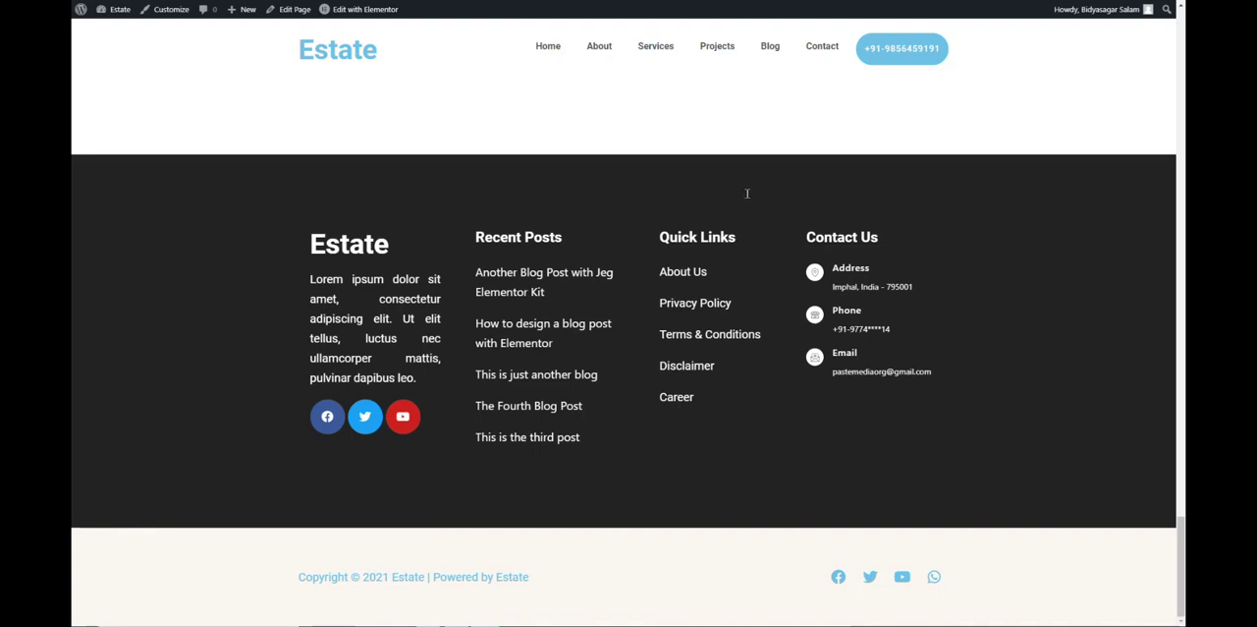
Open the installed plugins list in the site dashboard and examine the Elementor Header & Footer Builder entry.
scroll(250, 120, up, 2)
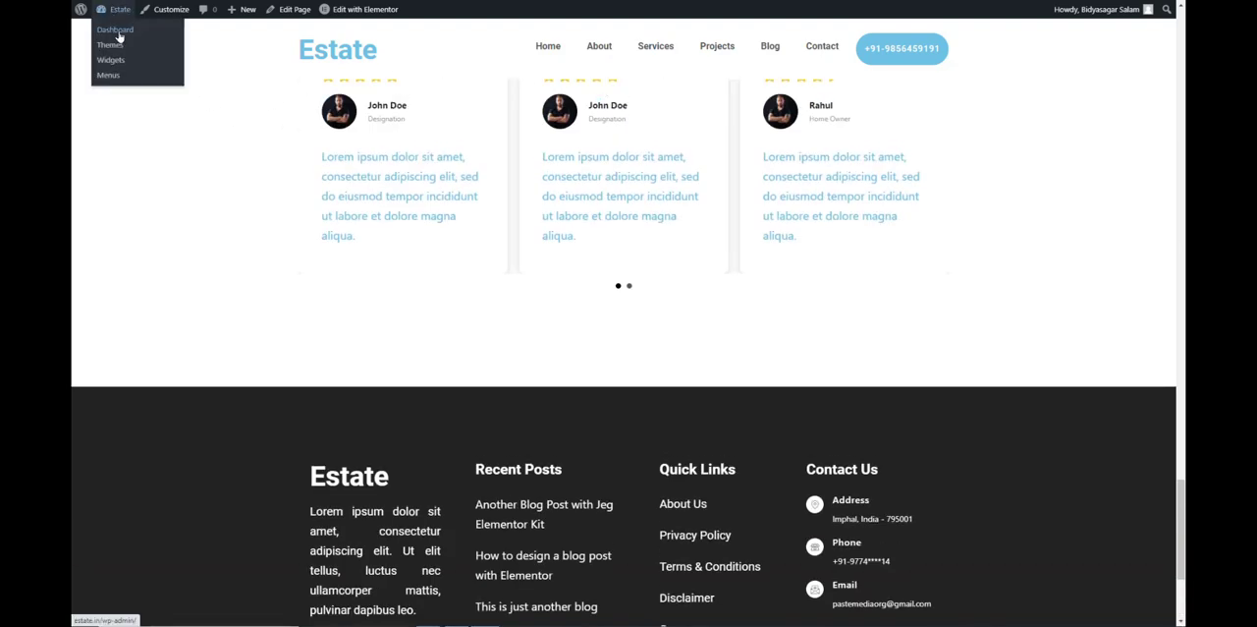
click(116, 30)
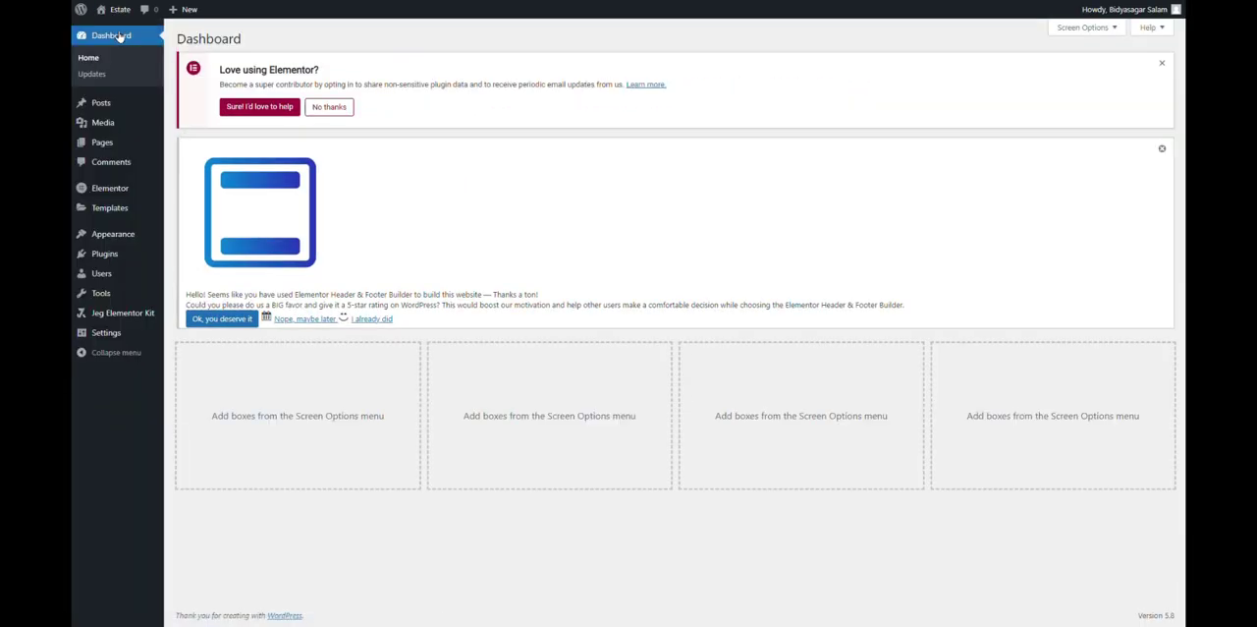
click(126, 259)
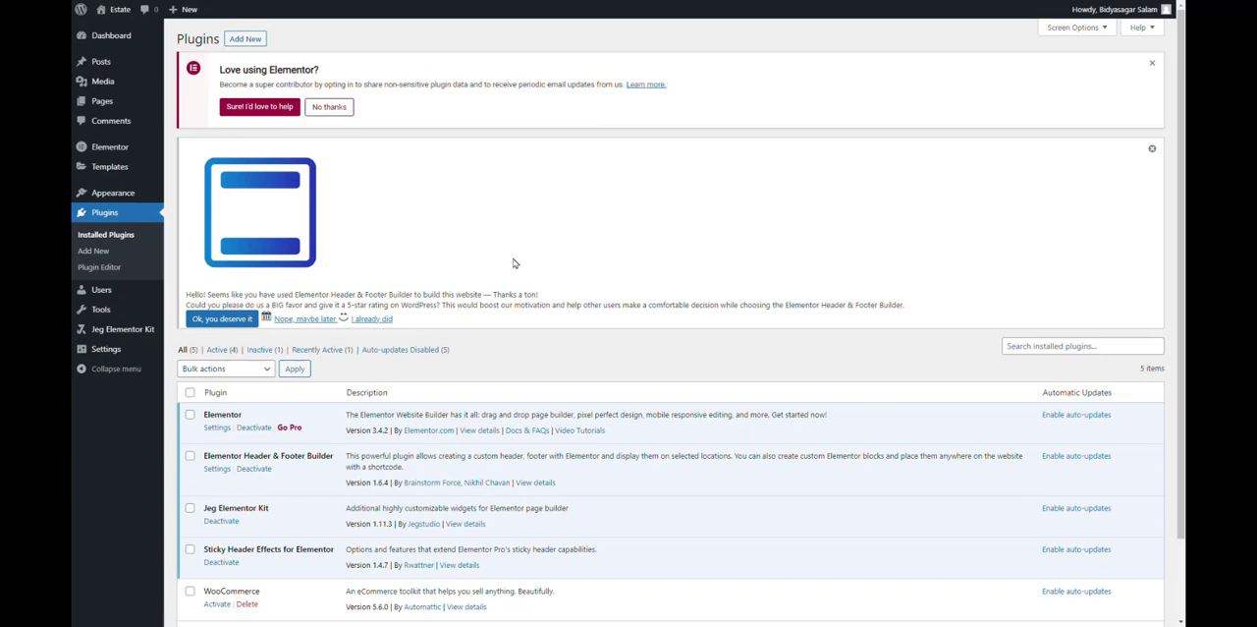
scroll(513, 263, down, 2)
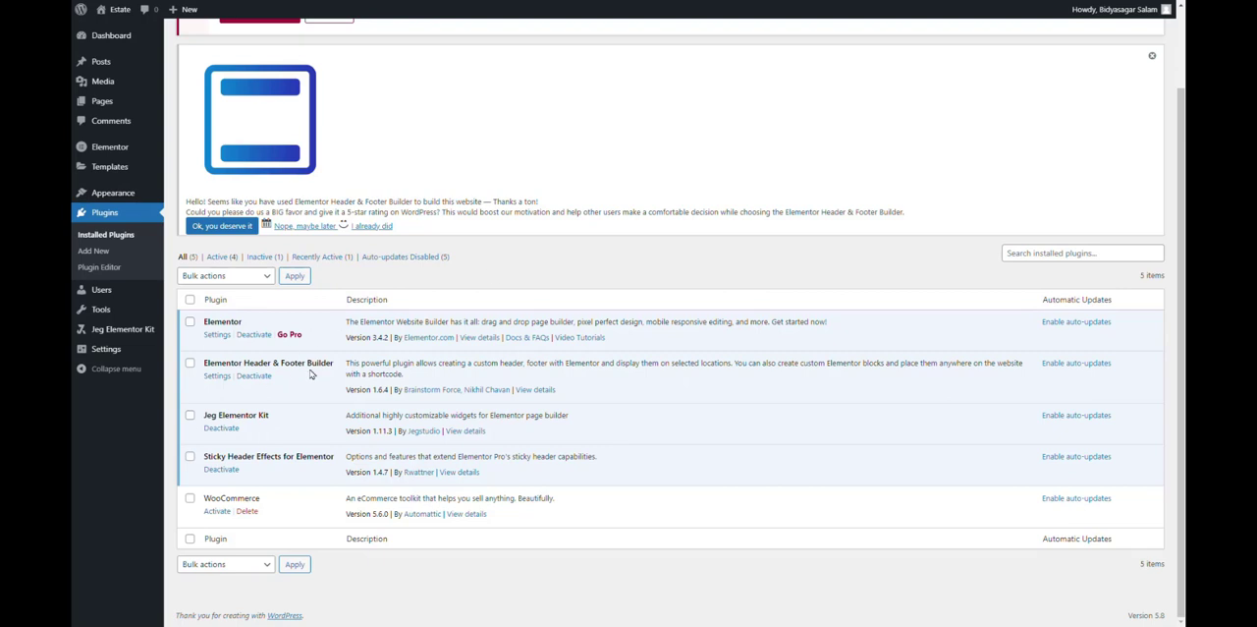
drag(334, 364, 207, 373)
Create a new Elementor Header & Footer Builder template titled "Footer Widget Area".
mouse_move(120, 191)
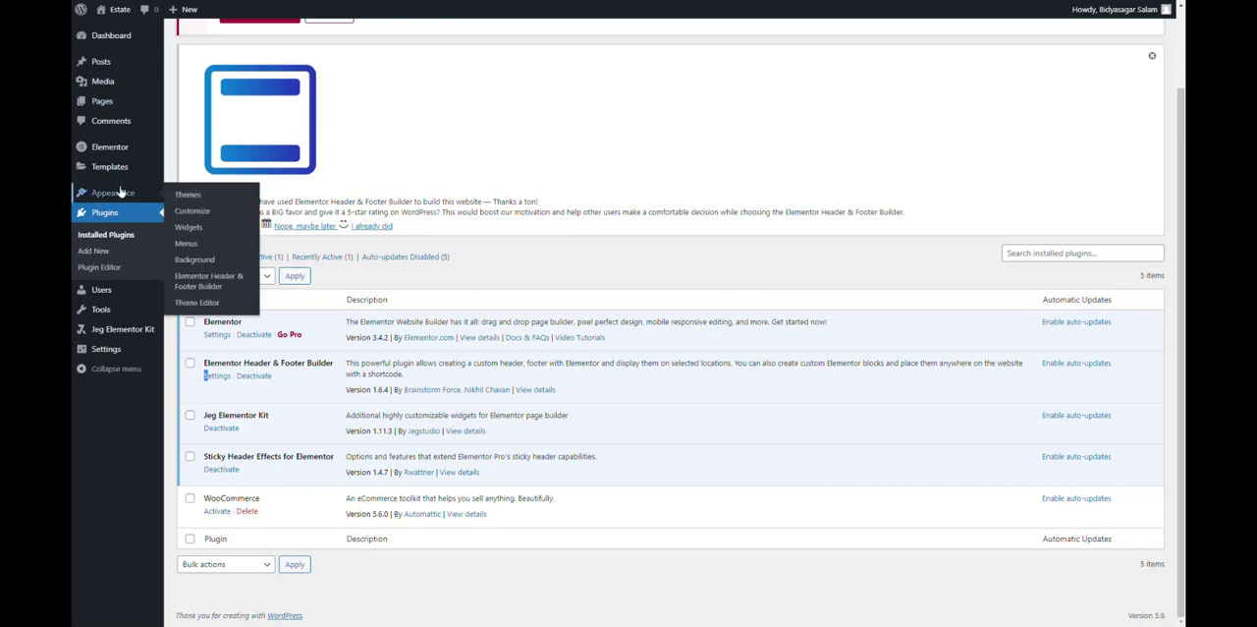
click(216, 281)
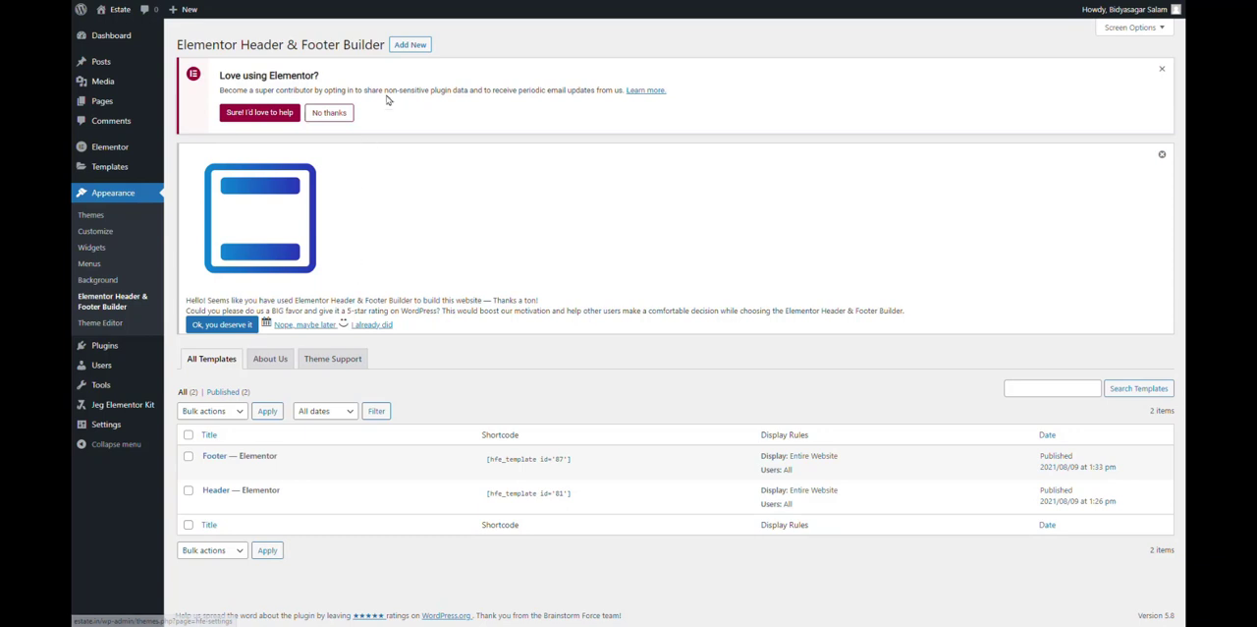
click(413, 45)
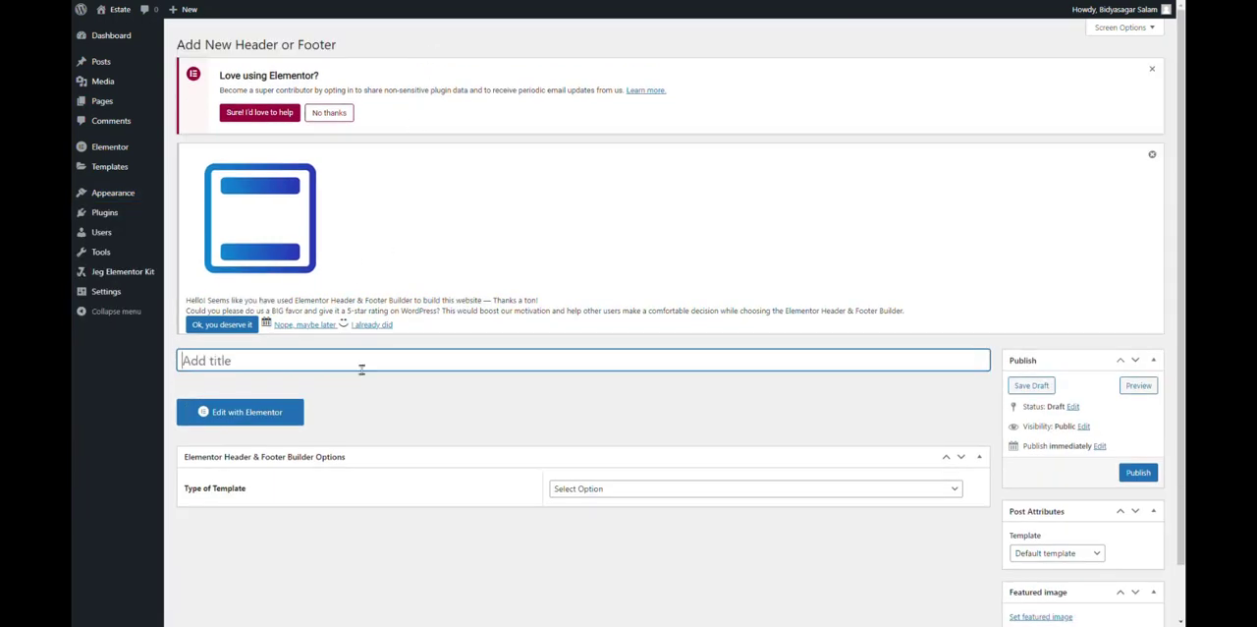
text(Footer Widgets)
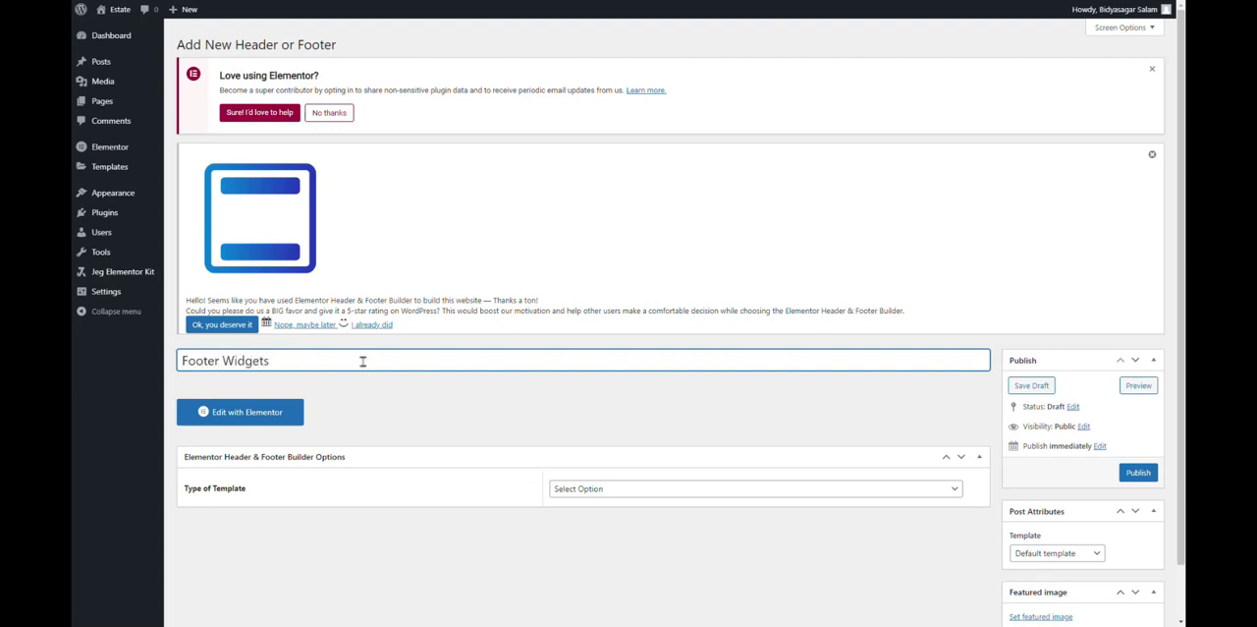
key(BackSpace)
text(Area)
Set the template type to Before Footer, displayed on the Entire Website for All user roles.
scroll(580, 424, down, 1)
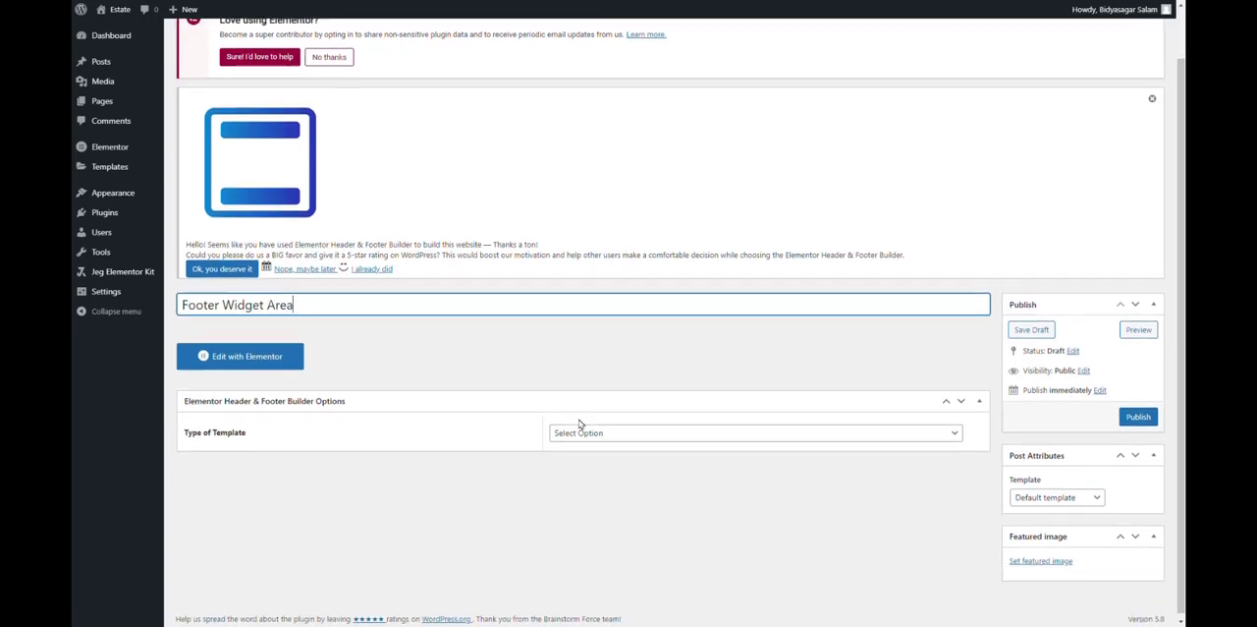
click(583, 429)
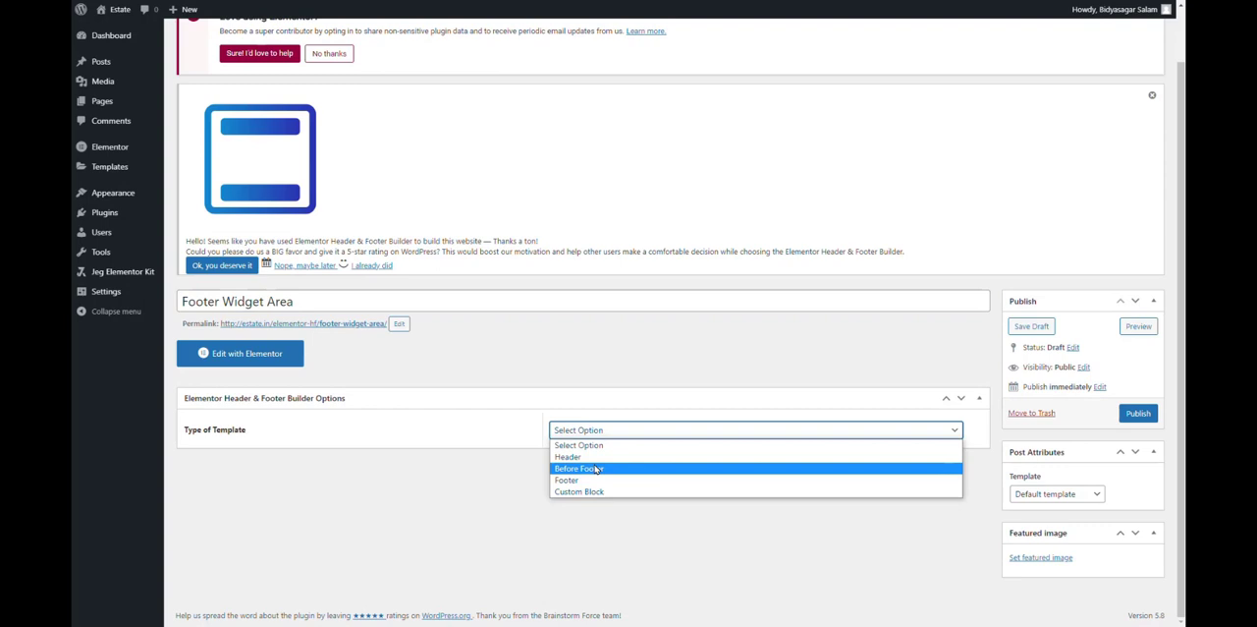
click(595, 469)
scroll(618, 429, down, 1)
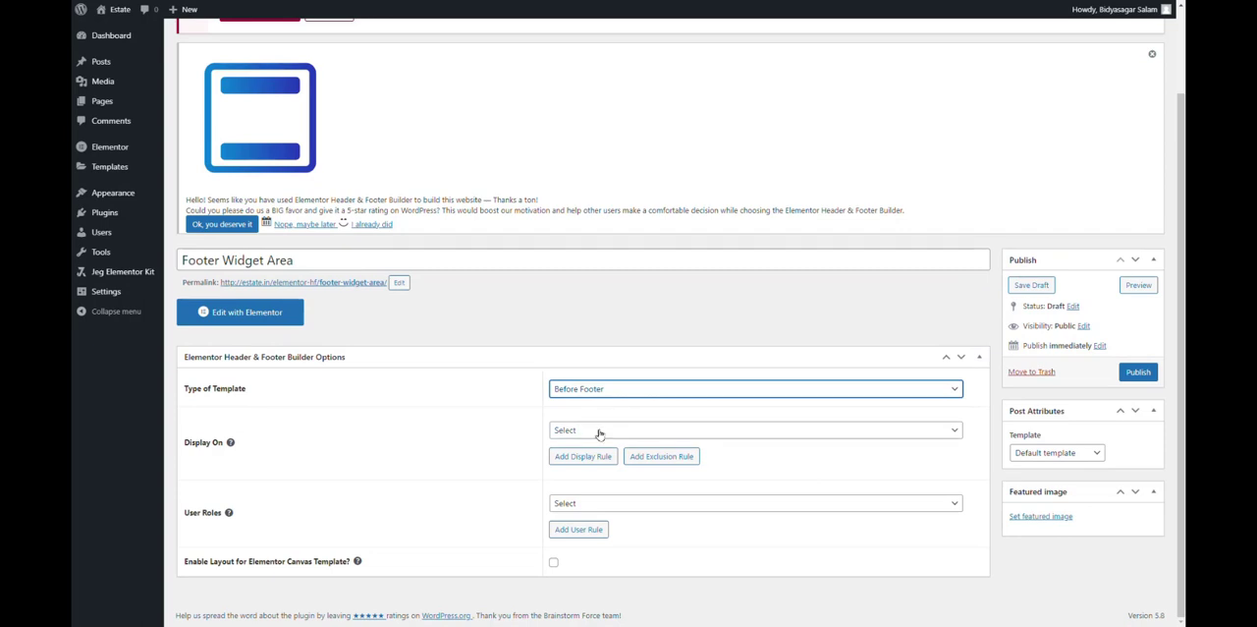
click(599, 430)
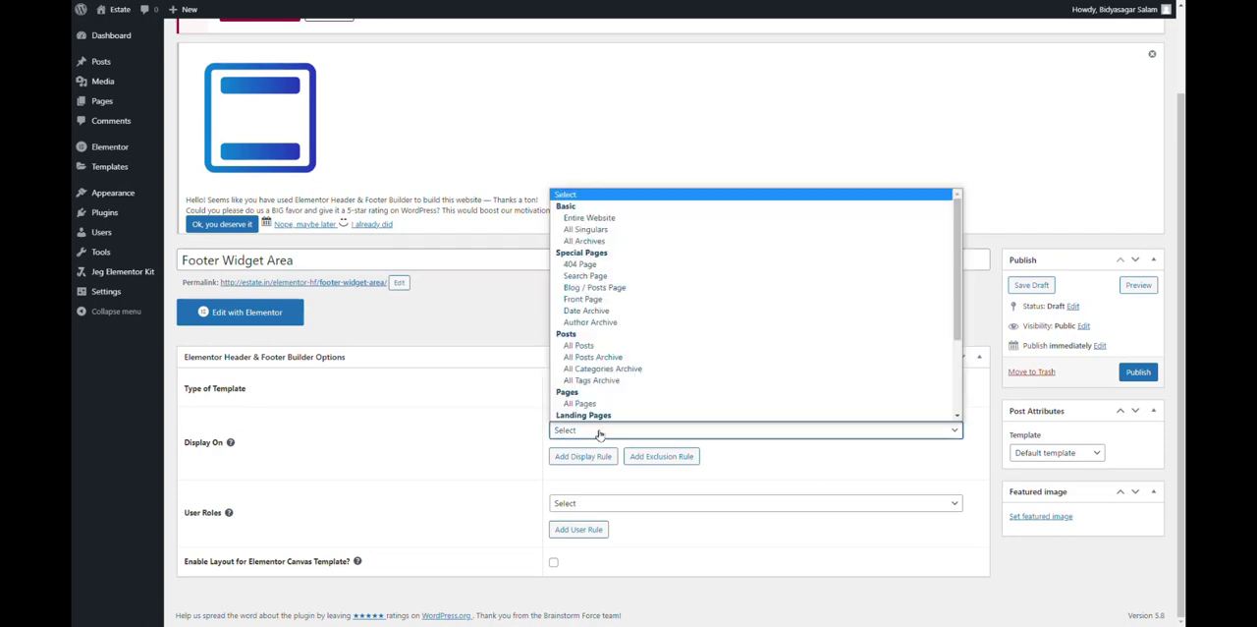
click(589, 217)
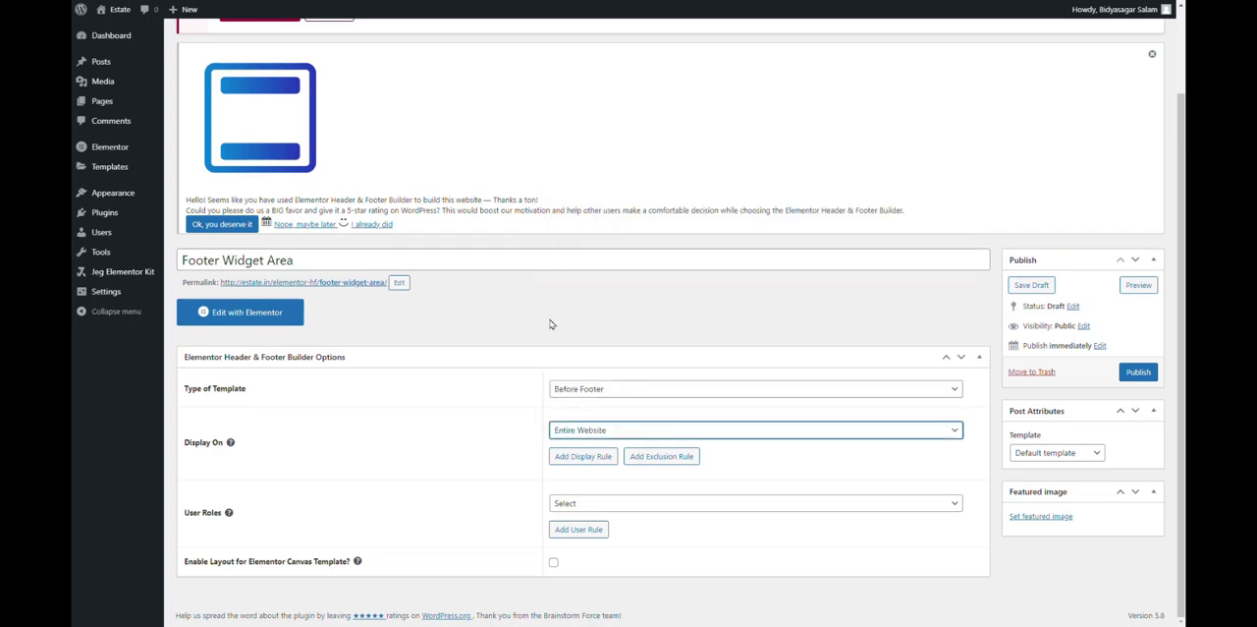
click(609, 503)
click(592, 371)
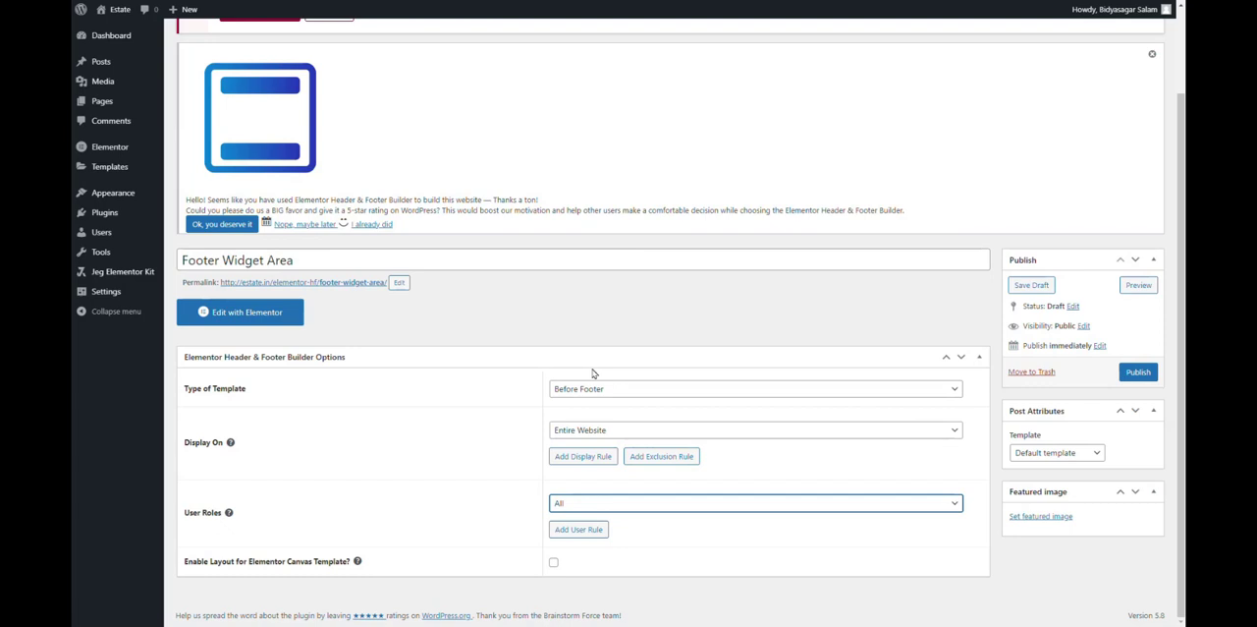
click(607, 432)
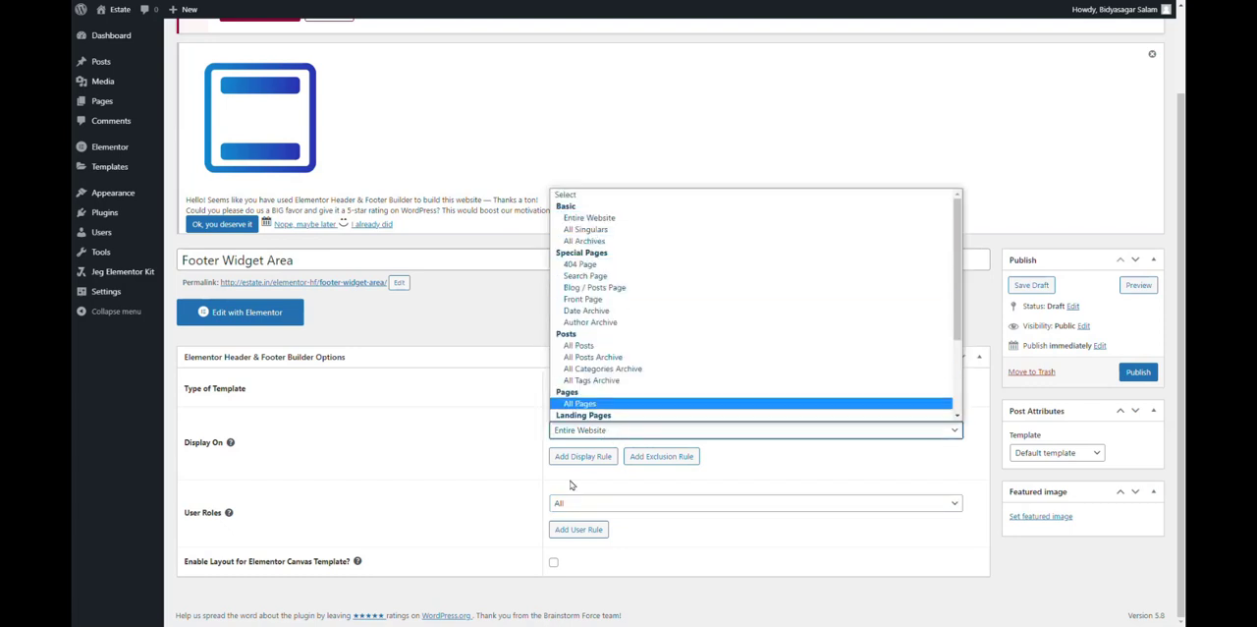
click(452, 470)
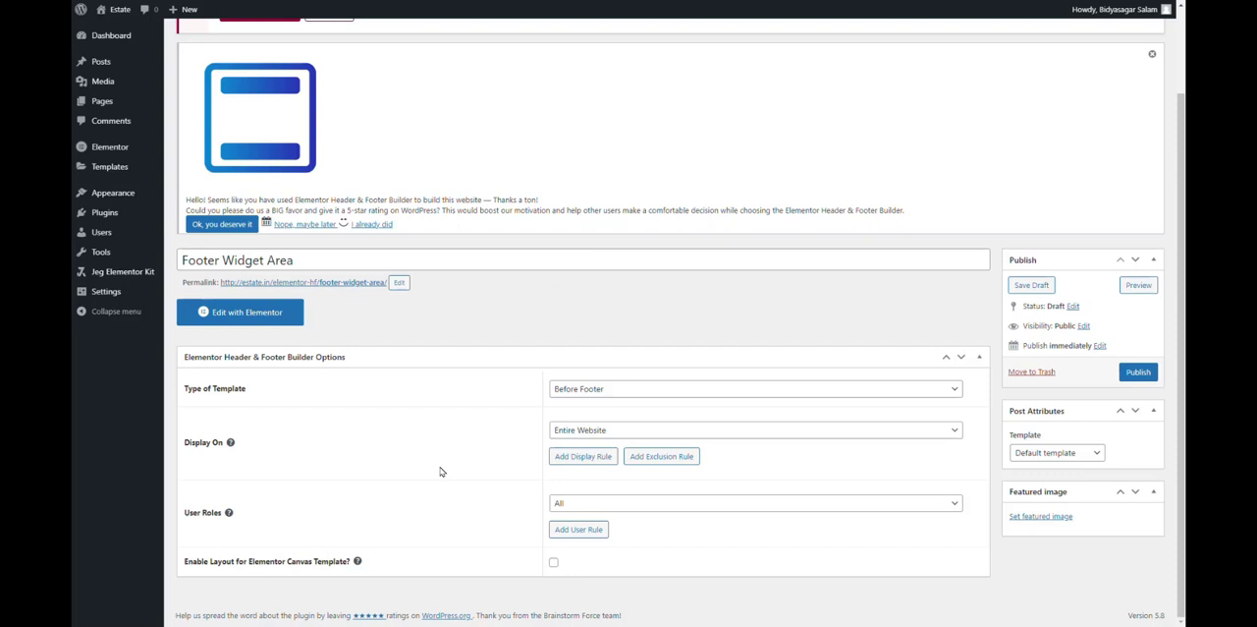
click(623, 505)
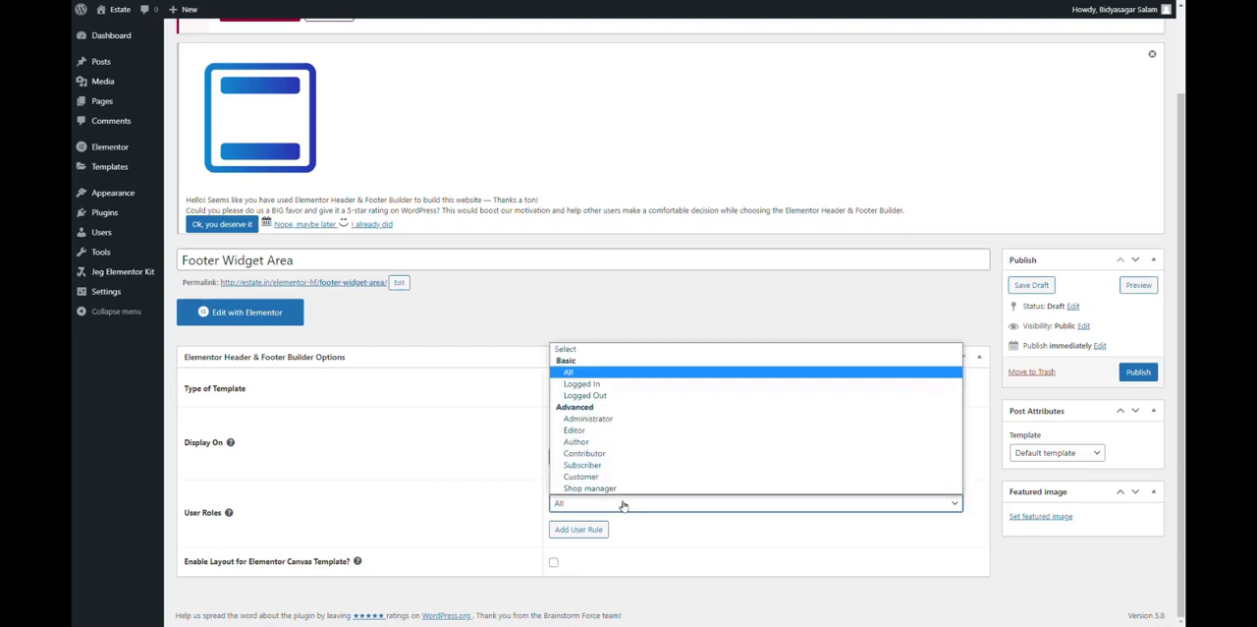
click(412, 507)
Set the post's template attribute to Elementor Canvas and publish the footer widget template.
click(1060, 454)
click(1073, 471)
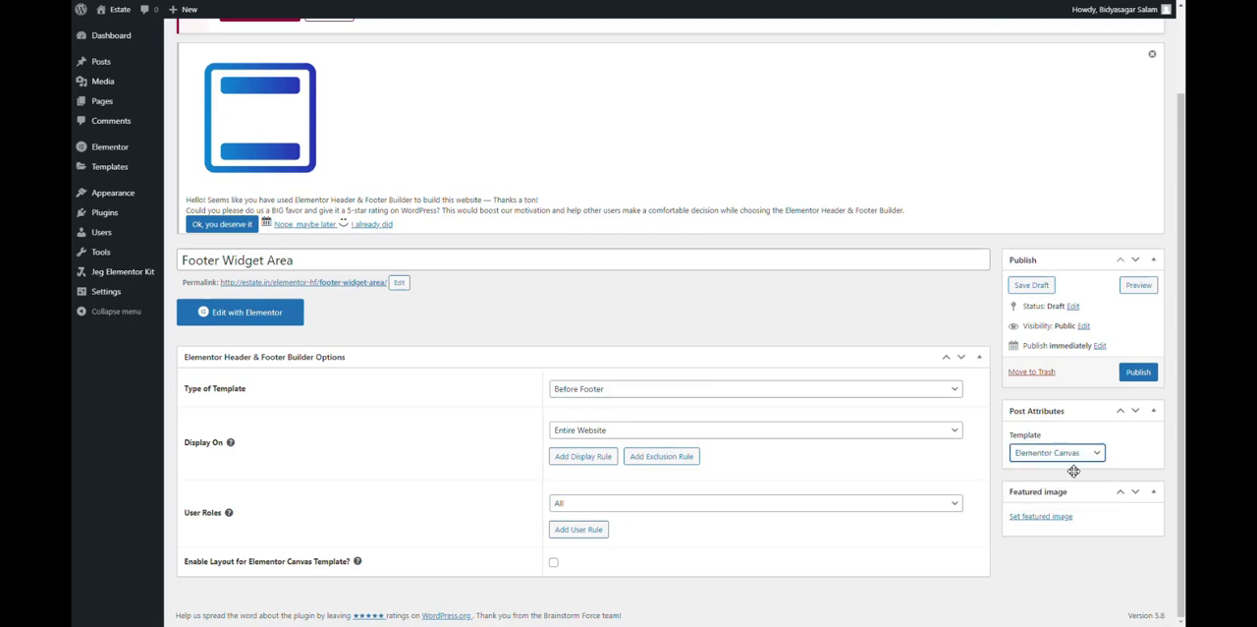
click(1139, 372)
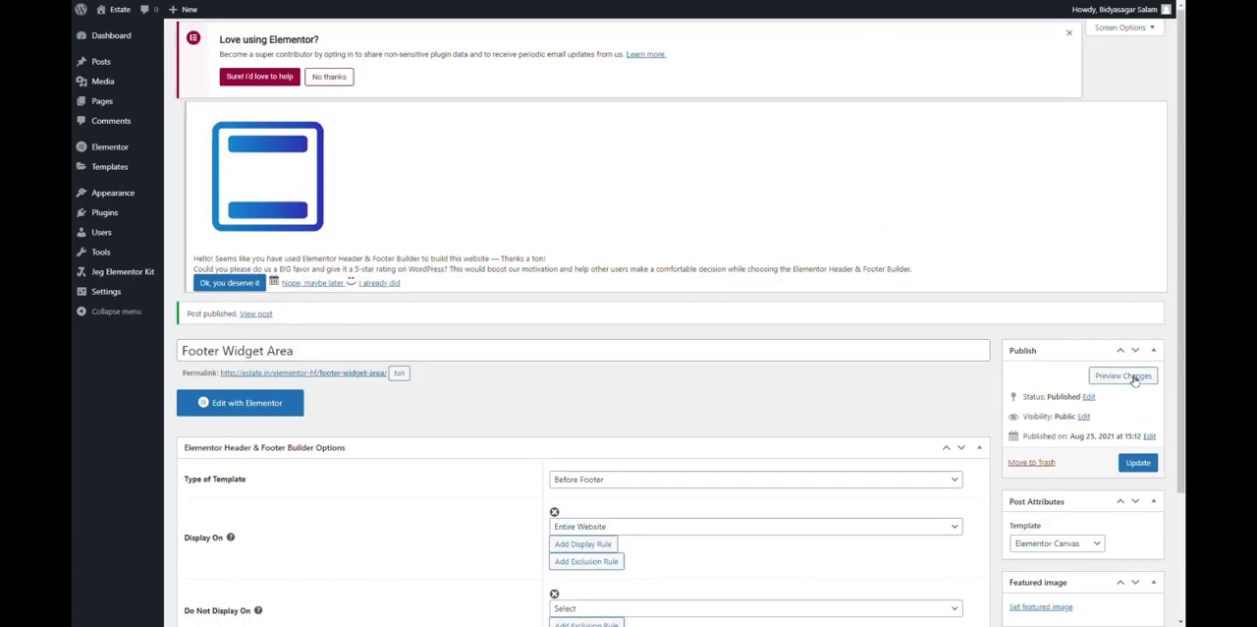
Open the template in the Elementor editor and add a section with four equal columns.
click(257, 448)
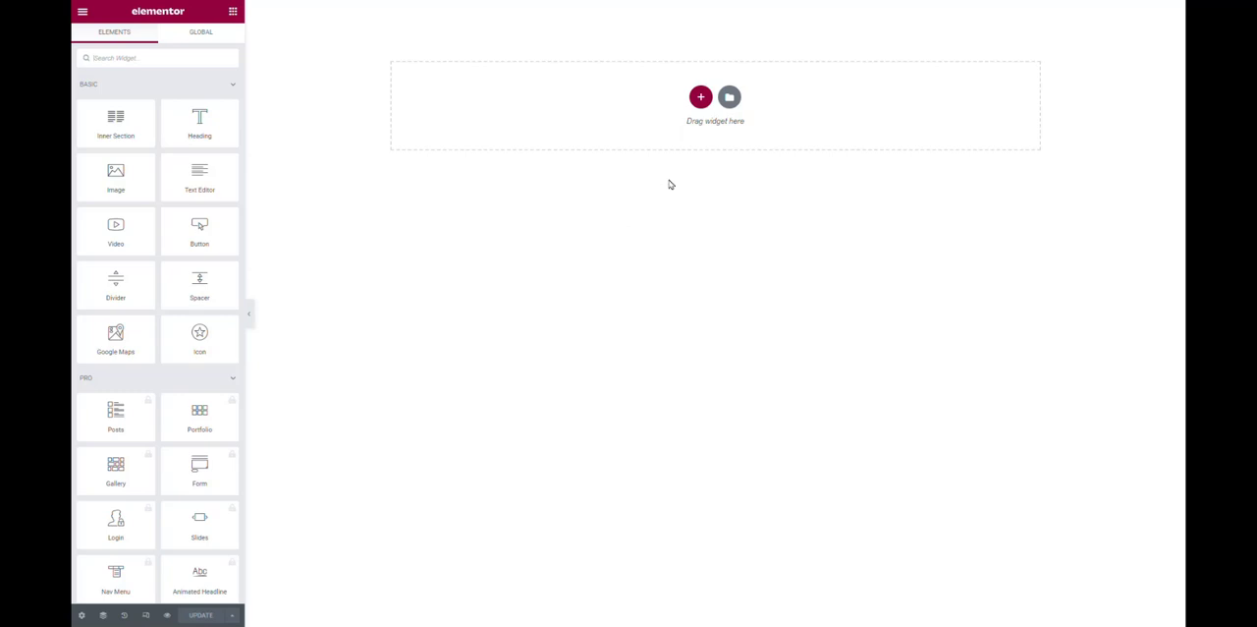
click(700, 96)
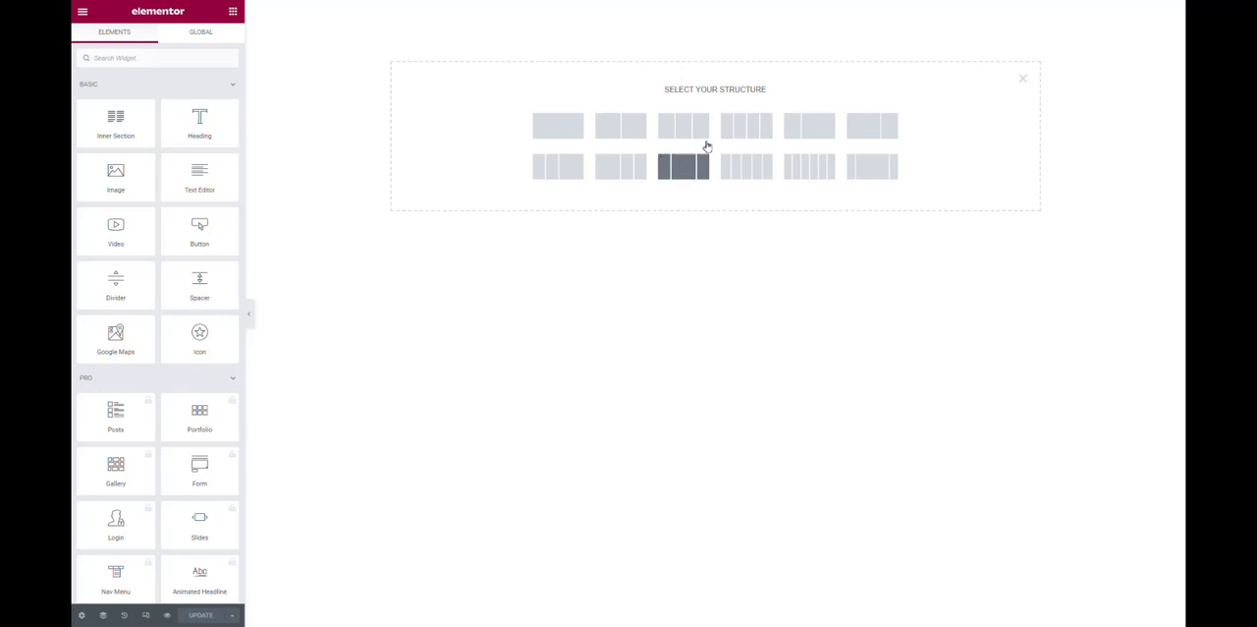
click(751, 131)
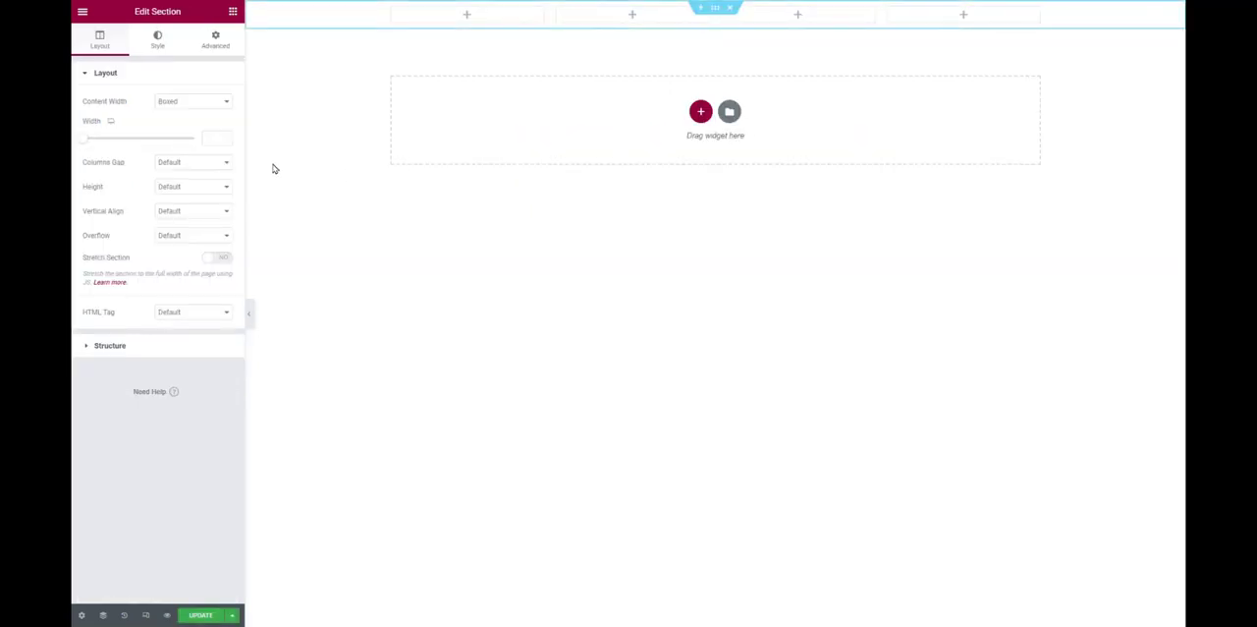
Set the four-column section's top and bottom padding to 70 px, leaving the sides at 0.
click(214, 42)
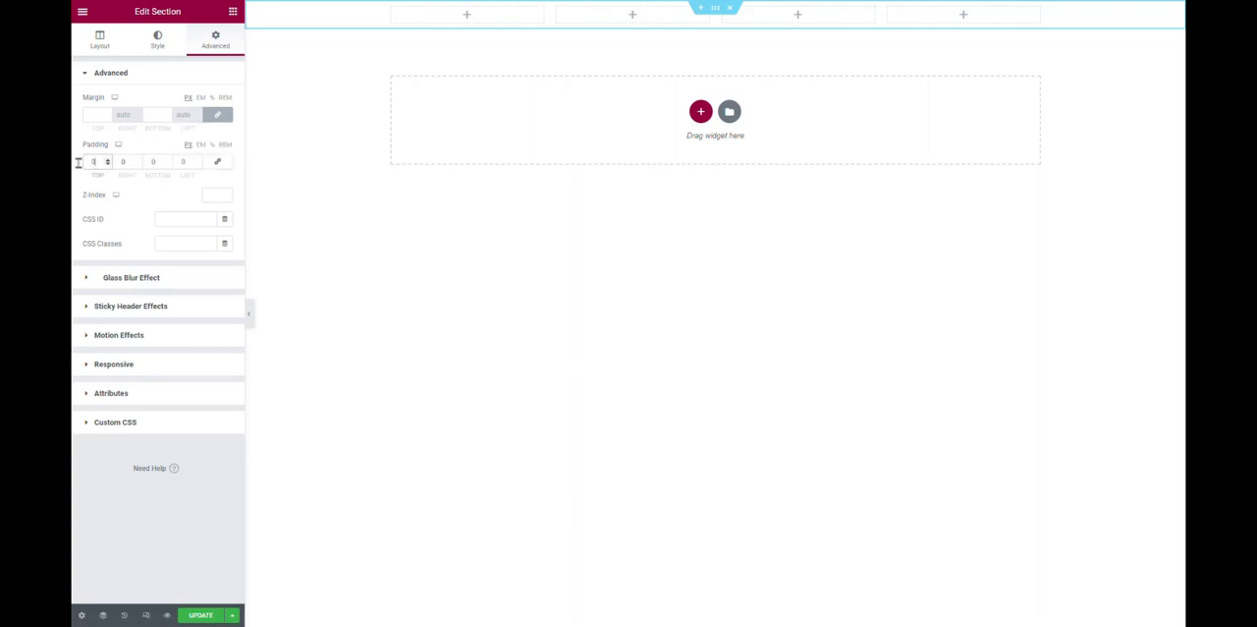
drag(78, 163, 71, 168)
text(70)
key(Tab)
key(Tab)
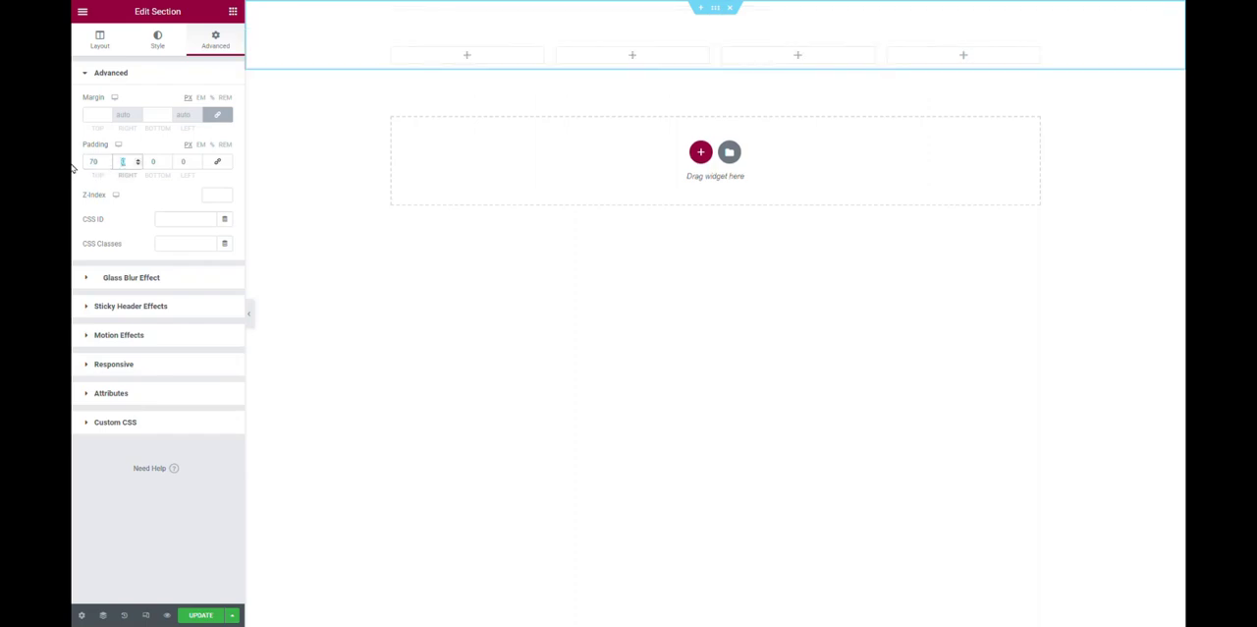
text(70)
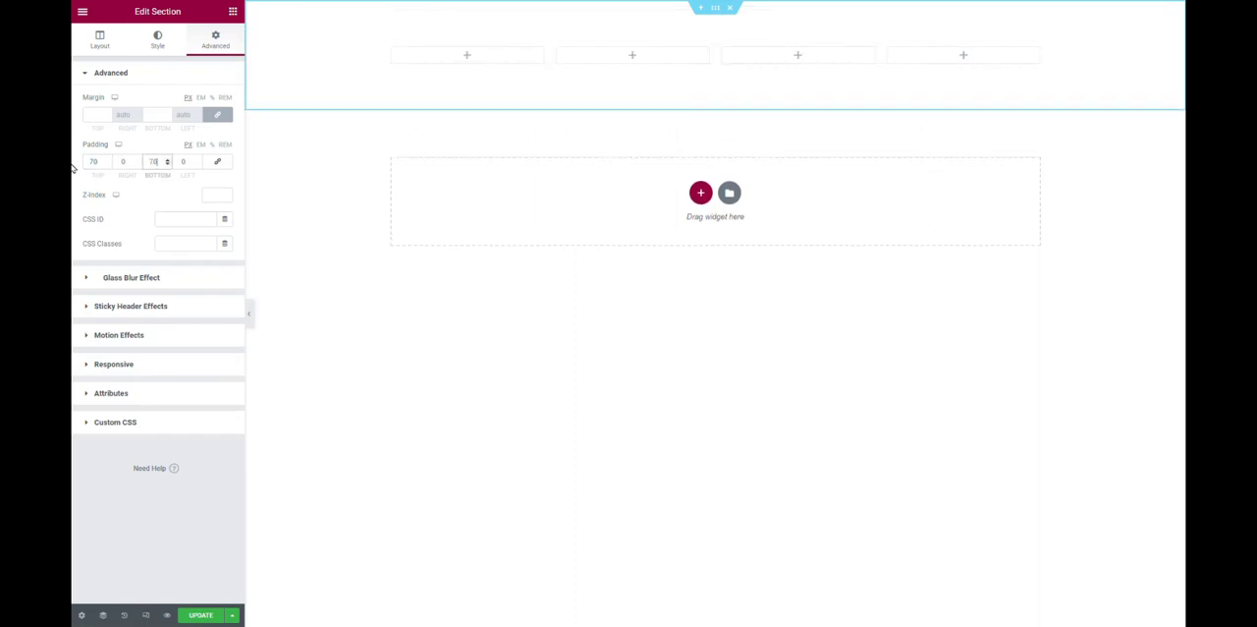
Give the section a classic background with the dark color #211F1F.
click(156, 41)
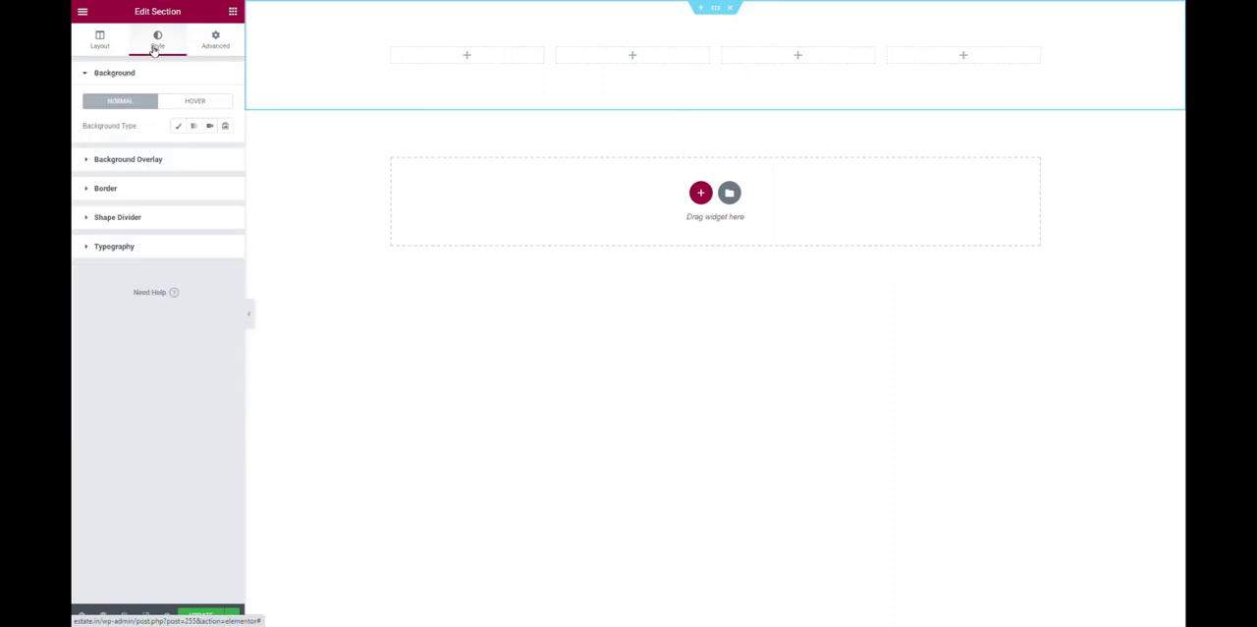
click(178, 131)
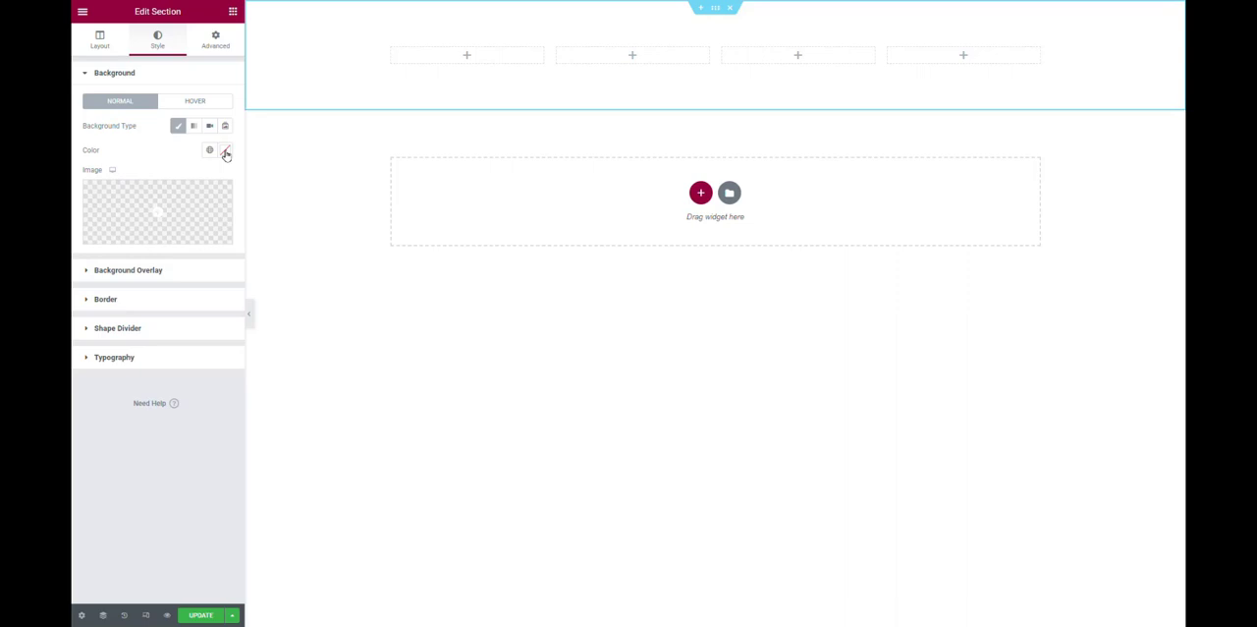
mouse_move(617, 5)
click(225, 150)
click(98, 278)
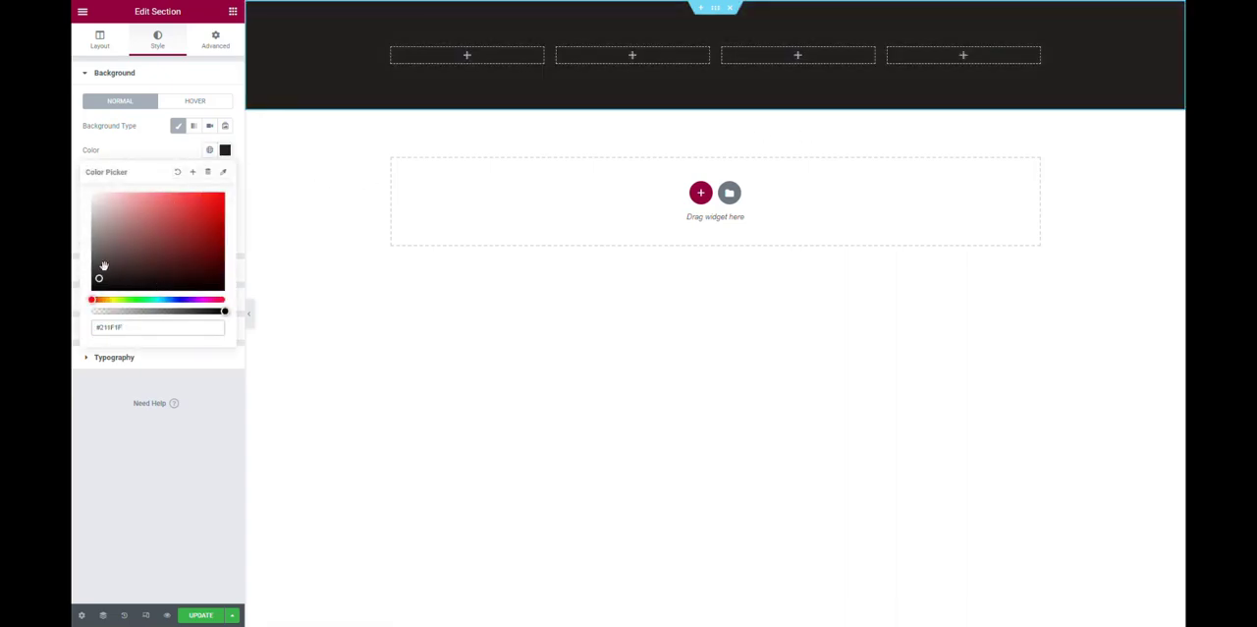
click(144, 151)
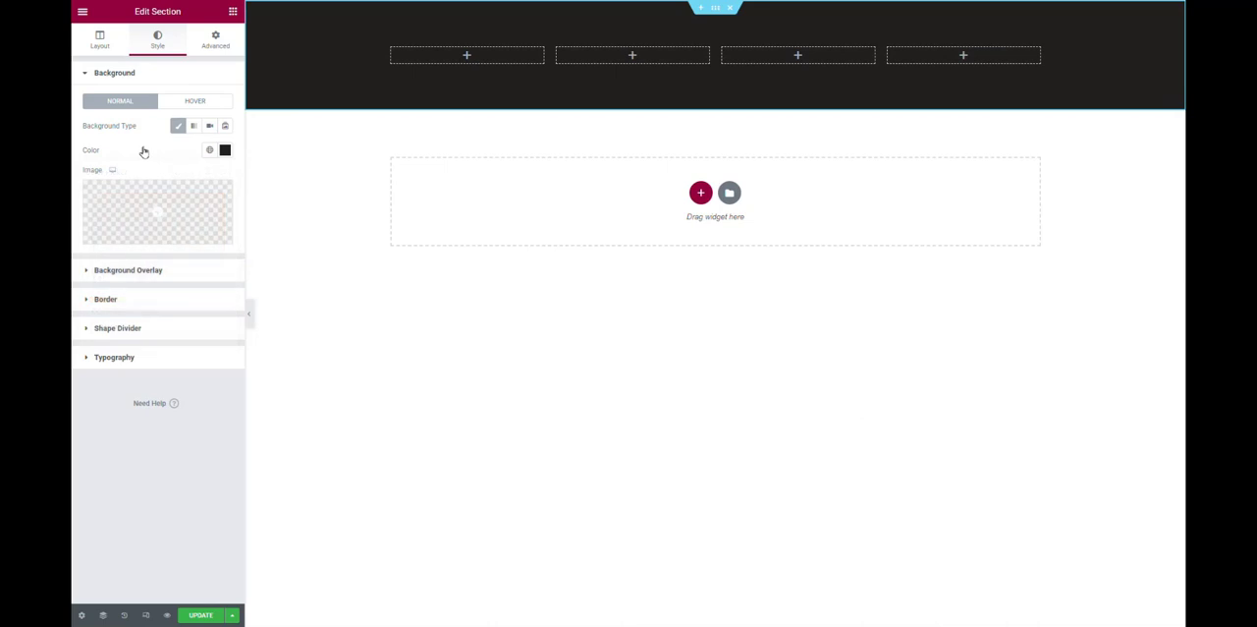
Search the widgets for "site" and place the Site Title widget in the section's first column.
click(233, 12)
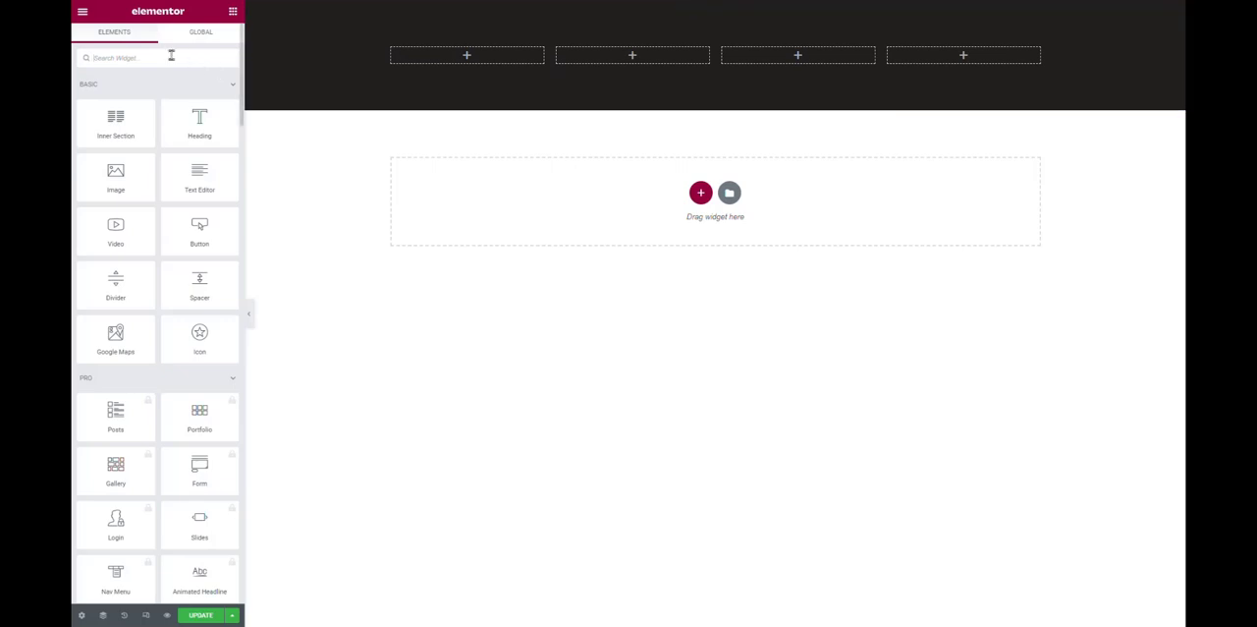
text(site)
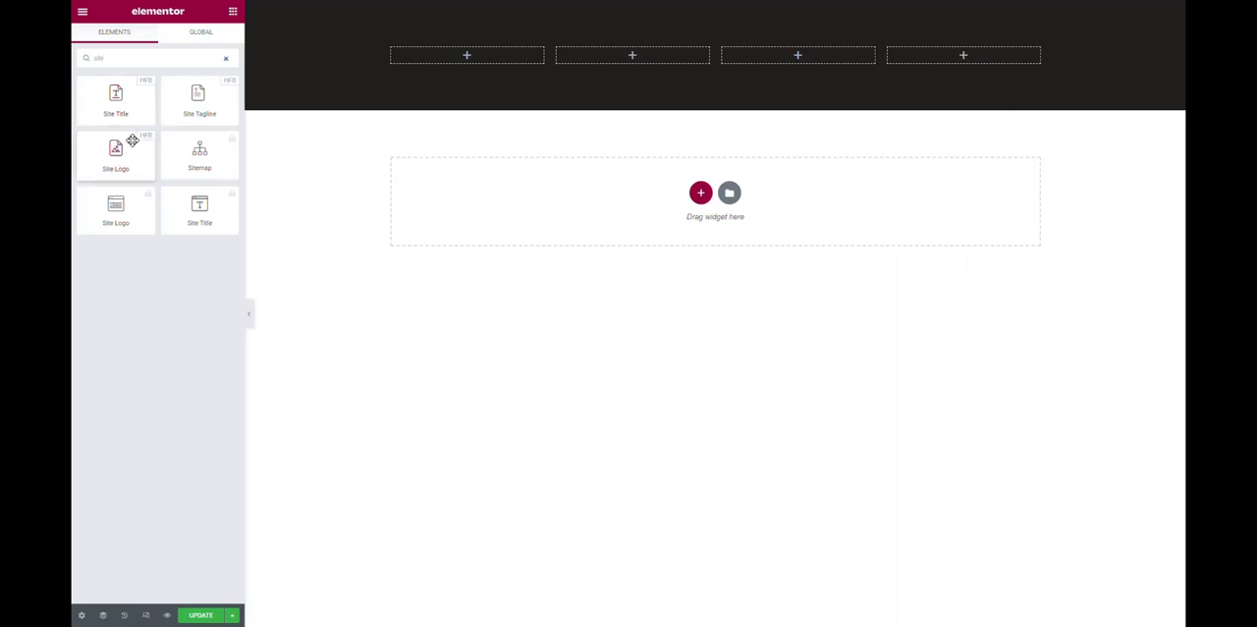
drag(118, 106, 513, 65)
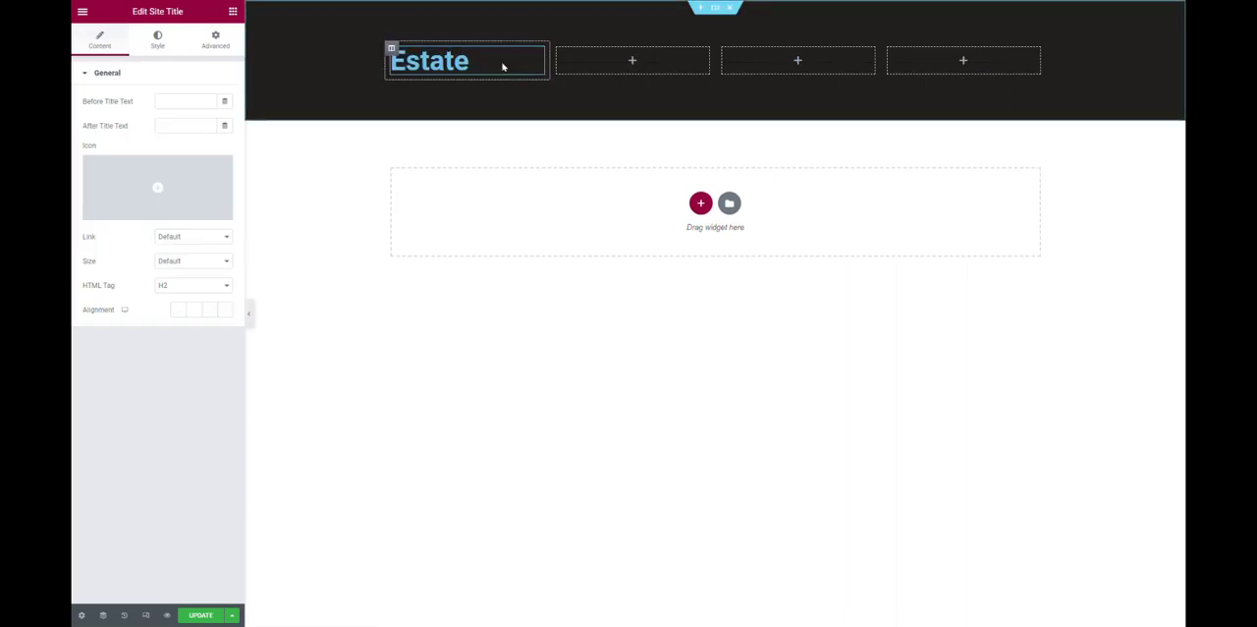
Change the text color of the Estate site title to white.
click(157, 39)
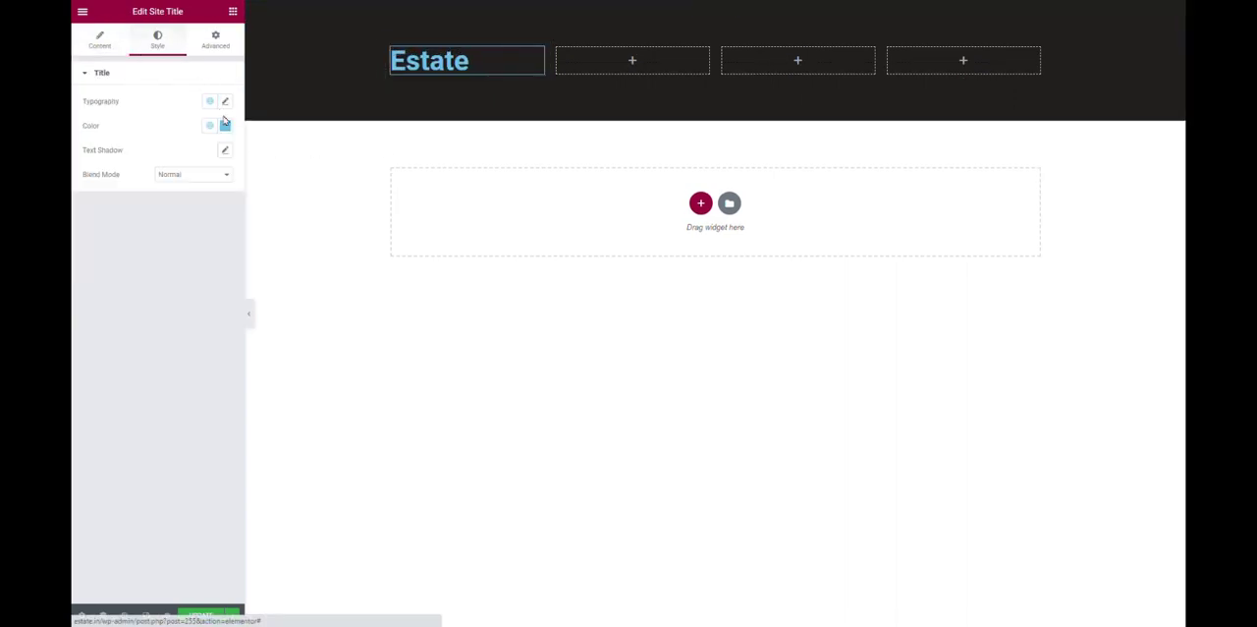
click(225, 124)
key(BackSpace)
click(84, 414)
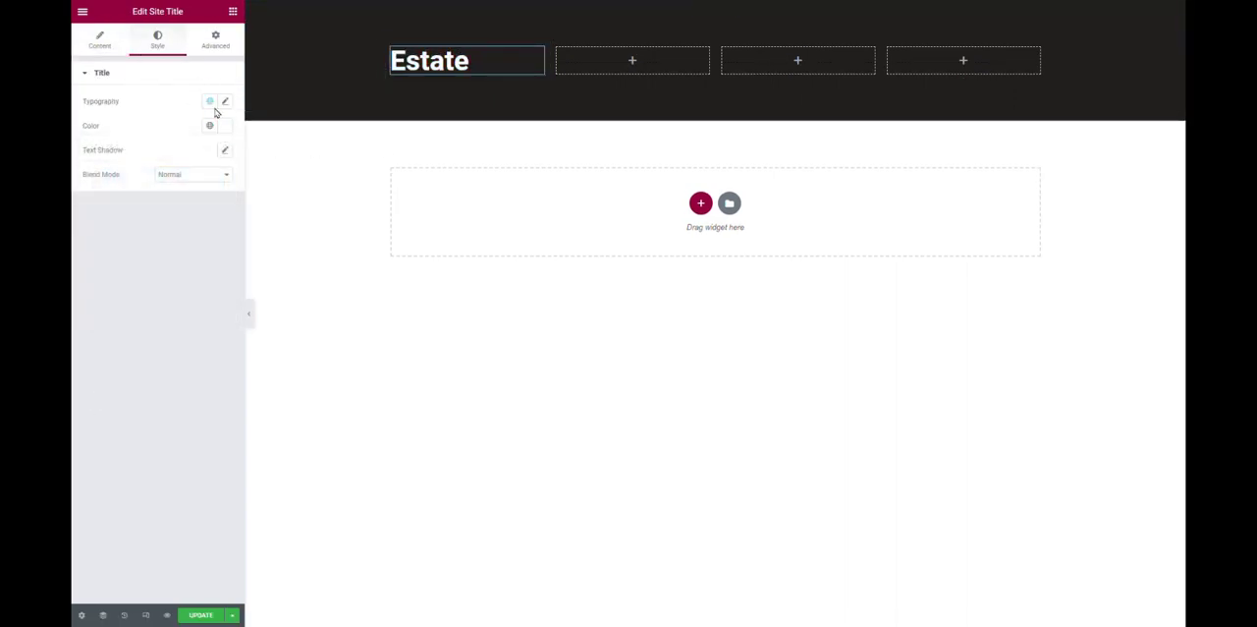
Place a Text Editor widget below the Estate site title and set its alignment to justified.
click(233, 11)
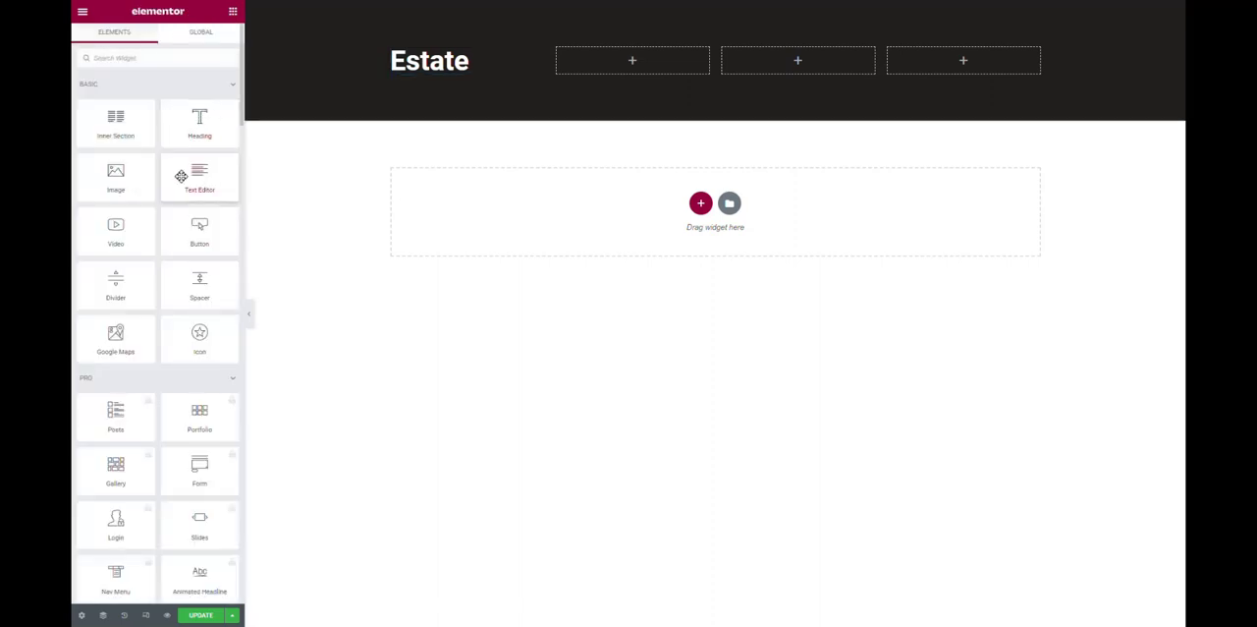
drag(191, 175, 449, 87)
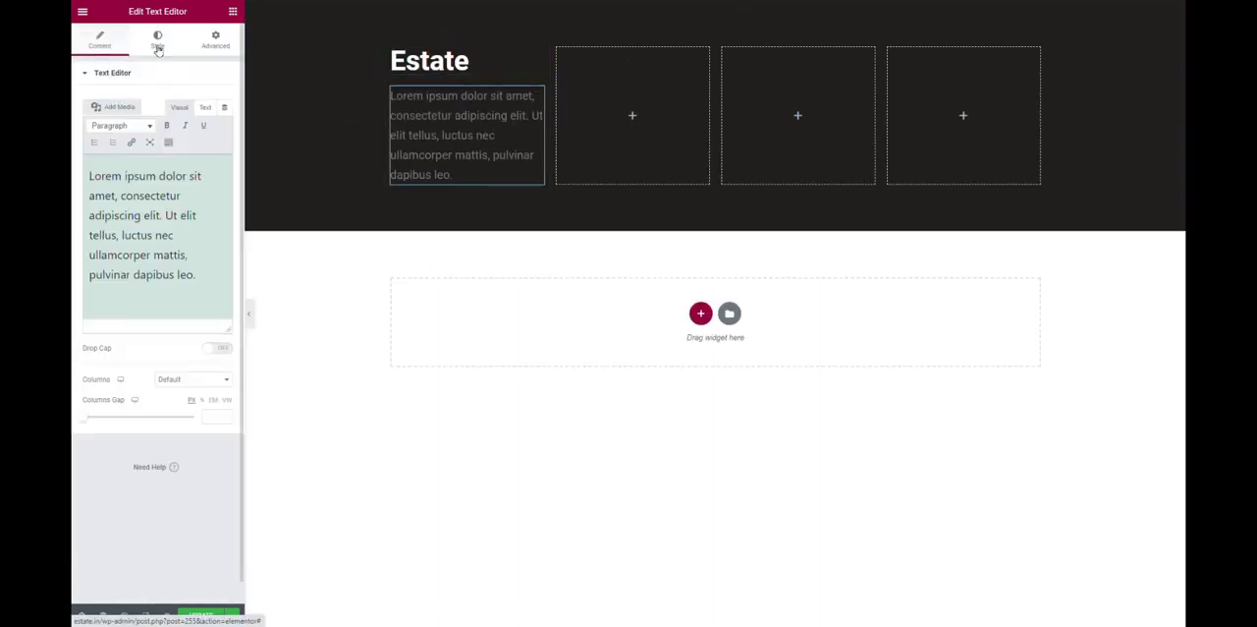
click(157, 41)
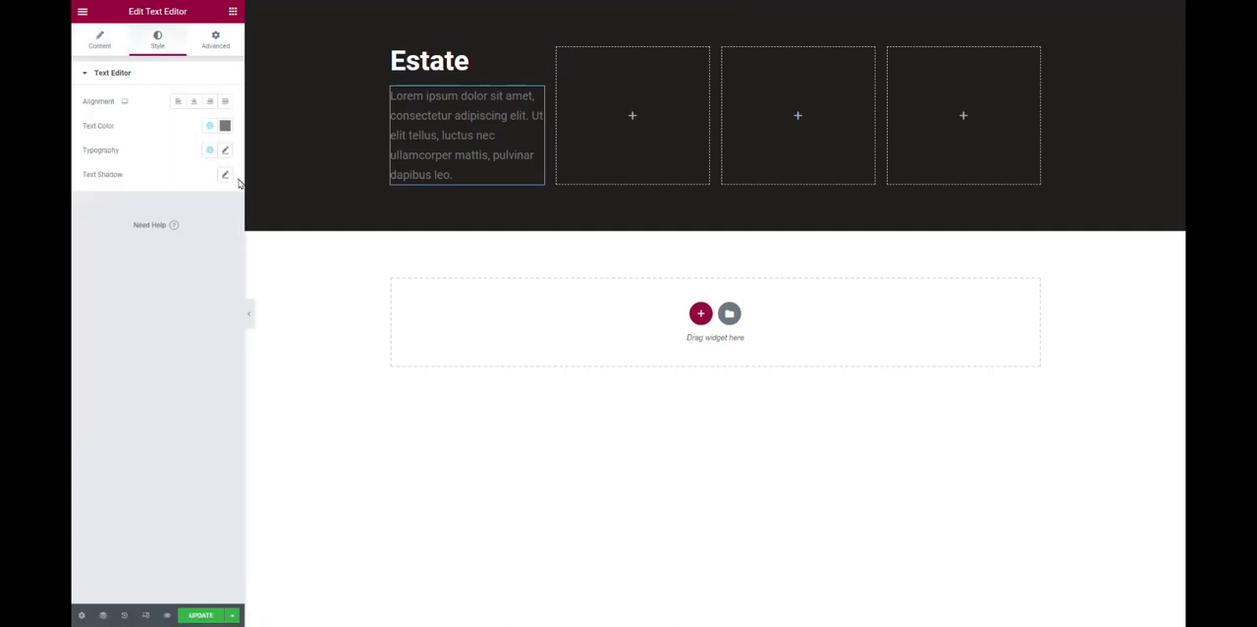
click(225, 101)
Change the text color of the paragraph below the site title to white.
click(225, 125)
click(176, 182)
drag(176, 182, 94, 169)
click(189, 385)
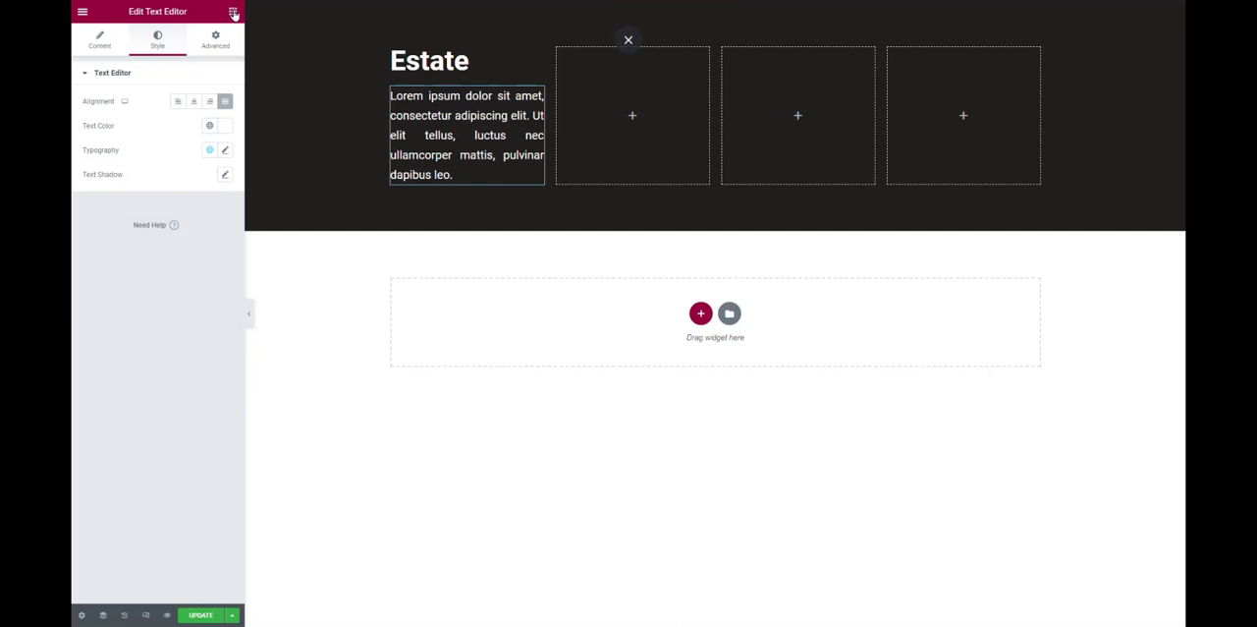
Search the widgets for "soci" and place the Social Icons widget below the paragraph in the first column.
click(232, 12)
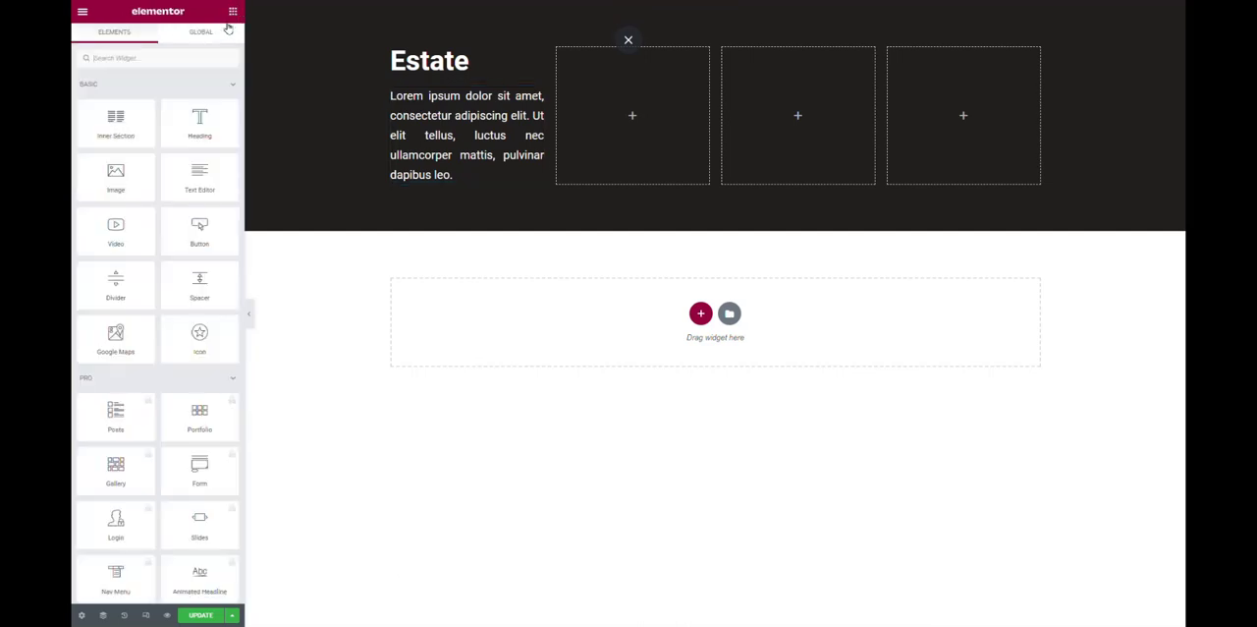
click(167, 61)
text(soci)
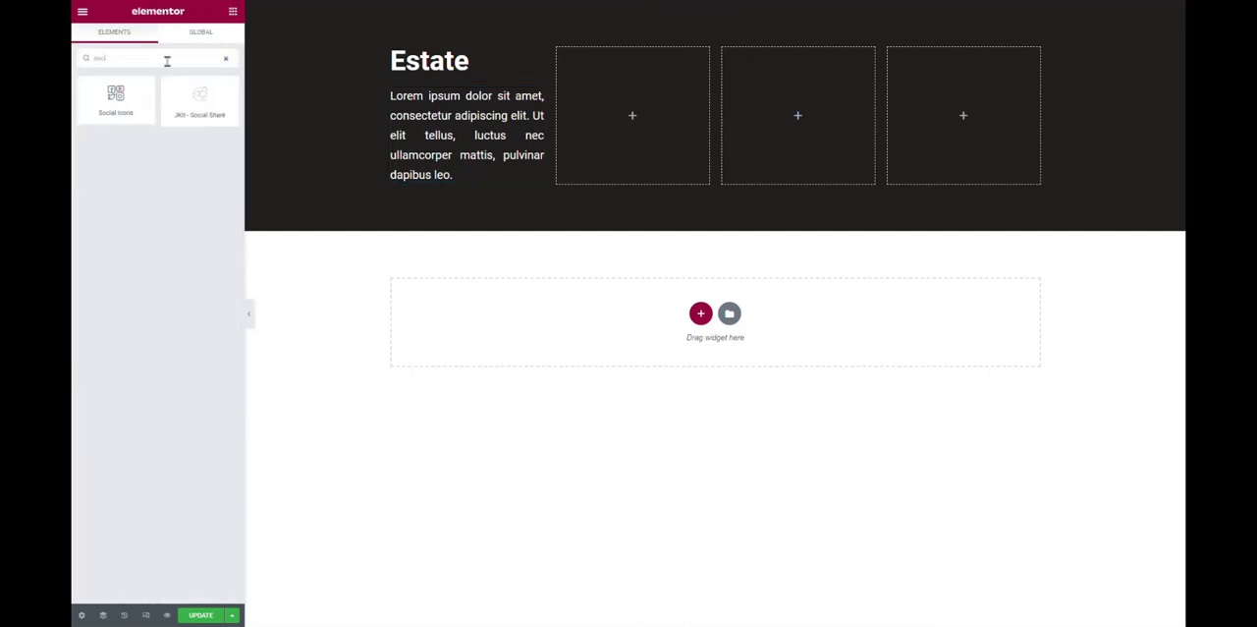
drag(117, 98, 488, 186)
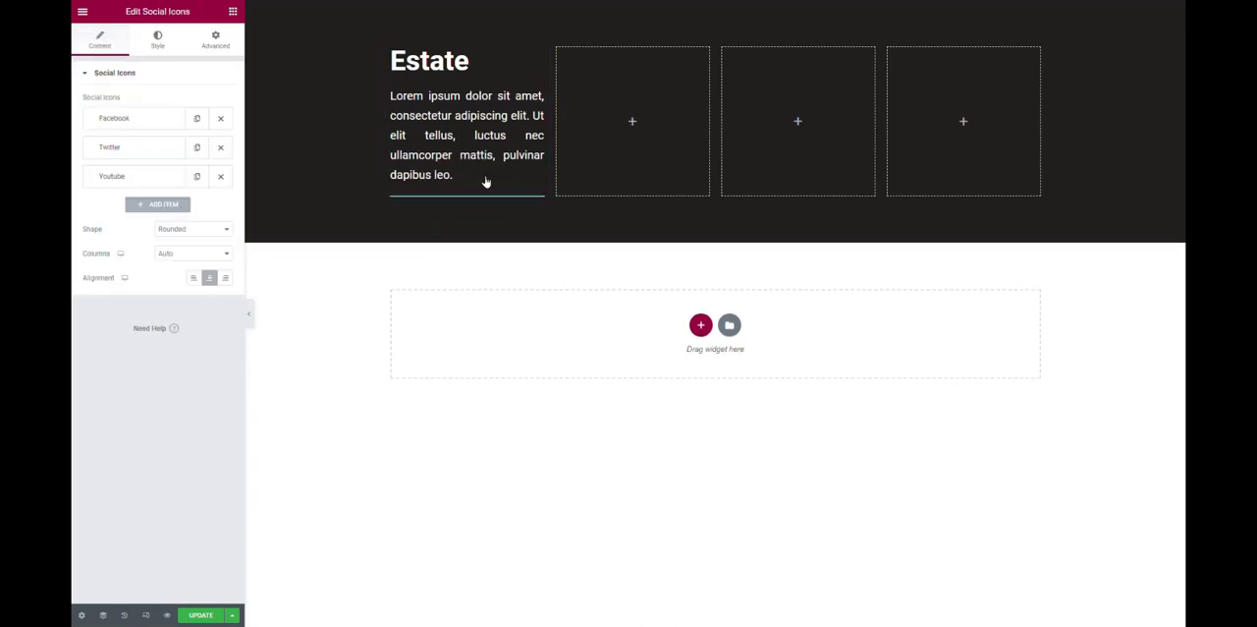
Align the social icons to the left and set their shape to Circle.
click(194, 278)
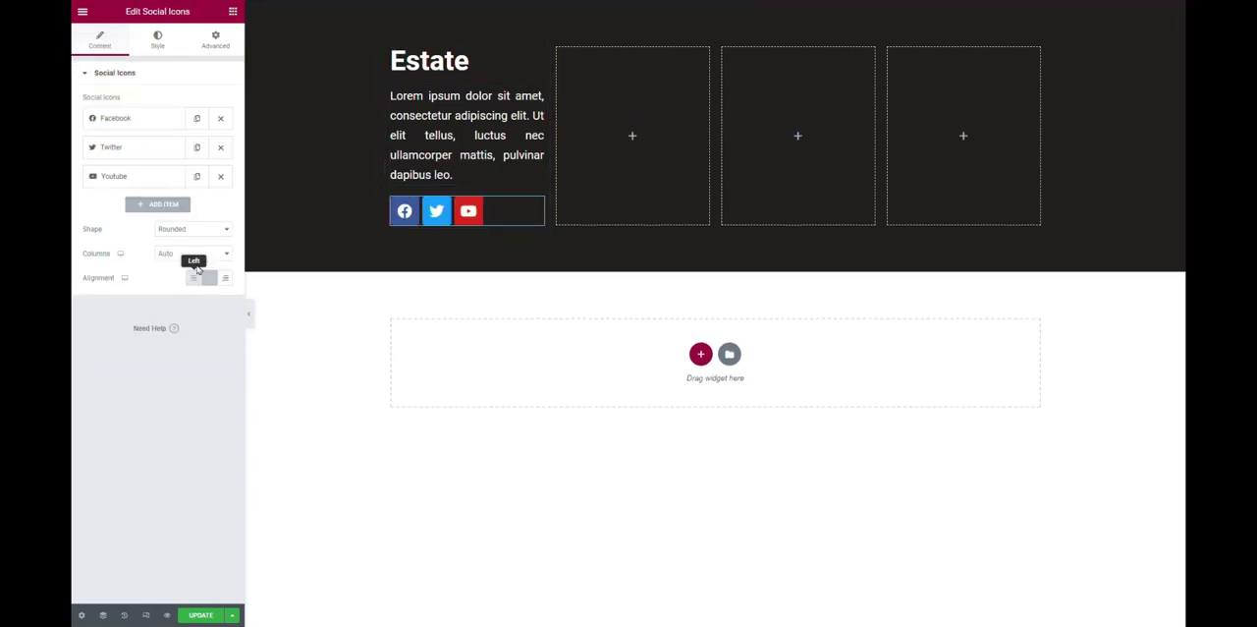
click(199, 232)
click(196, 260)
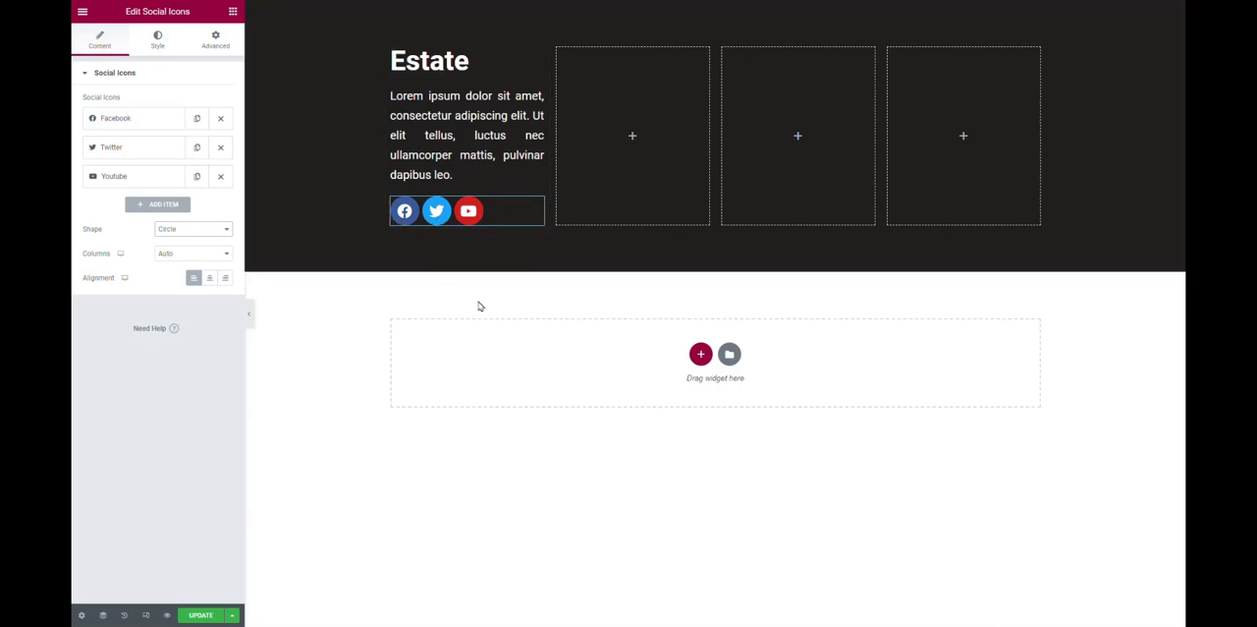
Set the social icons' size to 16 and their padding to 1.
click(158, 40)
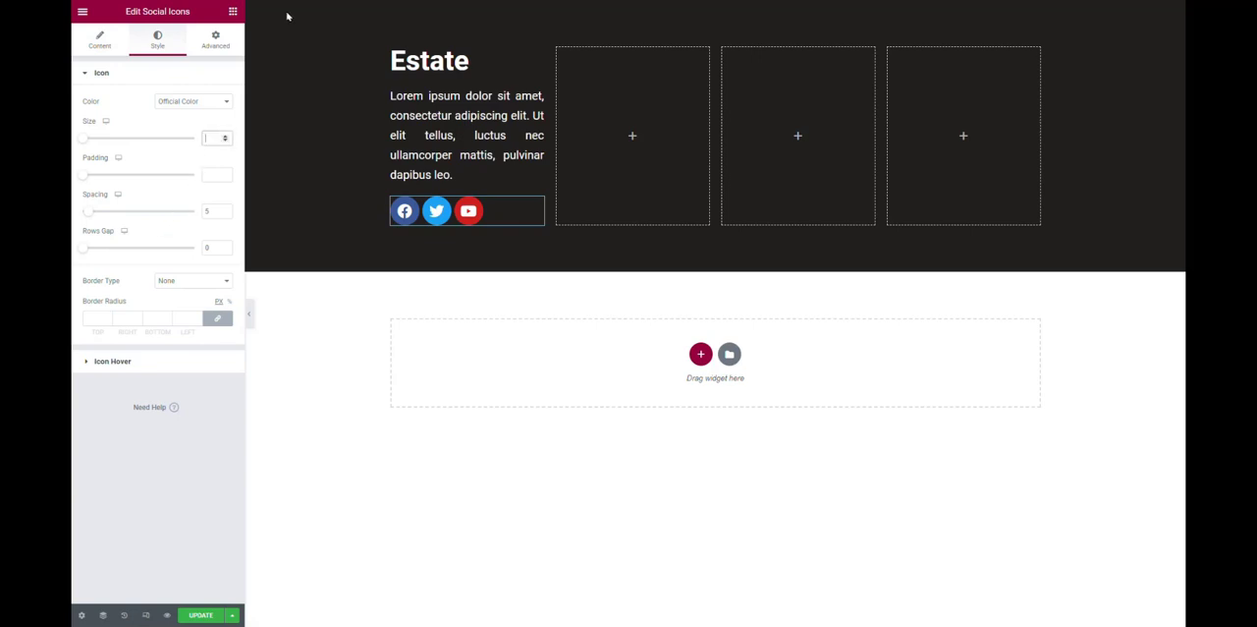
text(10)
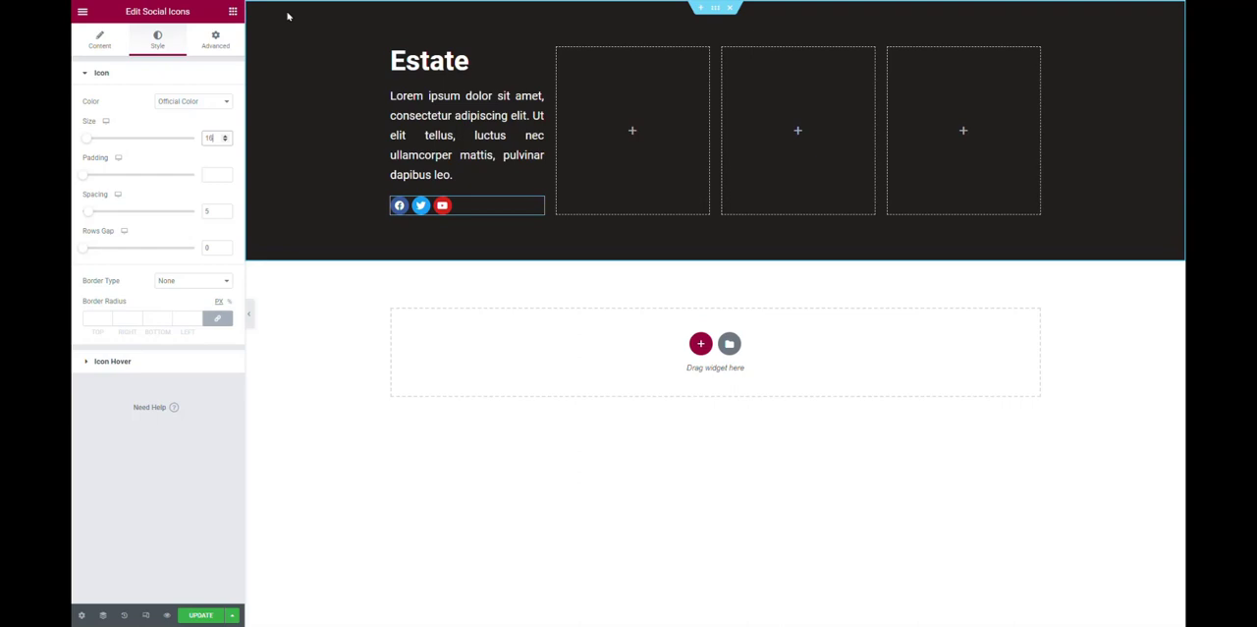
click(210, 173)
text(1)
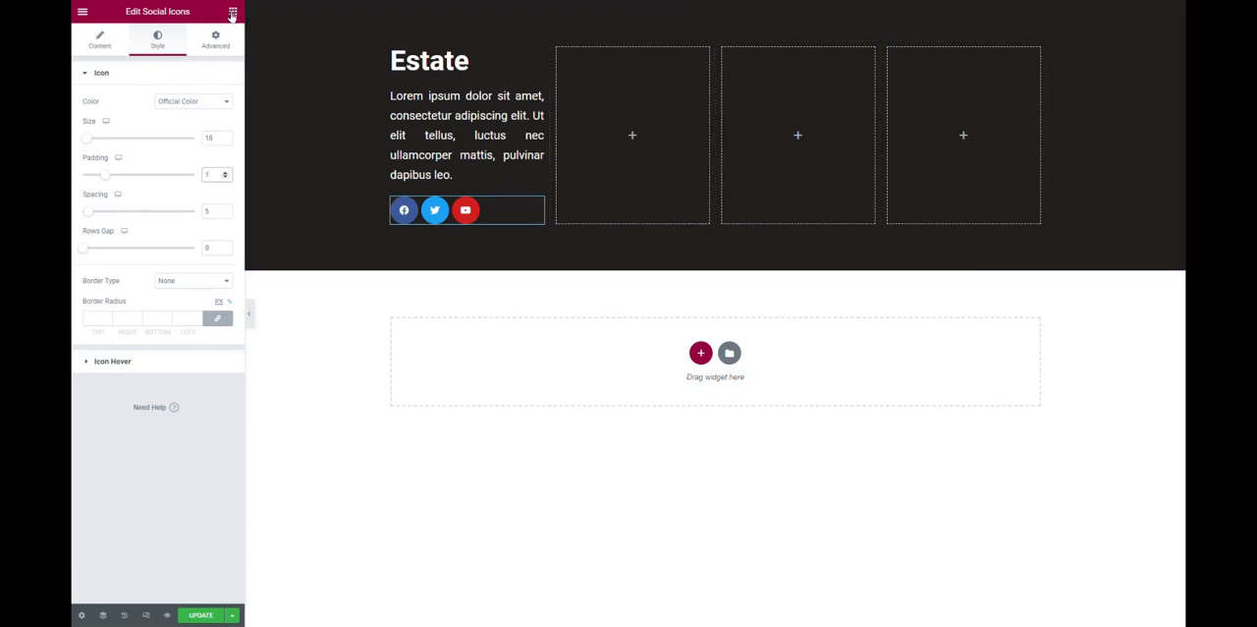
Find the JKit - Category List widget and place it in the section's second column.
click(233, 11)
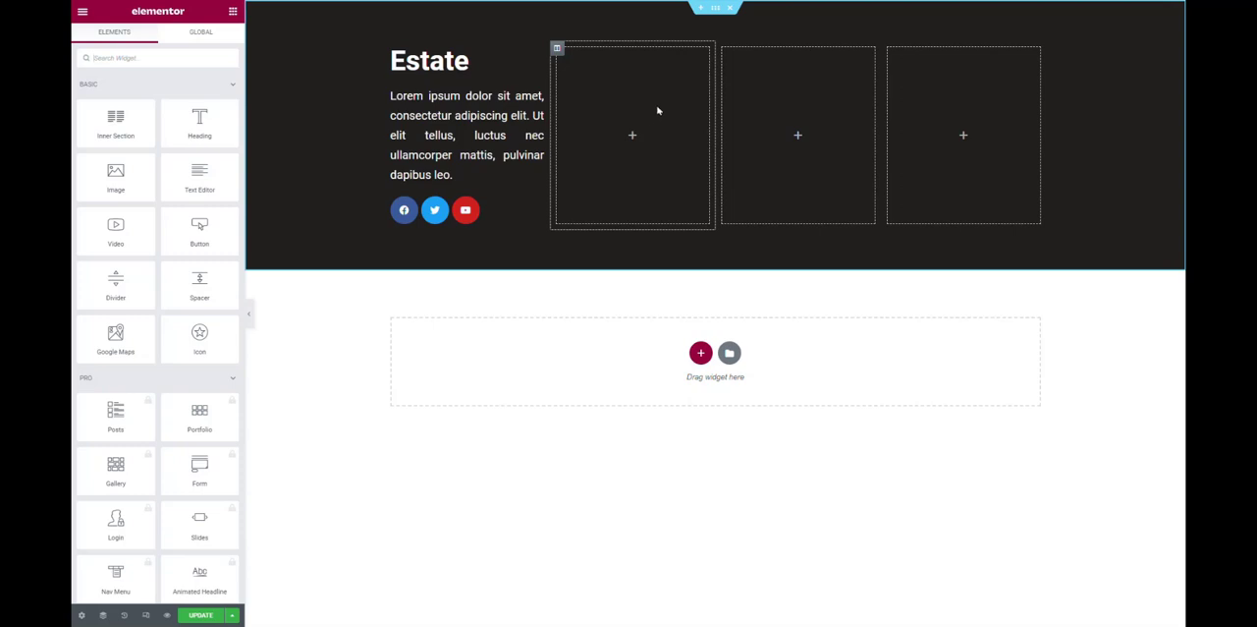
scroll(180, 98, down, 15)
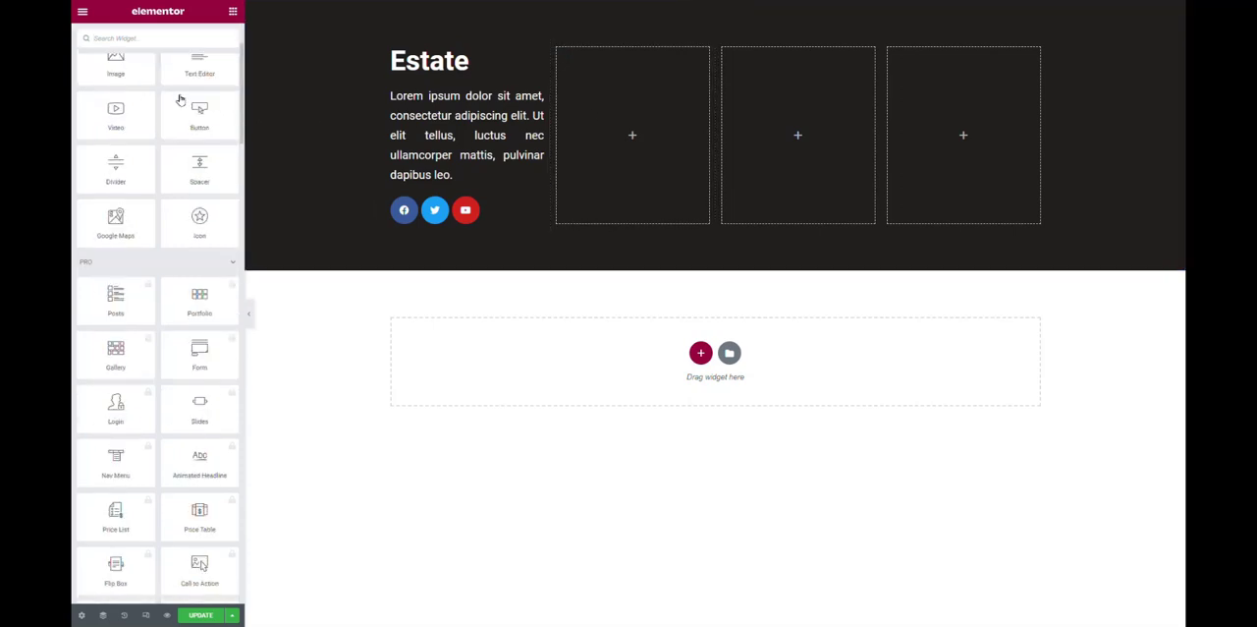
scroll(181, 224, down, 12)
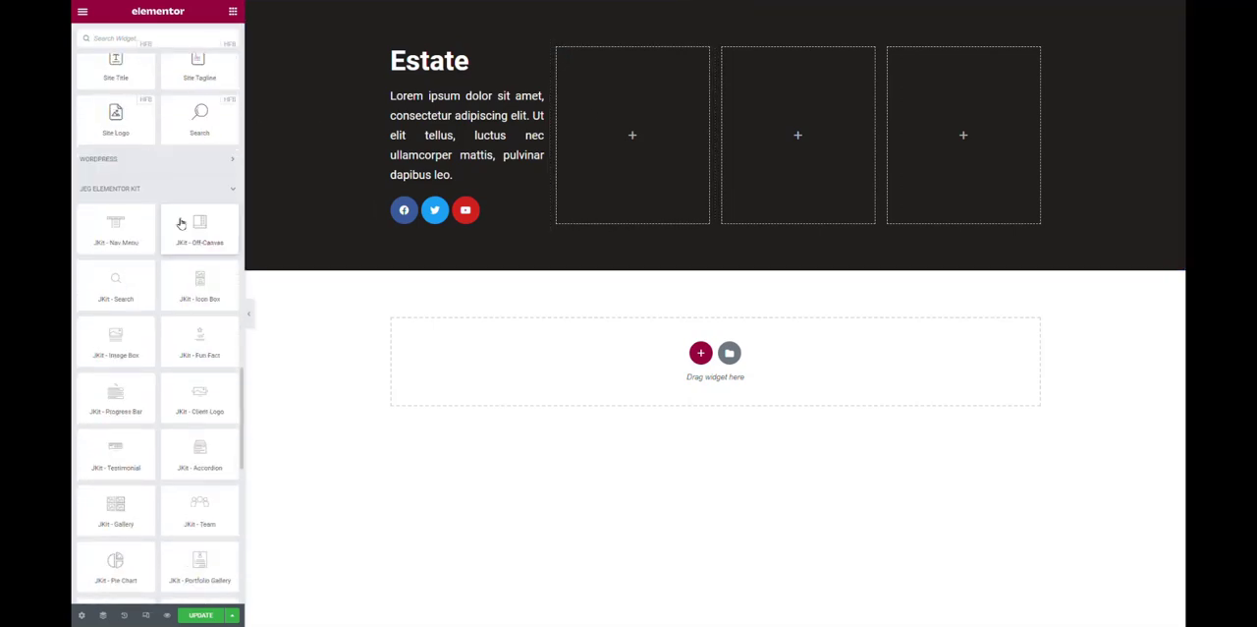
scroll(181, 224, up, 2)
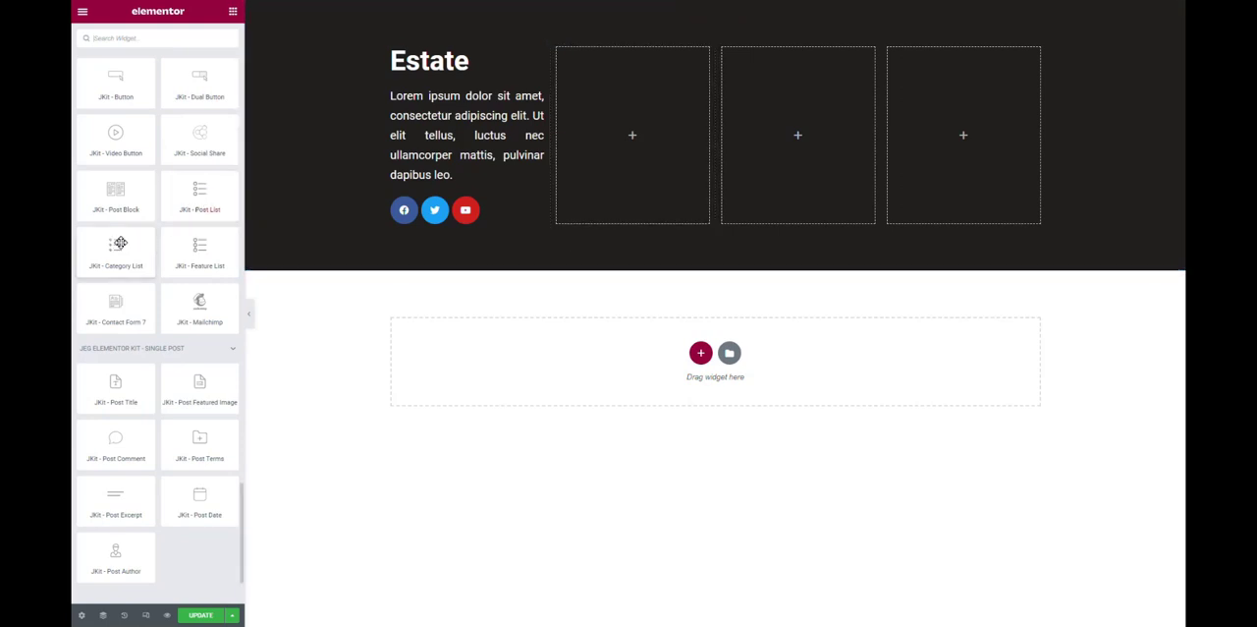
drag(120, 242, 686, 125)
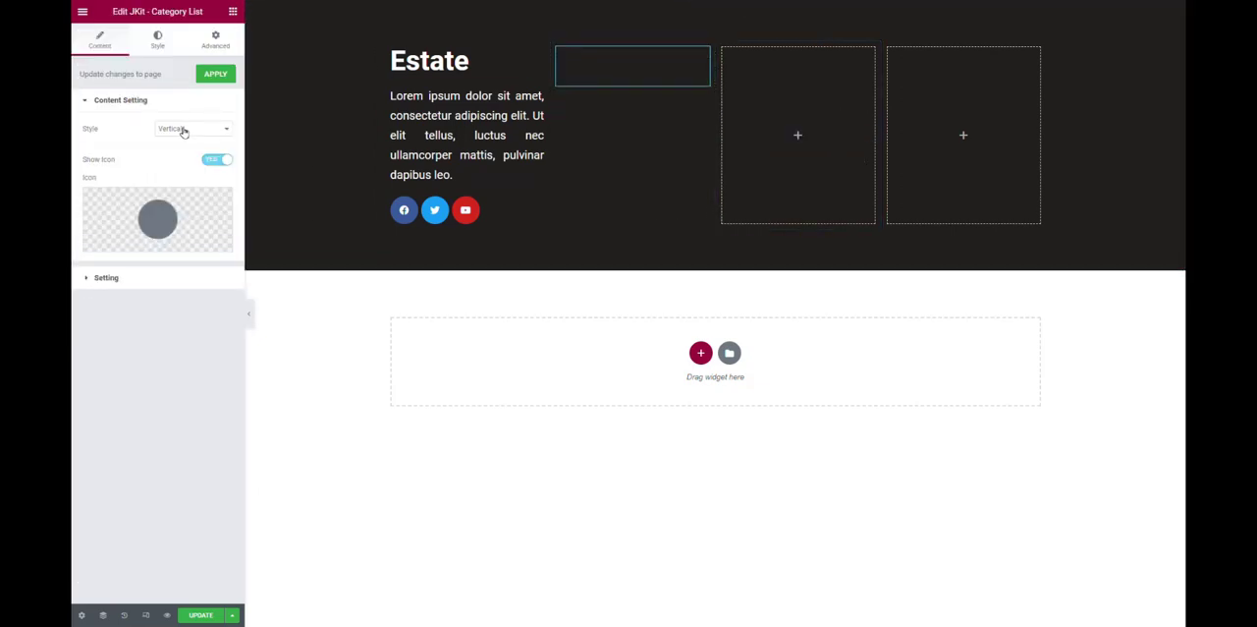
Check which categories the category list's Include Category setting offers.
click(112, 278)
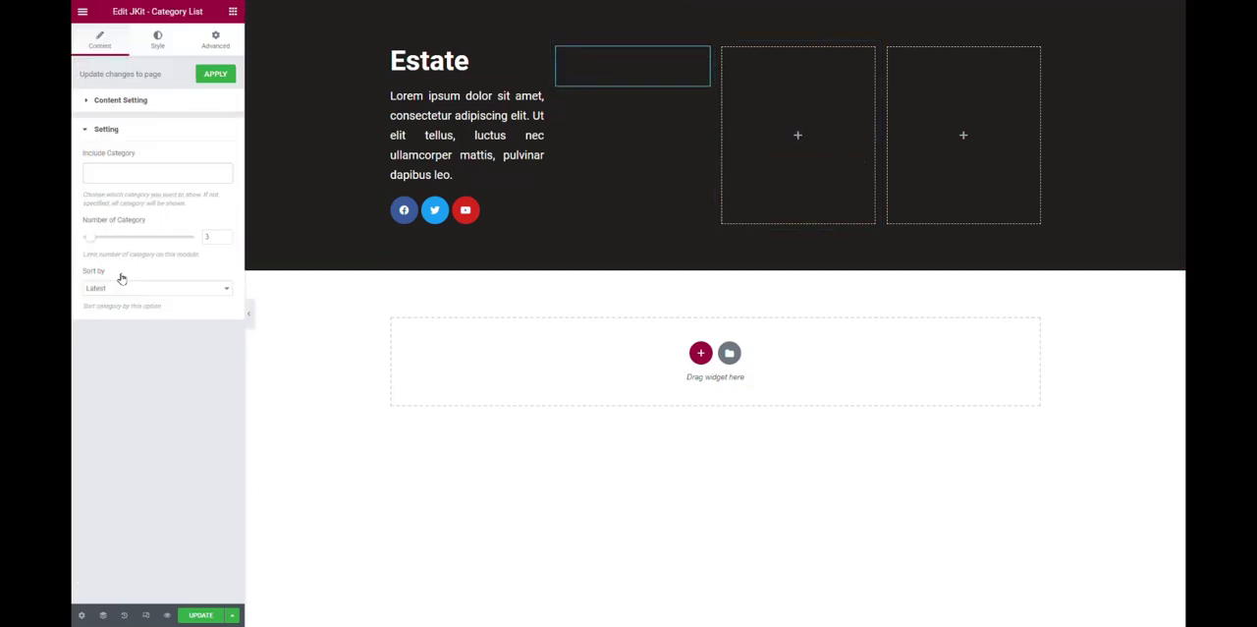
click(152, 178)
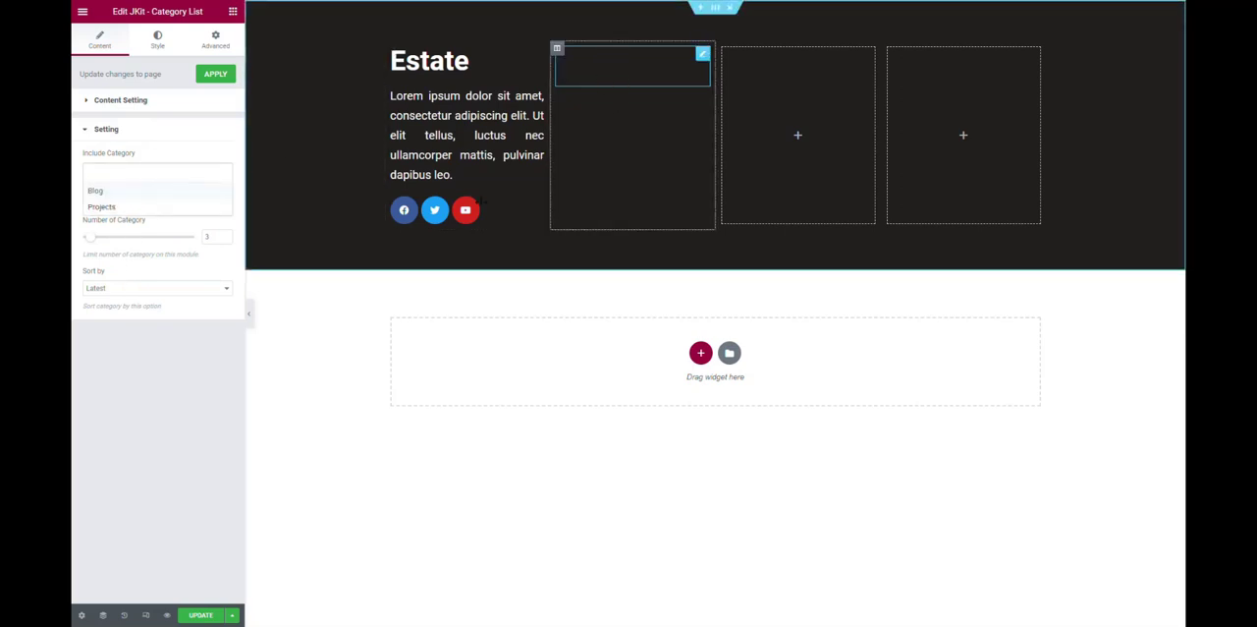
click(76, 407)
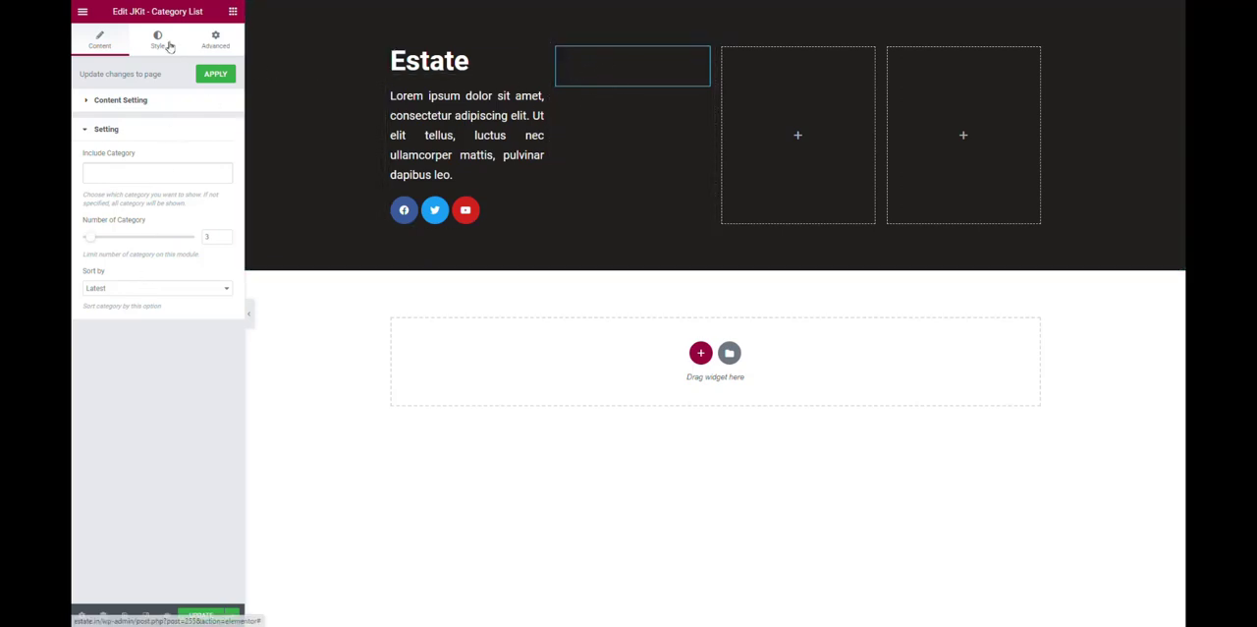
Change the text color of the category list to white.
click(163, 43)
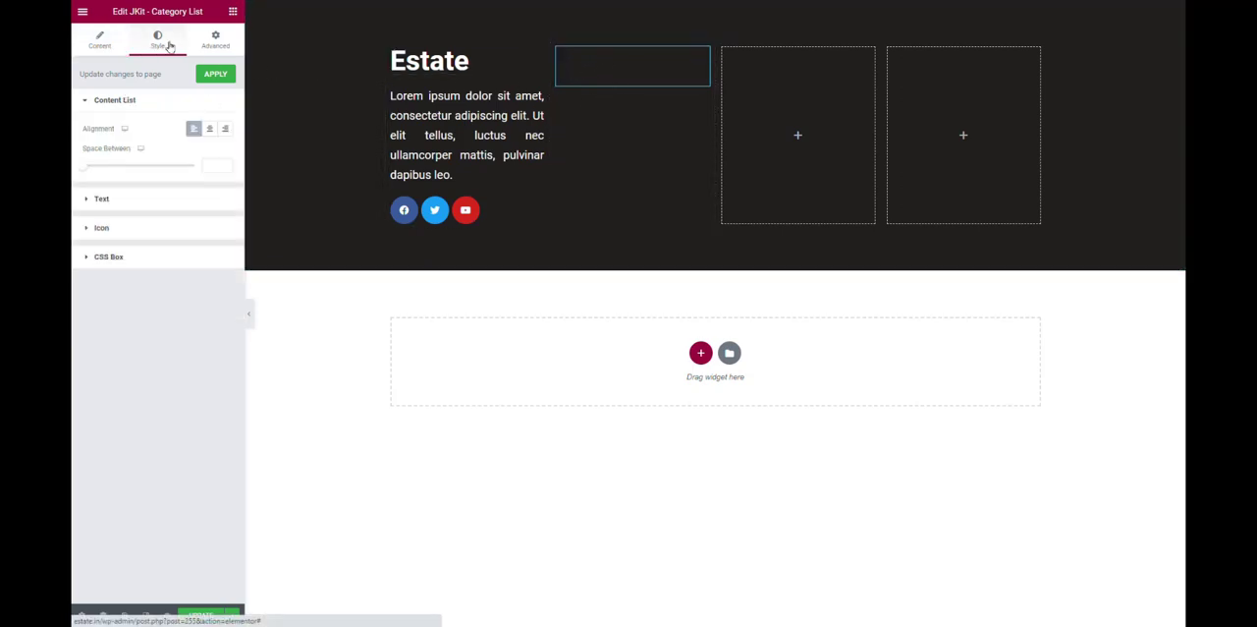
click(162, 199)
click(226, 161)
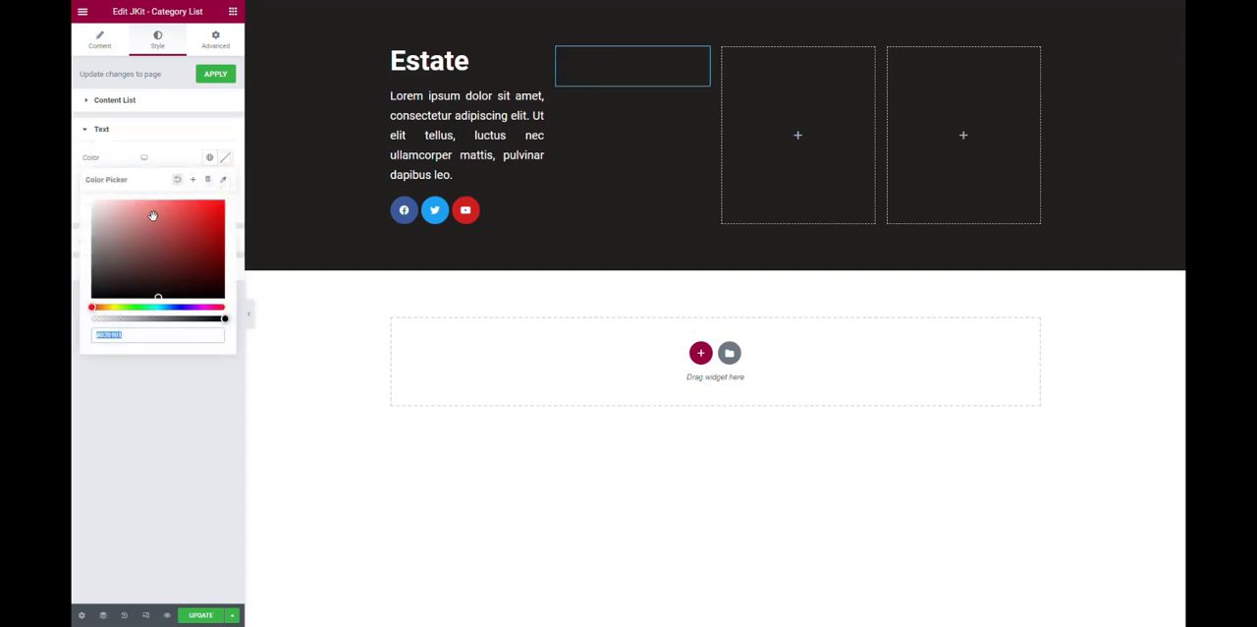
drag(154, 215, 72, 101)
click(103, 395)
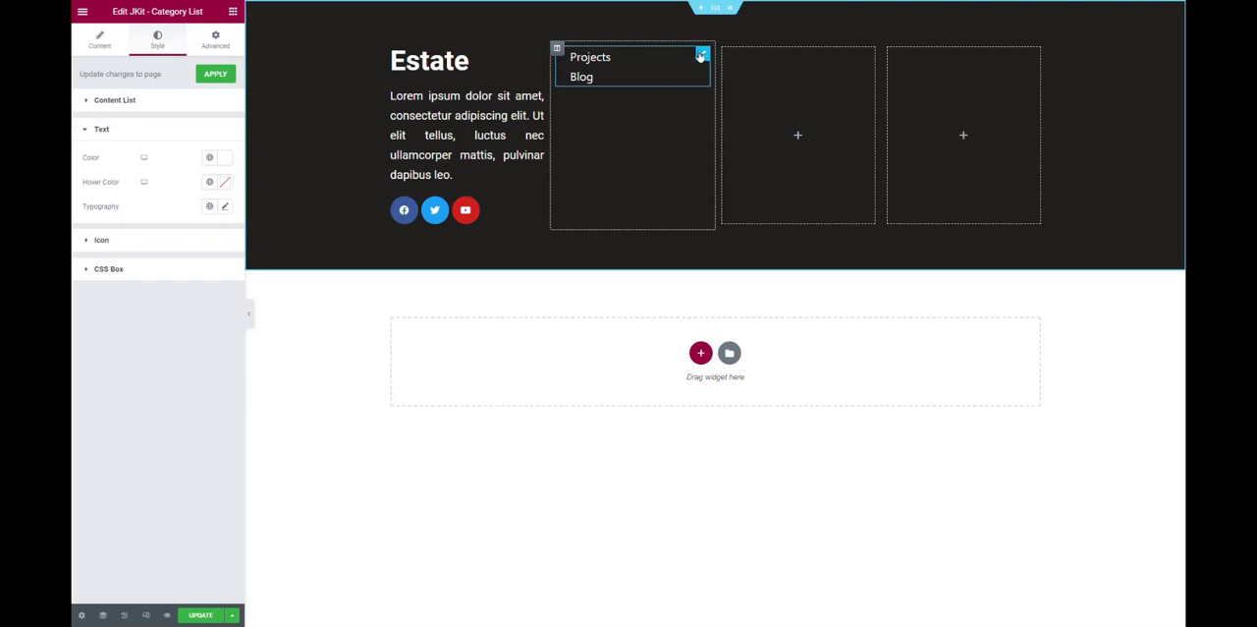
Delete the category list and place the JKit - Post List widget in the second column instead.
right_click(697, 56)
key(Delete)
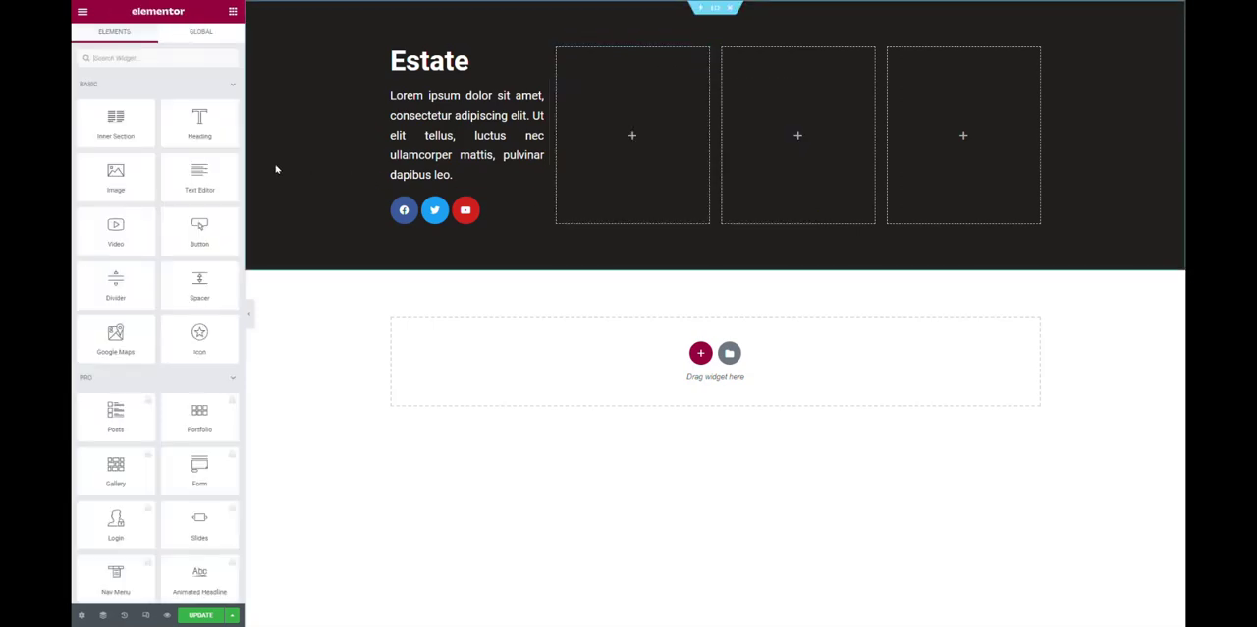
scroll(141, 258, down, 10)
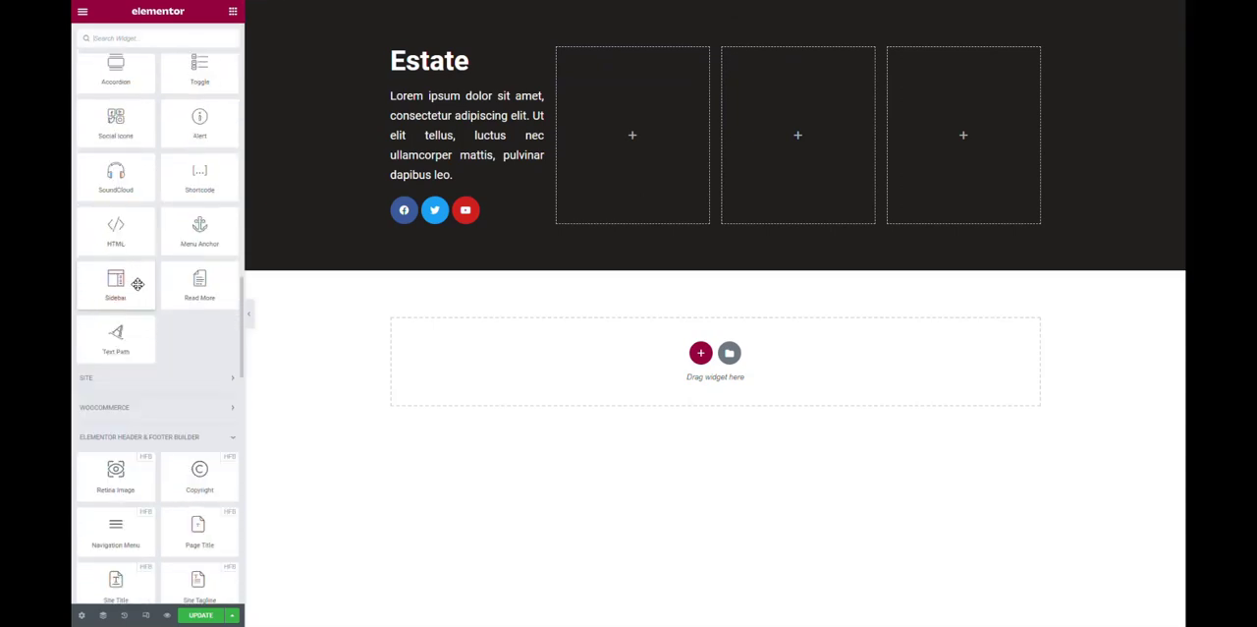
scroll(138, 284, down, 15)
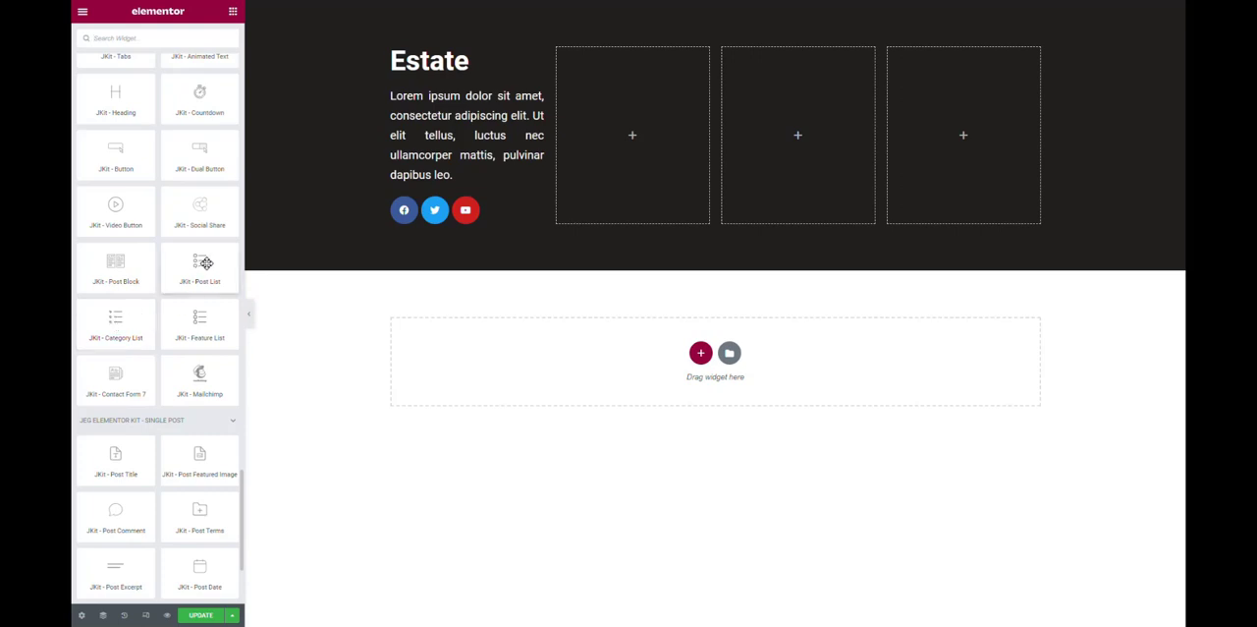
drag(205, 263, 666, 168)
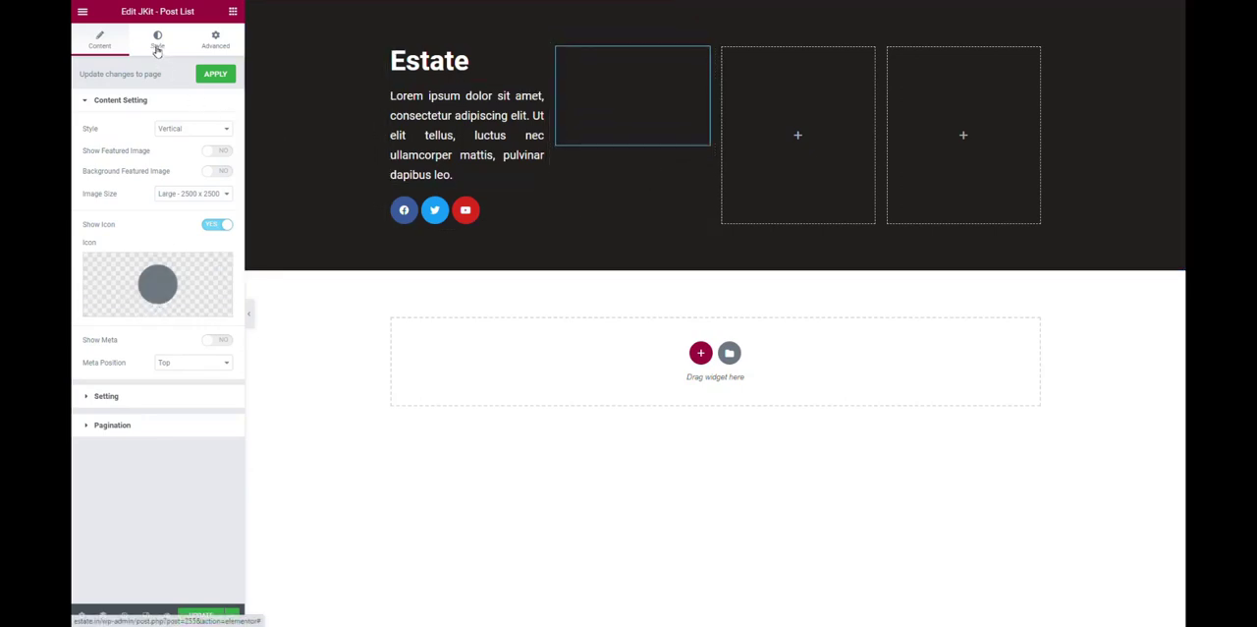
Set the title color of the post list to #FFFFFF.
click(157, 45)
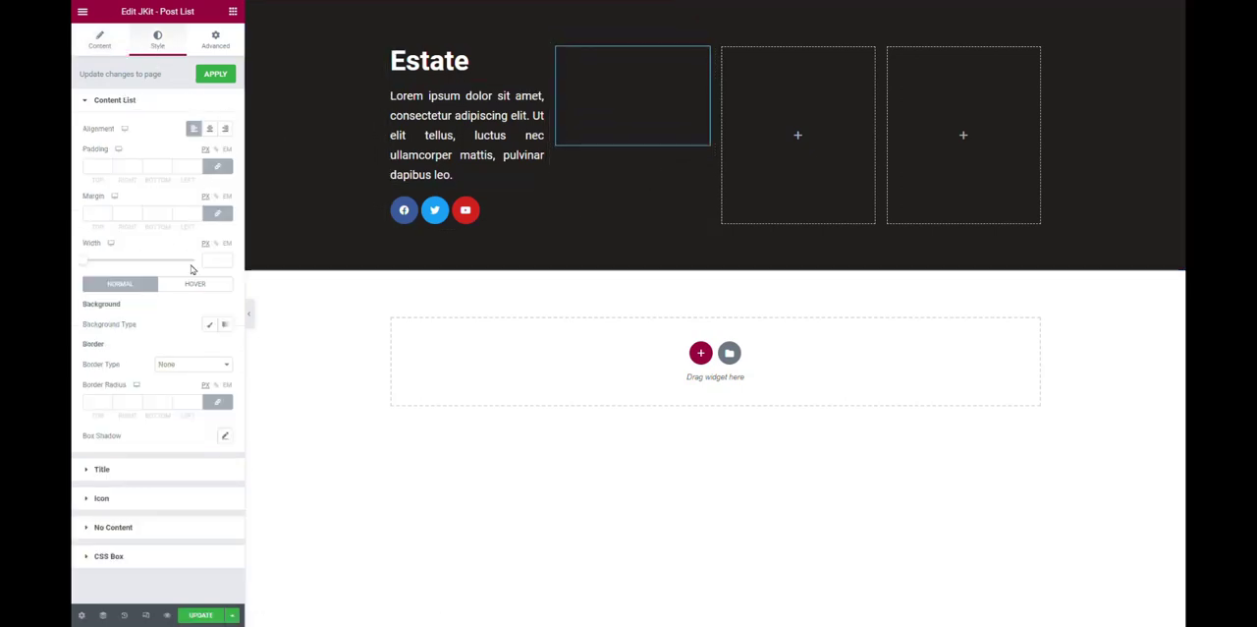
click(127, 469)
click(225, 182)
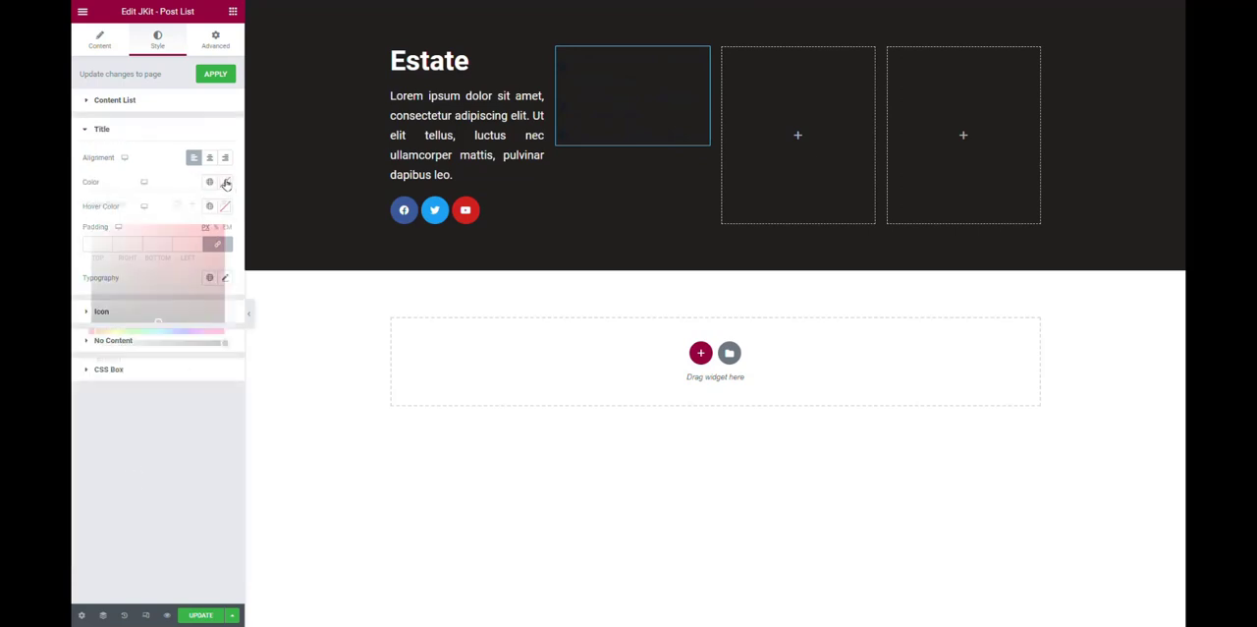
text(#FFFFFF)
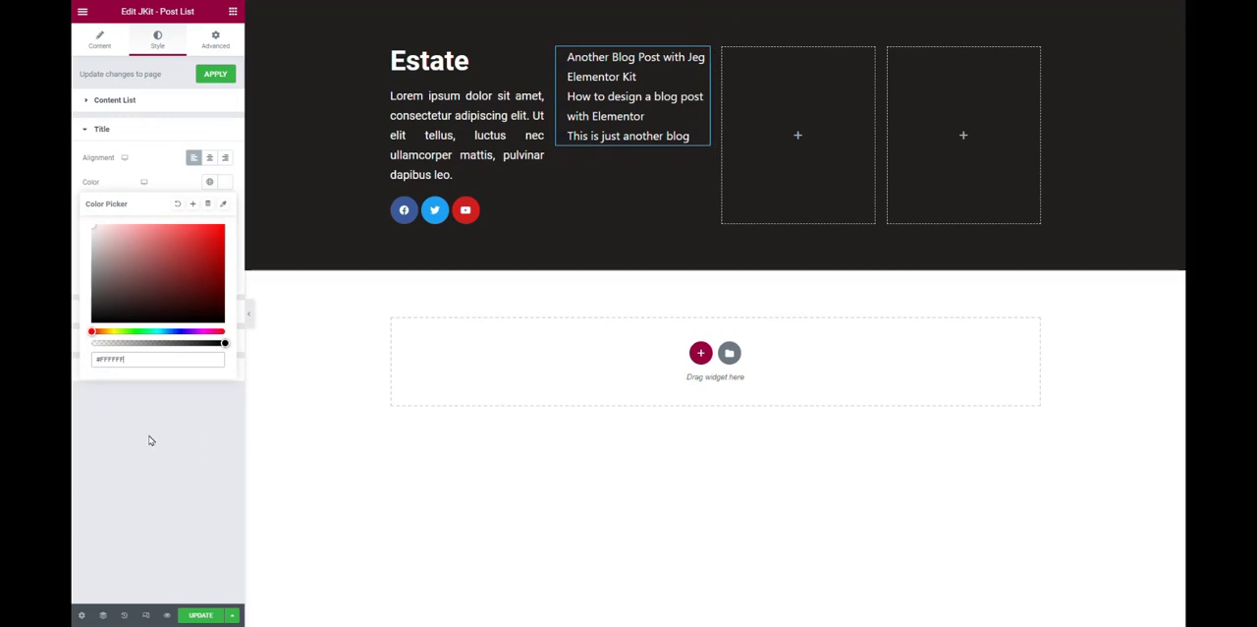
click(152, 438)
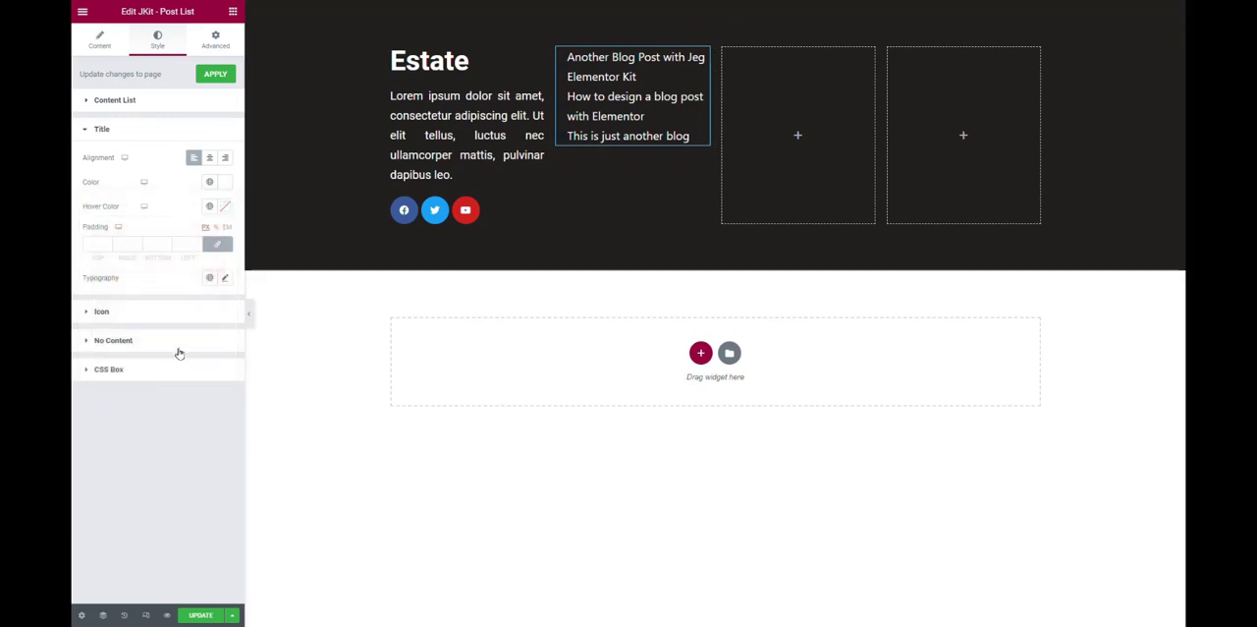
Unlink the padding values of the post list's content list and set the top padding to 10 px.
click(127, 102)
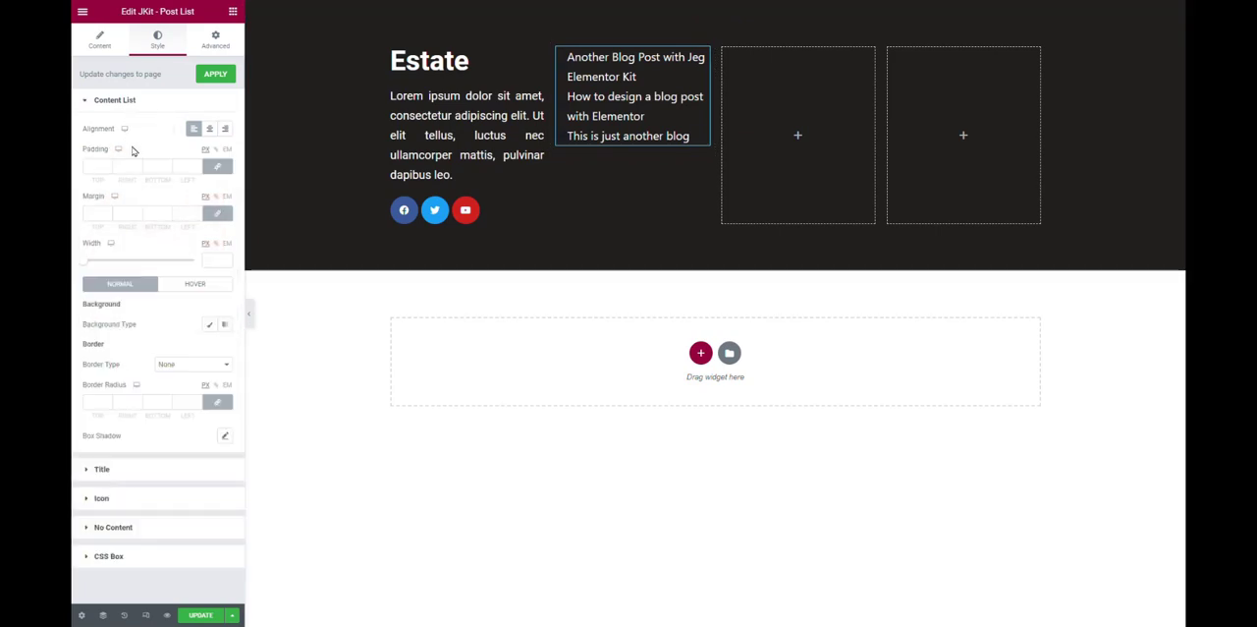
click(216, 169)
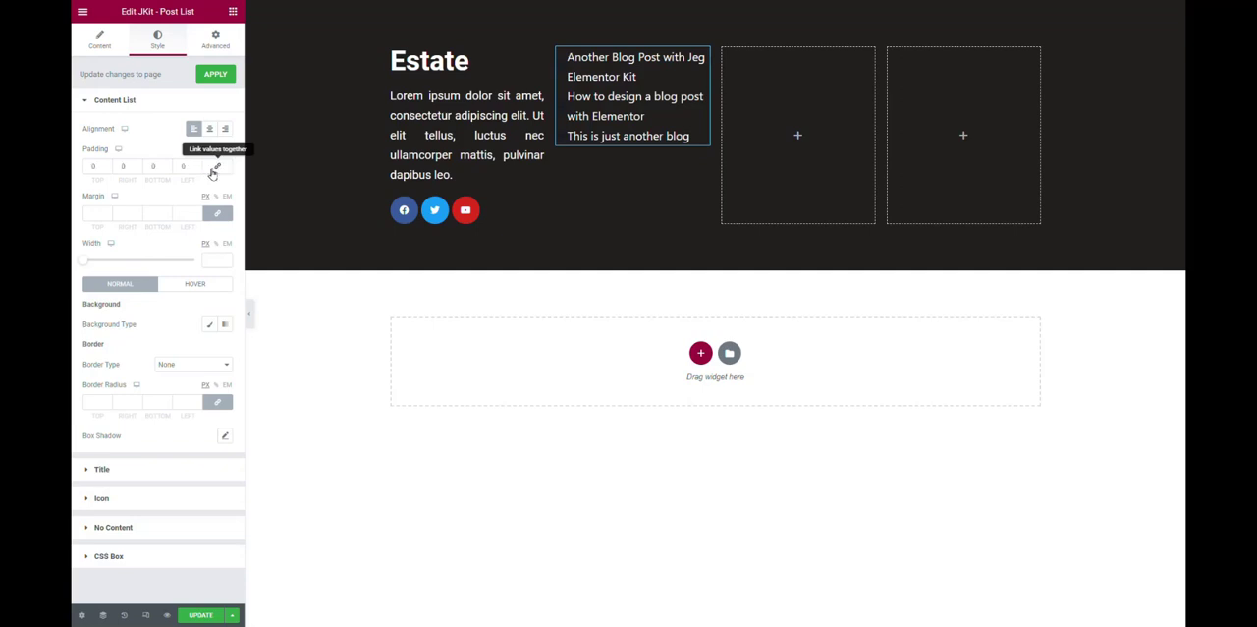
click(95, 166)
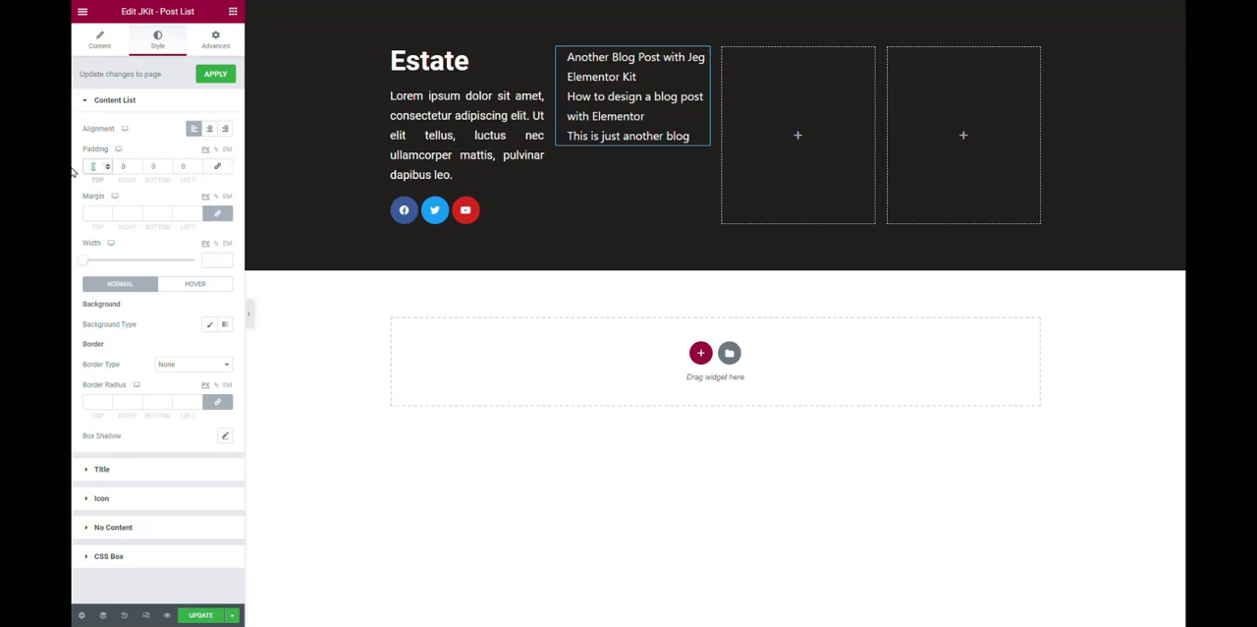
text(10)
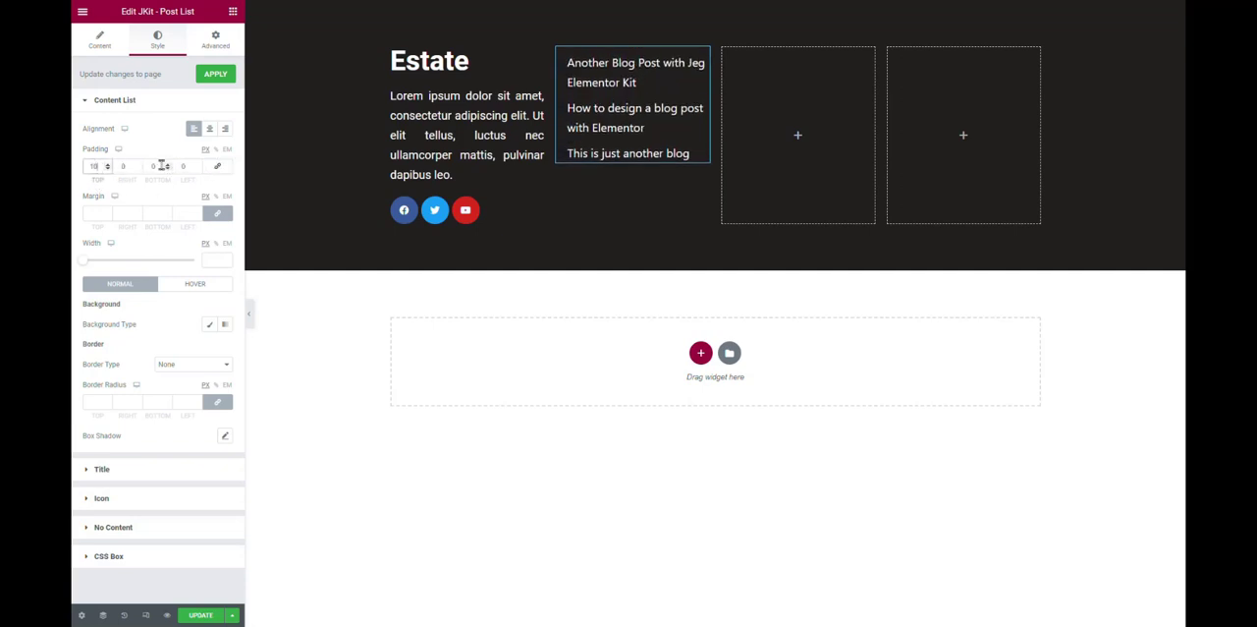
Set the bottom padding of the post list's content list to 10 px and its number of posts to 5.
click(157, 166)
text(10)
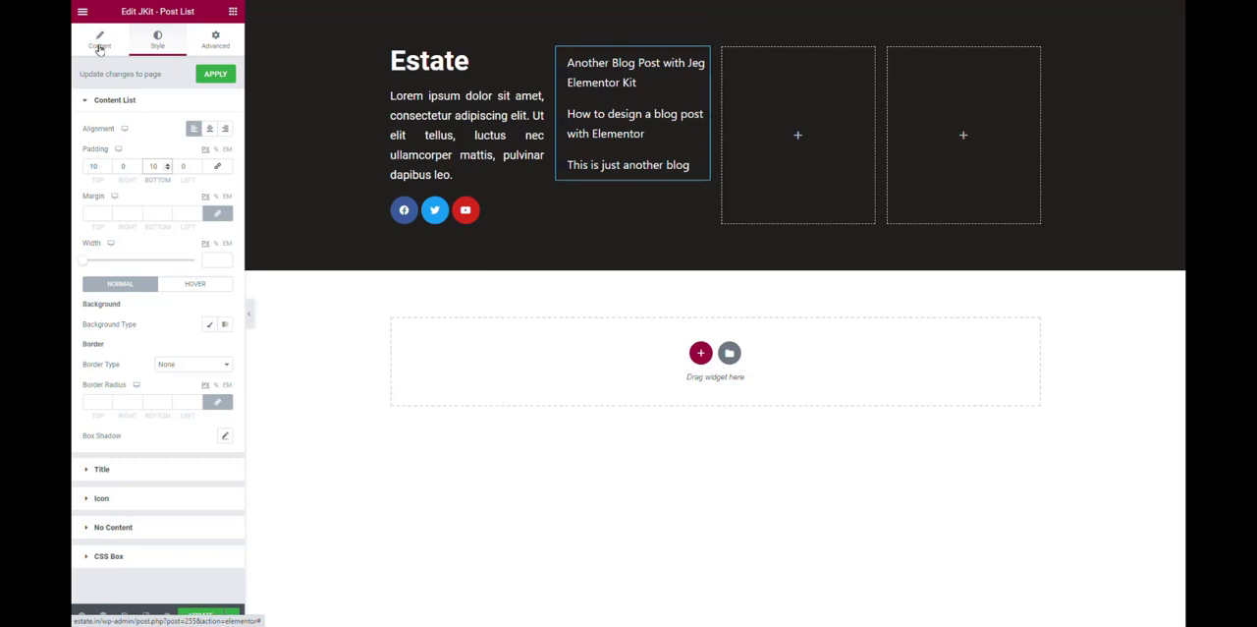
click(99, 46)
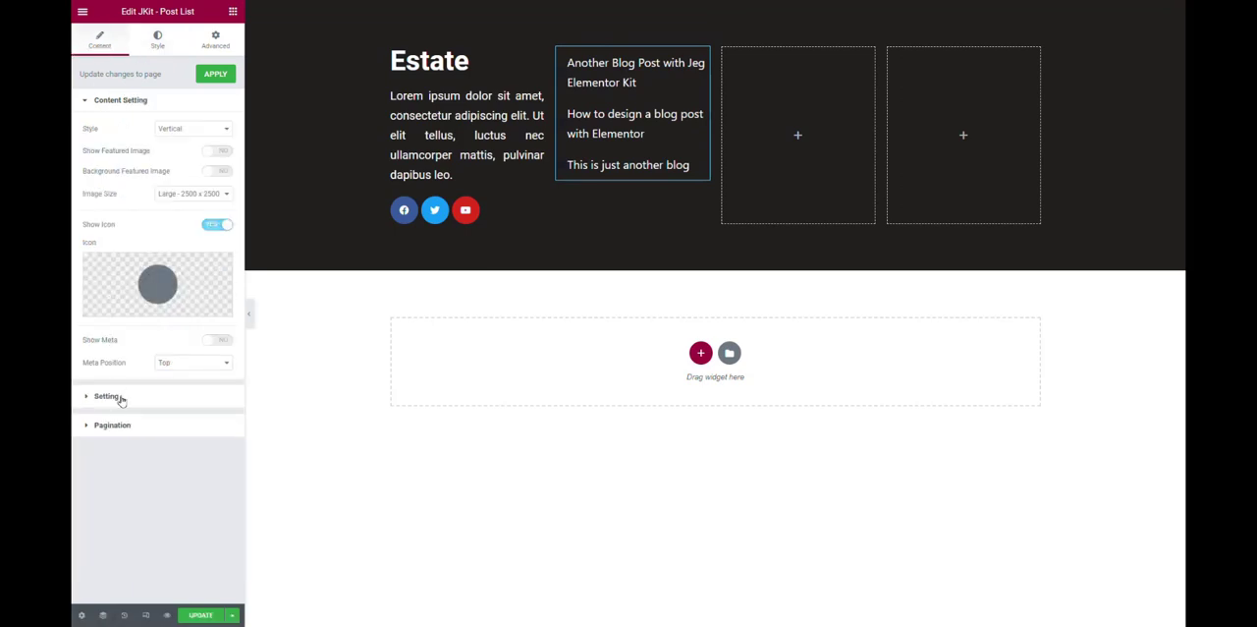
click(119, 398)
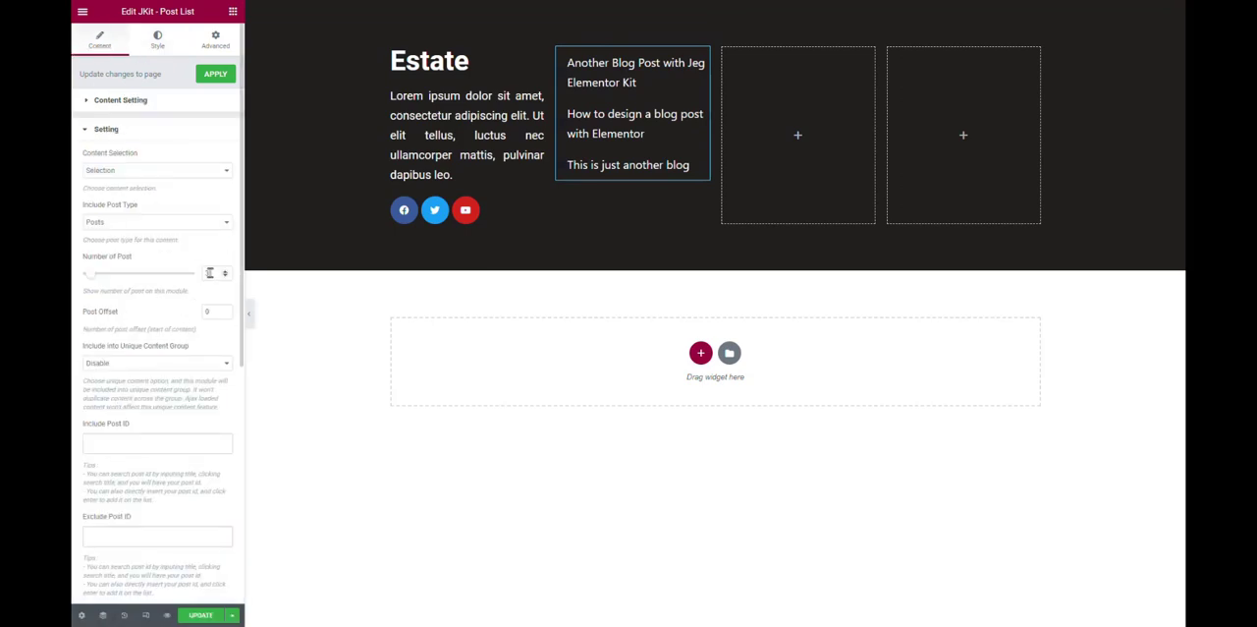
click(209, 273)
text(5)
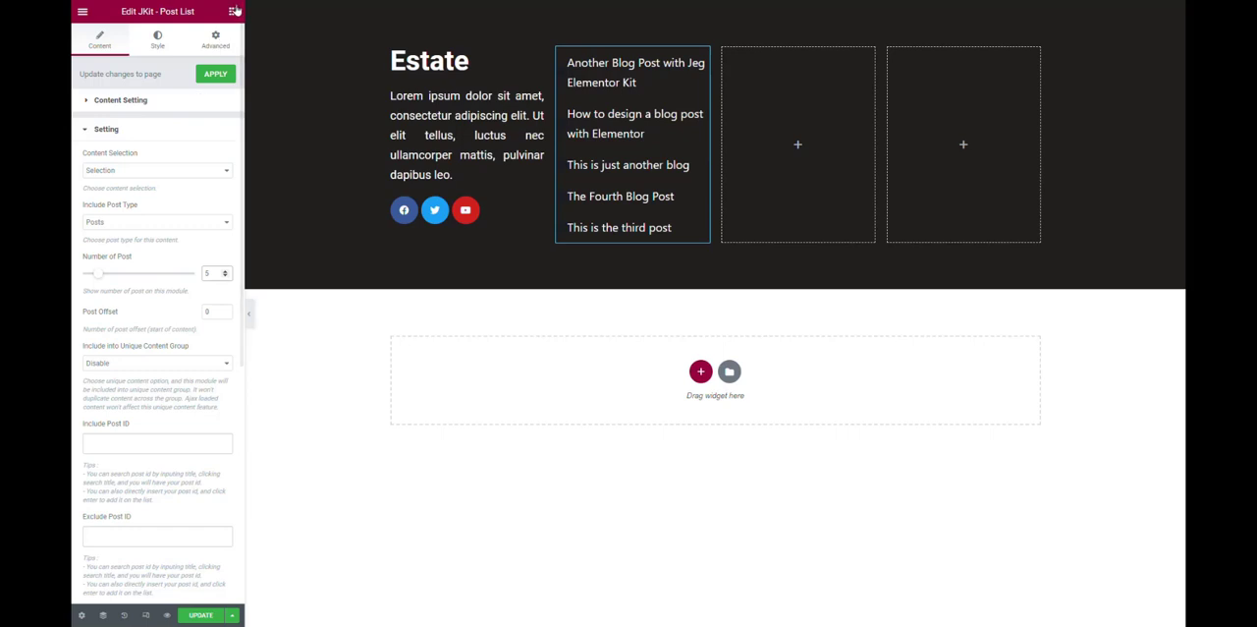
Place a Heading widget above the post list in the second column and set its HTML tag to H5.
click(233, 11)
drag(197, 131, 662, 54)
click(190, 242)
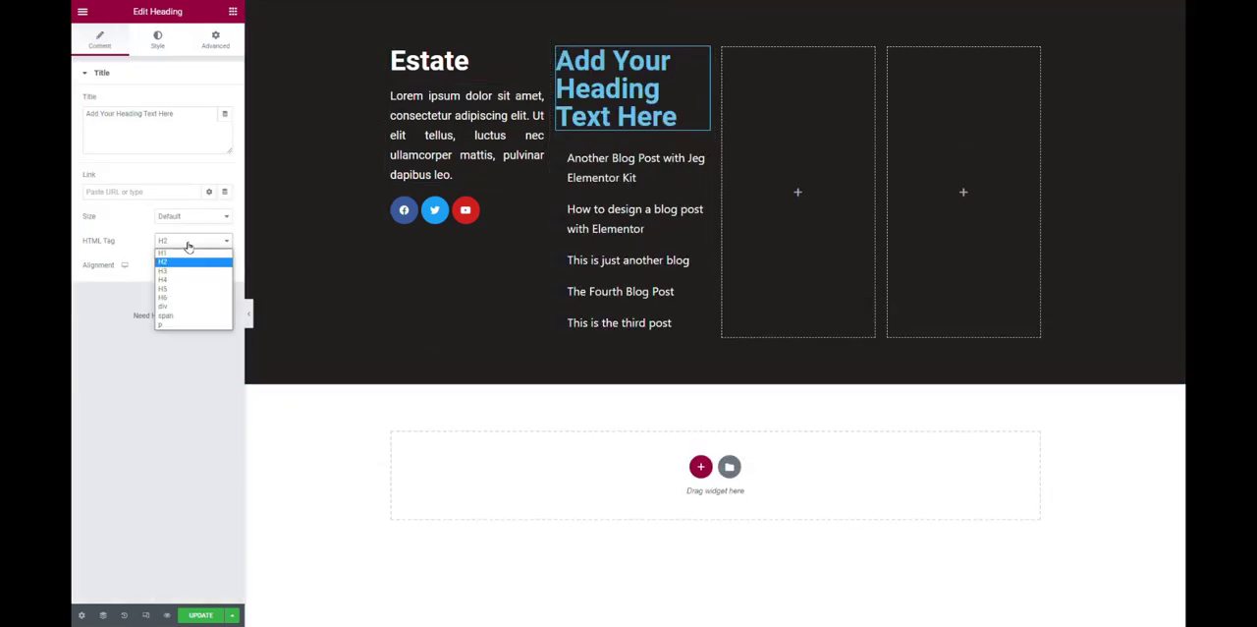
click(187, 304)
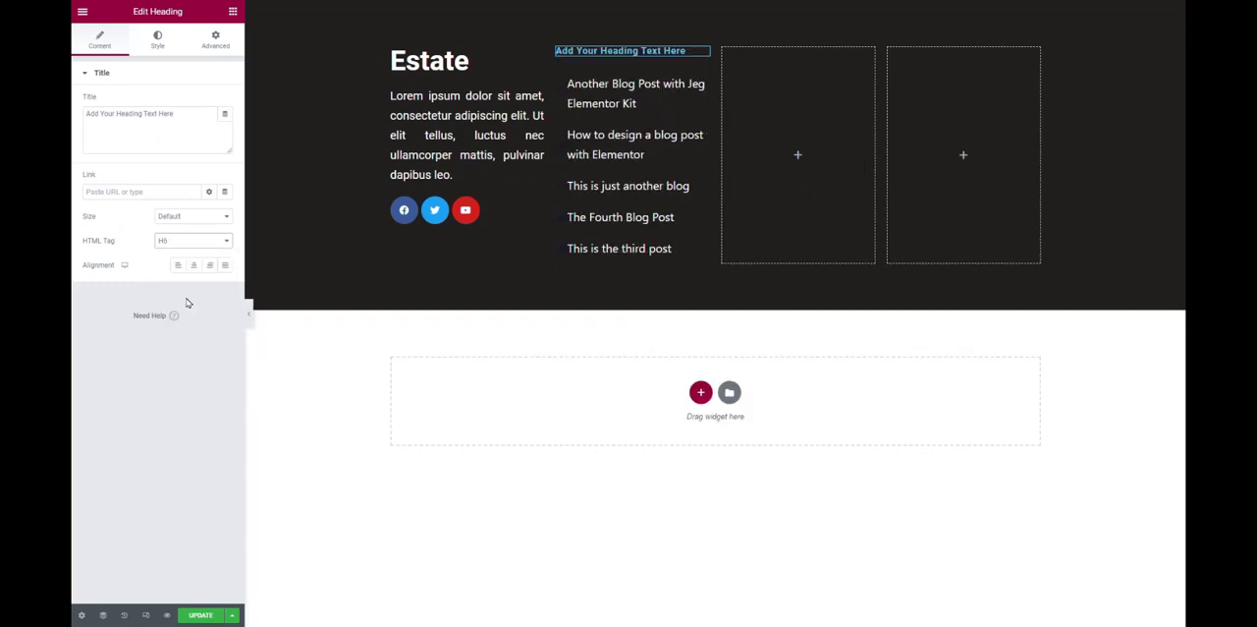
click(191, 241)
click(186, 290)
Change the heading's title to "Recent Articles" and set its text color to #FFFFFF.
drag(165, 148, 72, 95)
text(Recent Articles)
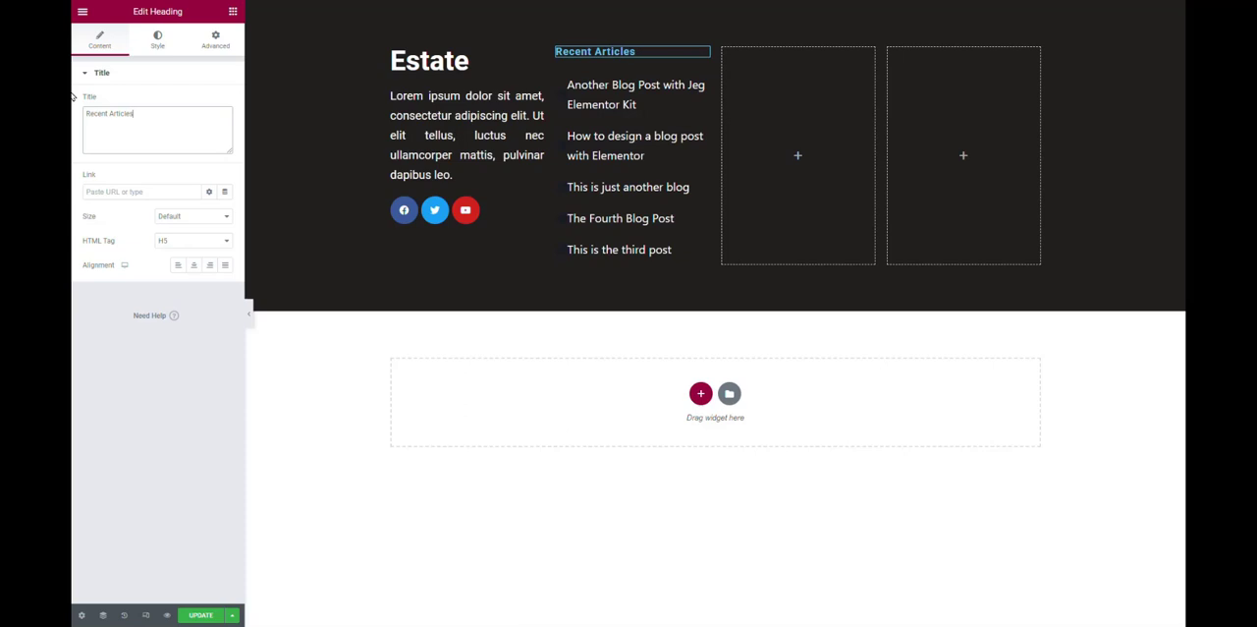
click(155, 38)
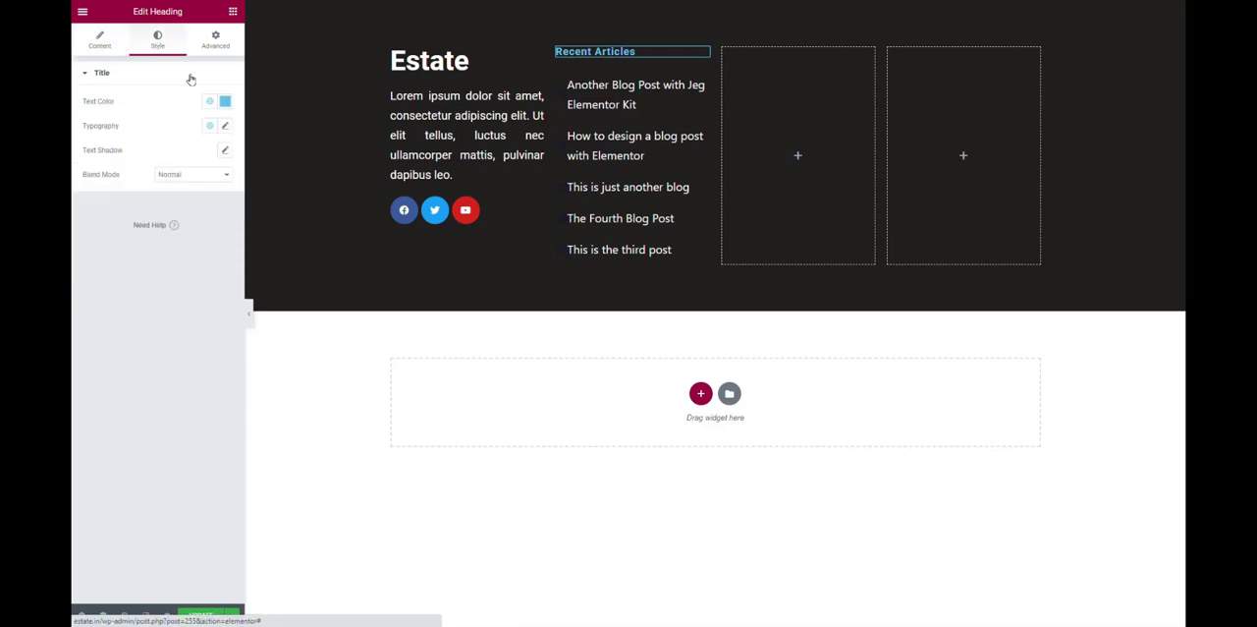
click(225, 104)
text(#FFFFFF)
click(137, 378)
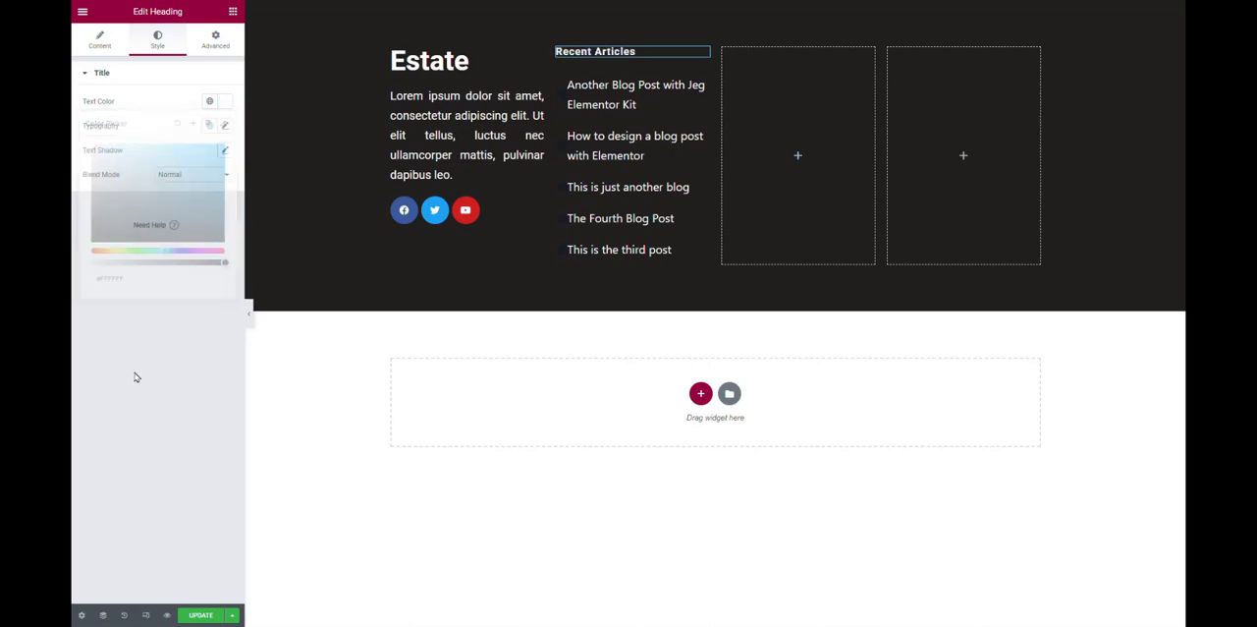
click(704, 78)
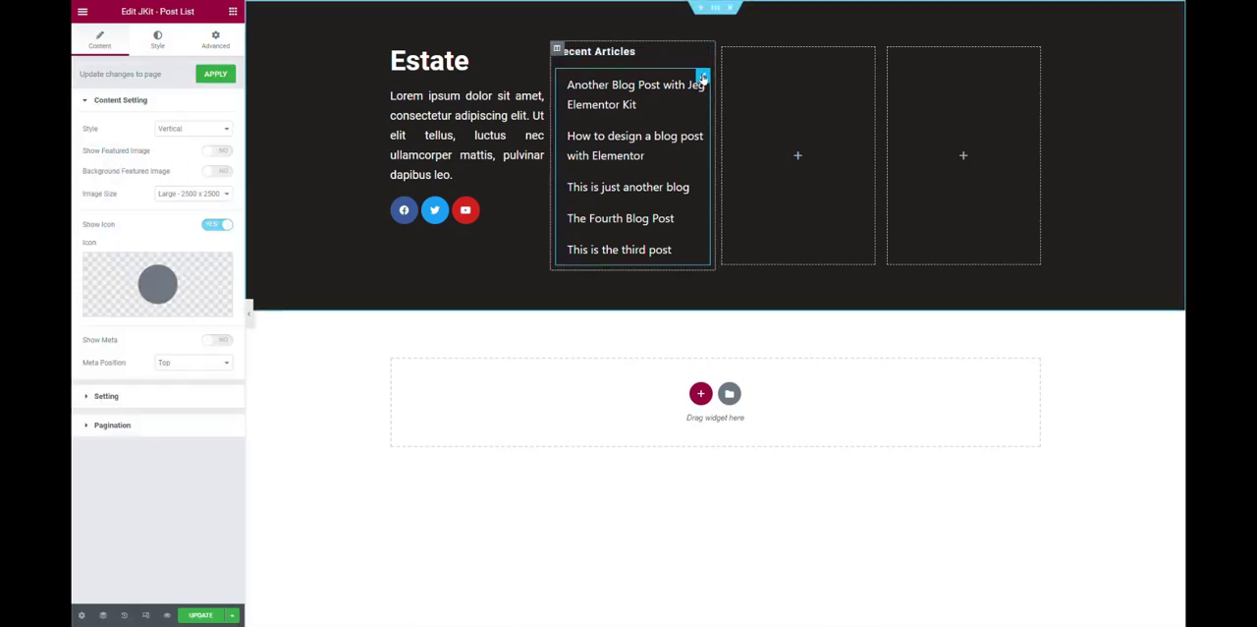
click(204, 48)
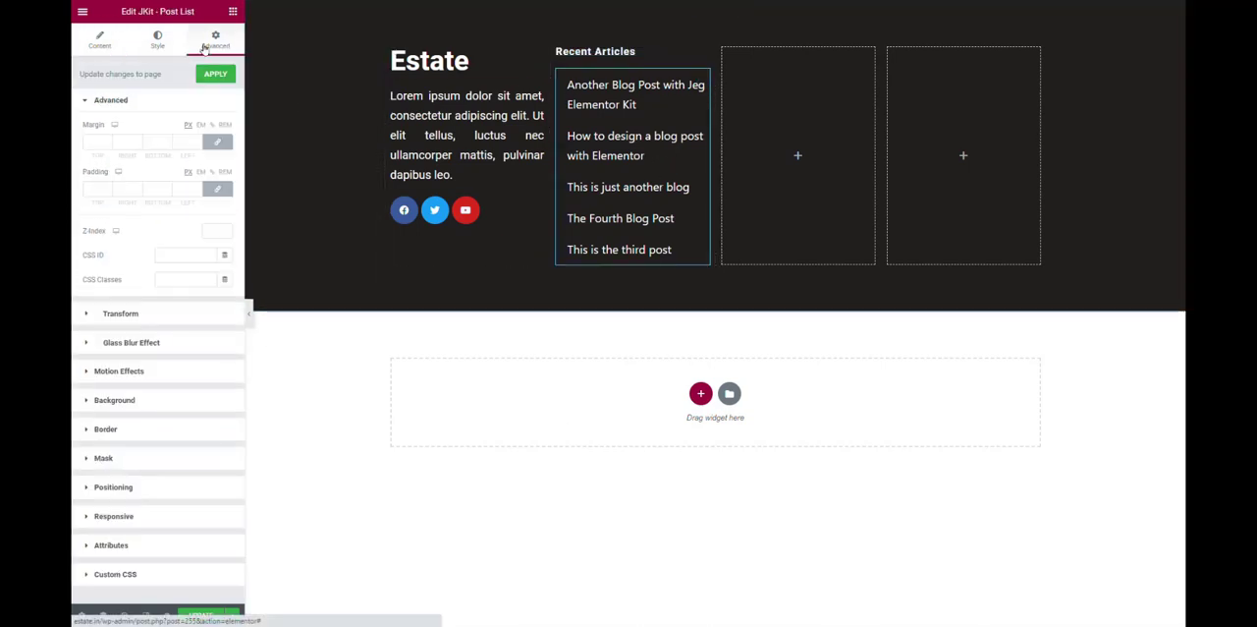
click(162, 44)
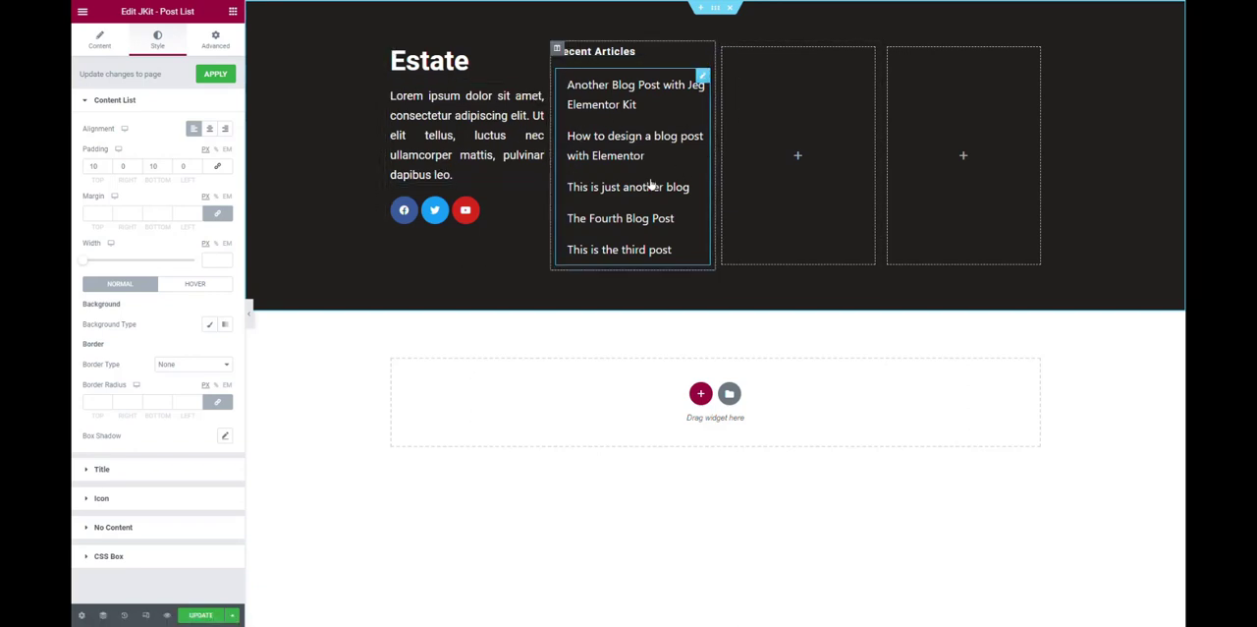
Set the columns gap of the footer section to Wider.
click(716, 10)
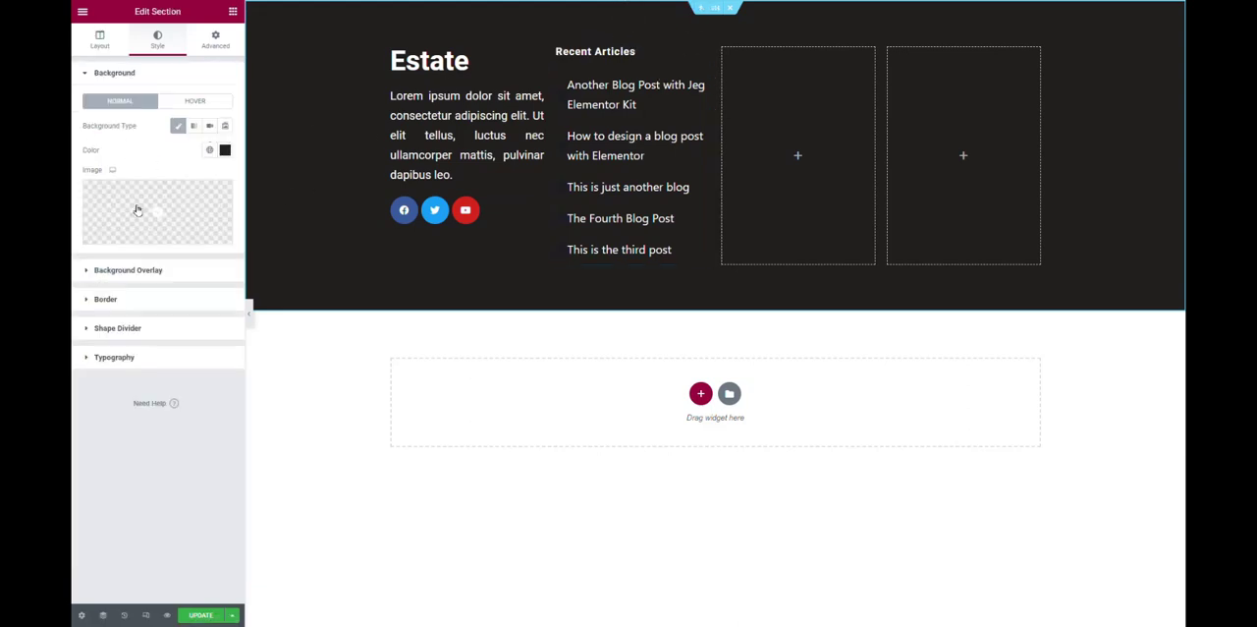
click(107, 47)
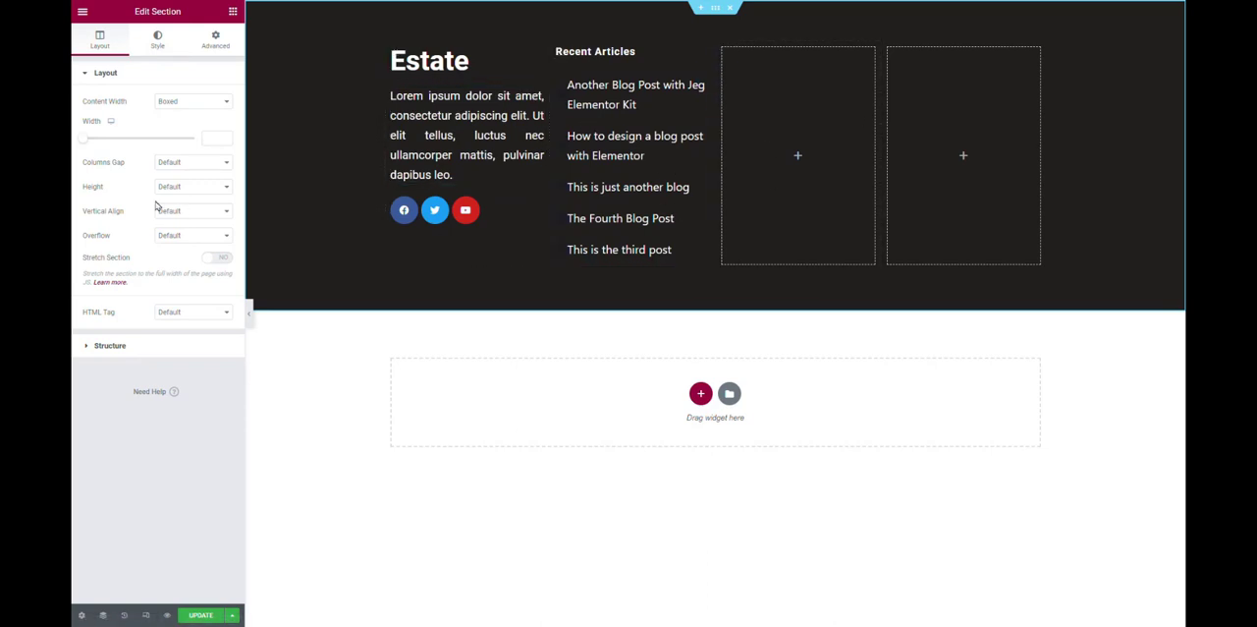
click(183, 165)
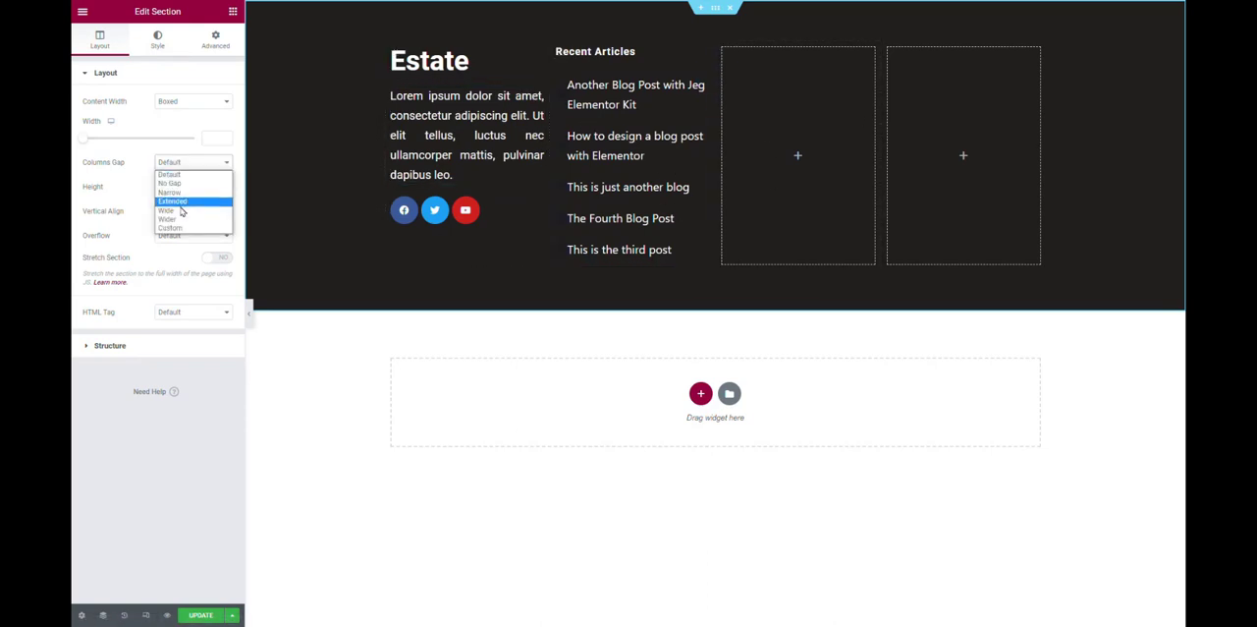
click(181, 224)
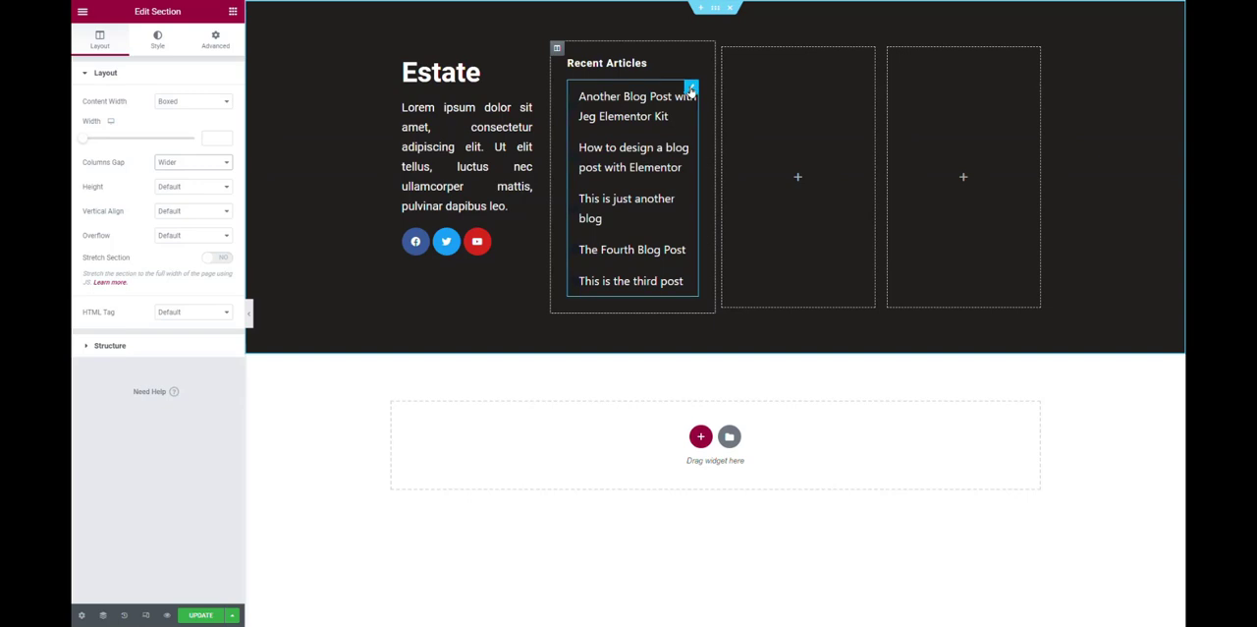
Unlink the margin values of the post list's content list and the padding values of its titles, and preview the footer without the editing panel.
click(692, 89)
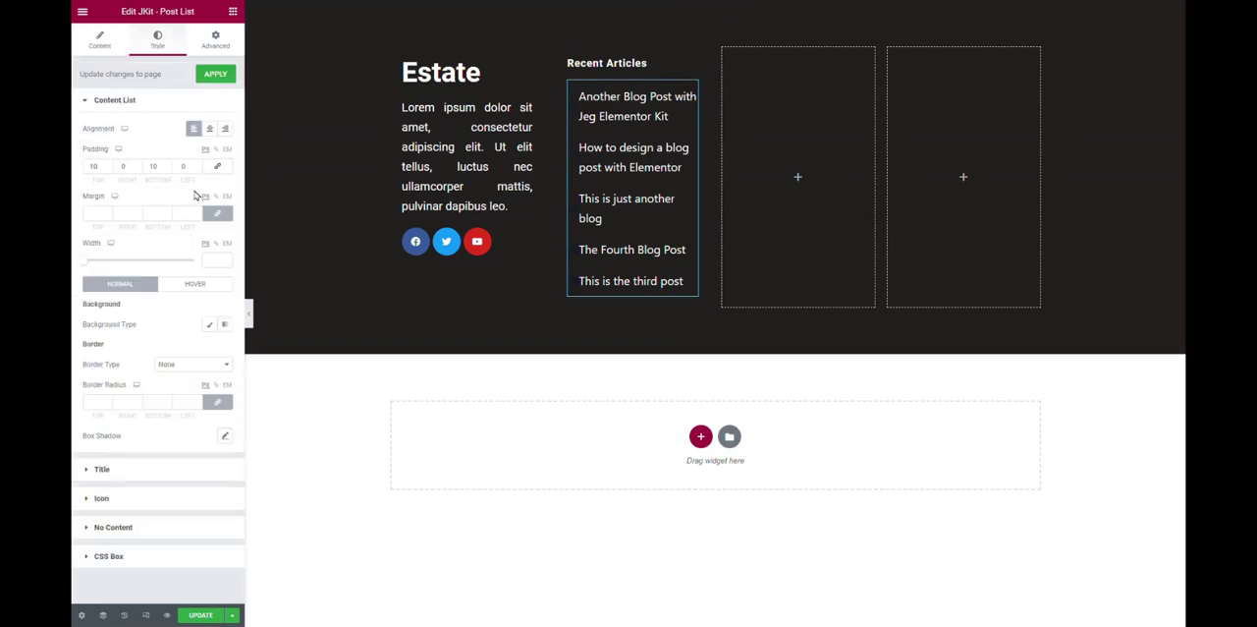
click(209, 218)
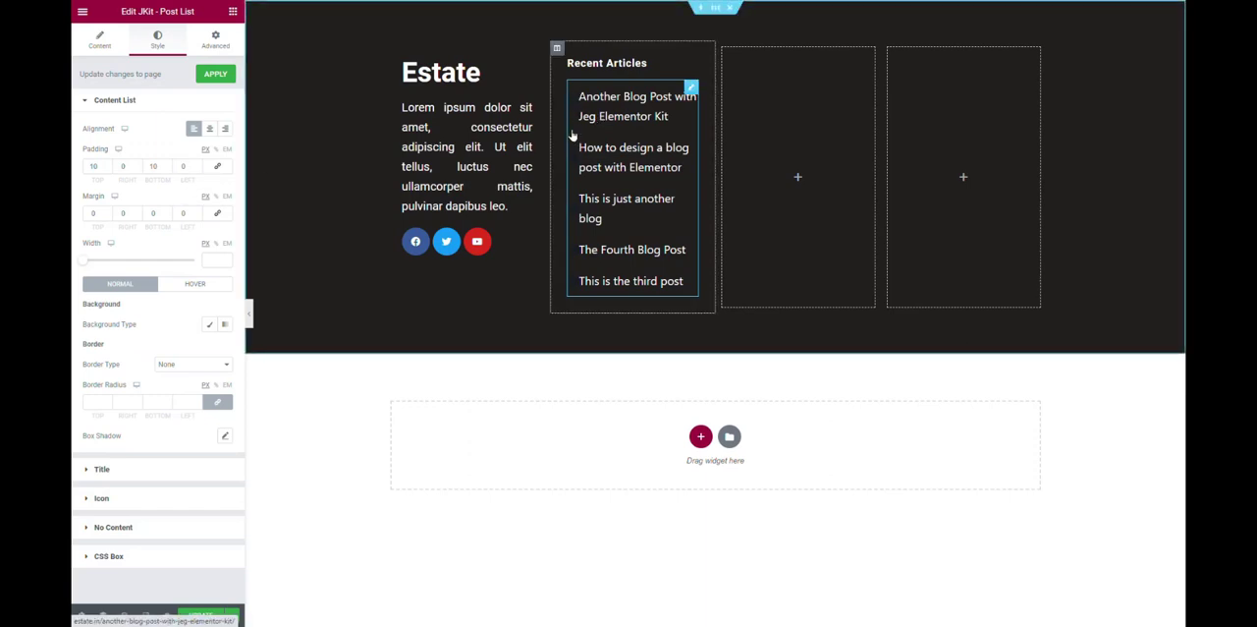
click(142, 470)
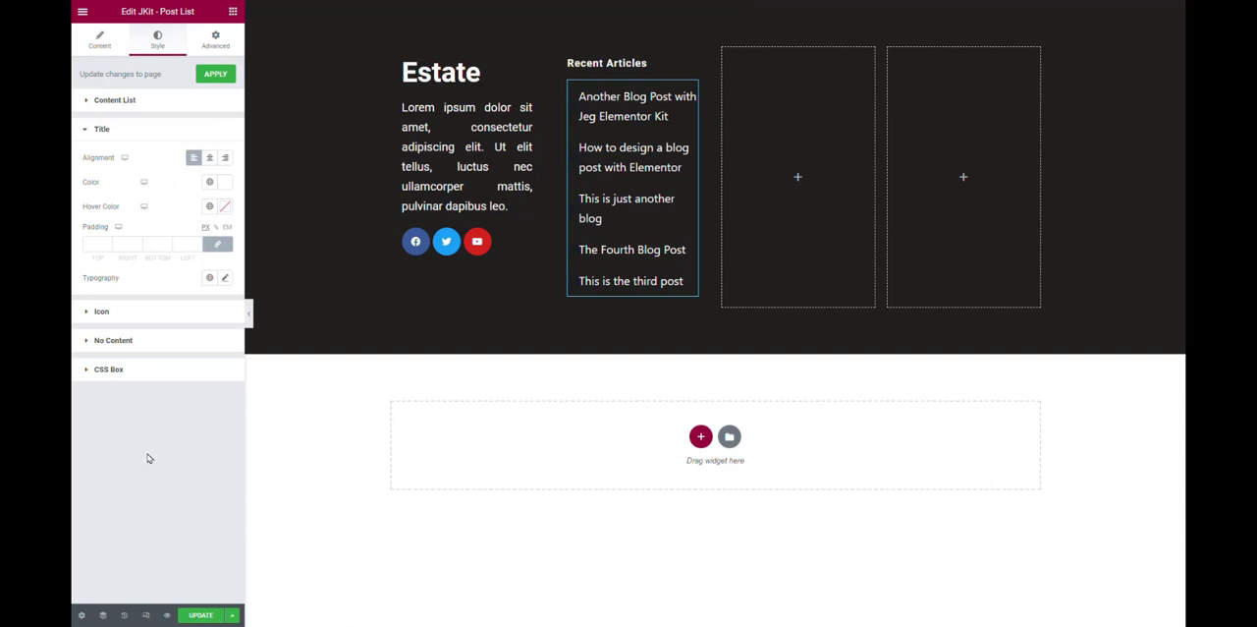
click(217, 243)
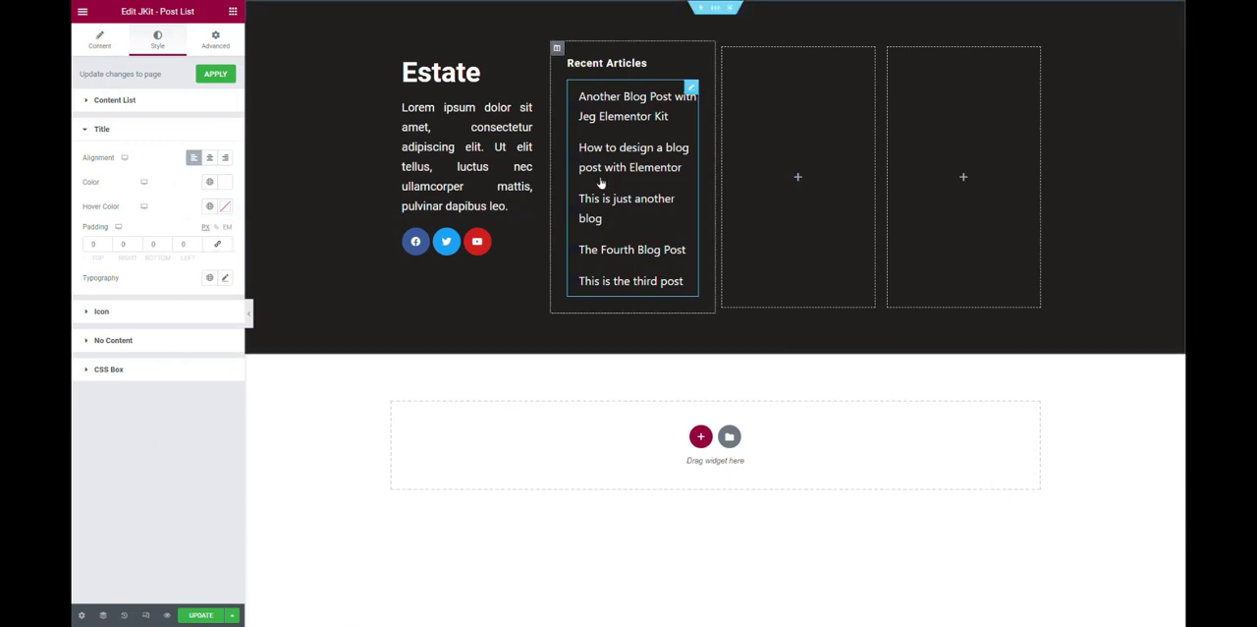
click(252, 313)
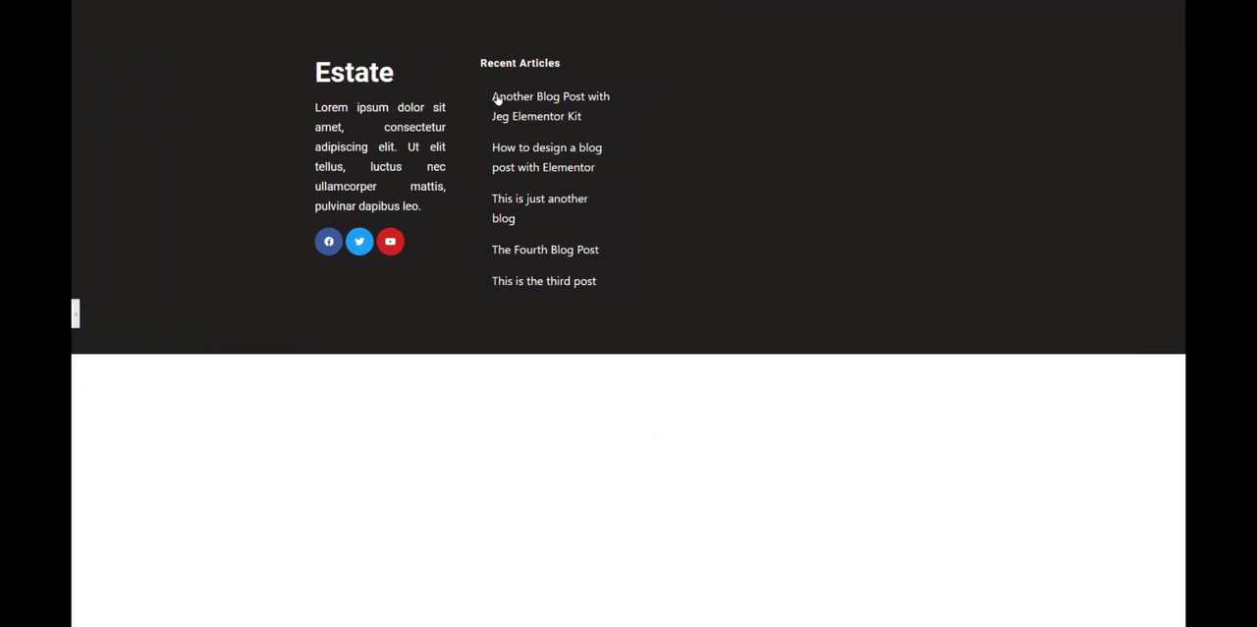
click(75, 313)
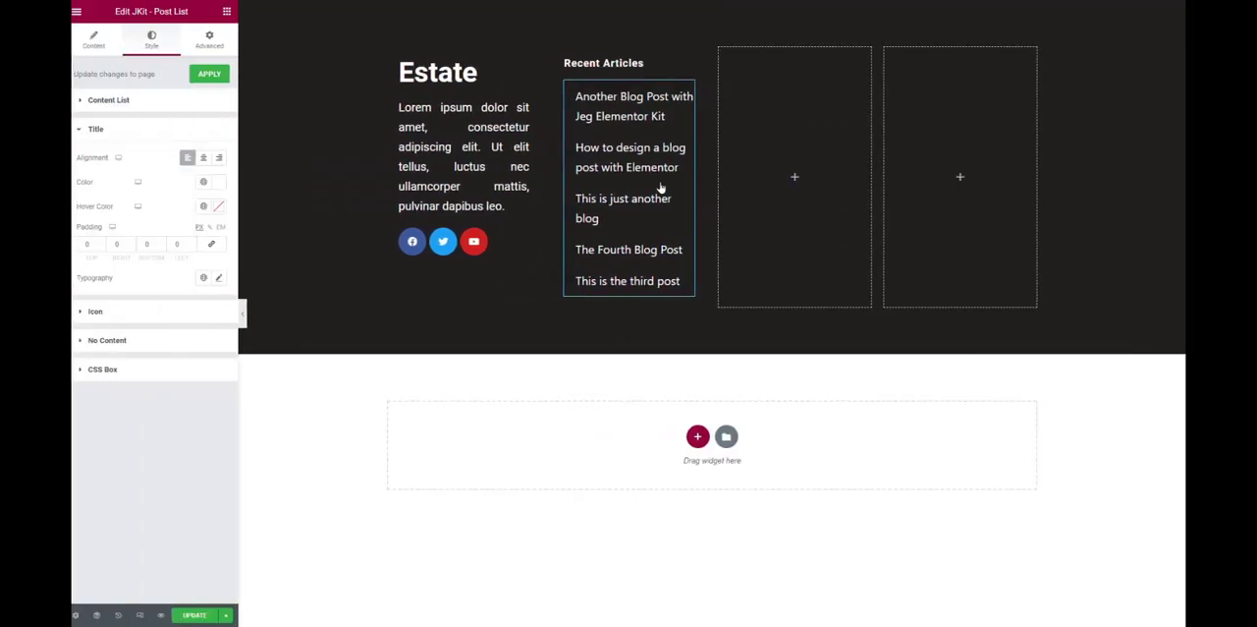
Try 10 px of right and left padding on the post list's content list and reset both to 0.
click(154, 103)
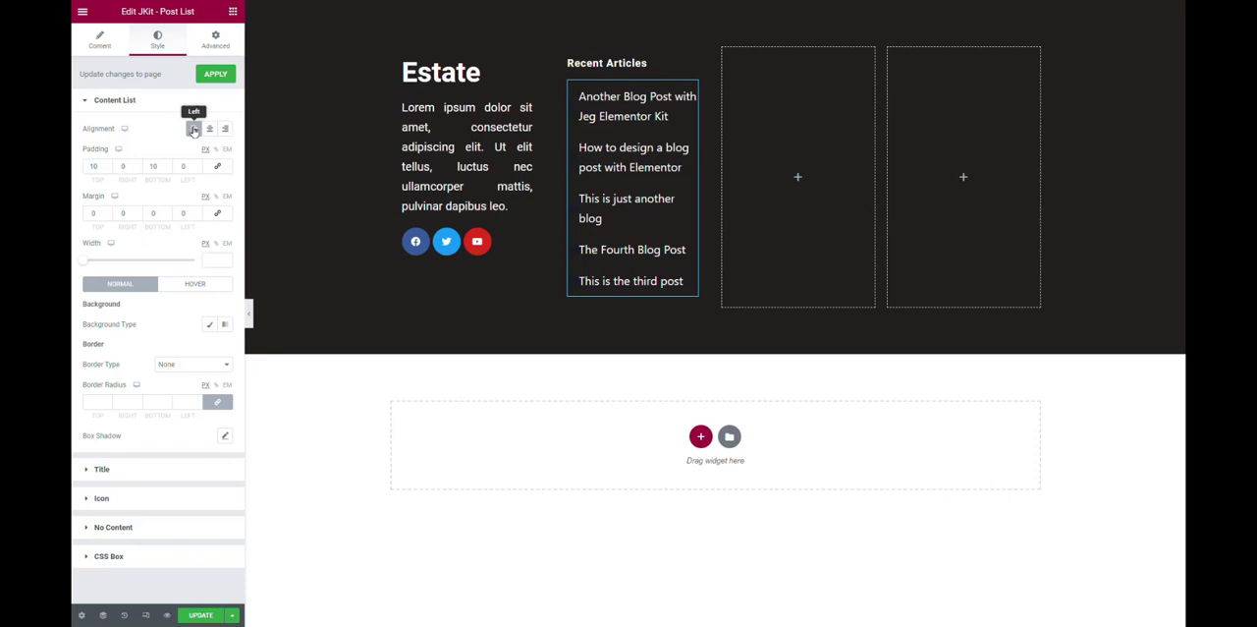
click(192, 130)
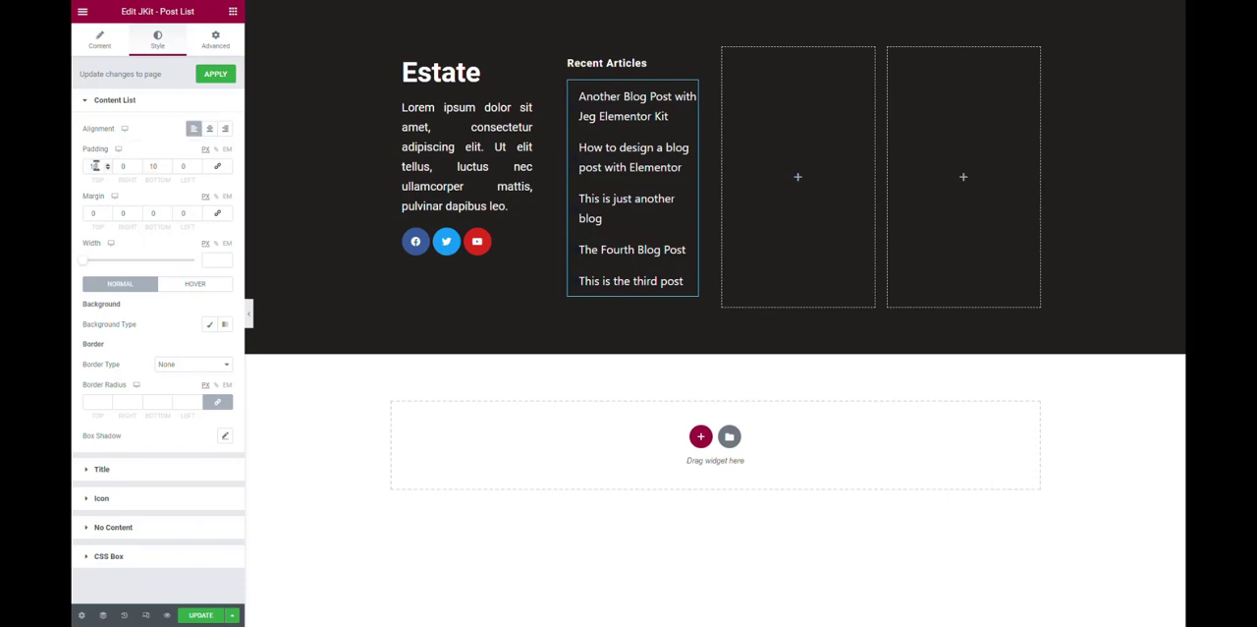
click(216, 167)
click(215, 171)
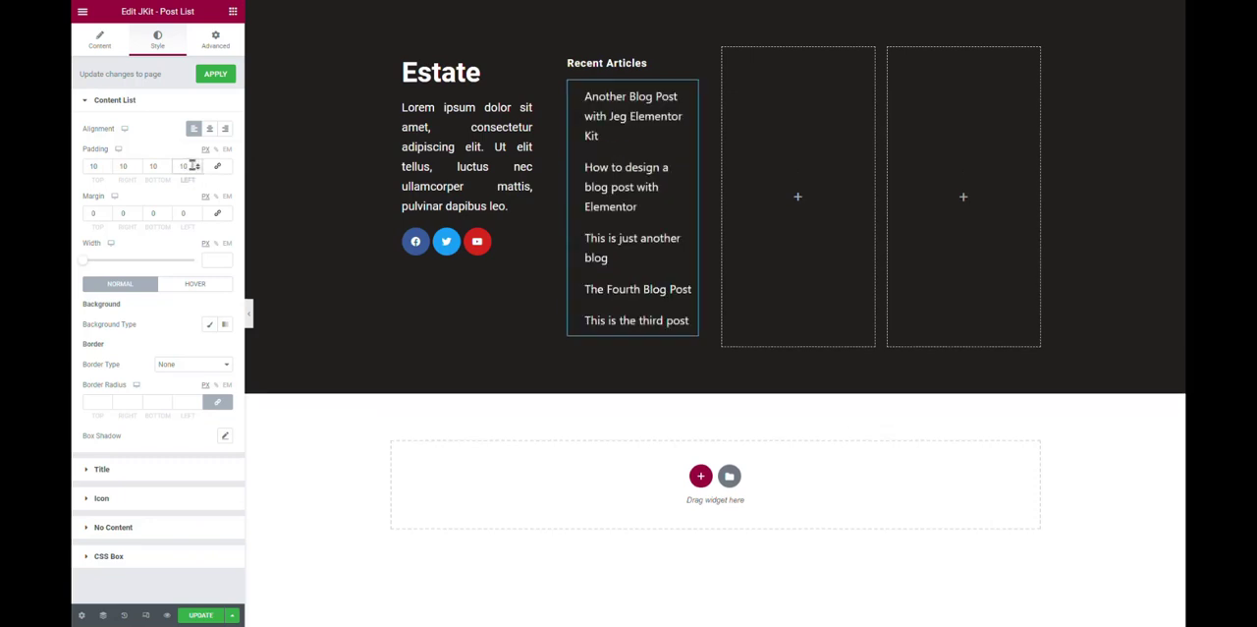
click(193, 166)
key(BackSpace)
key(BackSpace)
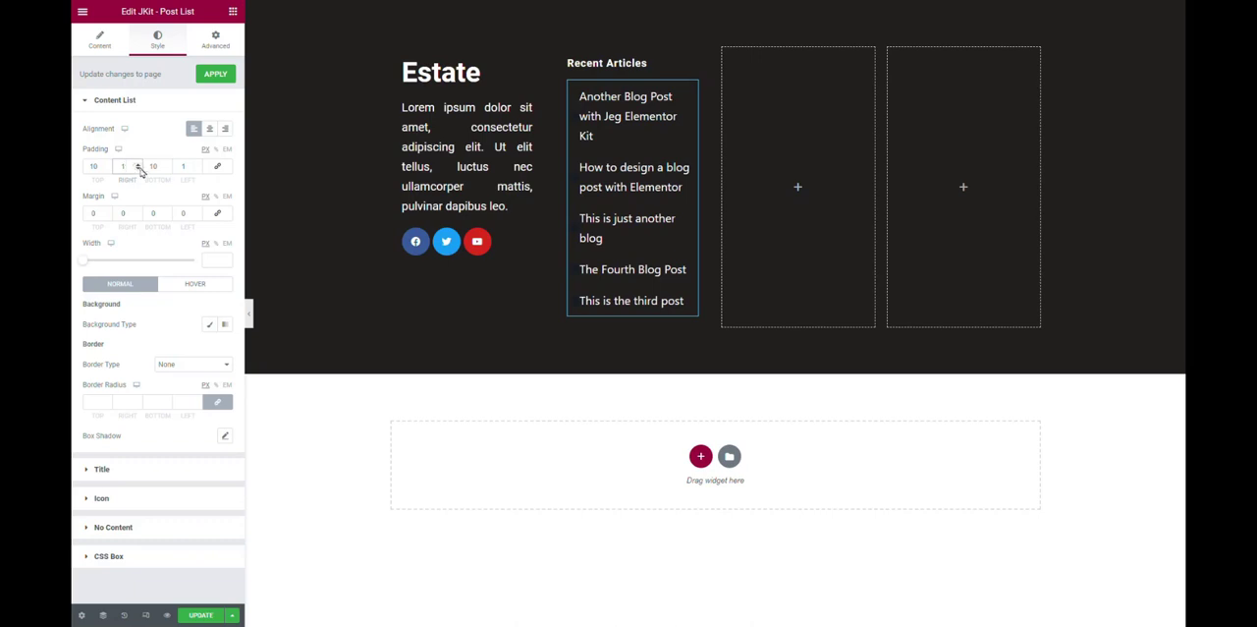
click(191, 166)
key(BackSpace)
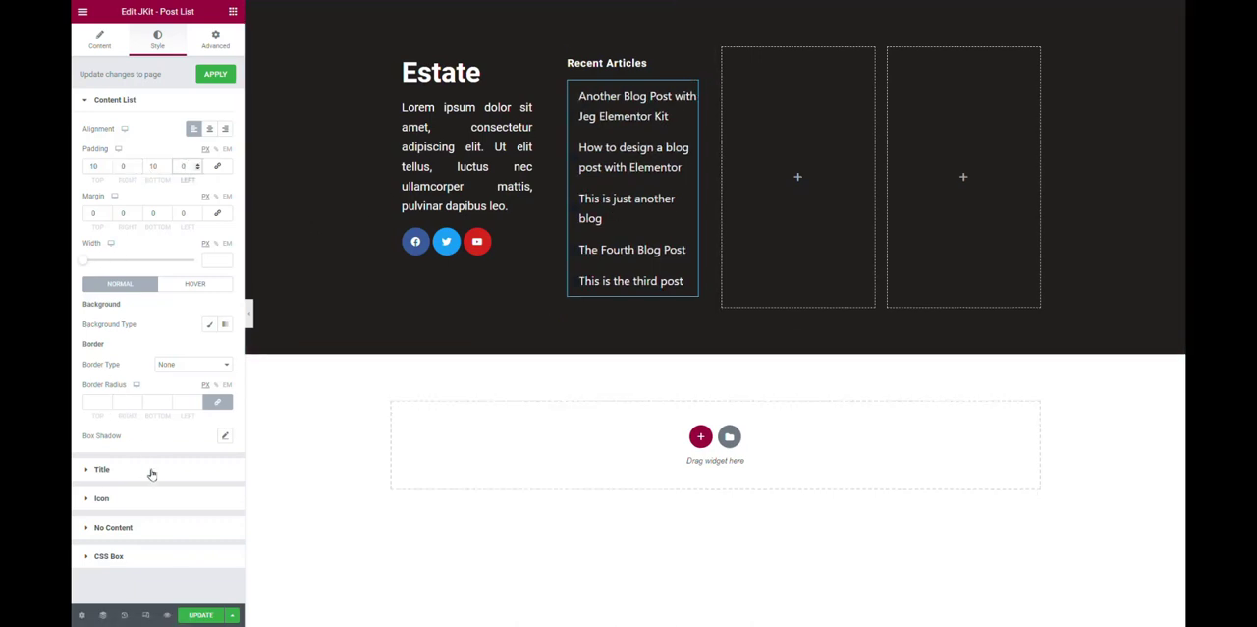
Turn off the icon display for the post list.
click(124, 499)
click(125, 499)
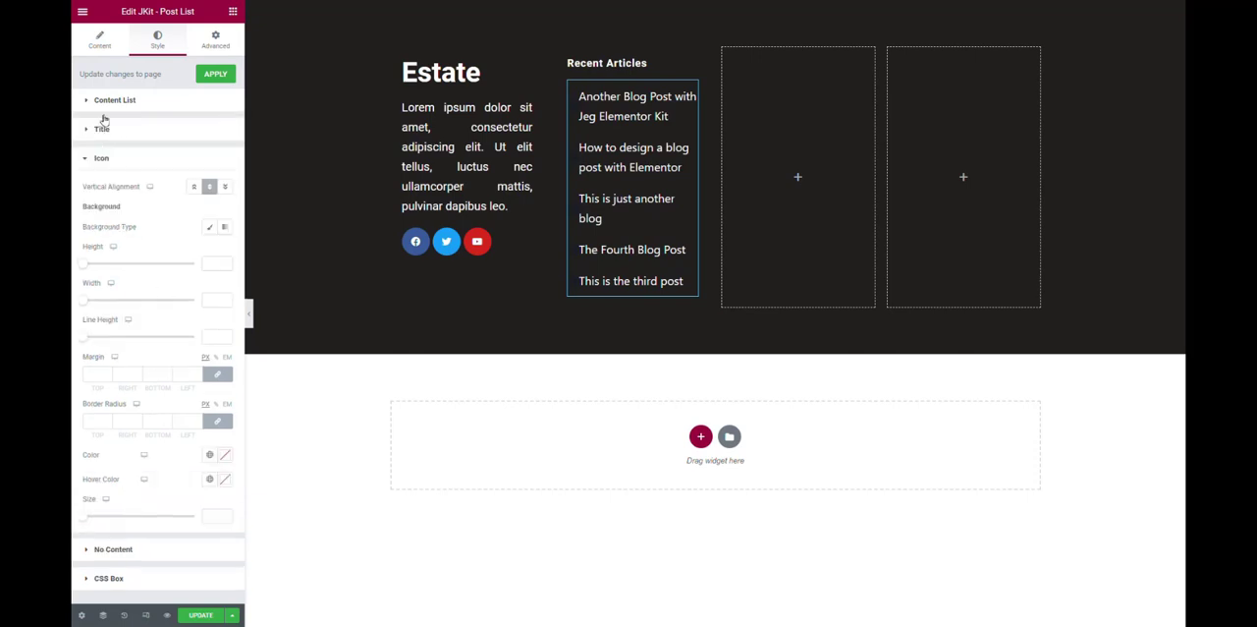
click(98, 45)
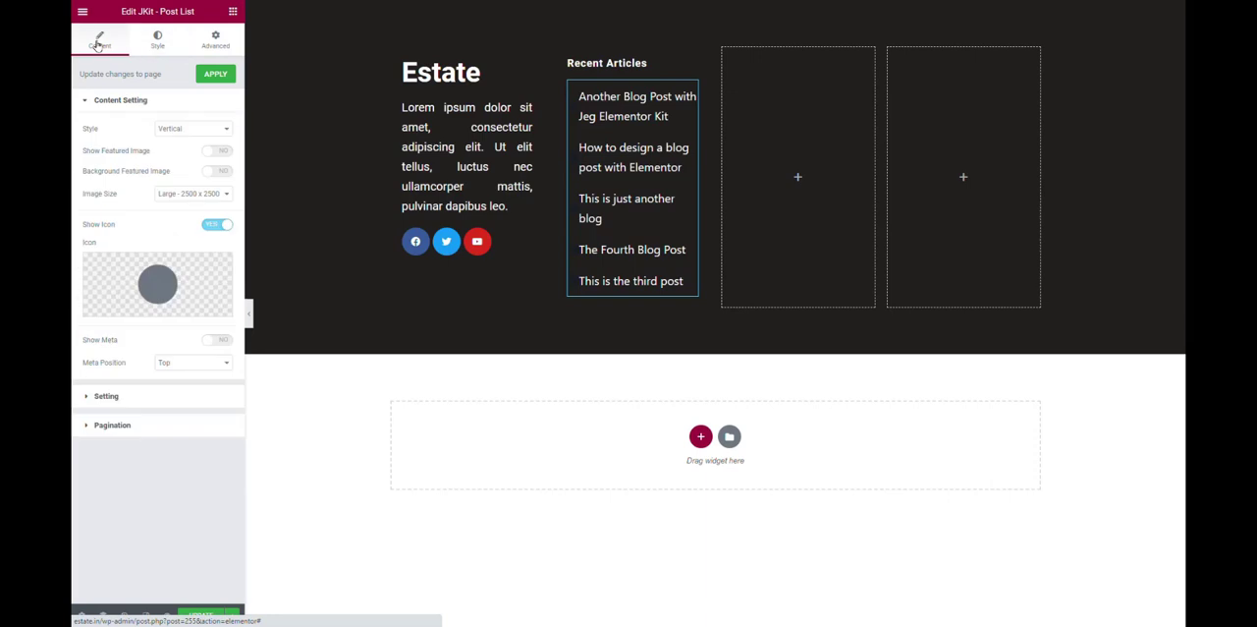
click(208, 227)
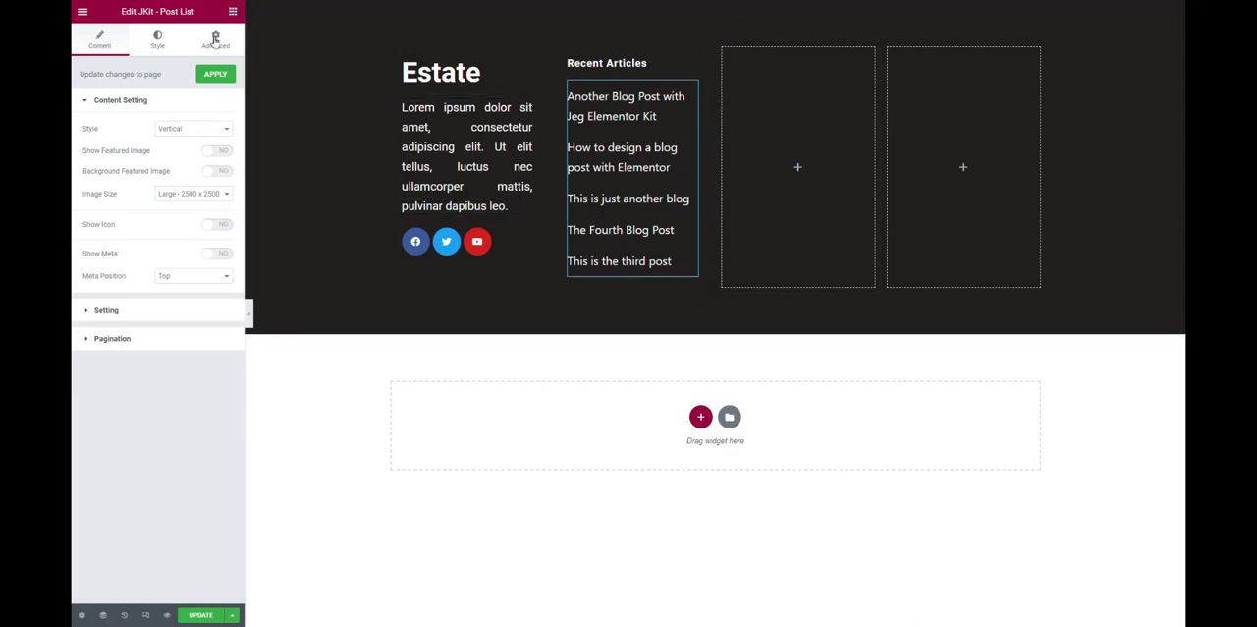
click(233, 12)
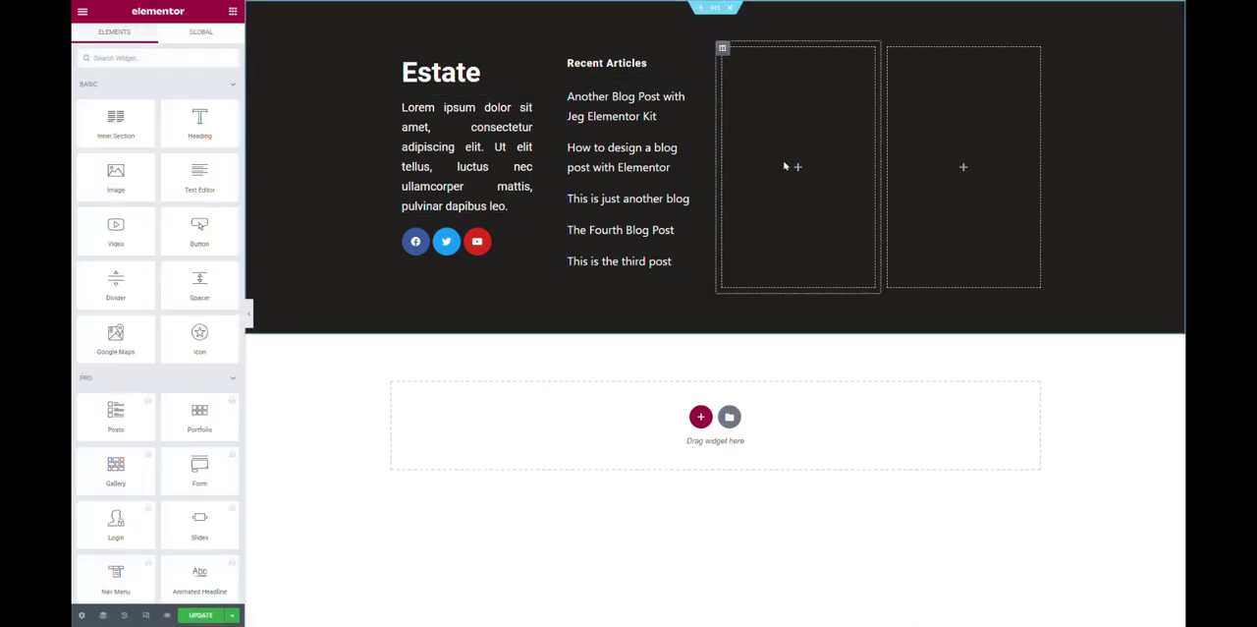
Set the typography size of the Recent Articles heading to 25 px.
click(692, 65)
click(225, 126)
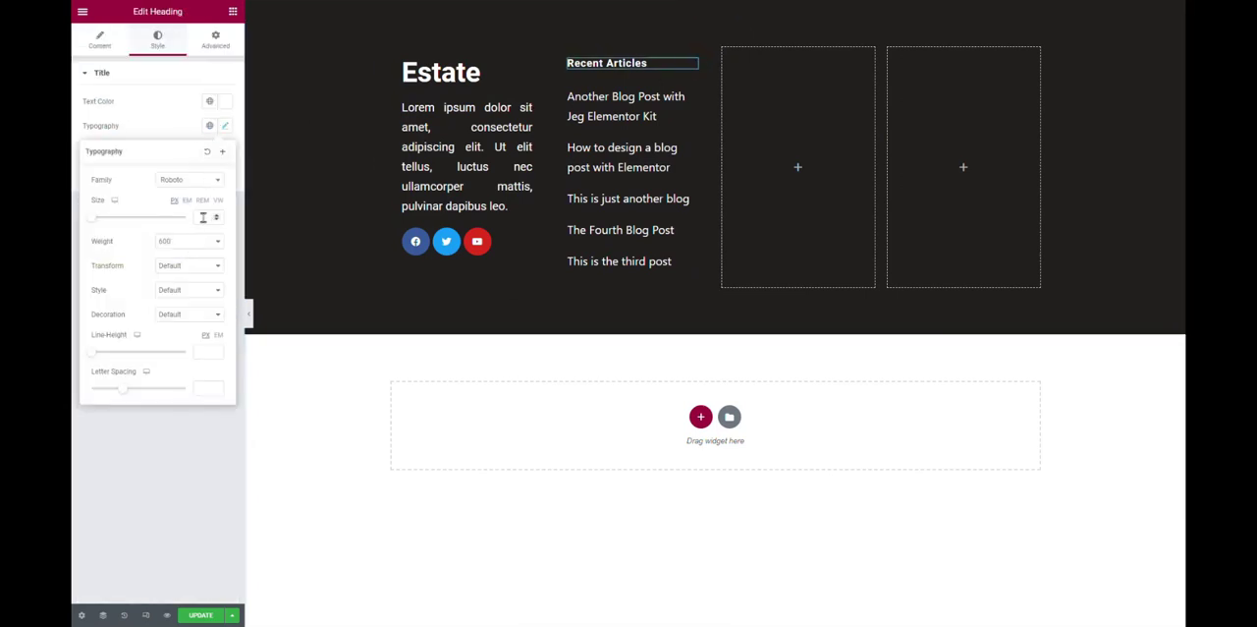
text(25)
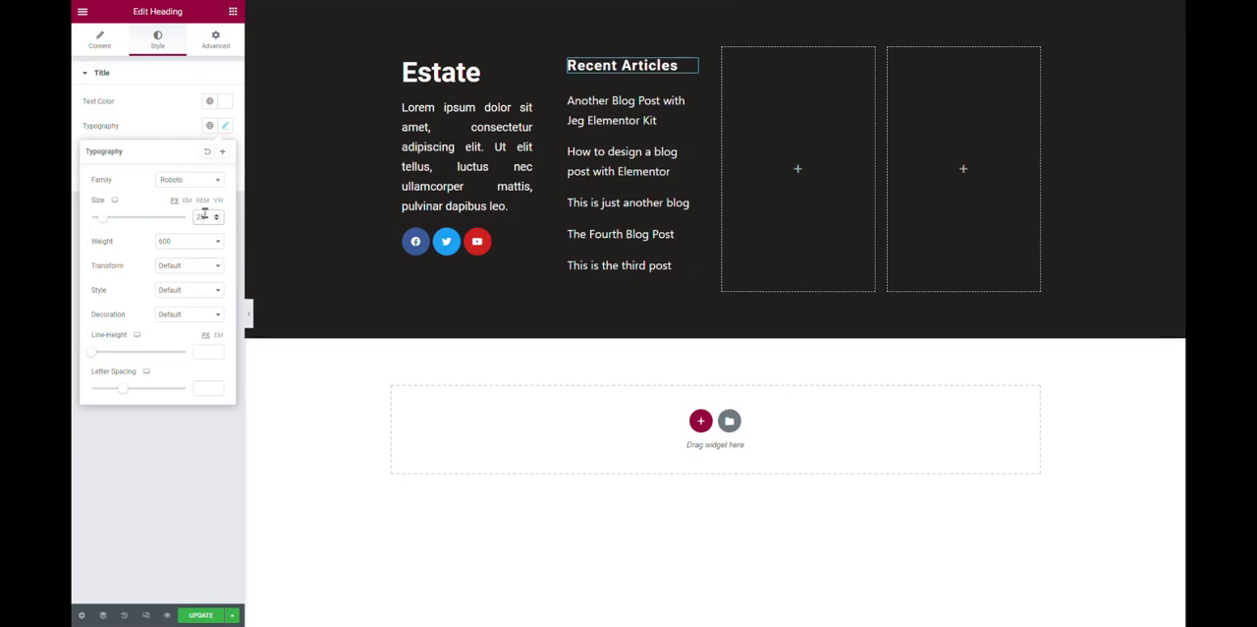
click(147, 449)
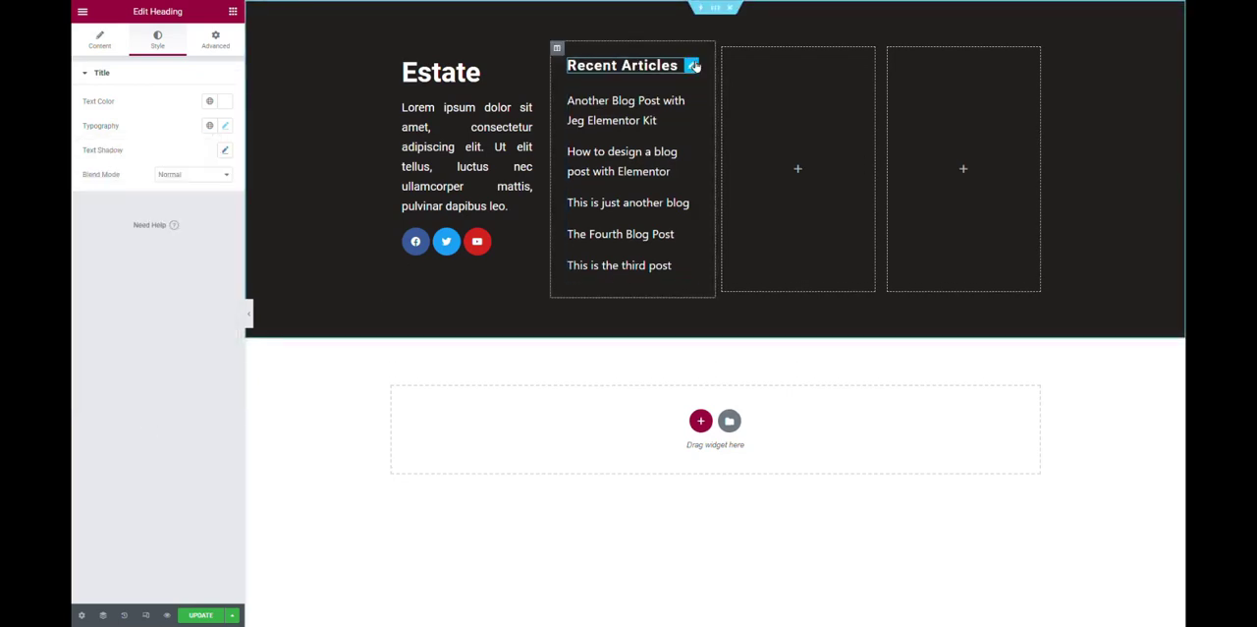
Copy the Recent Articles heading into the empty third column and change its title to Quick Links.
right_click(692, 66)
click(731, 113)
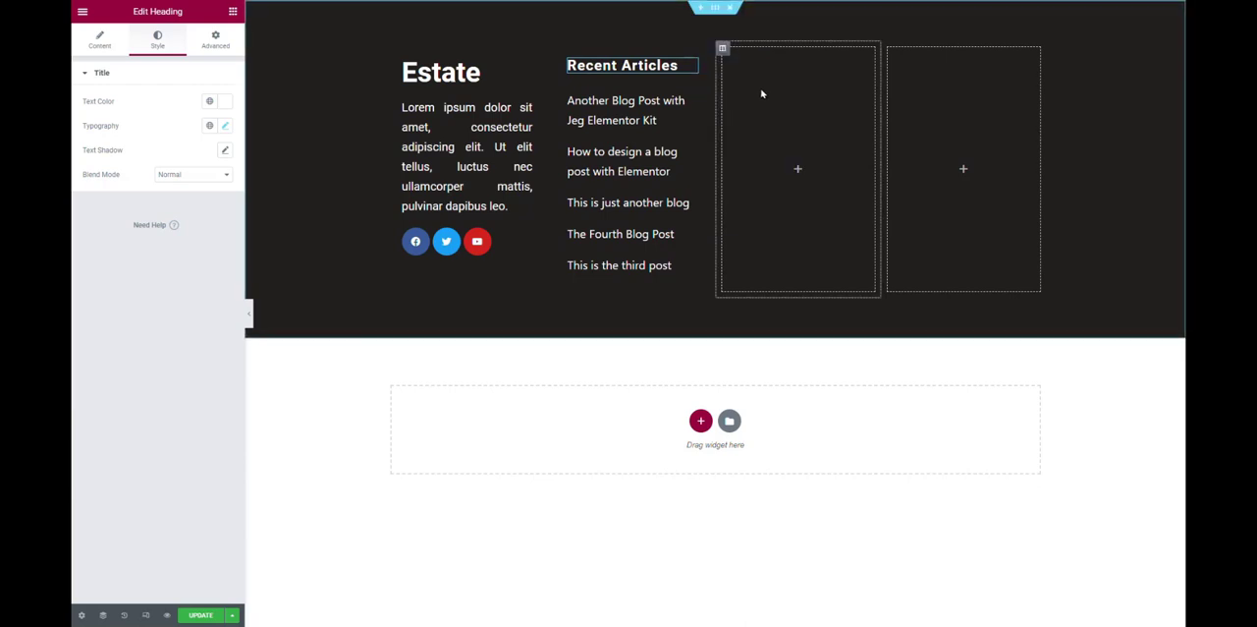
right_click(762, 90)
click(801, 177)
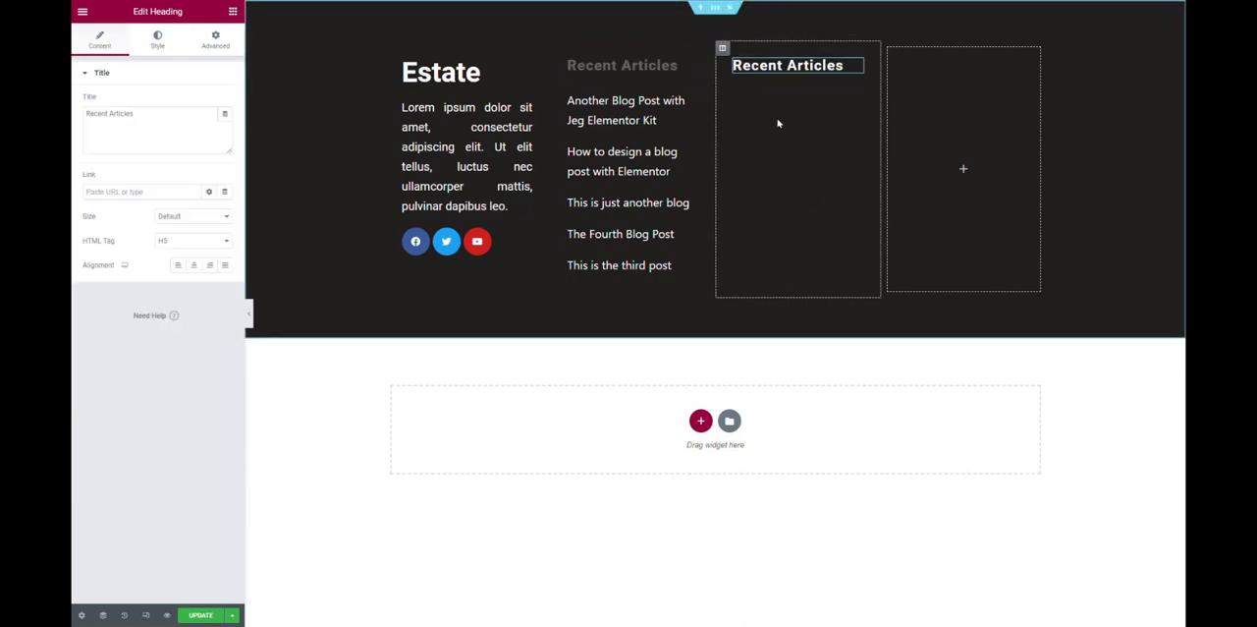
triple_click(171, 109)
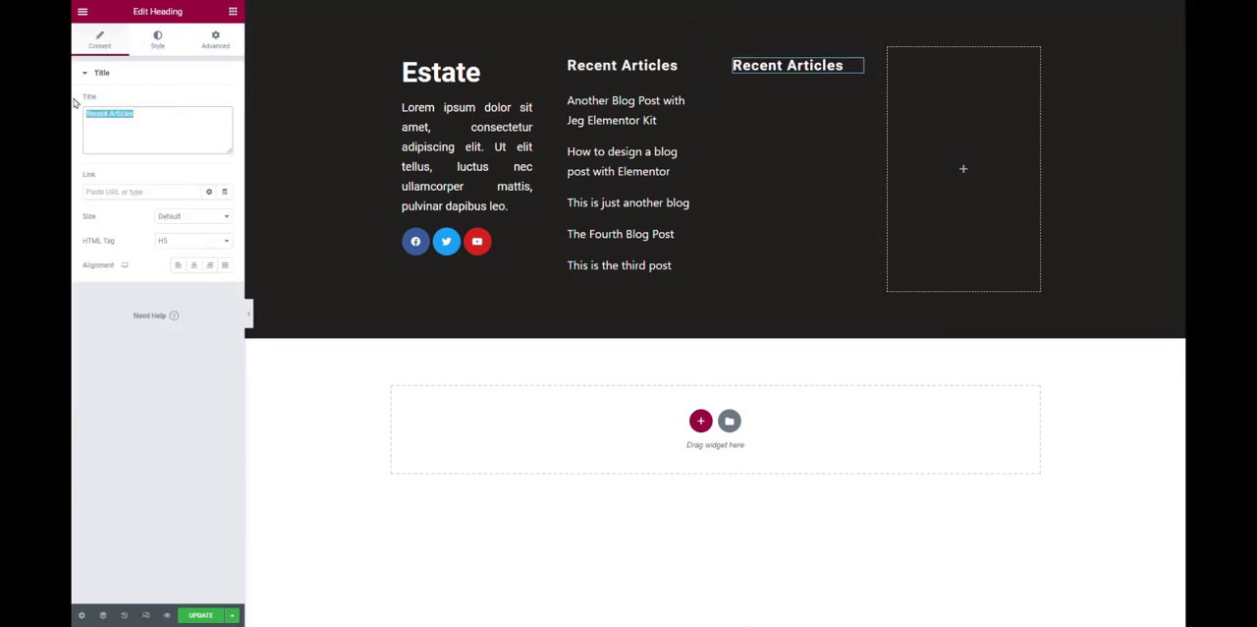
text(Quick Links)
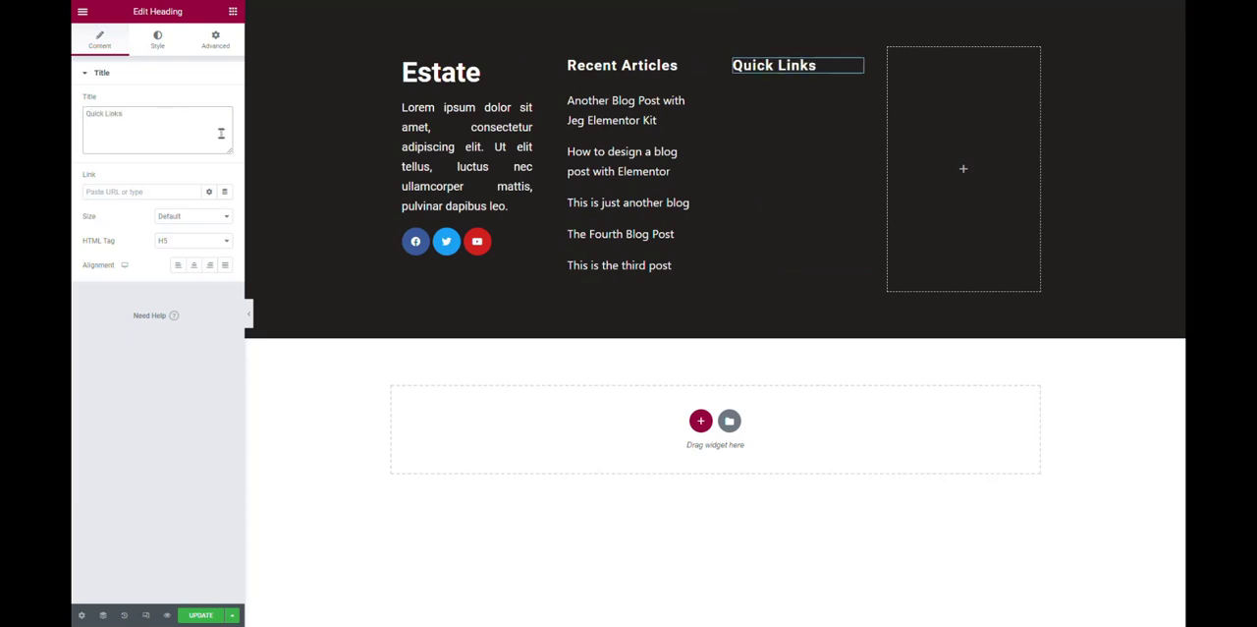
Search the widgets for icon and place an Icon List beneath the Quick Links heading.
click(231, 12)
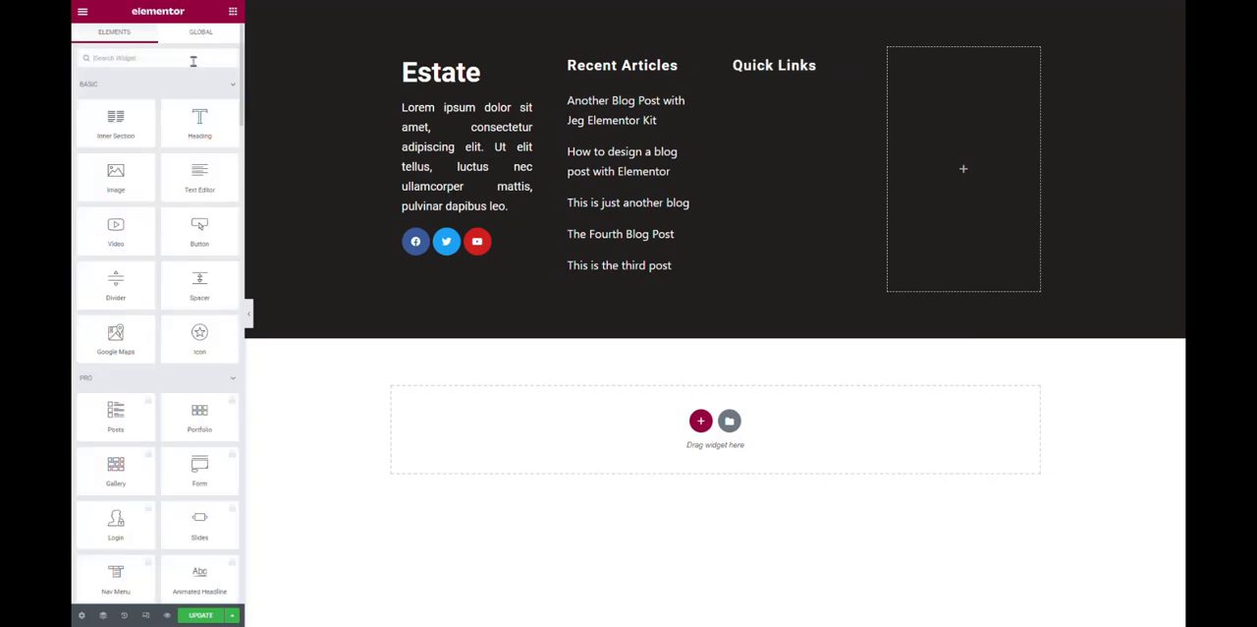
click(194, 60)
text(icon)
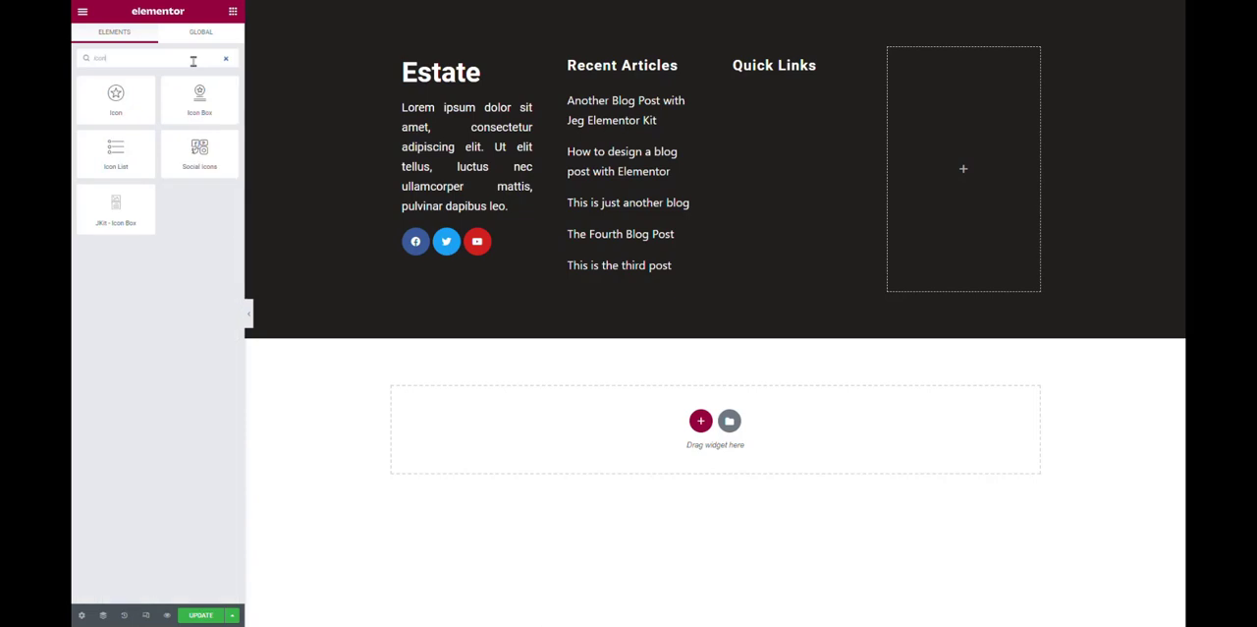
drag(115, 150, 817, 82)
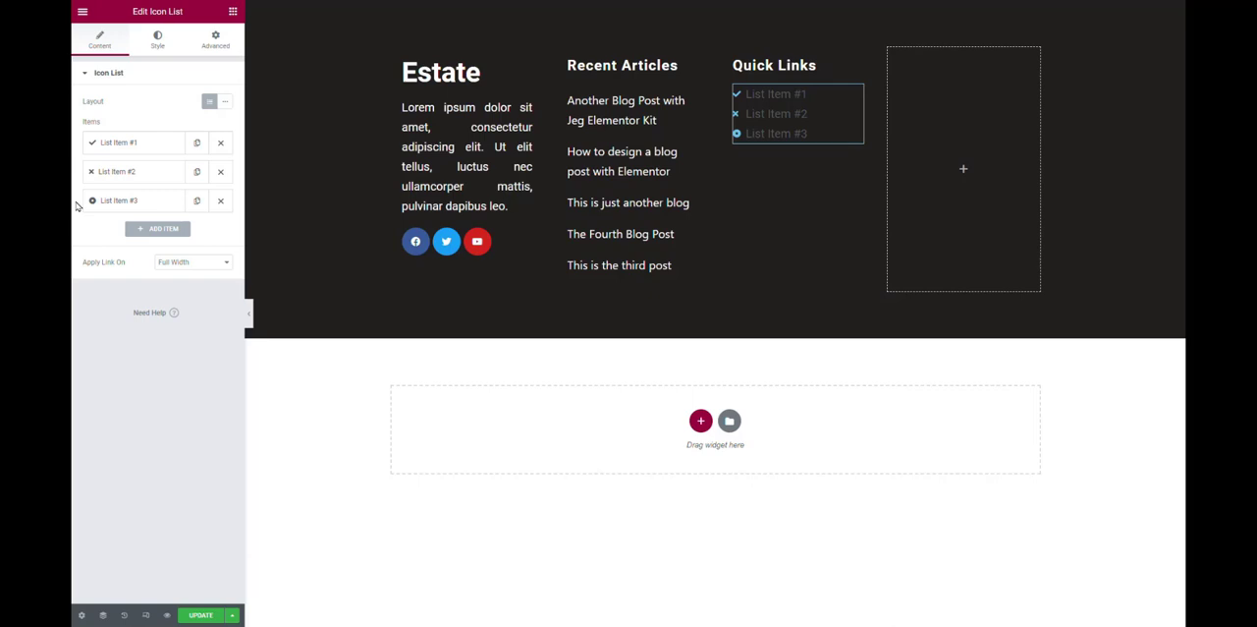
Remove the icons from all three items of the Quick Links icon list.
click(163, 143)
click(216, 225)
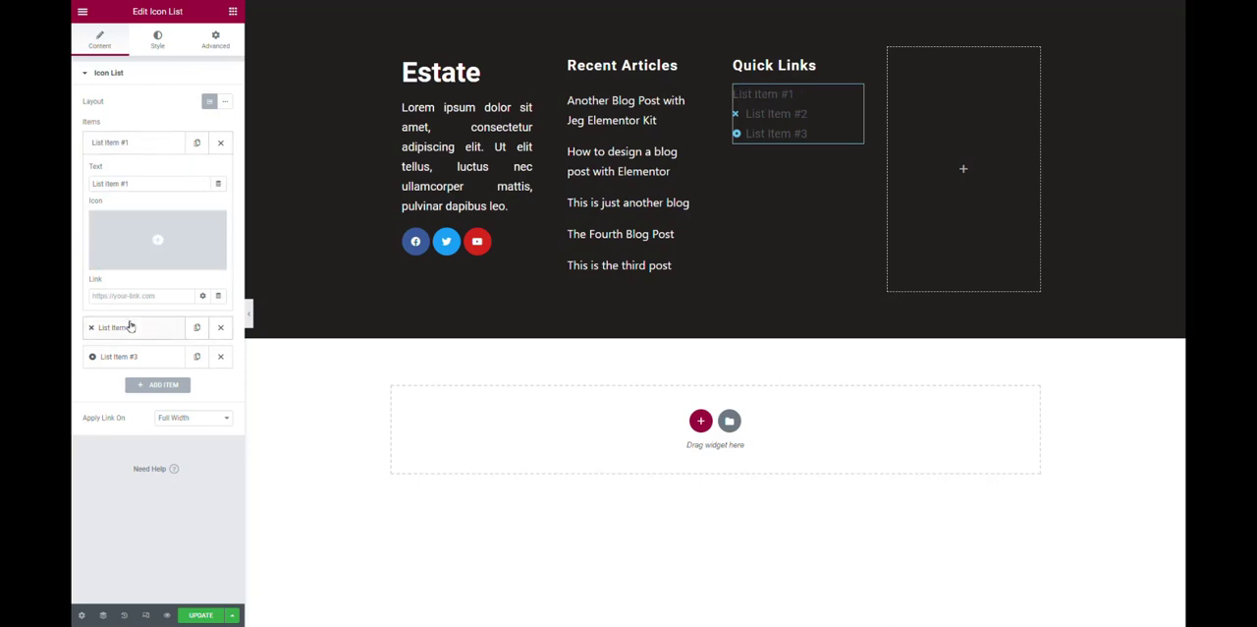
click(147, 331)
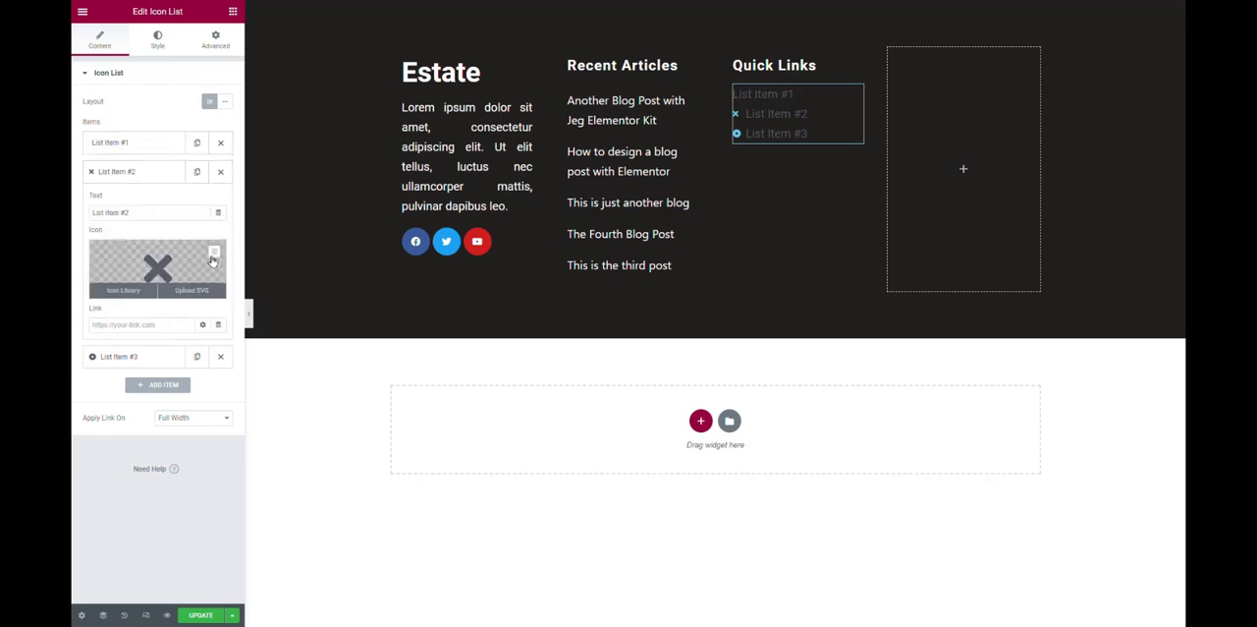
click(215, 254)
click(127, 357)
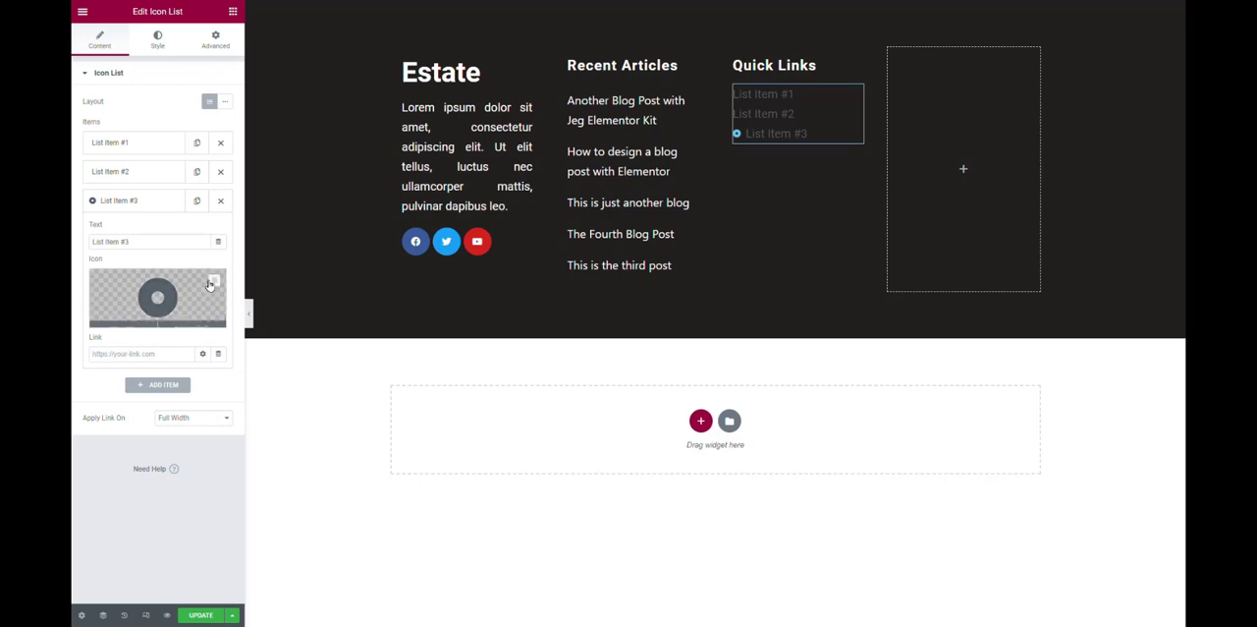
click(215, 284)
Rename the first list item as About Us and link it to the About page.
click(127, 148)
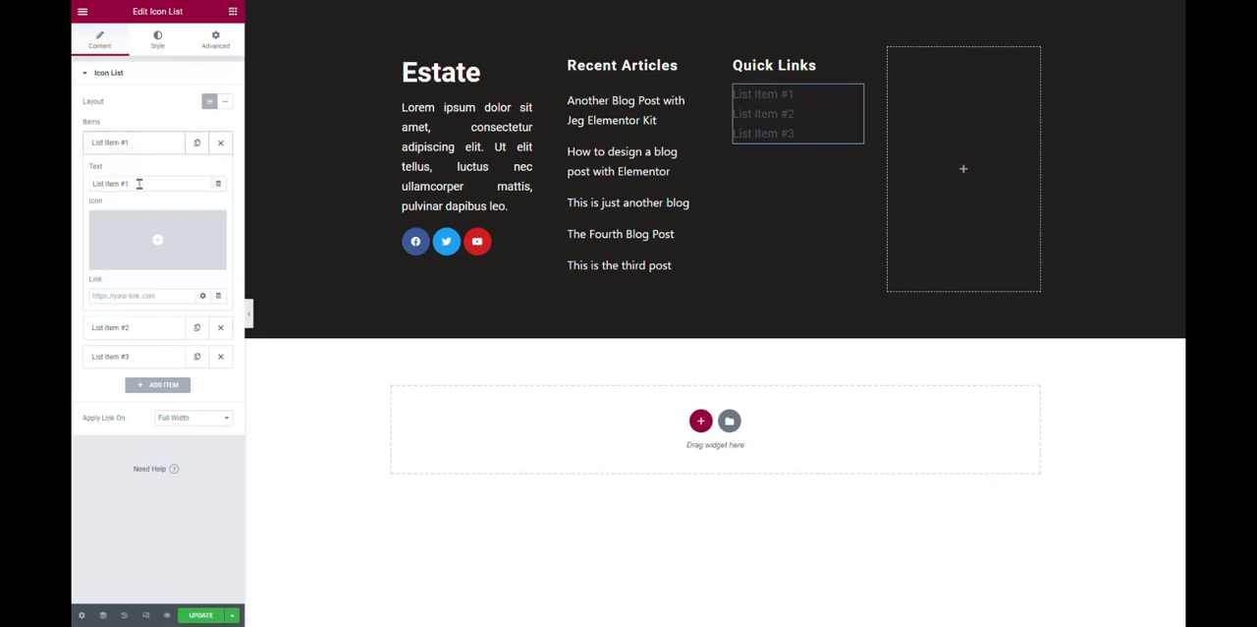
drag(139, 184, 72, 172)
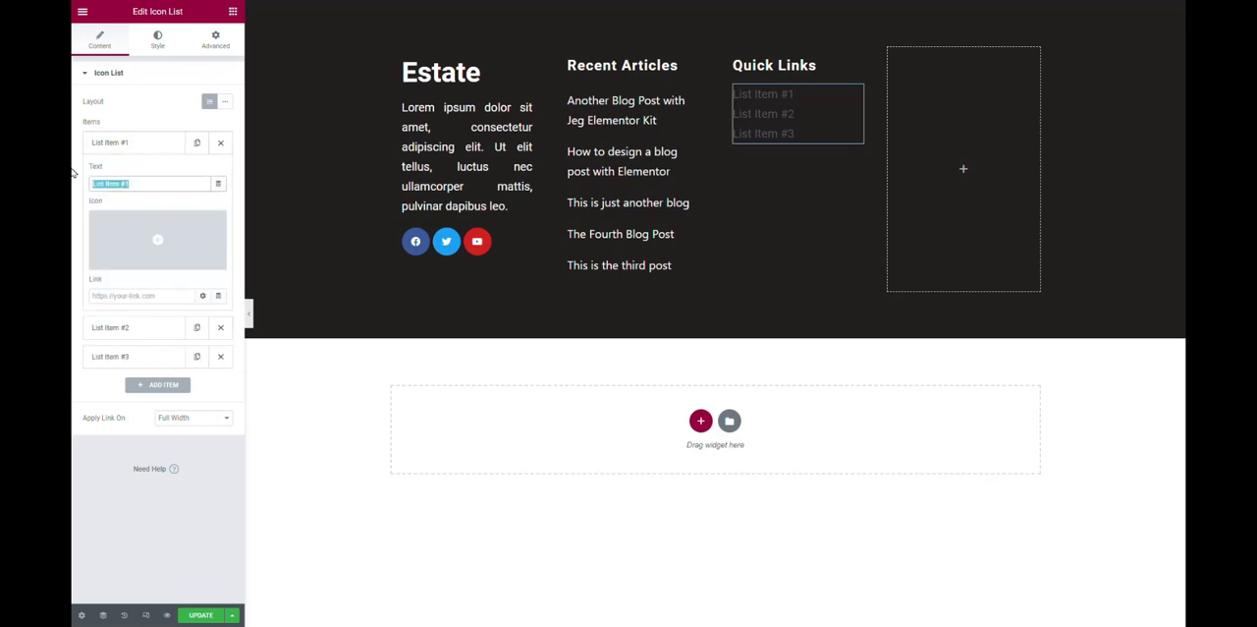
text(About Us)
click(134, 297)
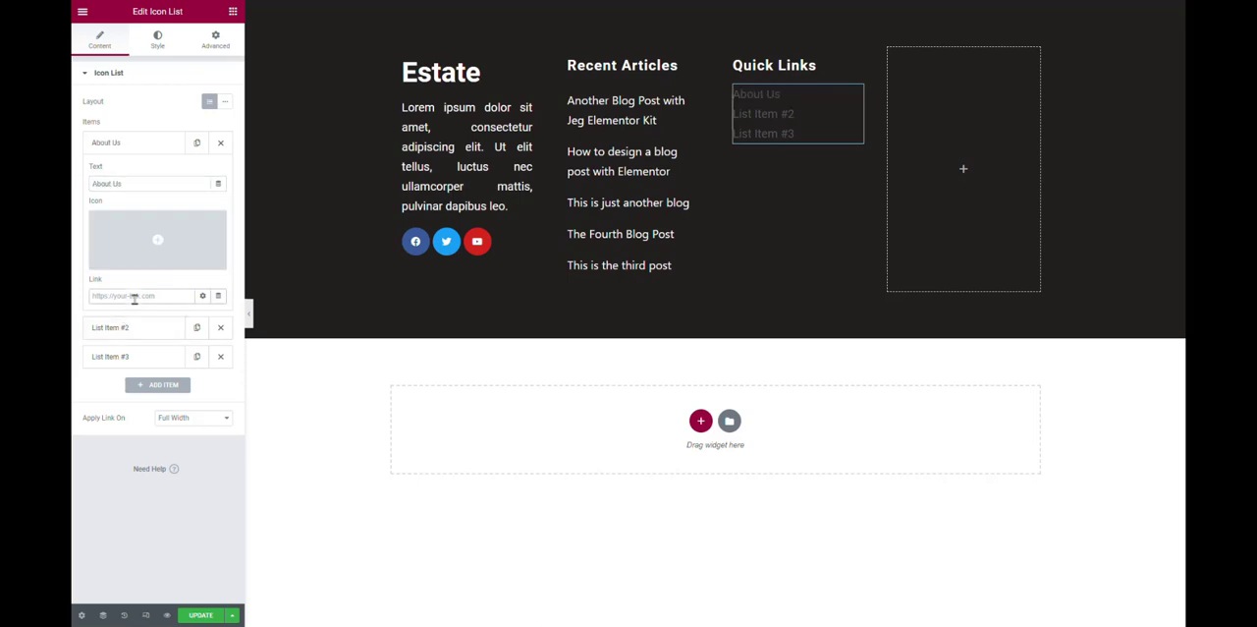
text(about)
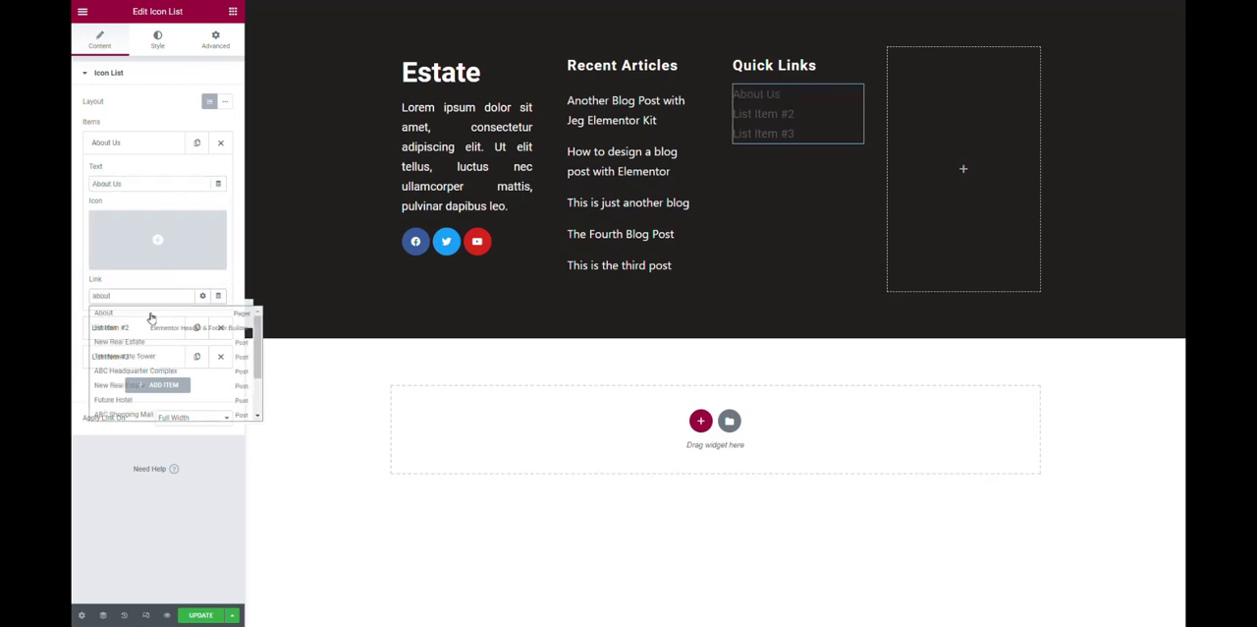
click(155, 320)
Rename the second list item as Privacy Policy and look up a matching page for its link.
click(139, 327)
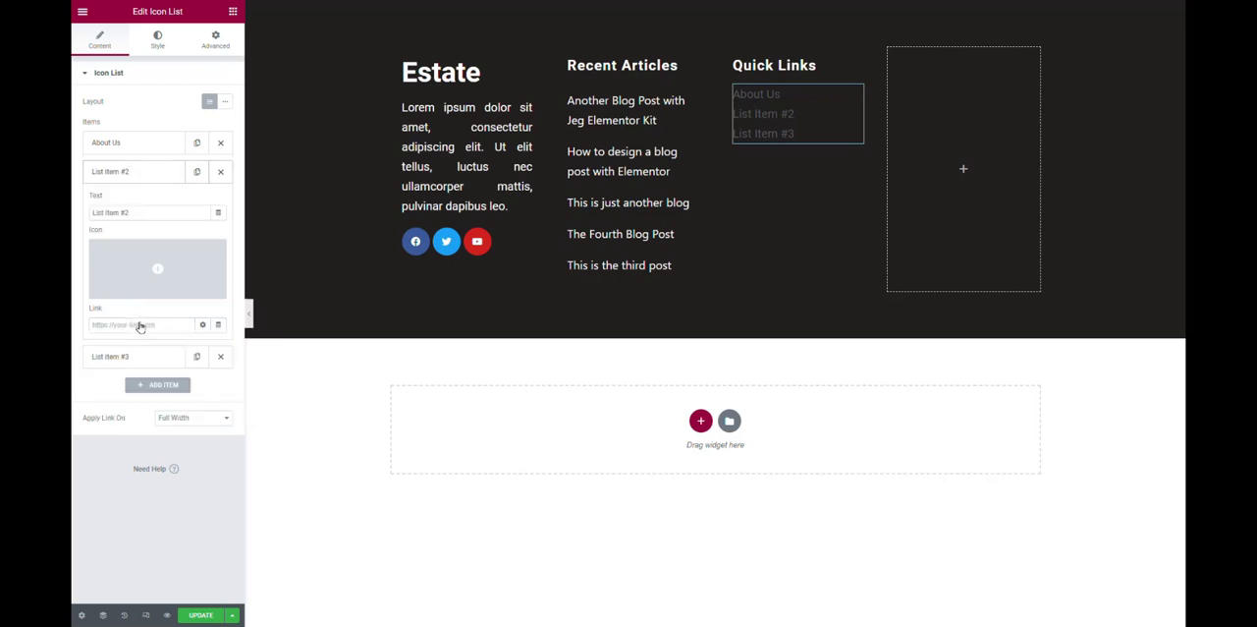
triple_click(152, 213)
text(Privacy Policy)
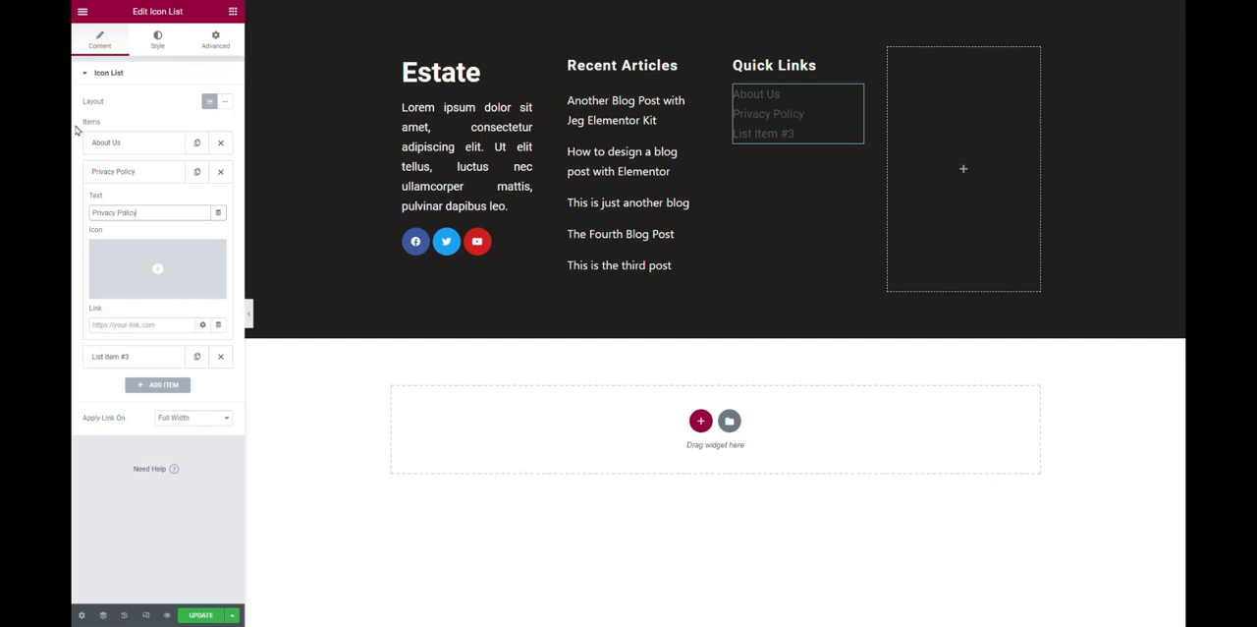
click(163, 325)
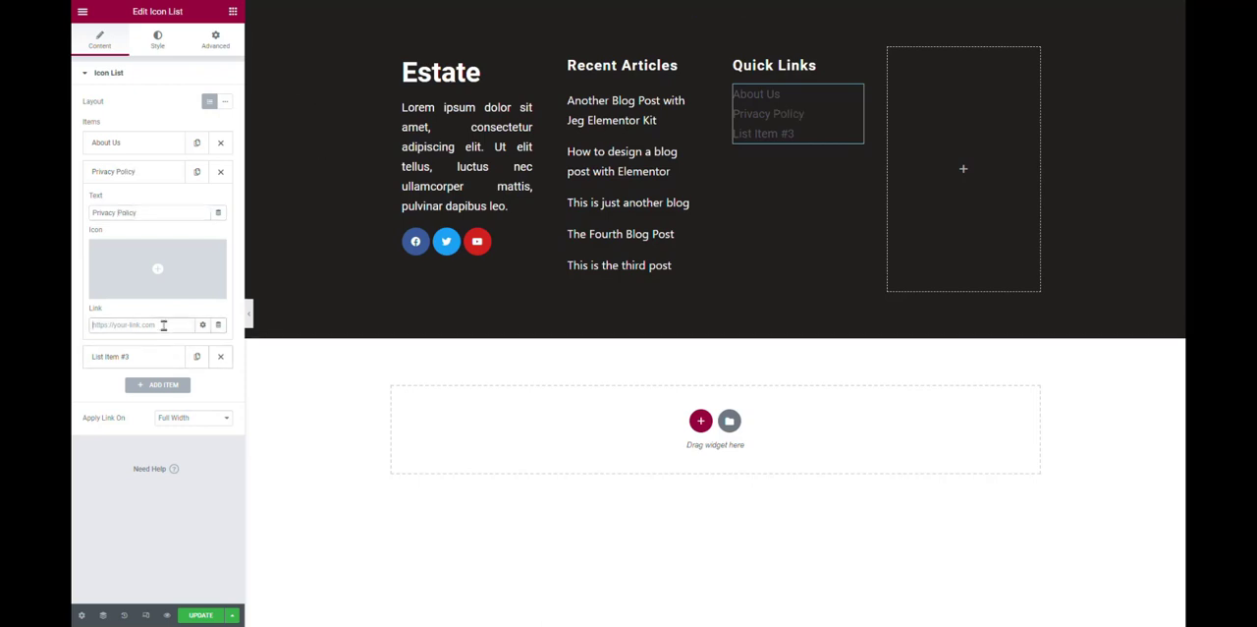
text(priva)
Rename the third list item as Terms & Conditions and collapse its settings.
click(126, 357)
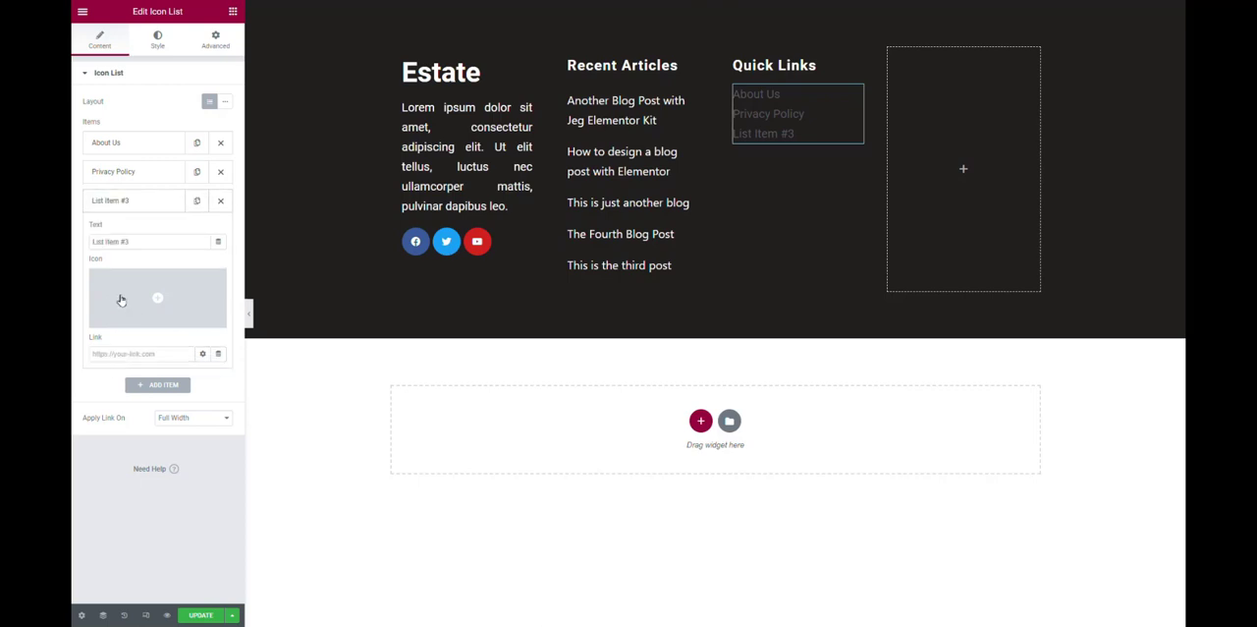
drag(154, 242, 72, 231)
text(Terms)
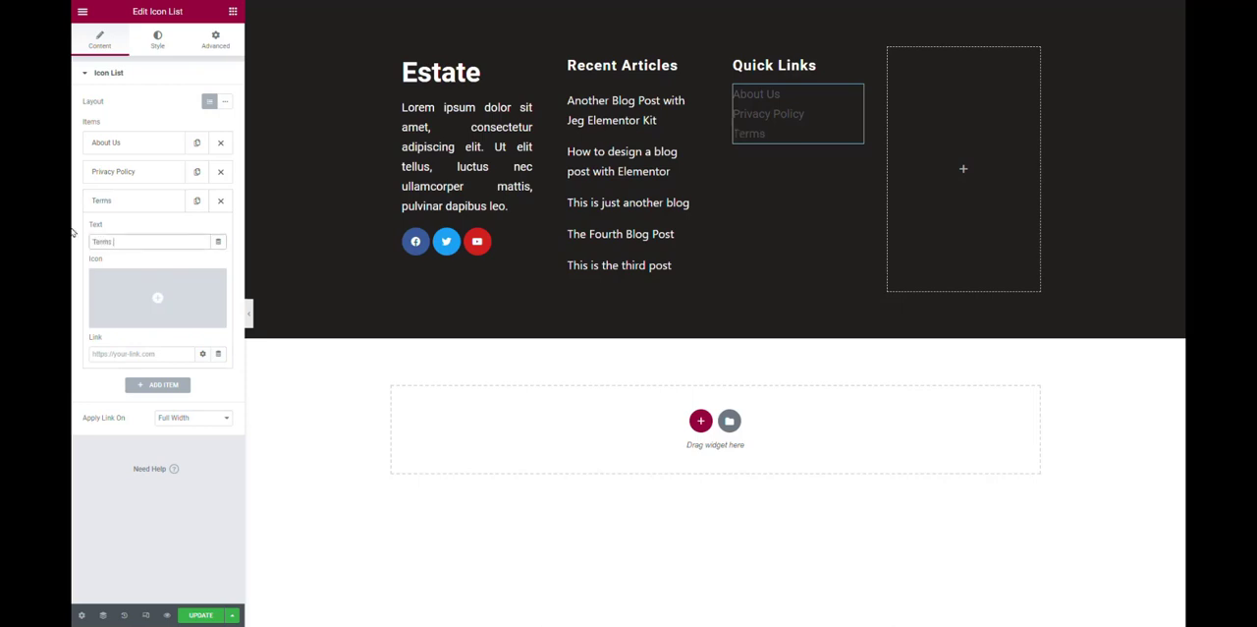
text( & Conditions)
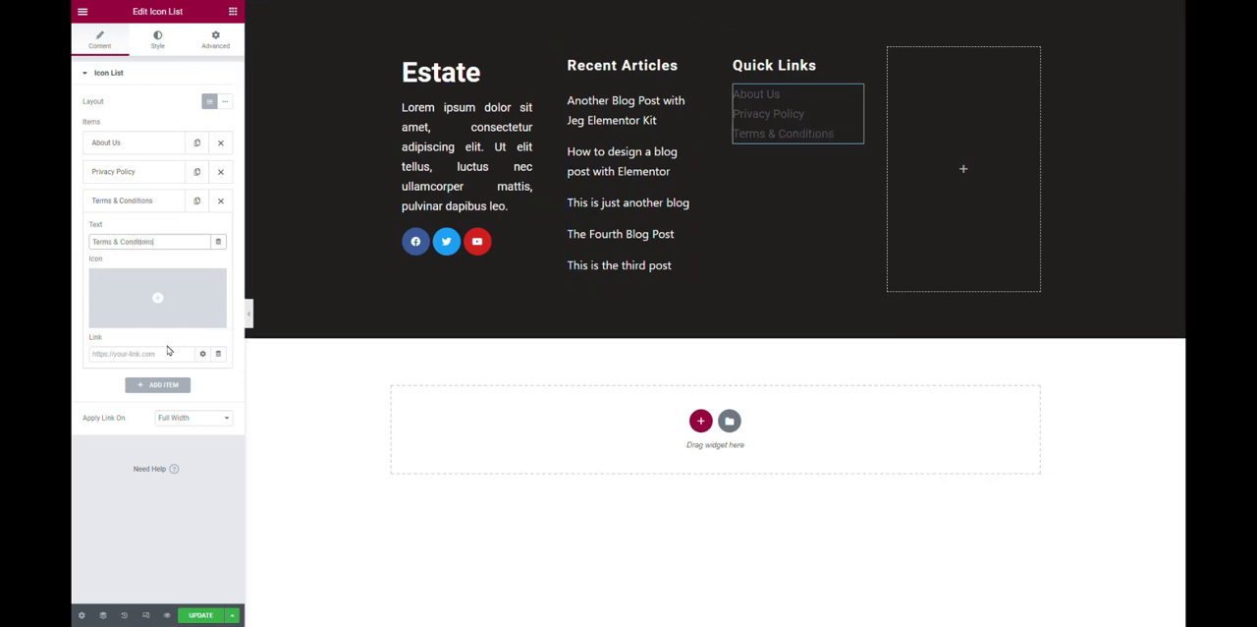
click(153, 201)
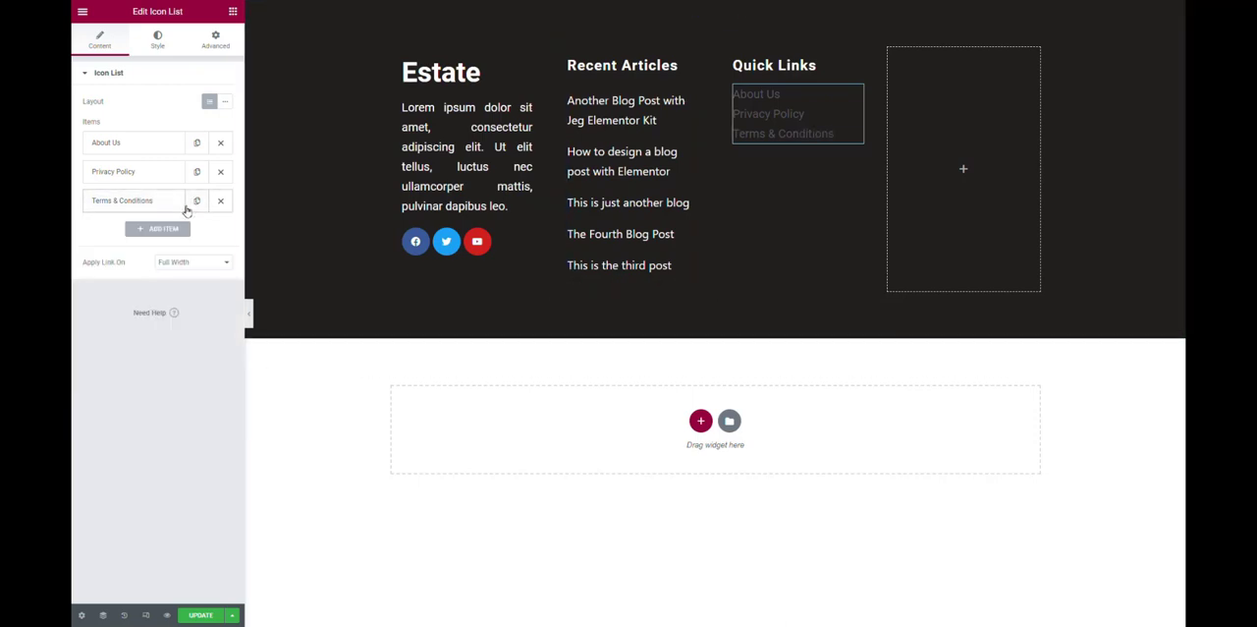
Duplicate the Terms & Conditions list item and rename the copy as Disclaimer.
click(196, 200)
click(138, 230)
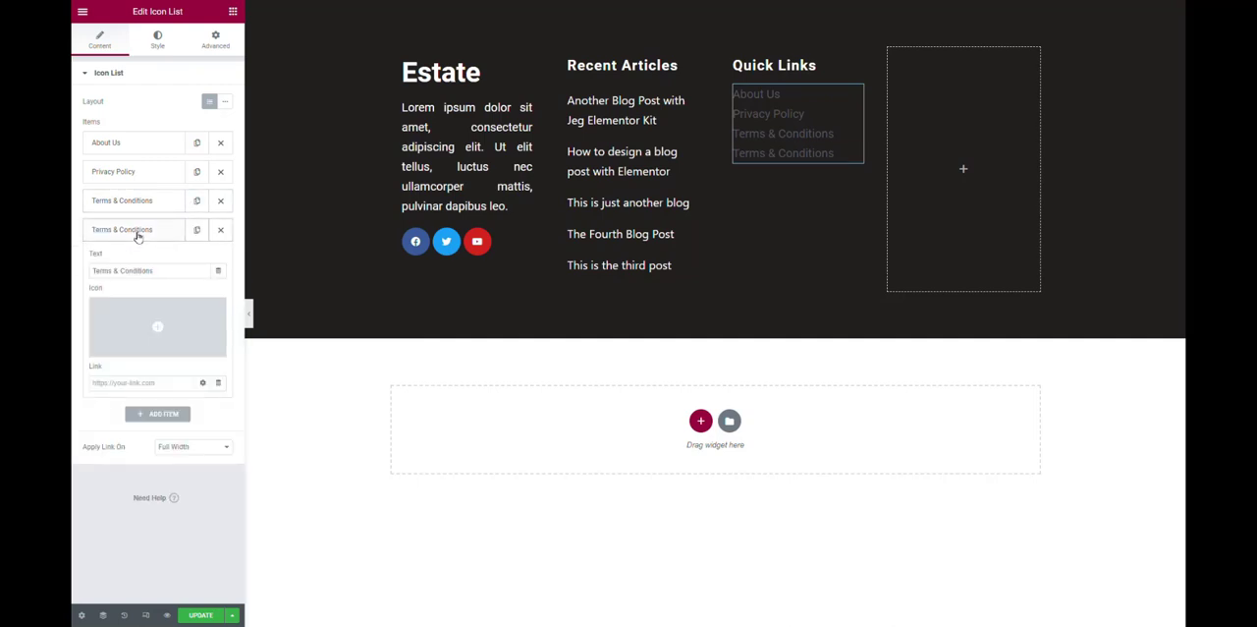
drag(164, 270, 72, 270)
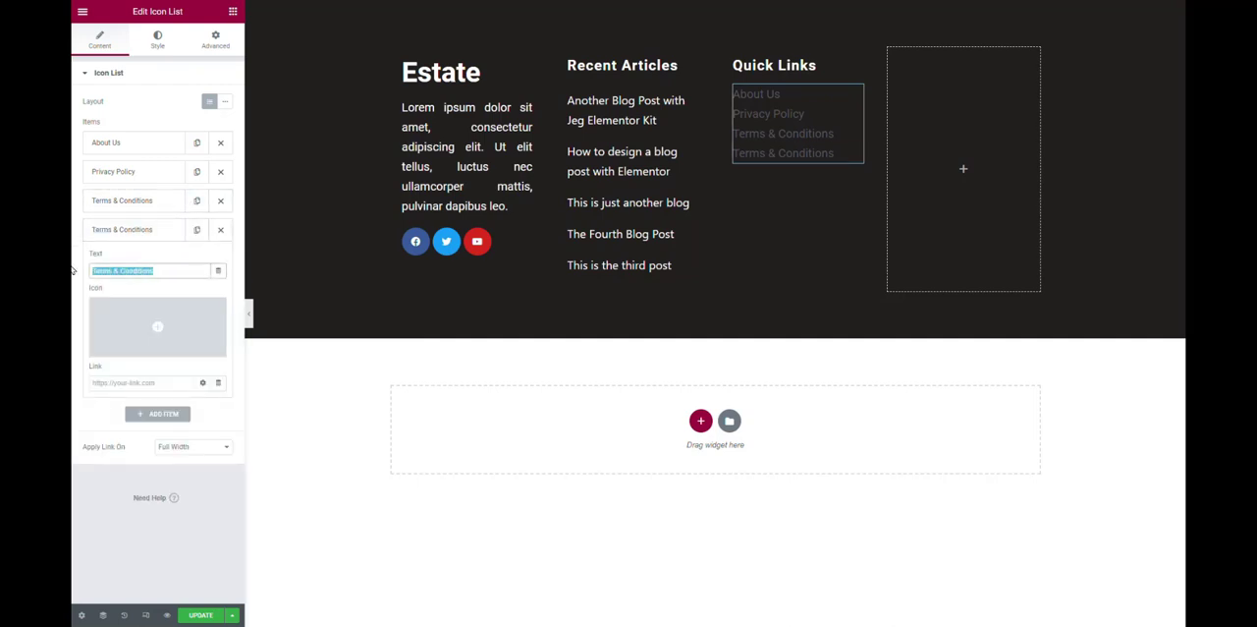
text(Disc)
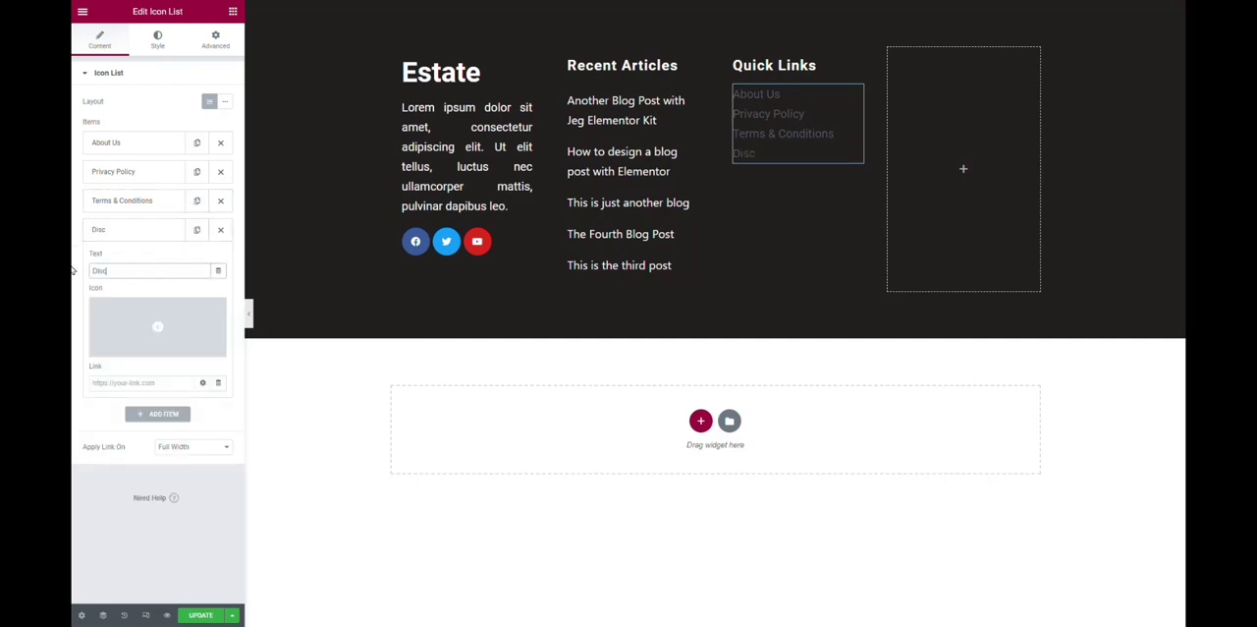
text(laimer)
click(118, 232)
Add a fifth list item named Career and remove its check mark icon.
click(158, 257)
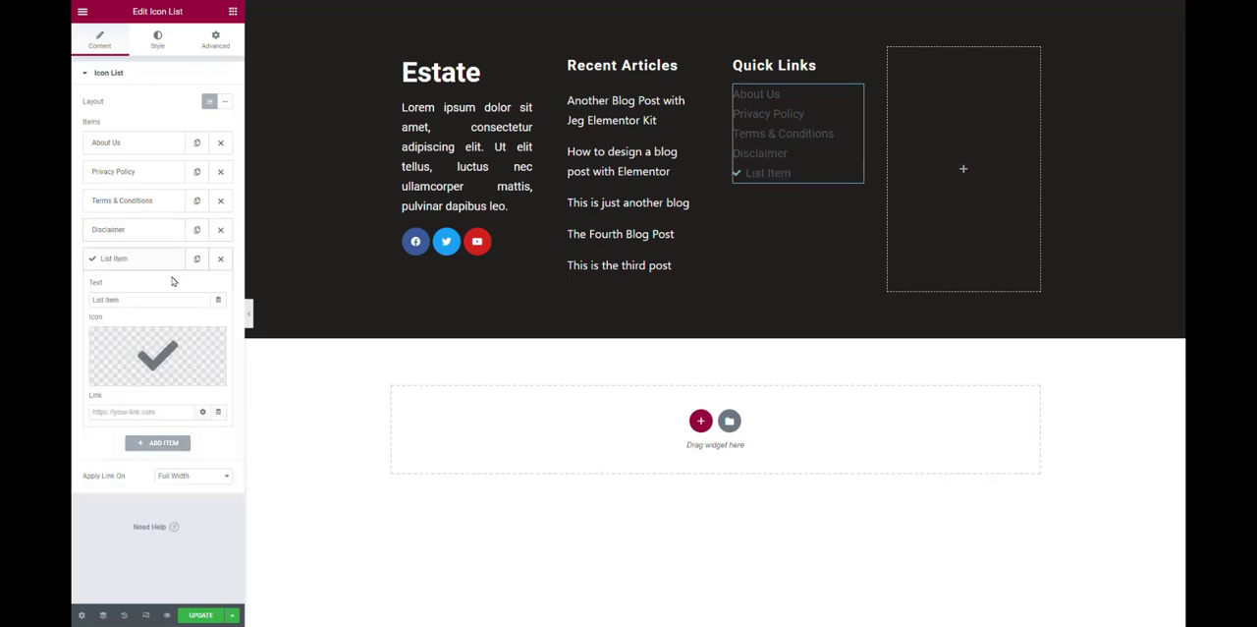
drag(164, 301, 72, 292)
text(Career)
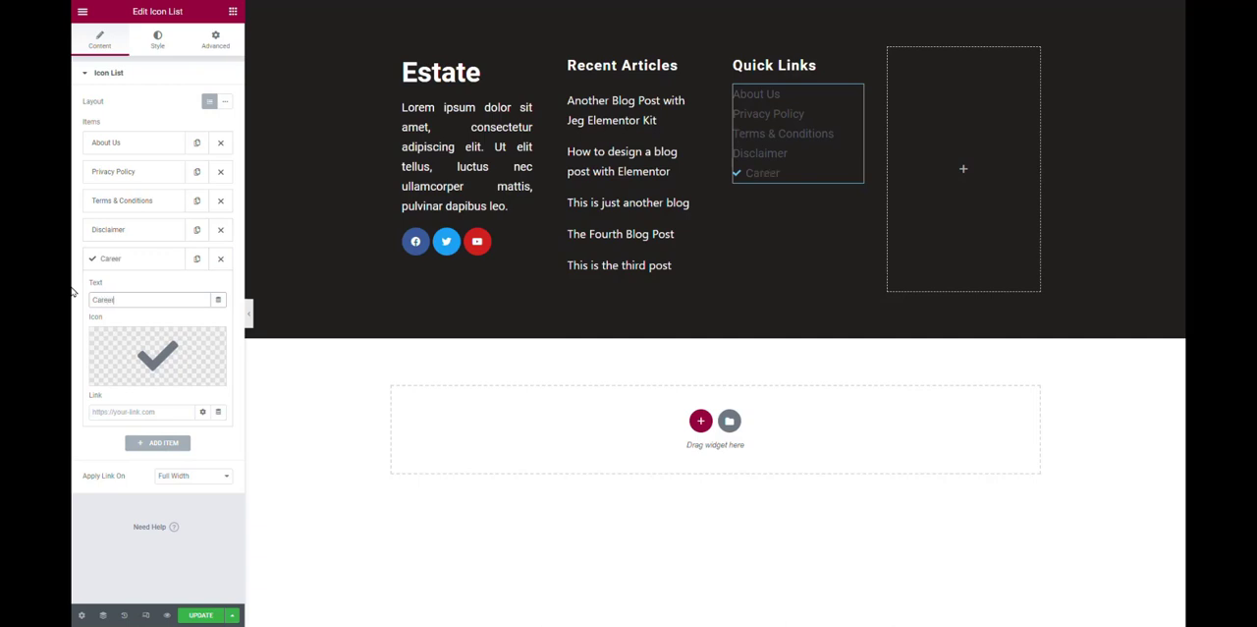
click(220, 348)
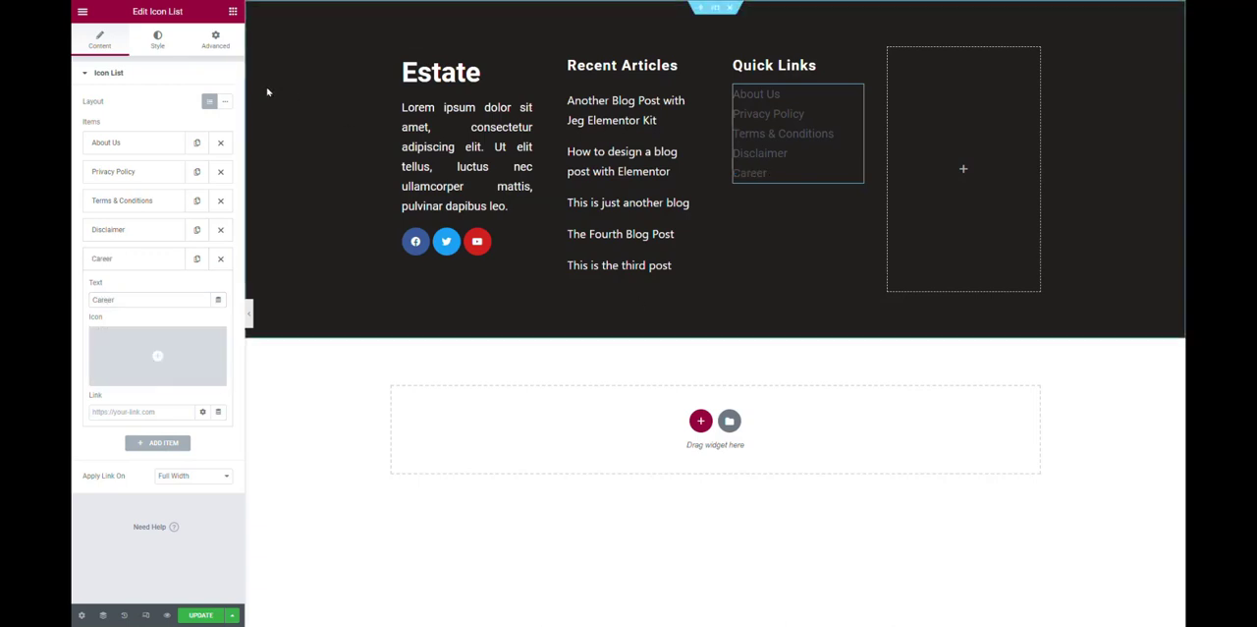
Set the space between the Quick Links list items to 20.
click(158, 42)
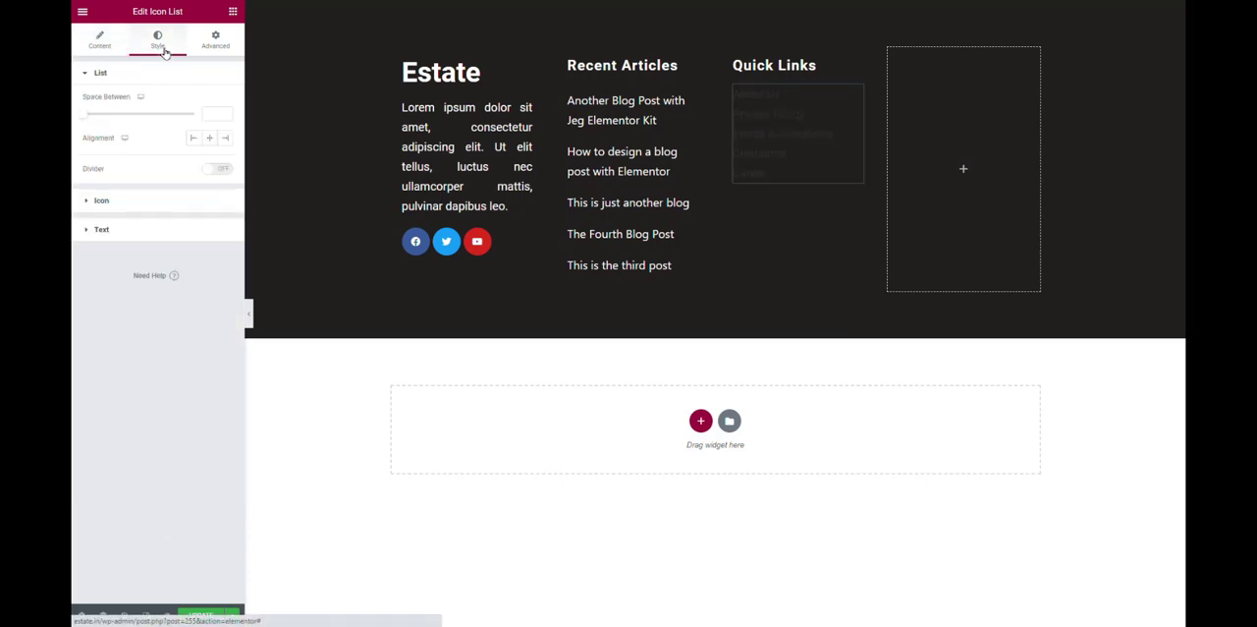
click(213, 114)
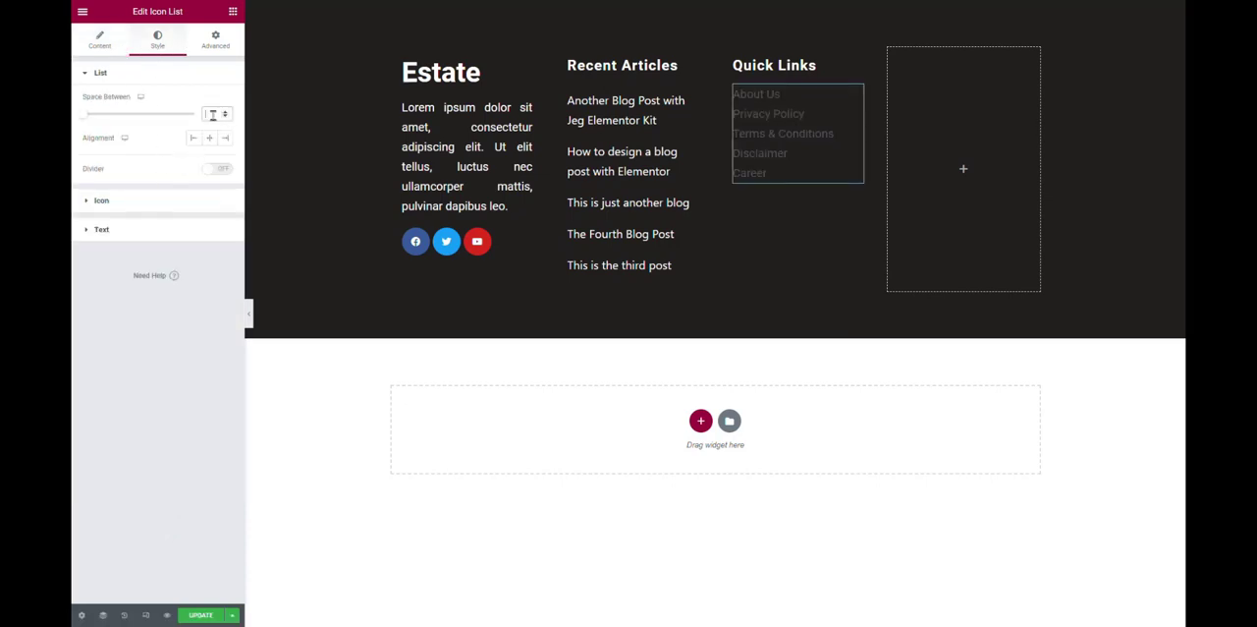
text(20)
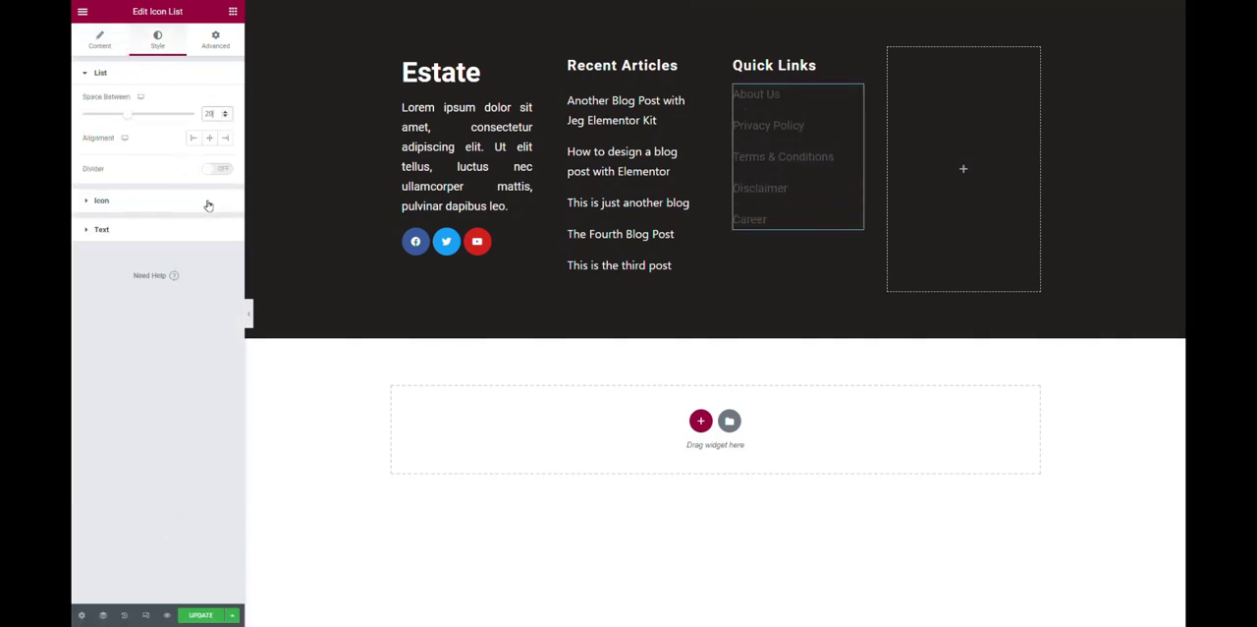
Set the text color of the Quick Links list items to white (#FFFFFF).
click(171, 201)
click(143, 248)
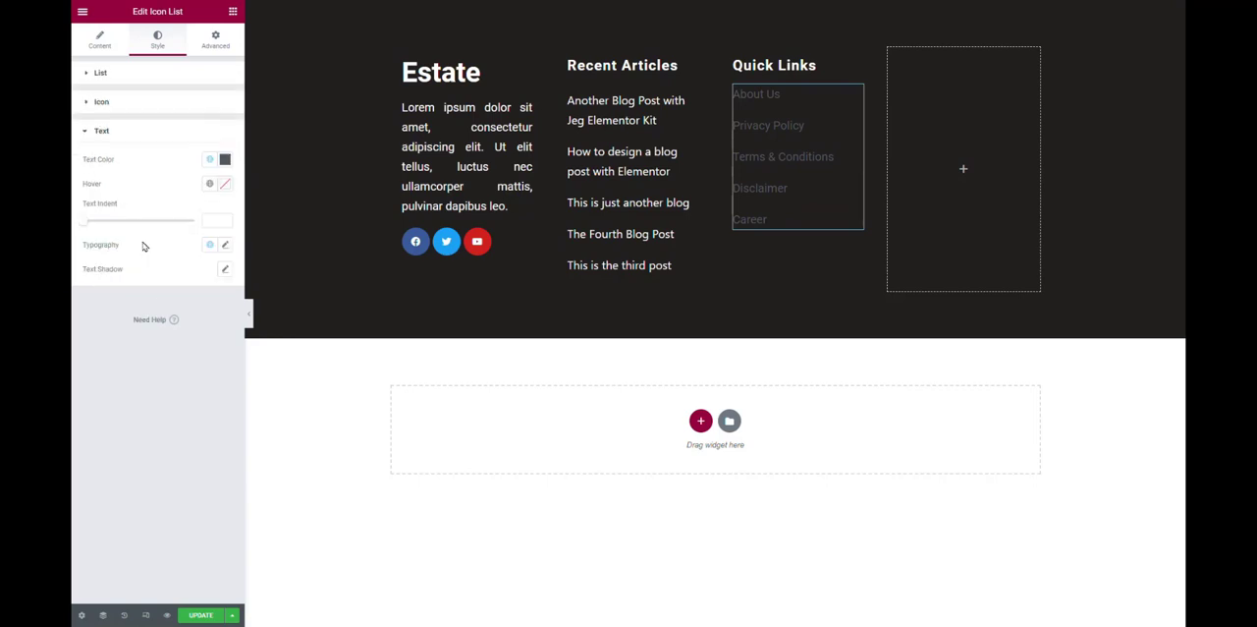
click(225, 161)
click(93, 204)
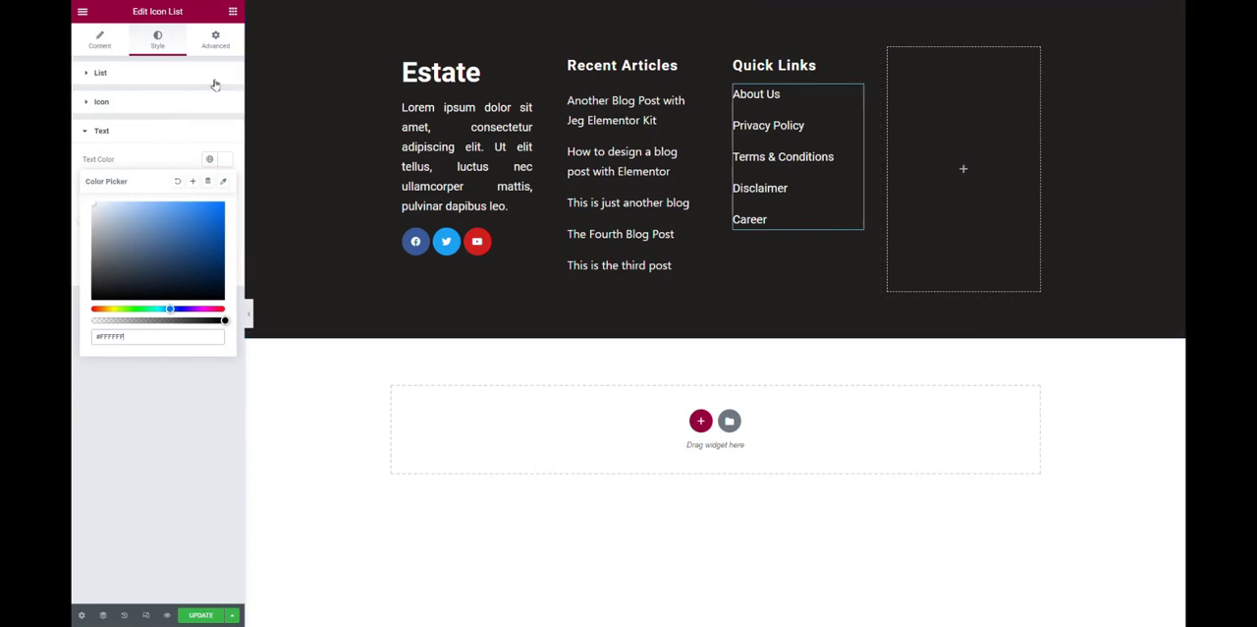
Give the Quick Links list an unlinked top margin of 10 px and preview the footer without the editing panel.
click(218, 43)
click(218, 44)
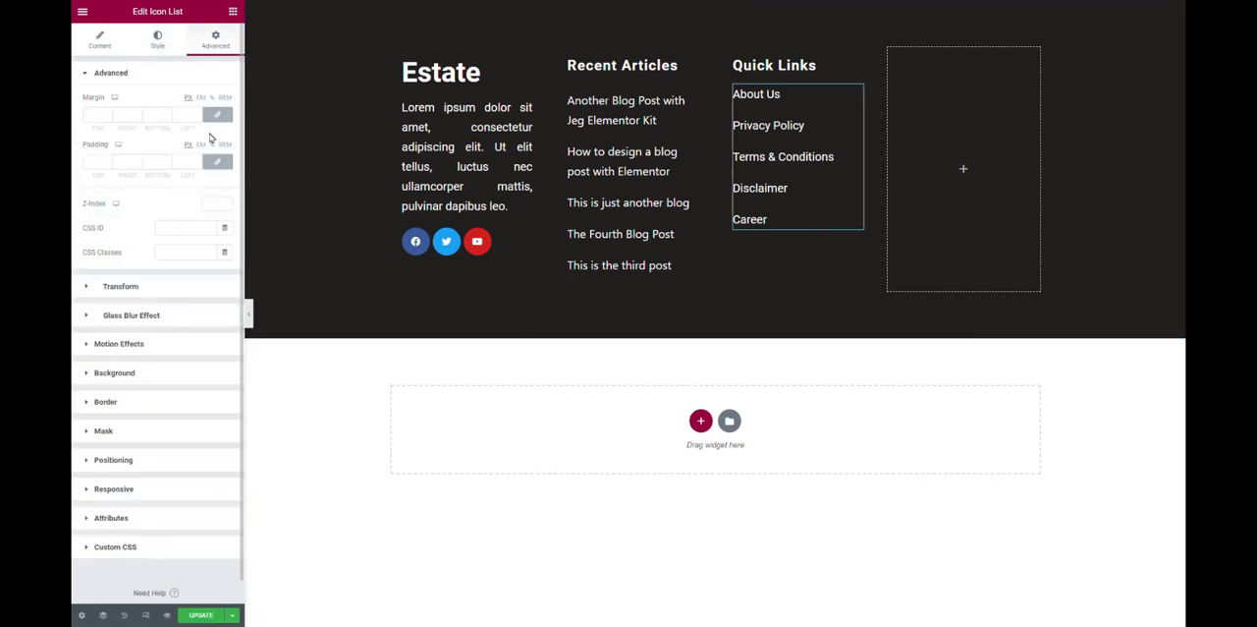
double_click(93, 115)
text(10)
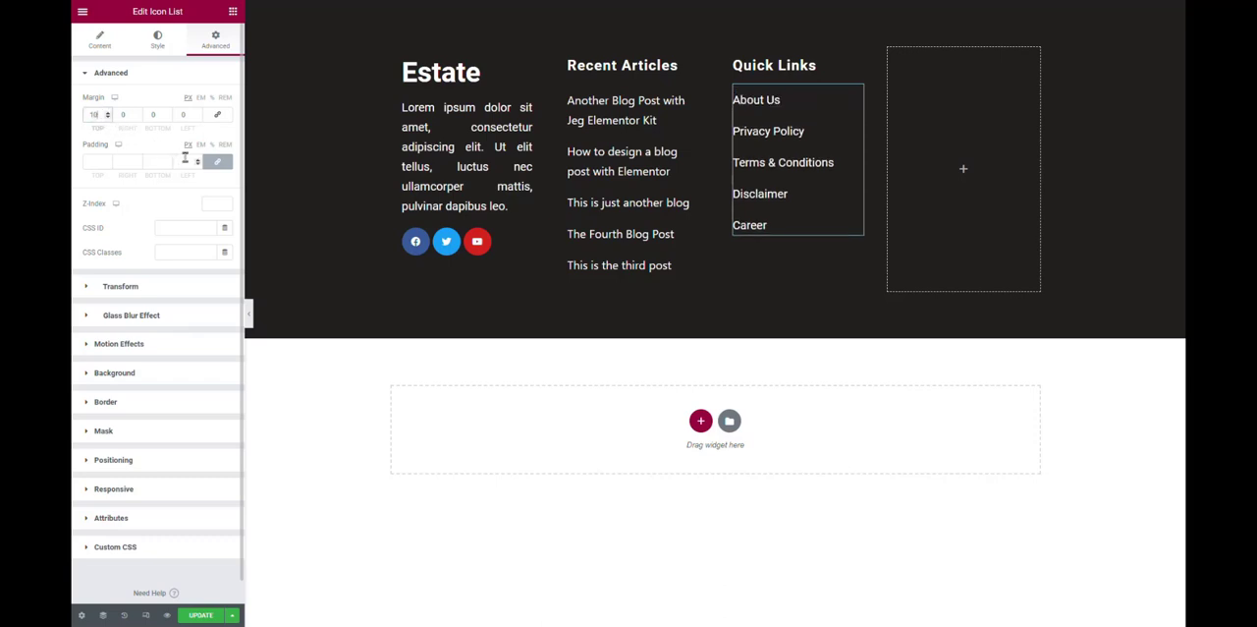
click(249, 314)
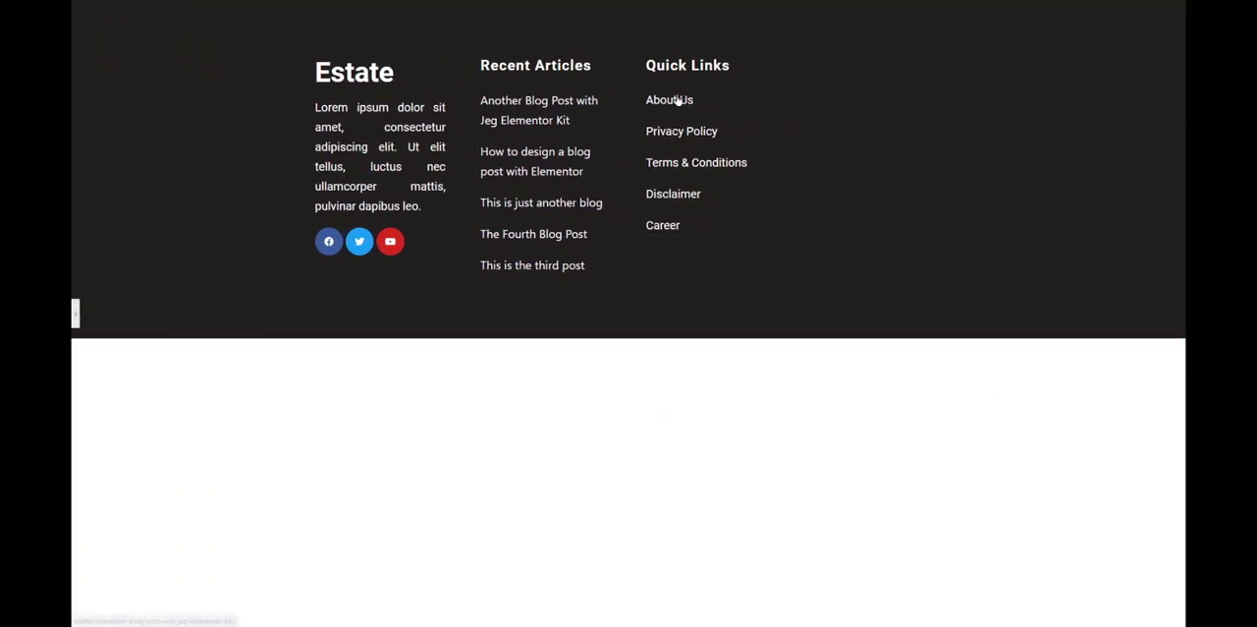
Find the JKit Feature List widget and add it to the empty fourth footer column.
click(75, 312)
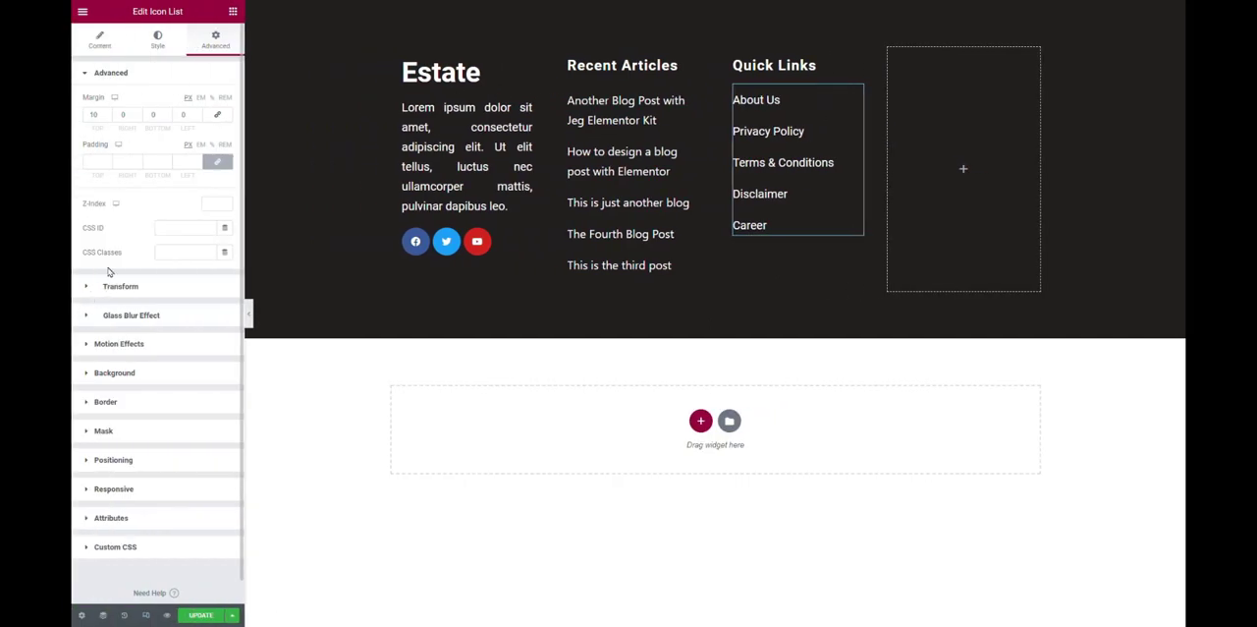
click(232, 12)
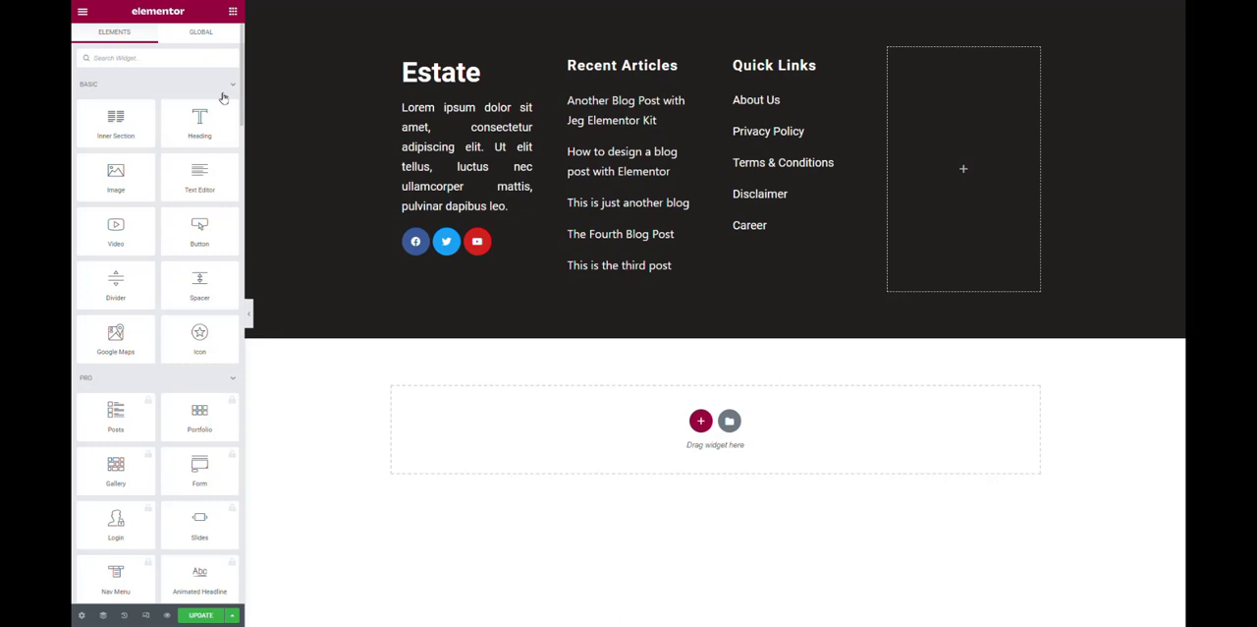
text(featu)
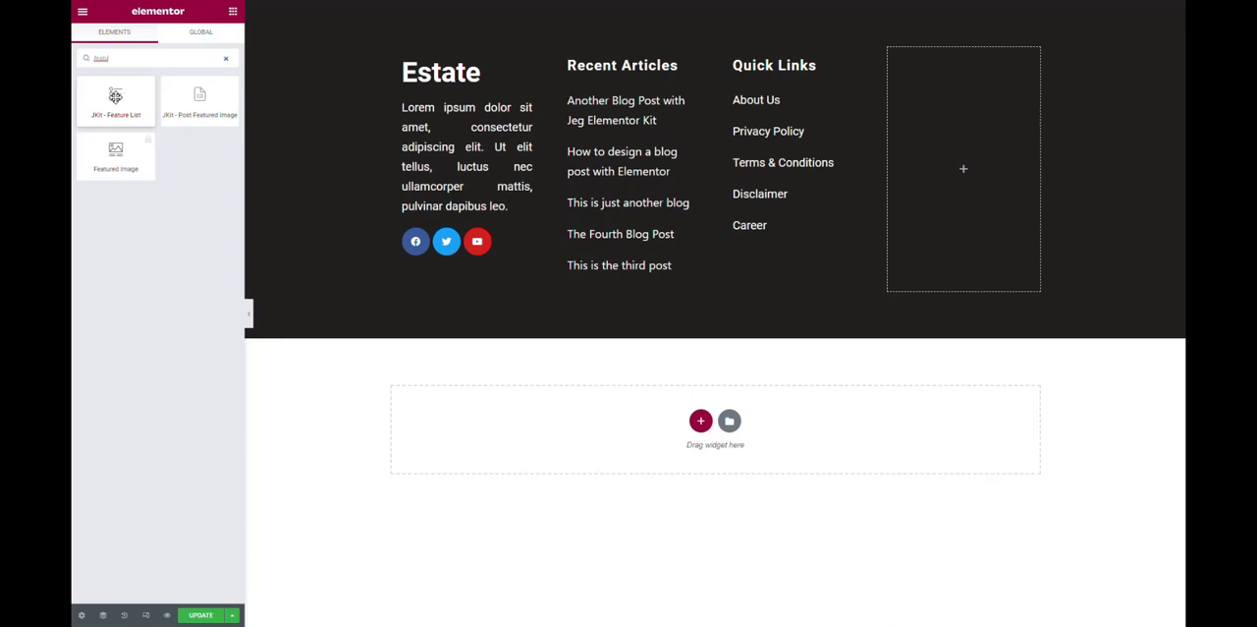
drag(115, 96, 810, 165)
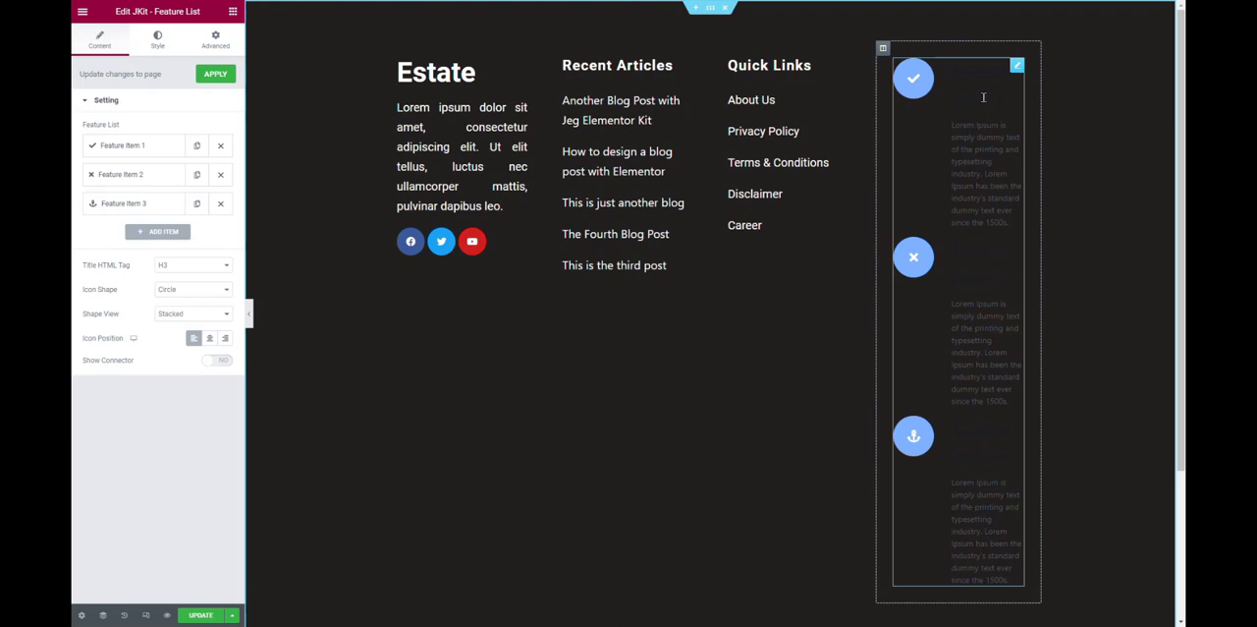
Compare the first Feature List item's icon, title and content settings with the Quick Links list's item settings.
click(182, 147)
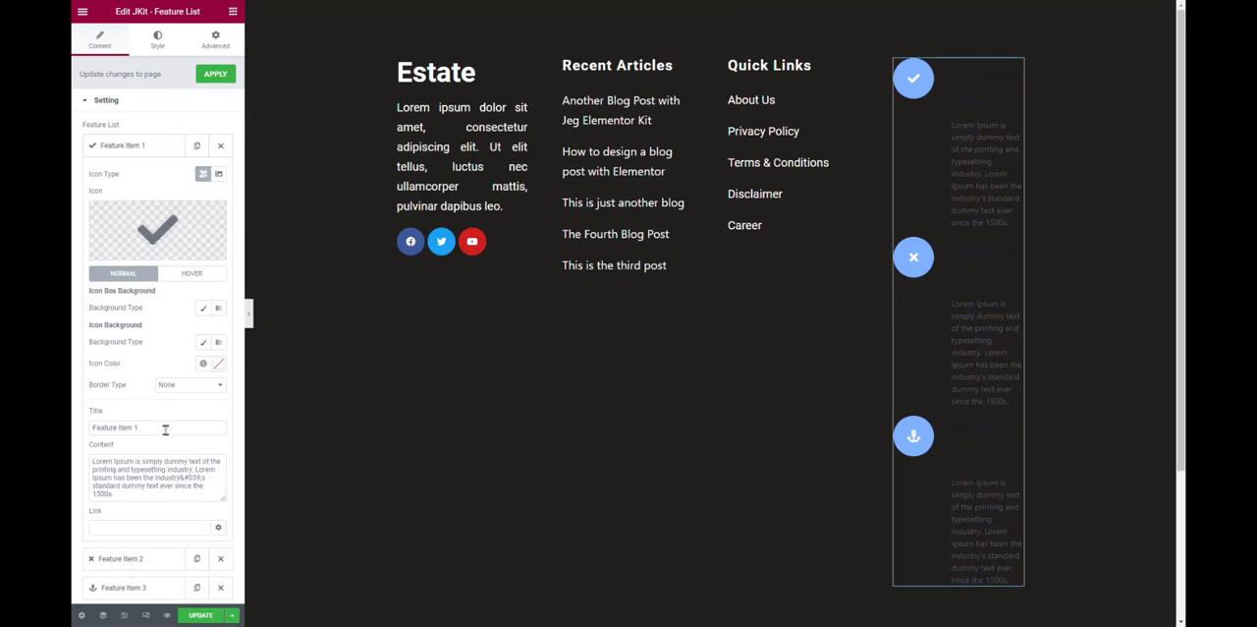
drag(165, 429, 73, 425)
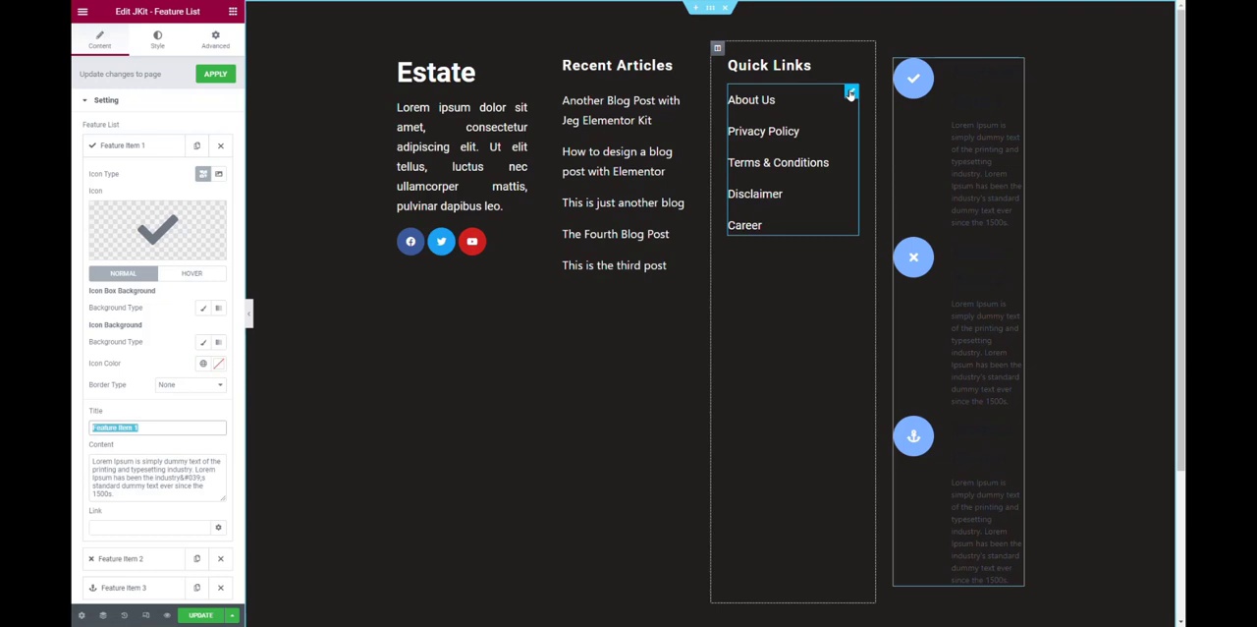
click(851, 93)
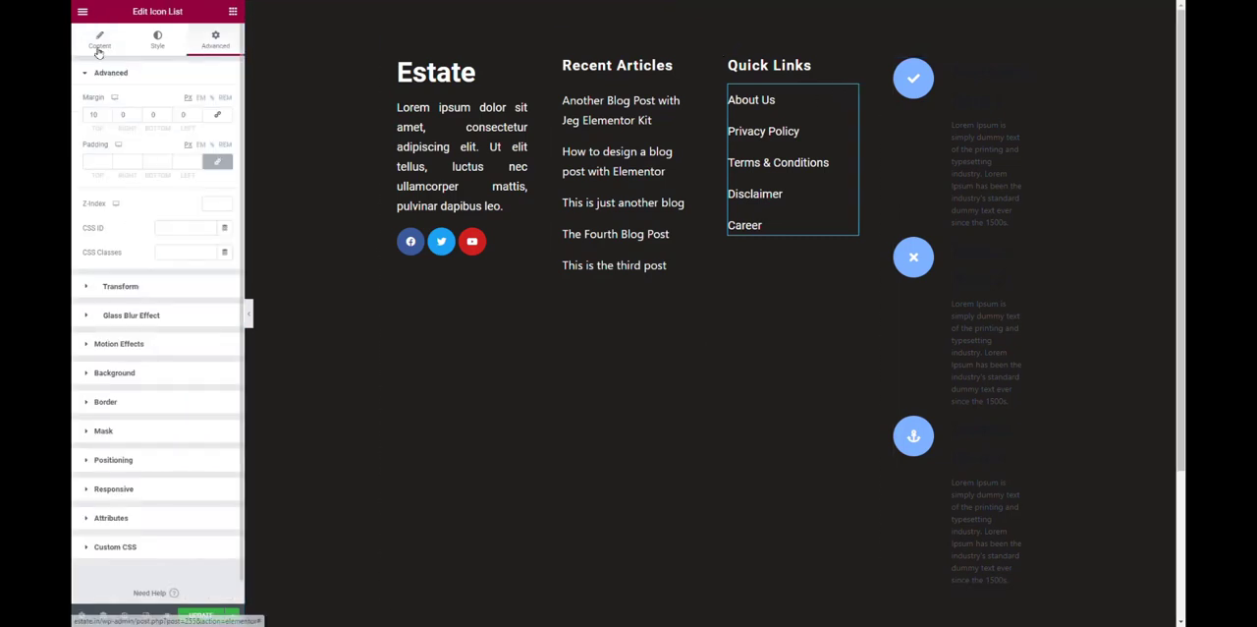
click(99, 47)
click(142, 144)
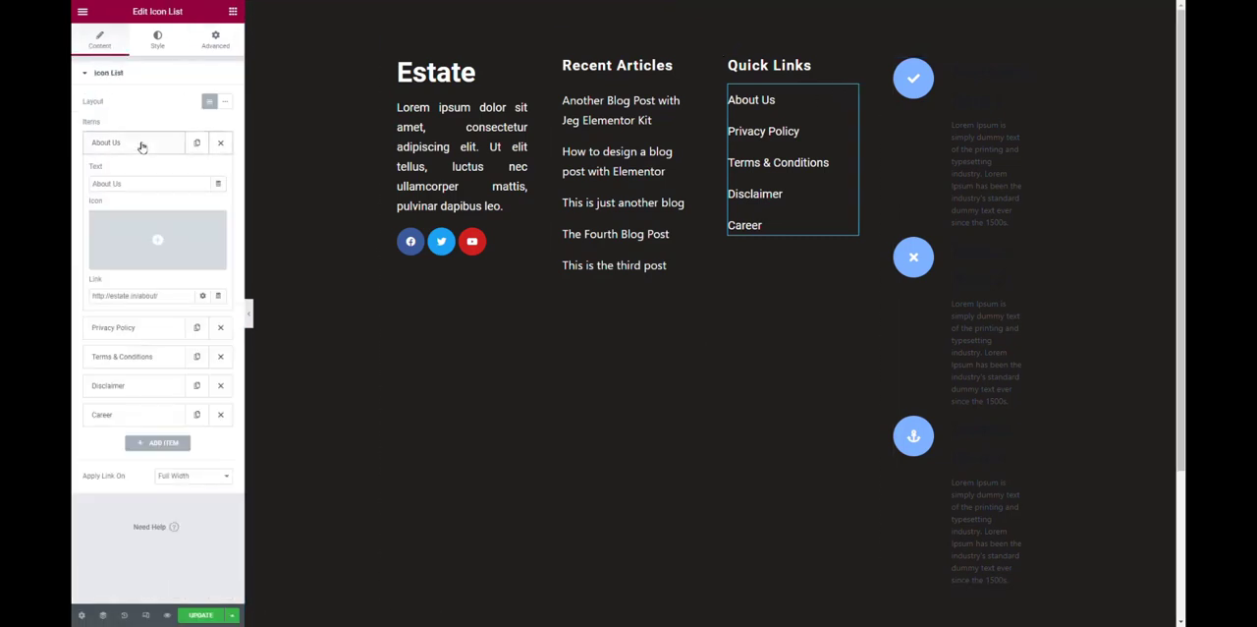
click(141, 183)
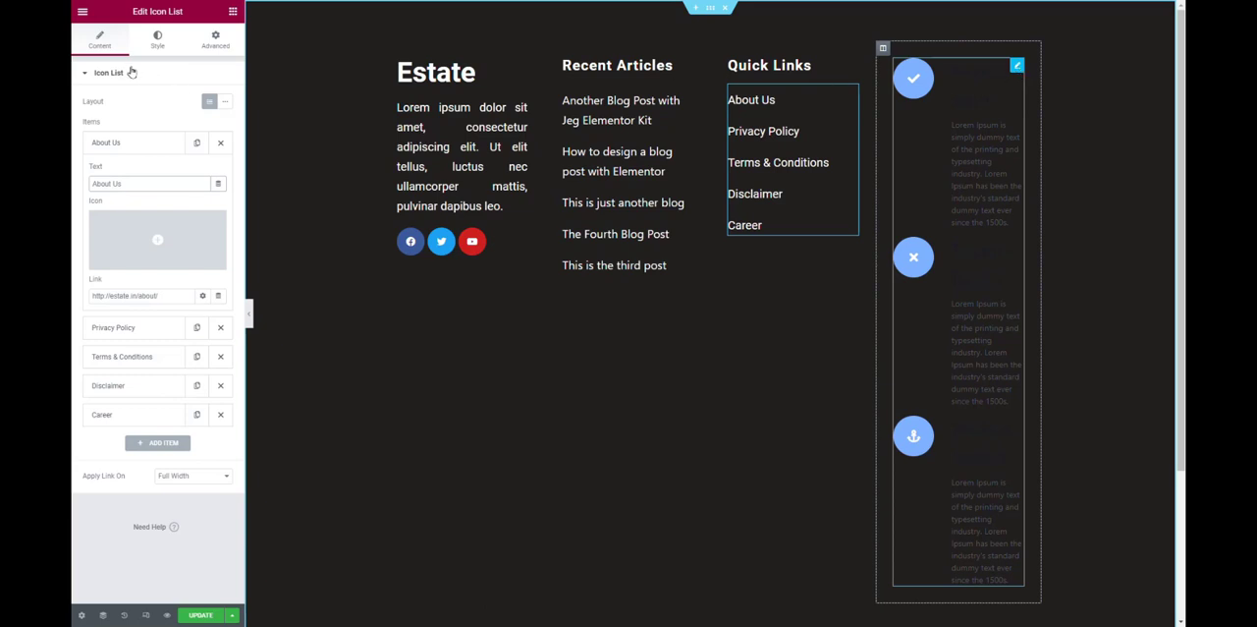
click(1014, 69)
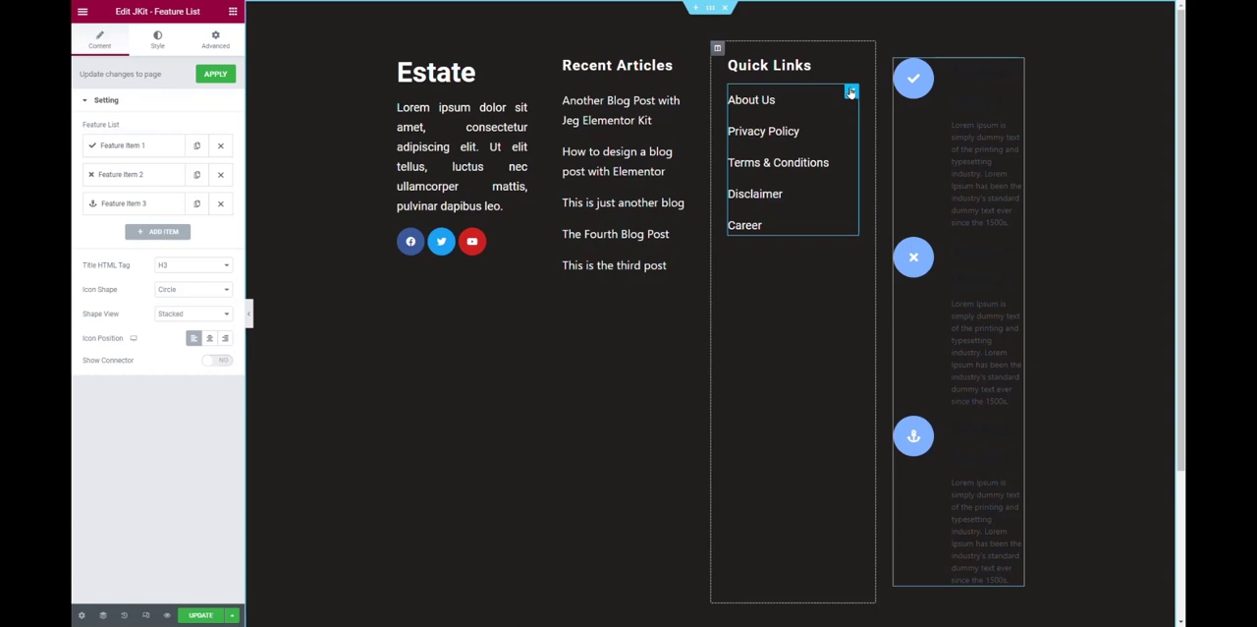
Try the inline layout on the Quick Links list and restore its default vertical layout.
click(851, 91)
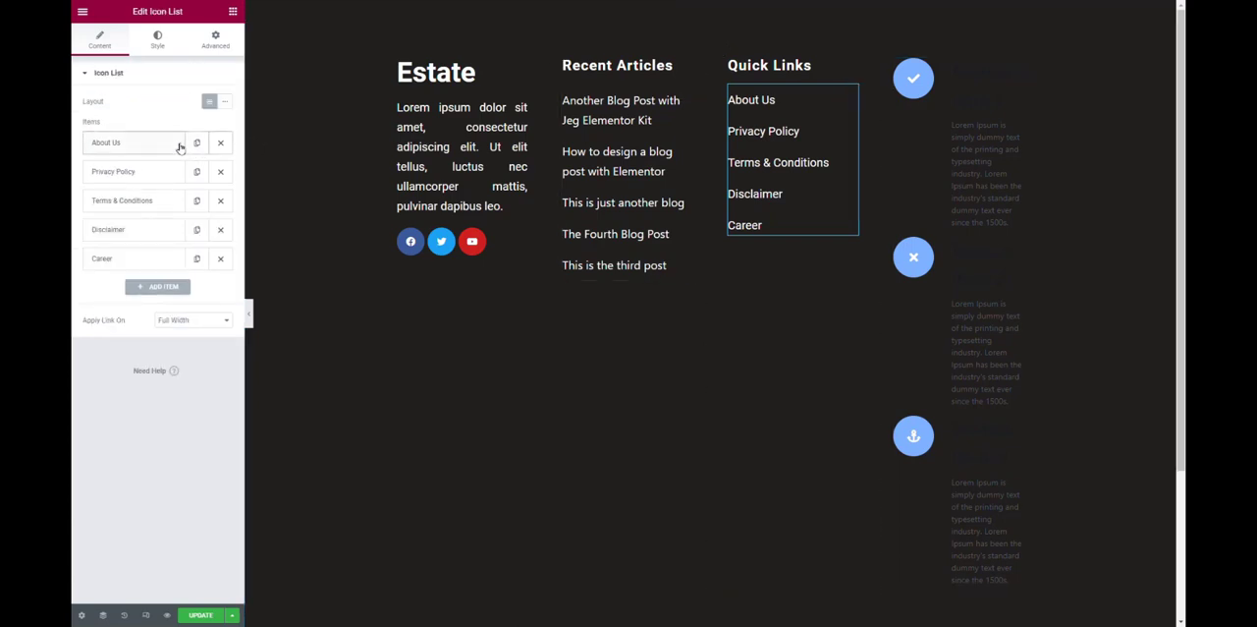
click(227, 104)
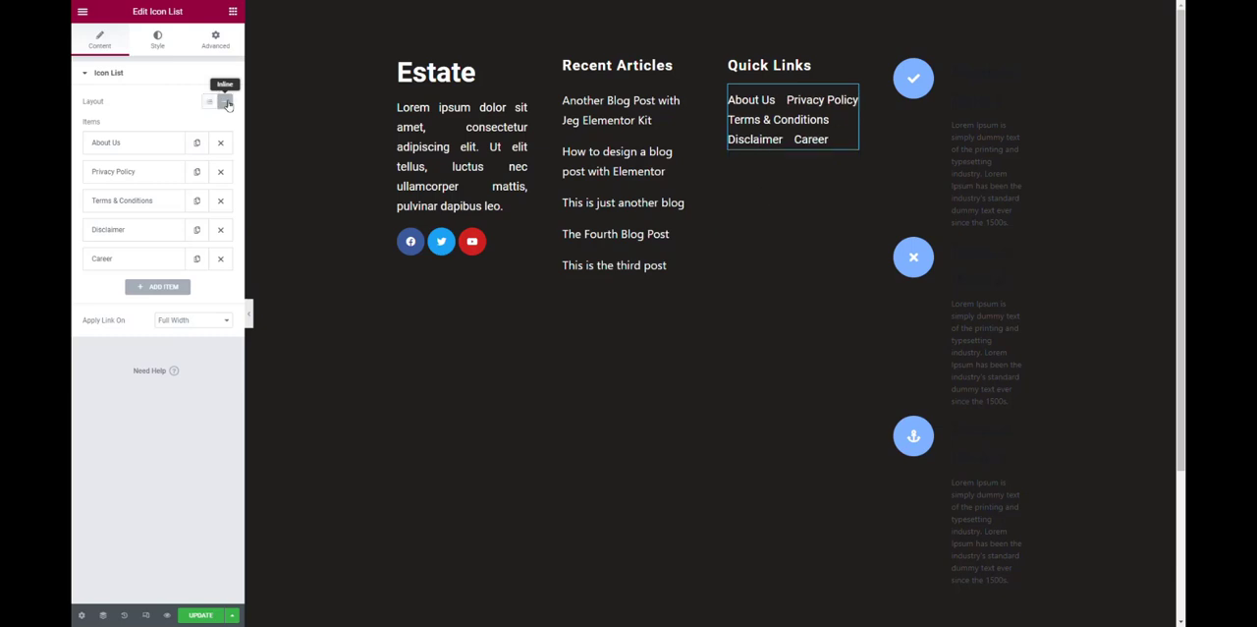
click(210, 102)
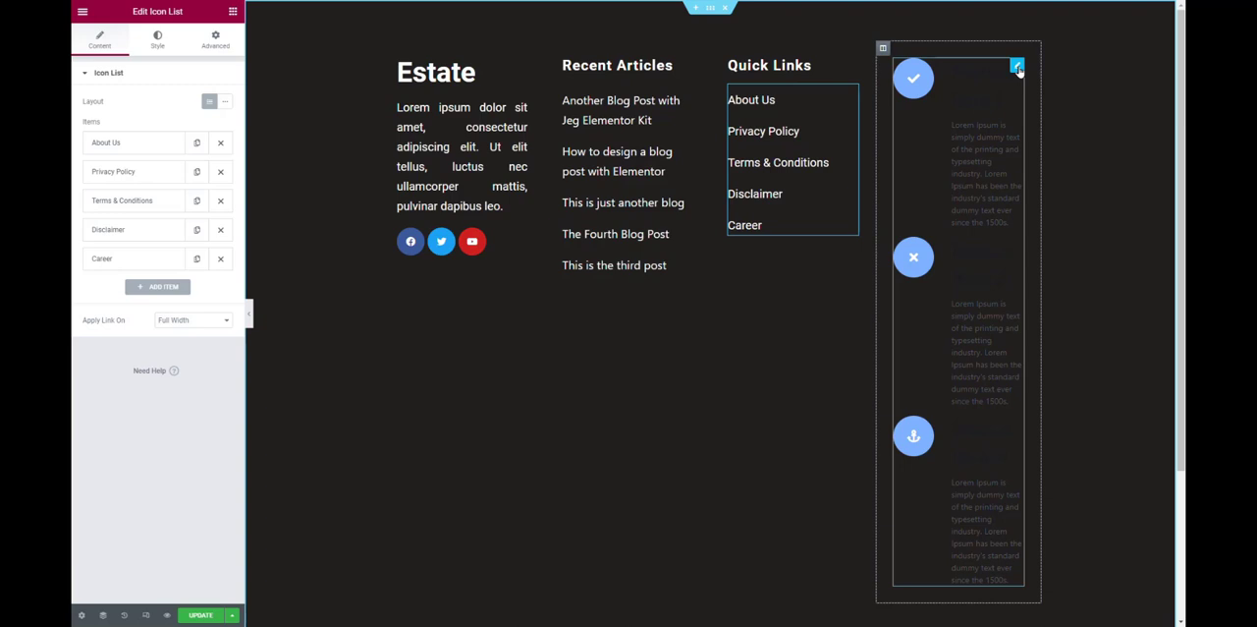
Set the space between the Feature List items in the fourth column to 20.
click(1017, 67)
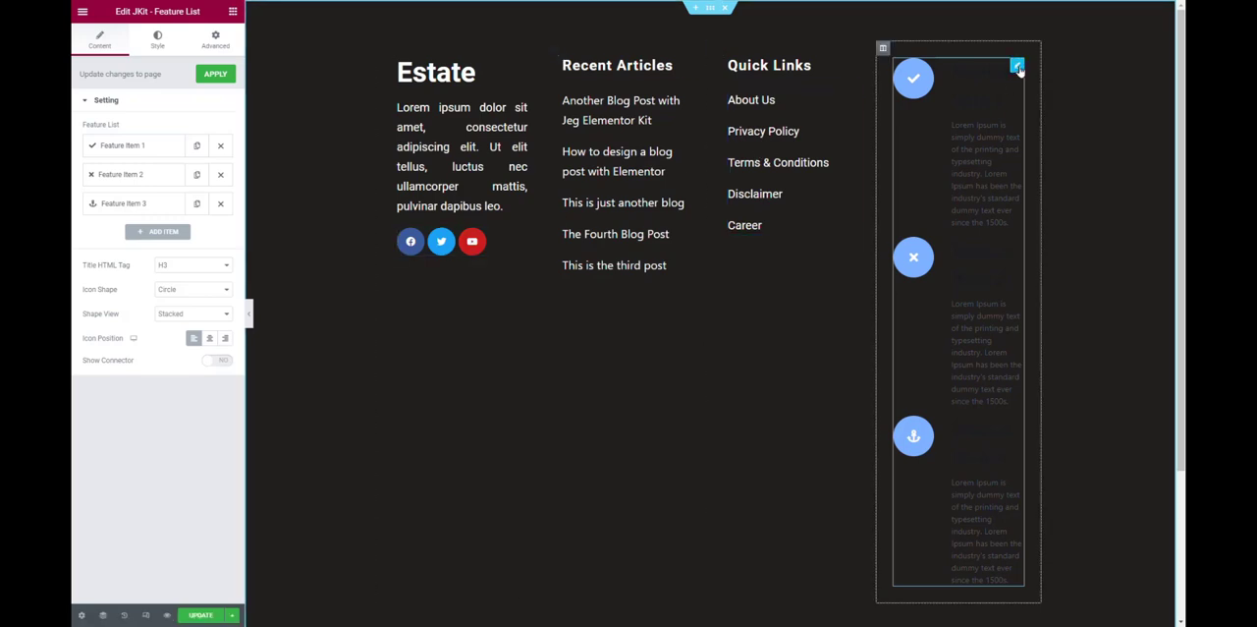
click(155, 150)
click(155, 150)
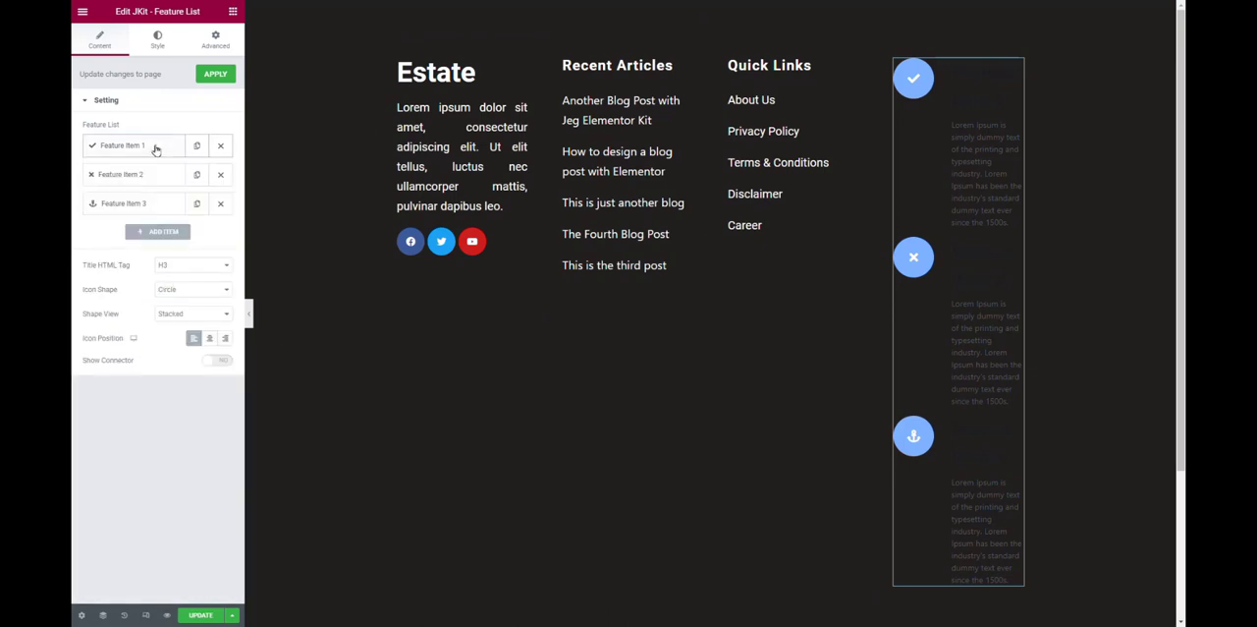
click(159, 44)
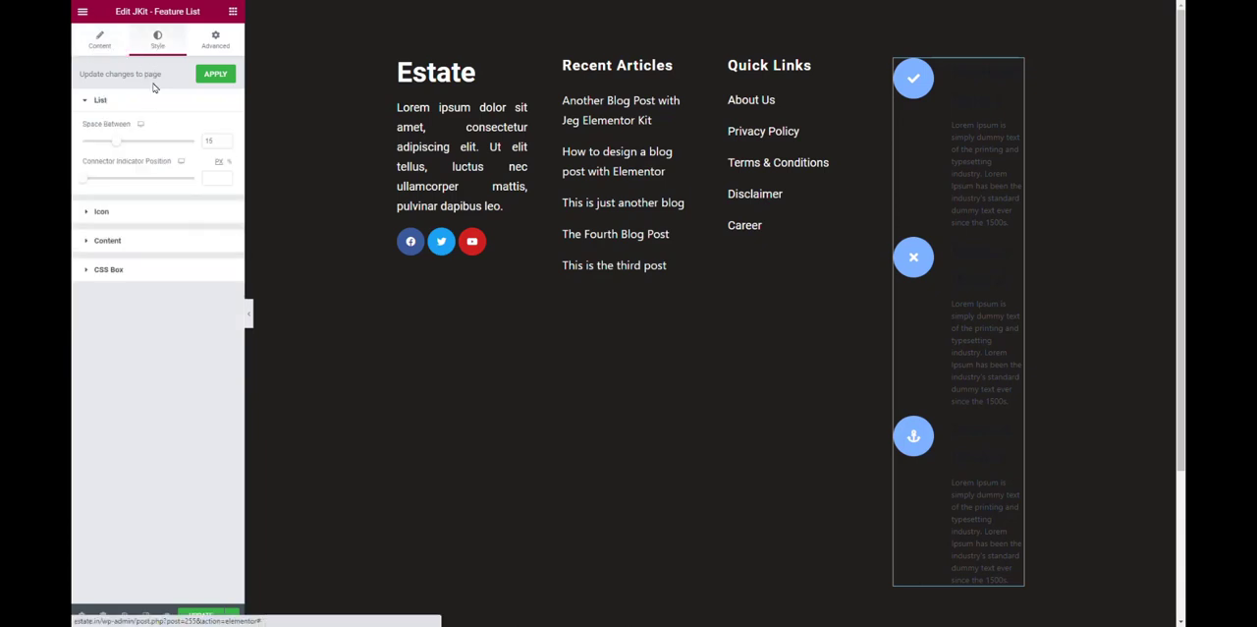
double_click(210, 139)
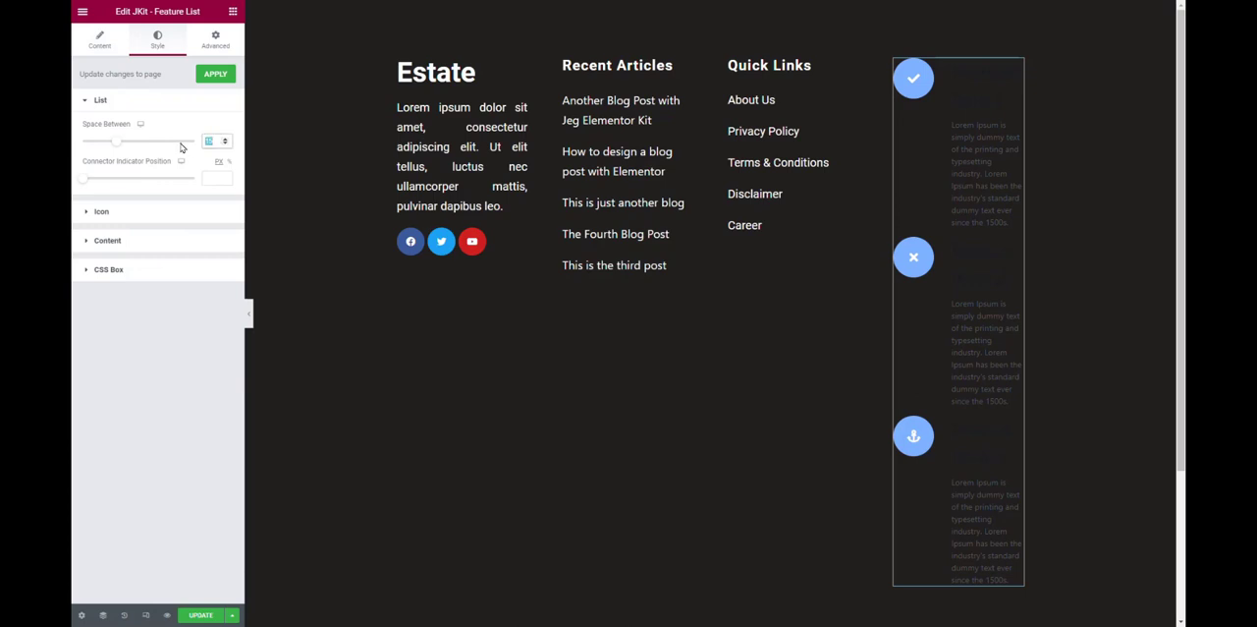
text(20)
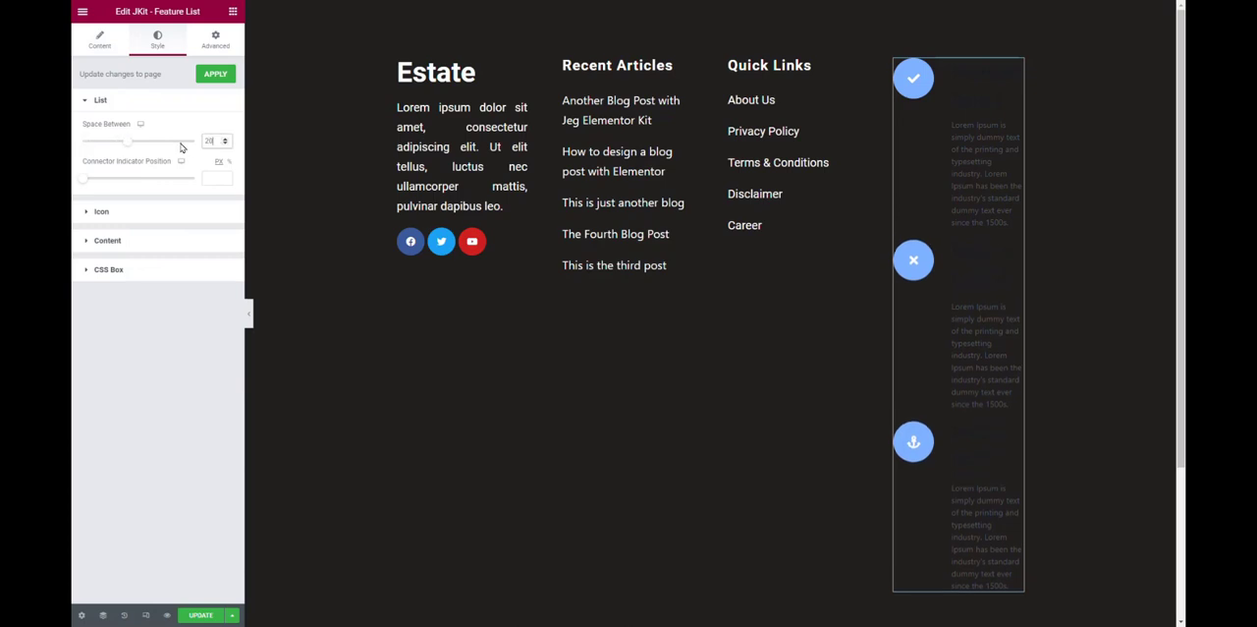
Give the Feature List icons a solid white box background.
click(157, 209)
click(163, 211)
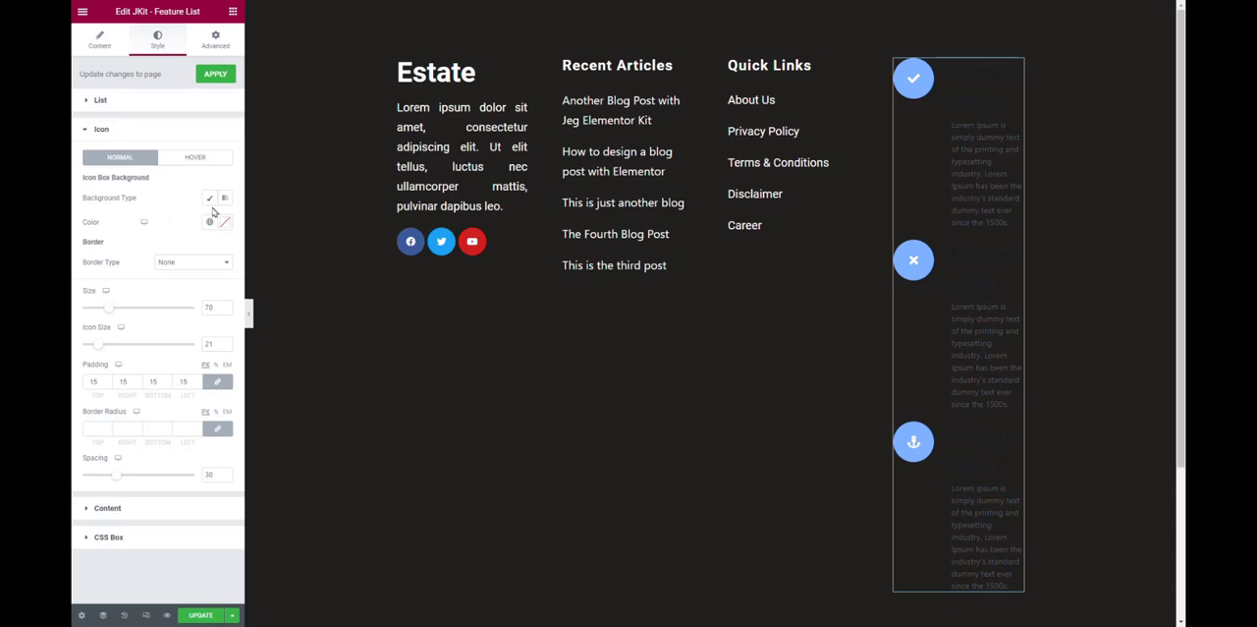
click(211, 201)
click(225, 222)
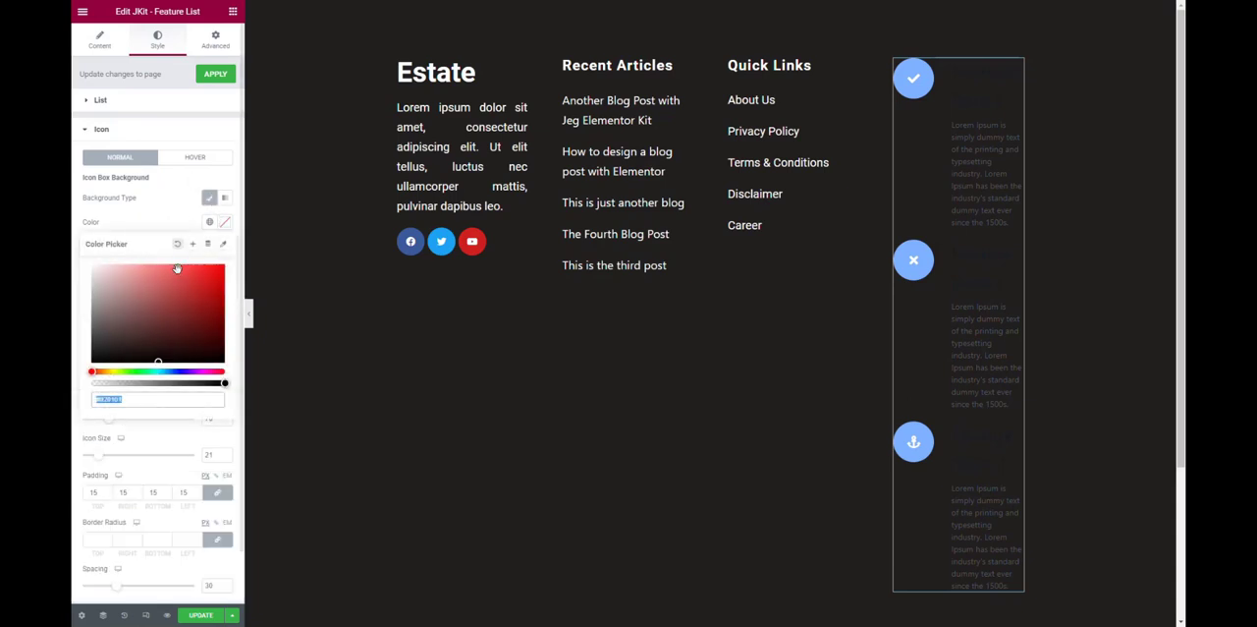
click(169, 215)
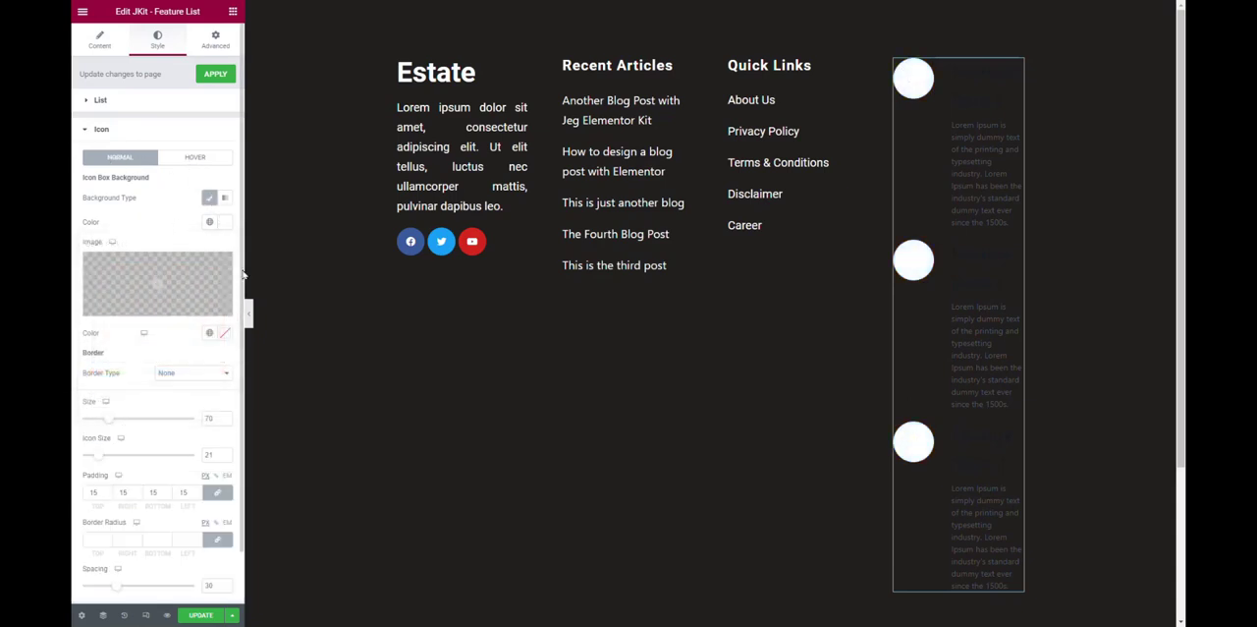
Set the Feature List icon color to near-black (#1B1A1A).
click(225, 333)
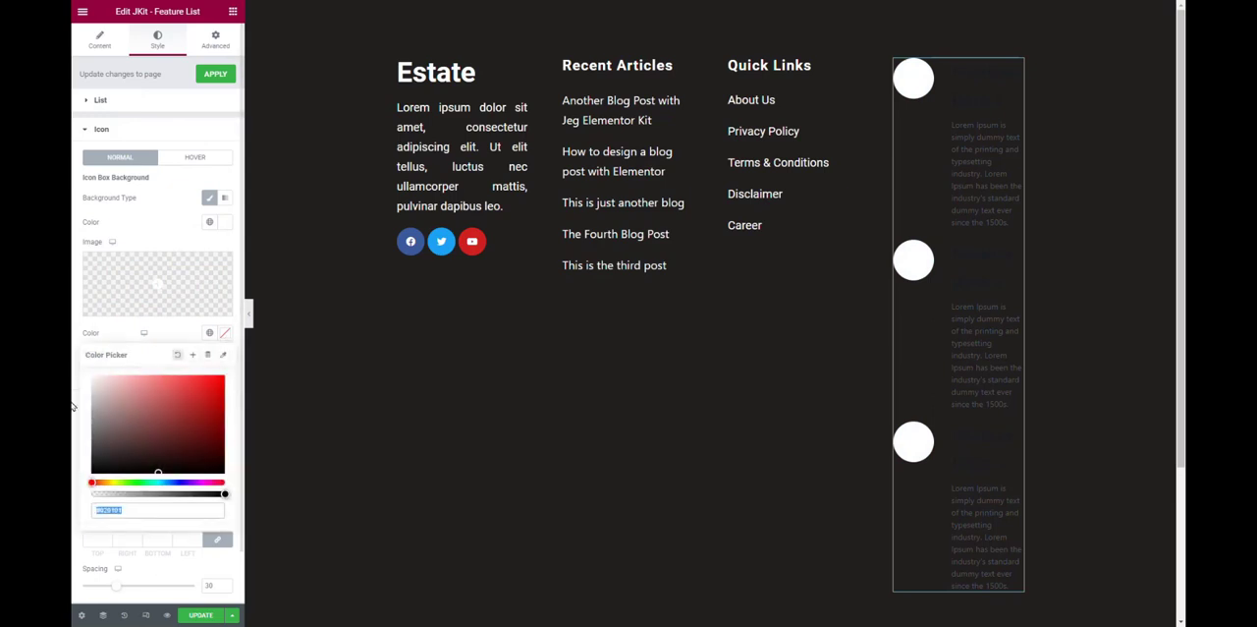
click(106, 458)
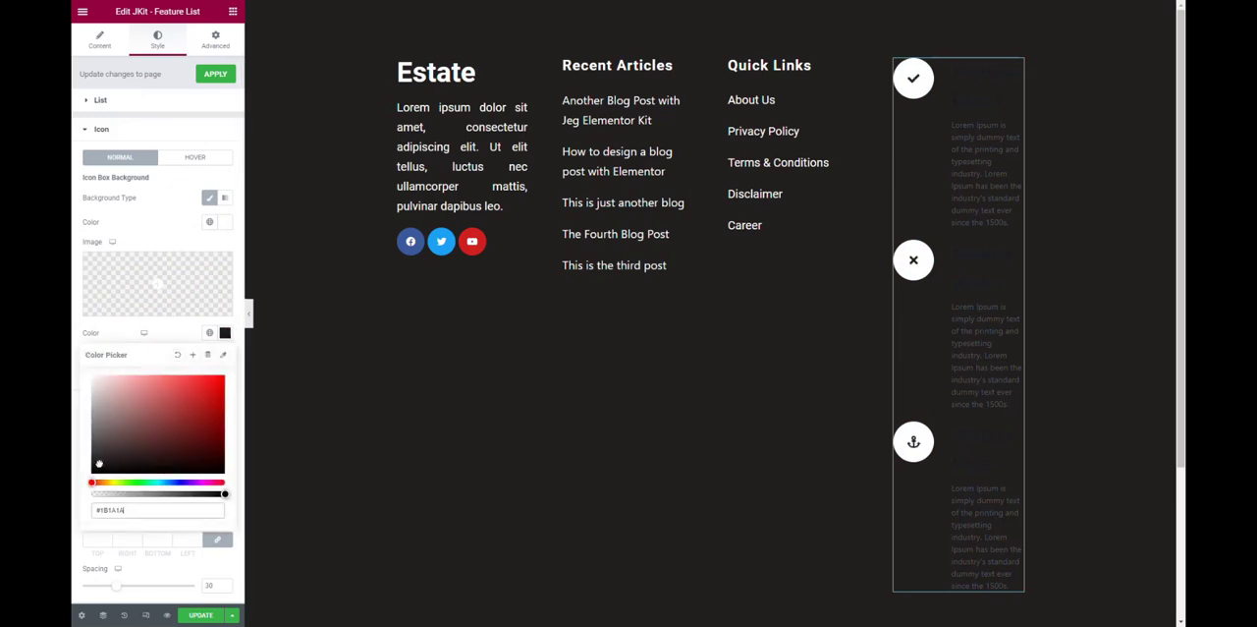
click(164, 220)
Set the Feature List icon boxes' size to 35 and the icon size to 16.
scroll(190, 381, down, 1)
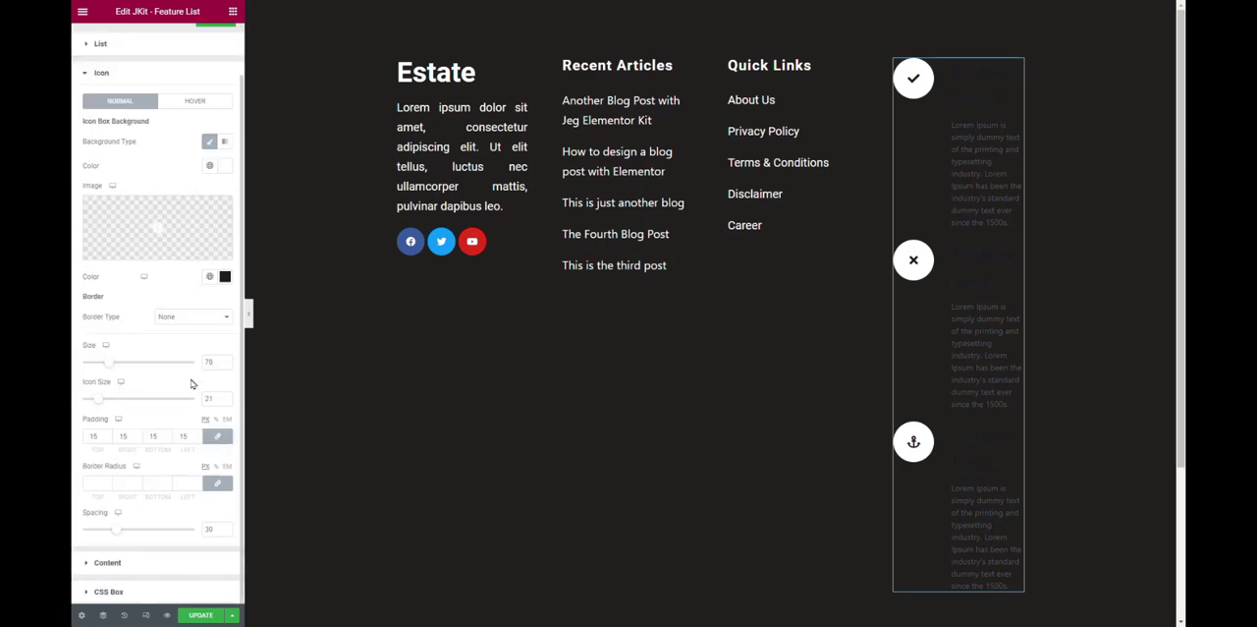
drag(215, 361, 181, 372)
text(30)
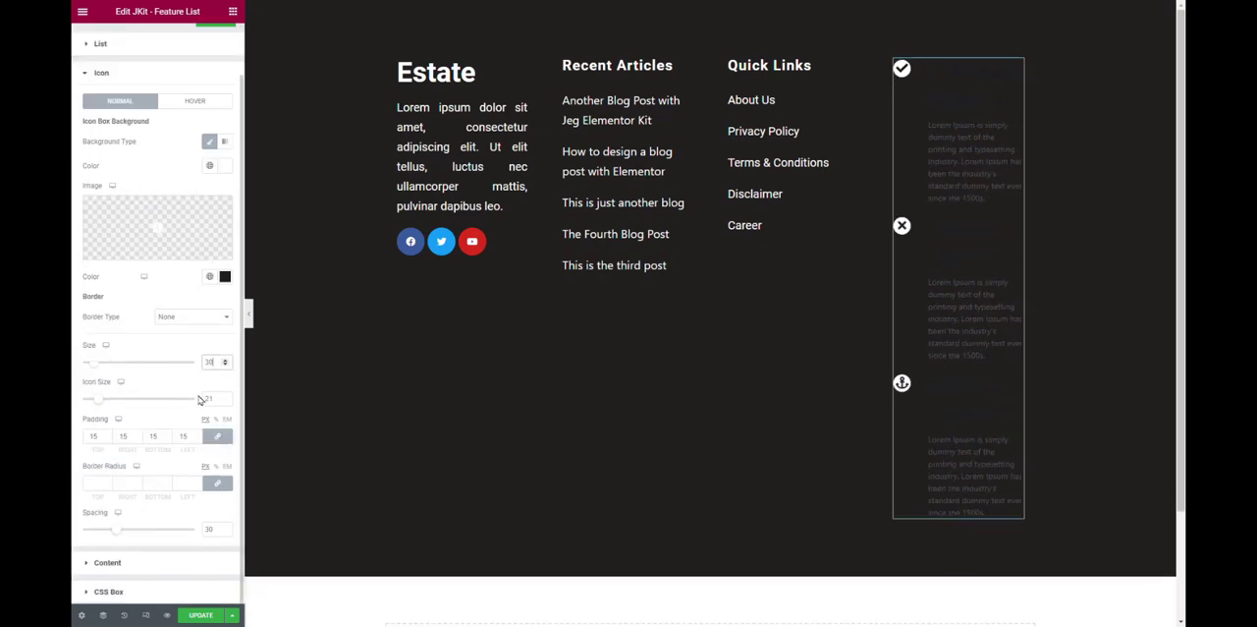
drag(215, 398, 169, 403)
text(16)
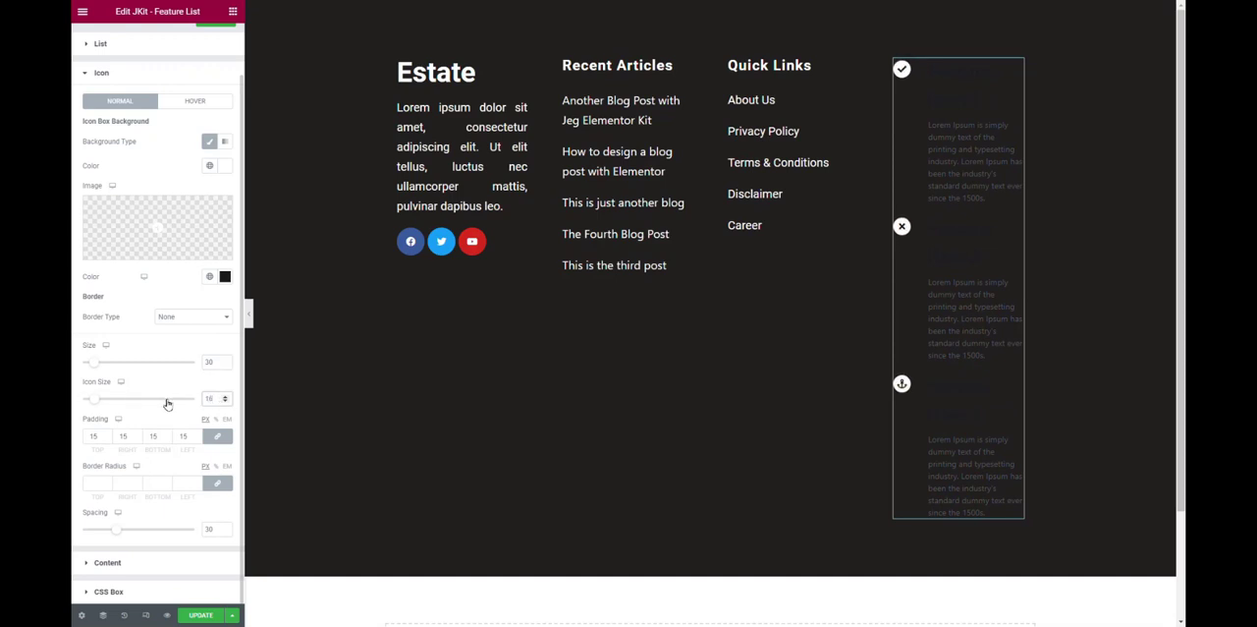
double_click(215, 362)
text(35)
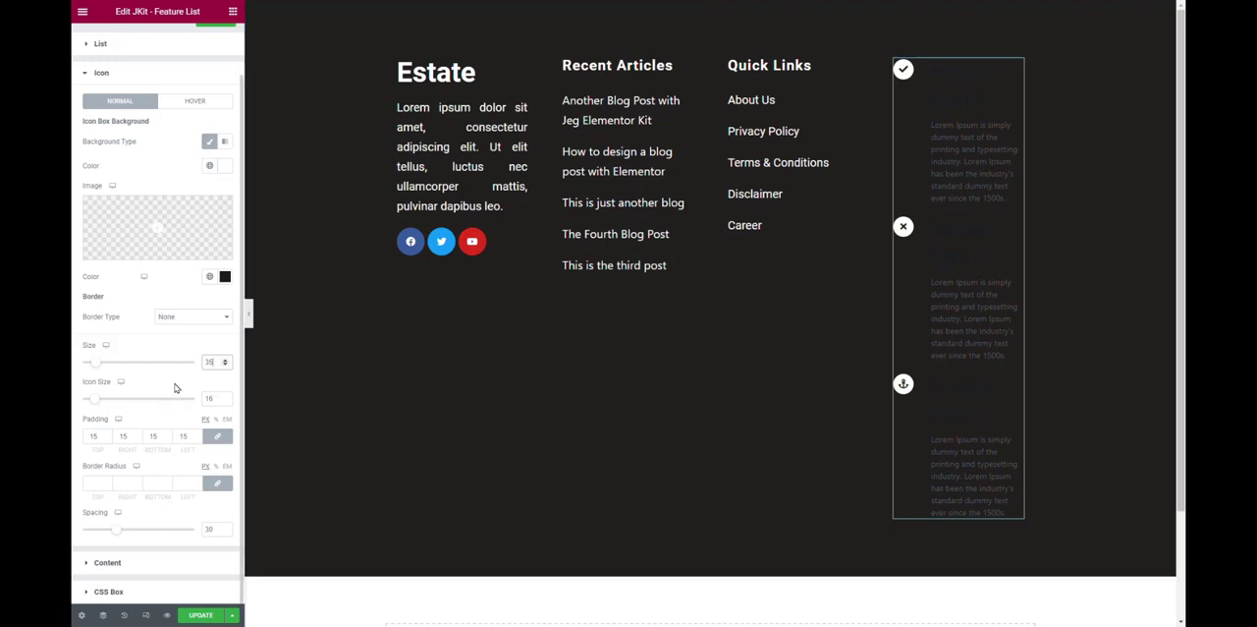
Set the Feature List's title and description colors to white (#FFFFFF).
click(127, 563)
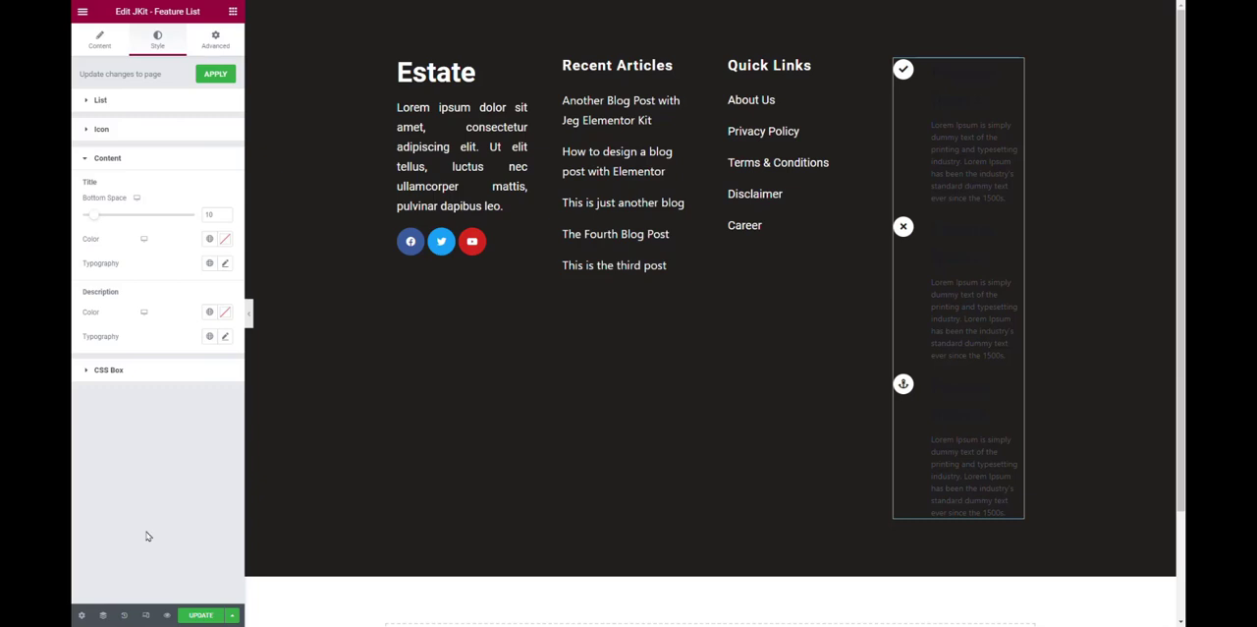
click(225, 239)
drag(143, 302, 71, 222)
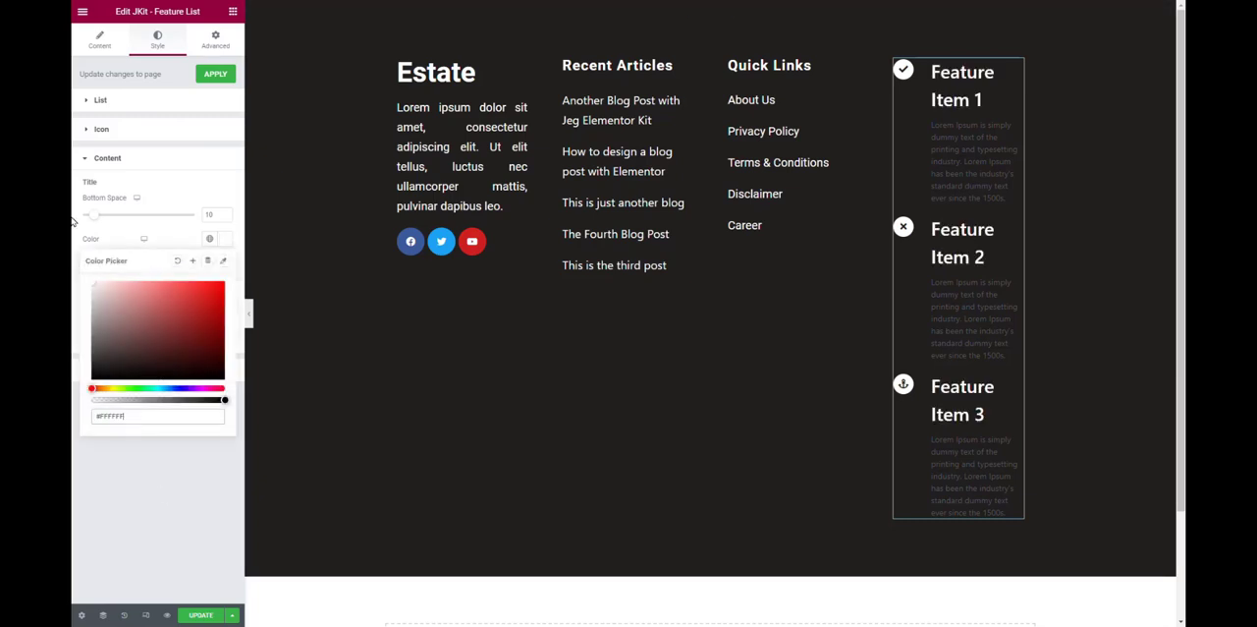
click(138, 483)
click(224, 315)
drag(145, 379, 75, 288)
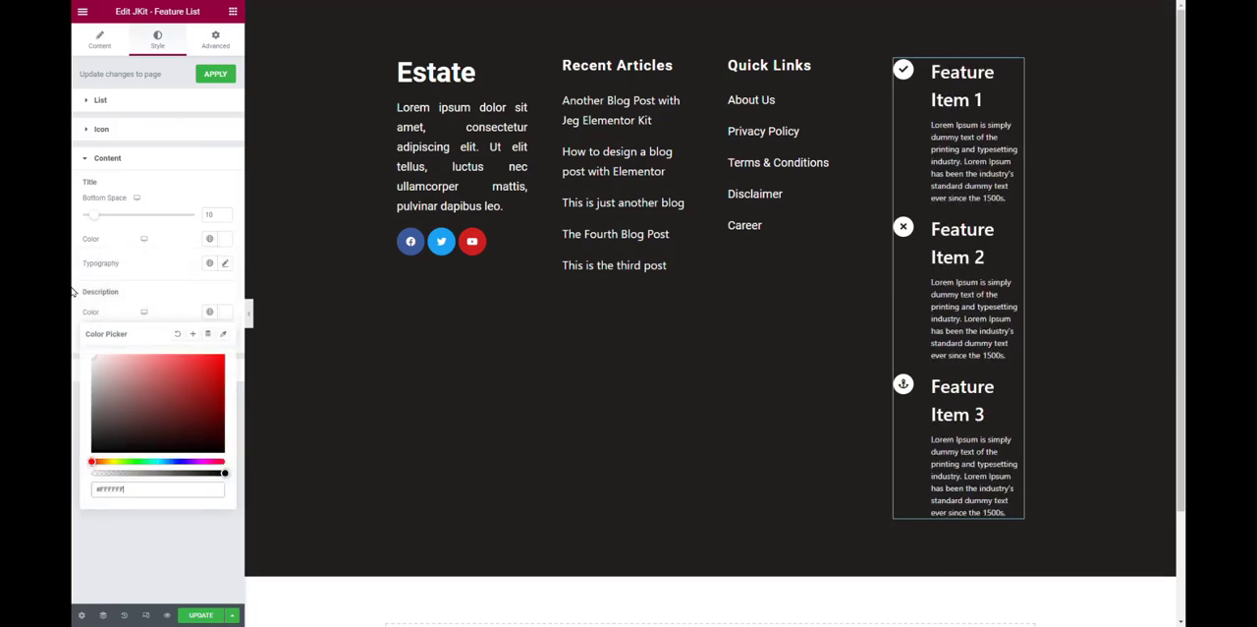
click(125, 545)
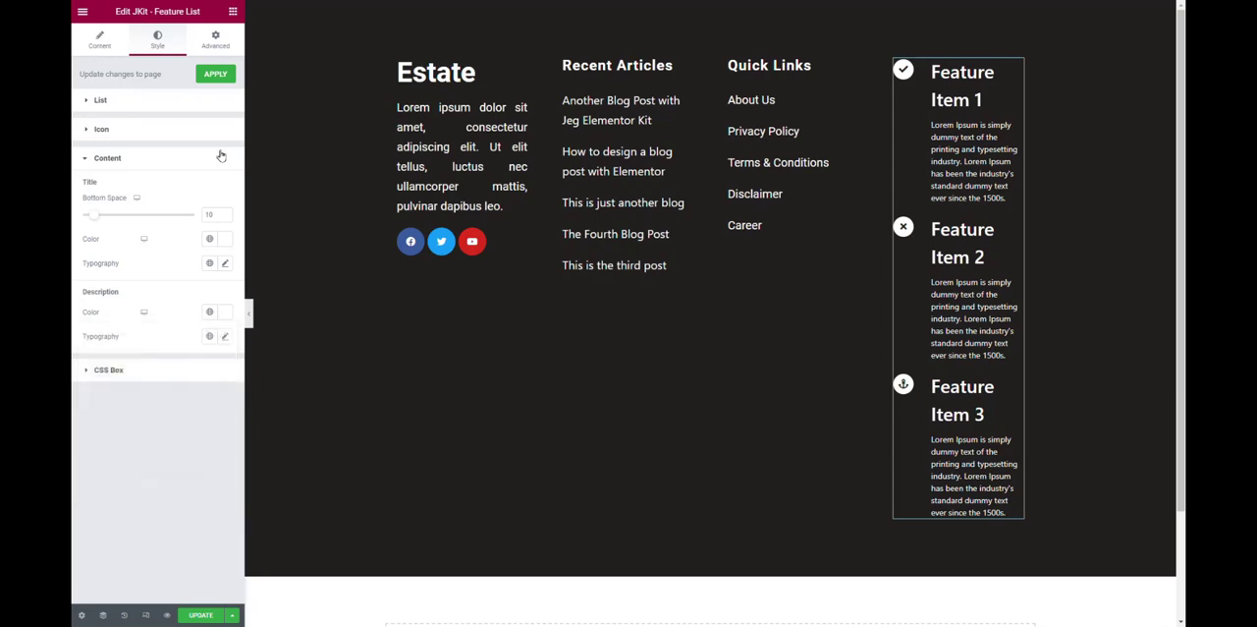
Set the font size of the Feature List titles to 20 px.
click(226, 264)
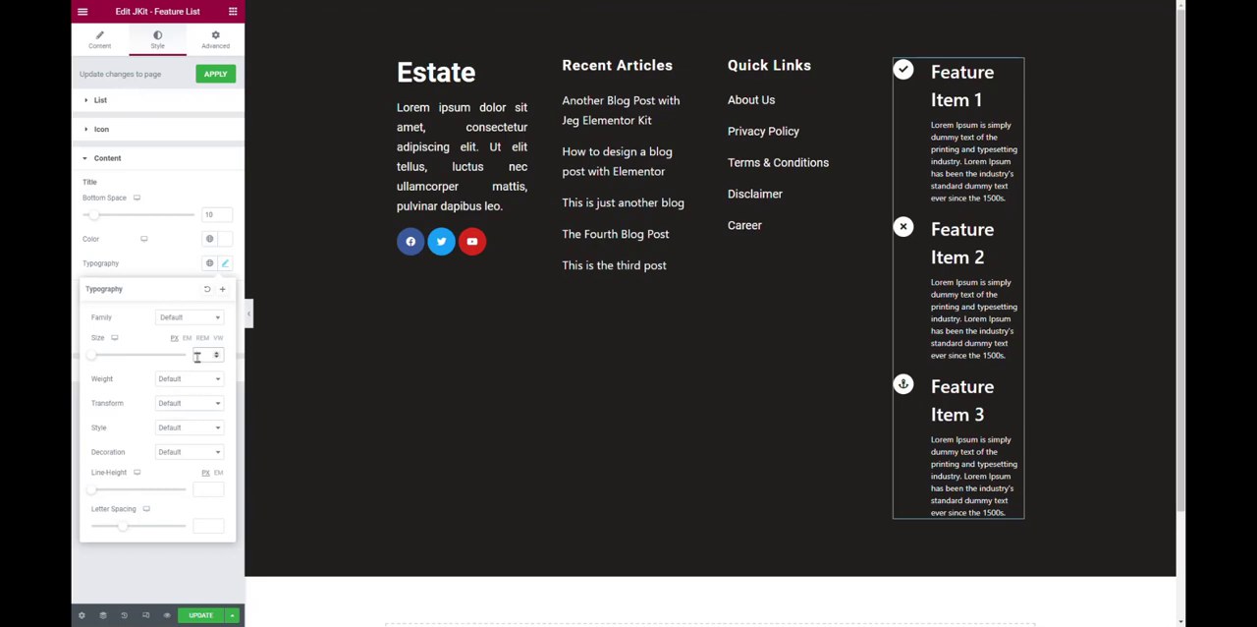
text(18)
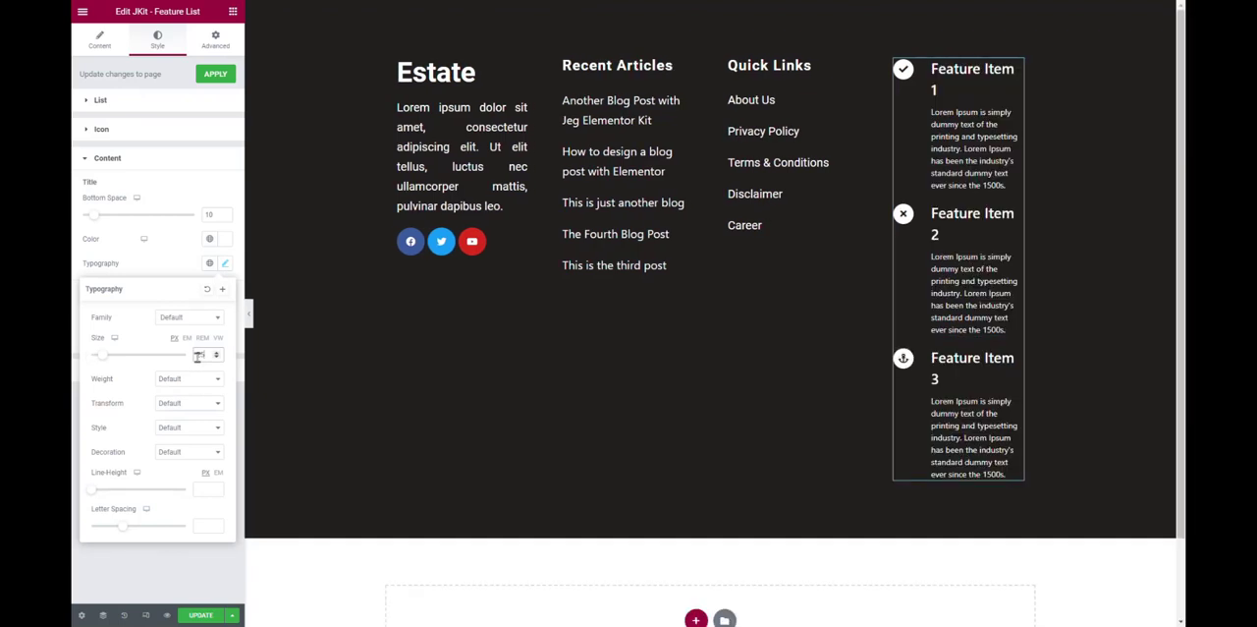
drag(211, 355, 72, 363)
text(2)
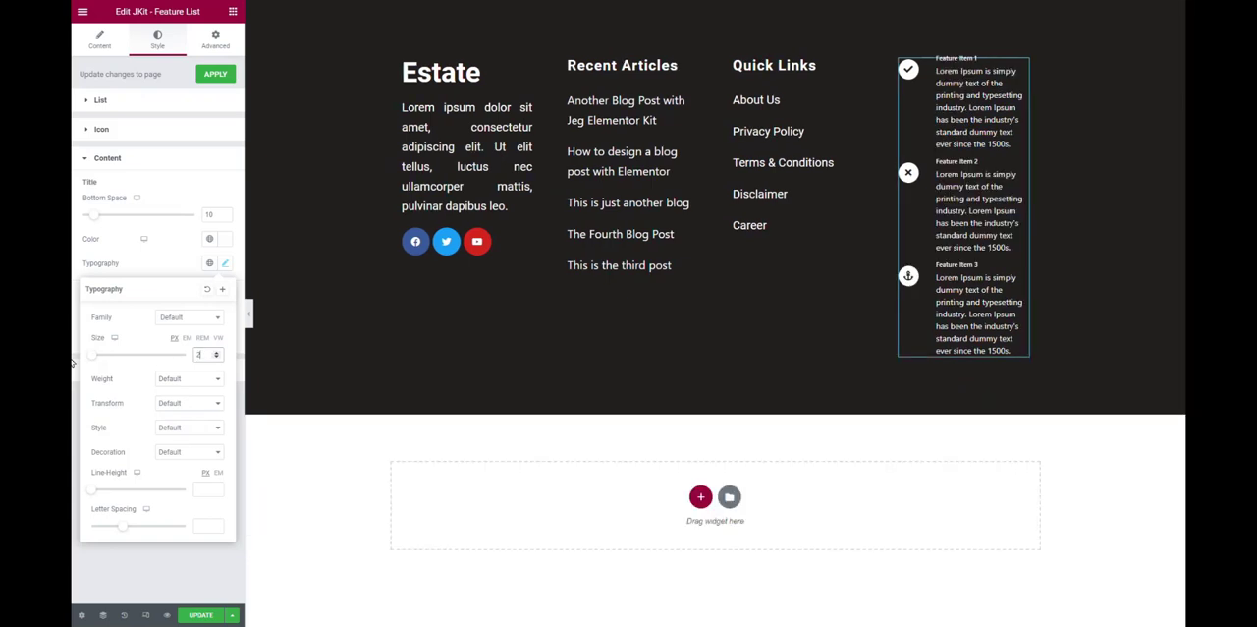
text(0)
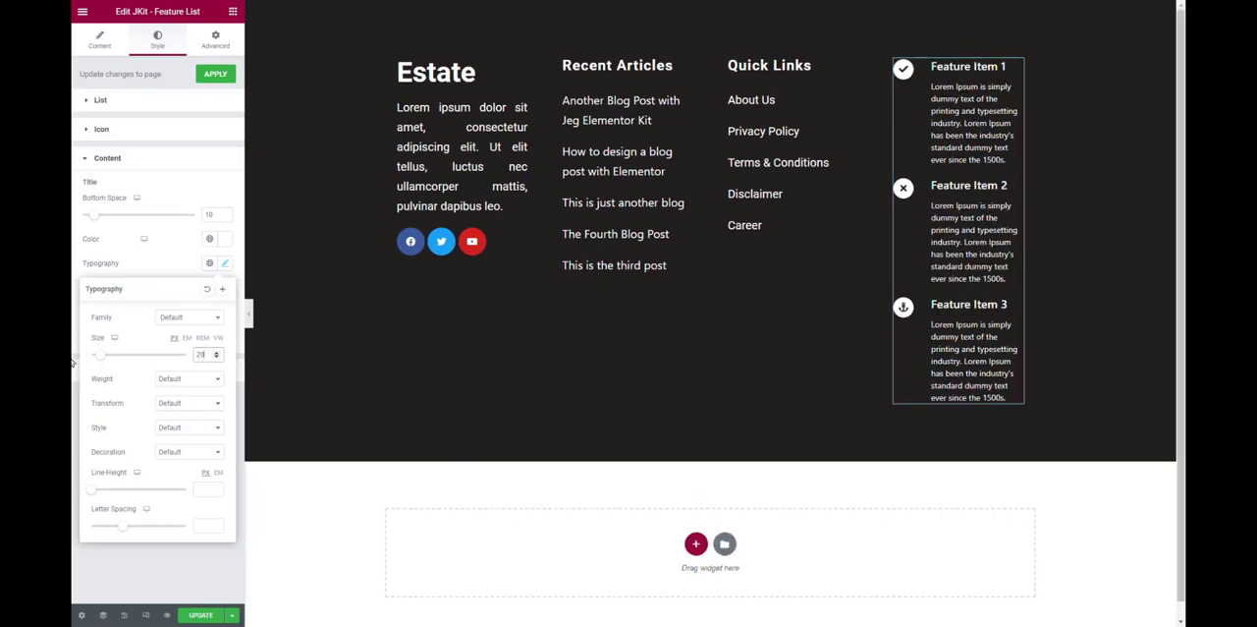
Replace the icon of Feature Item 1 with an outlined map pin, filtering the icon library by "map".
click(102, 51)
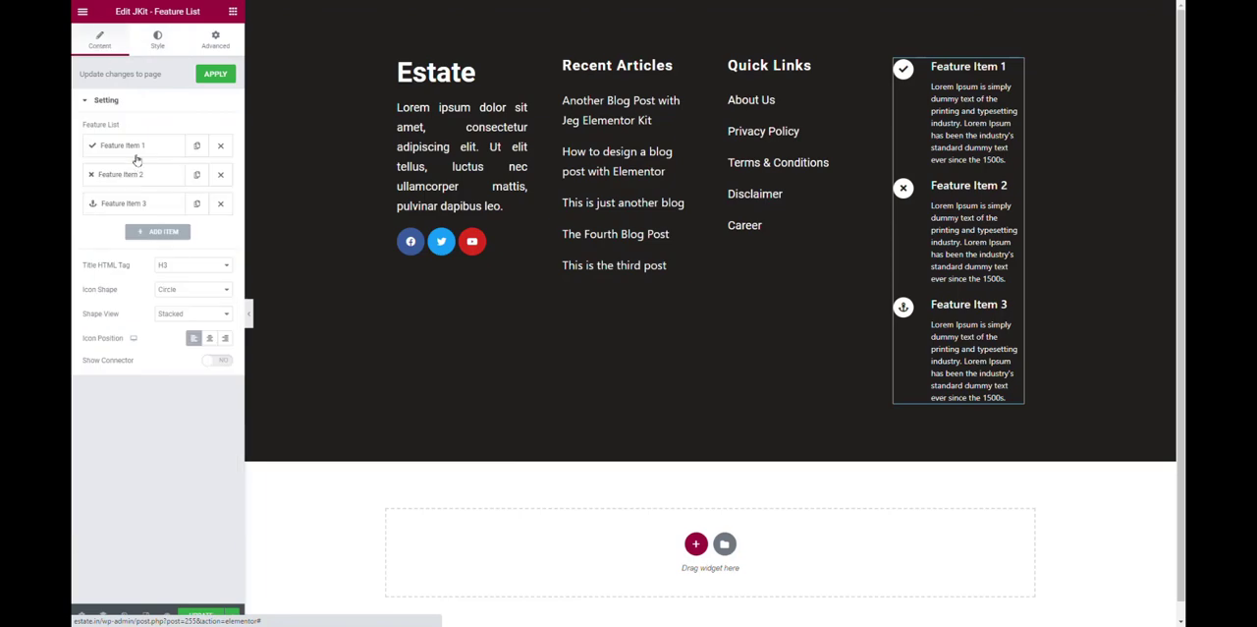
click(133, 152)
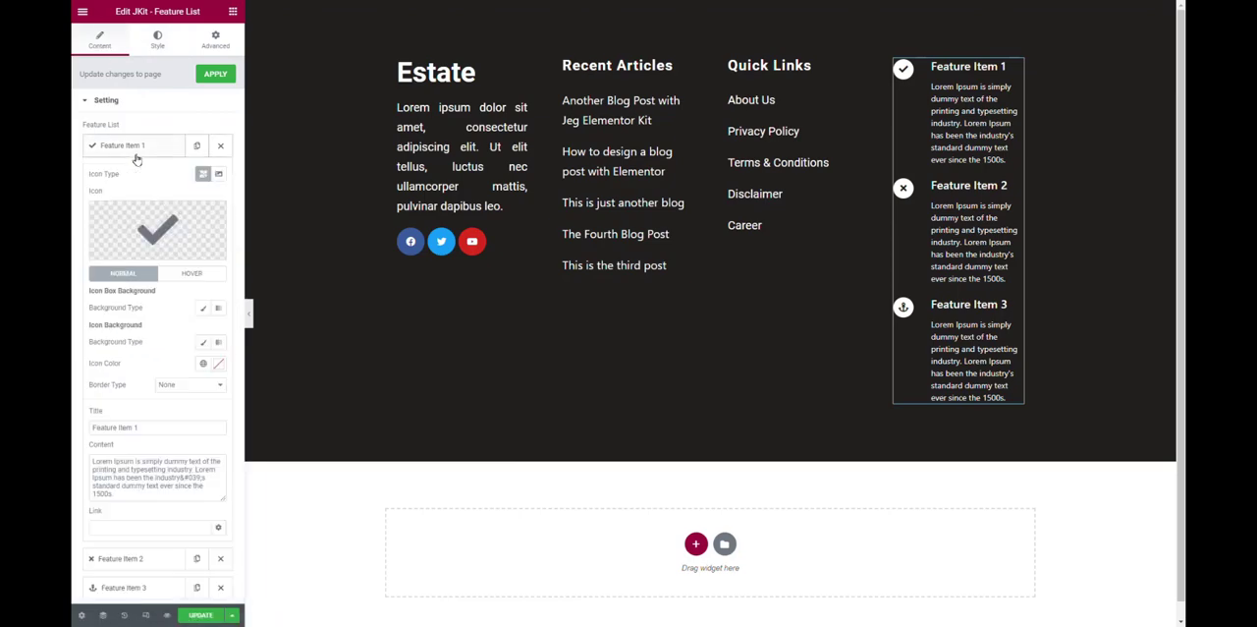
click(176, 226)
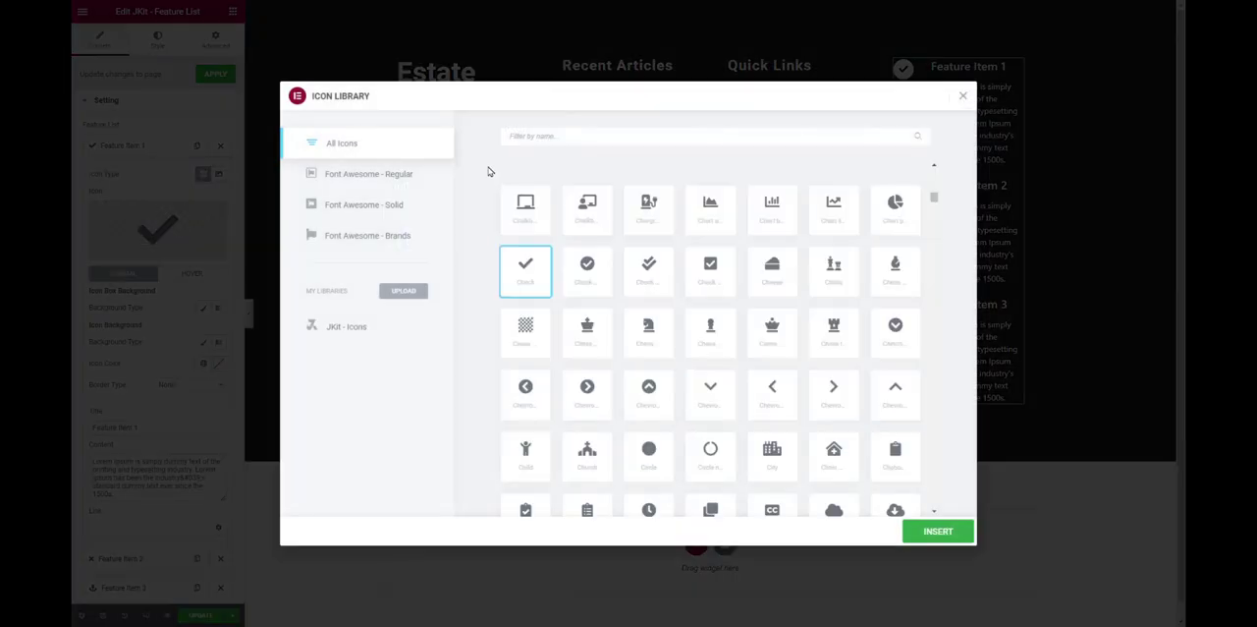
click(575, 136)
text(map)
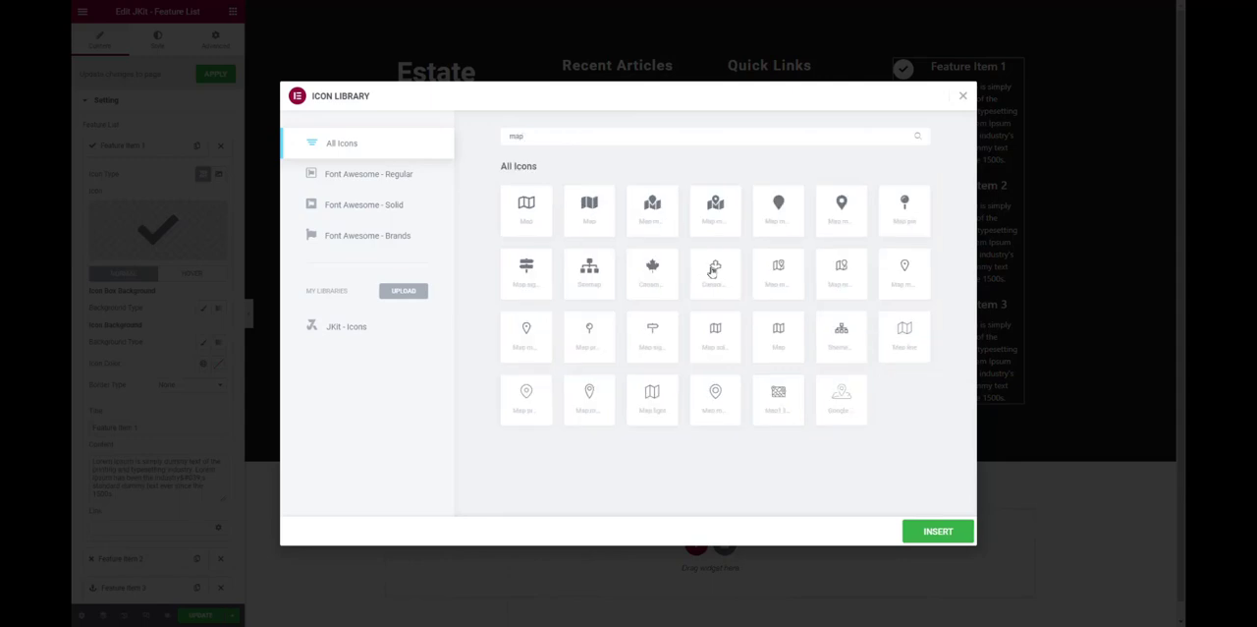
click(530, 395)
click(945, 530)
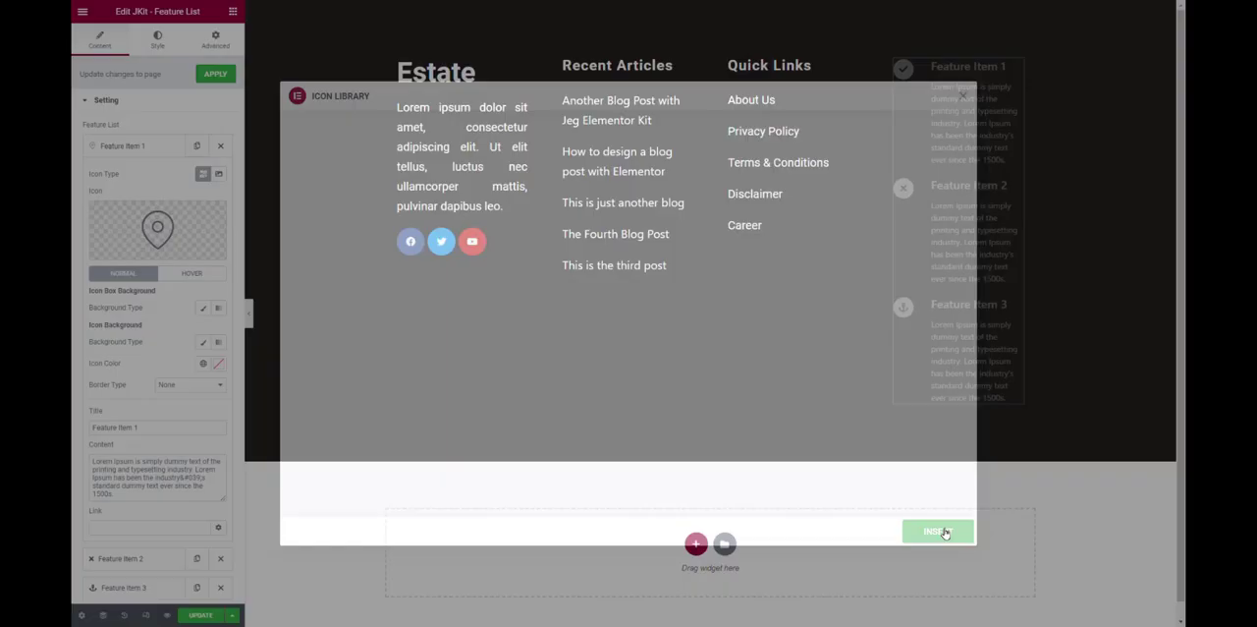
Retitle the first feature item "Address" and replace its placeholder content with the postal address.
triple_click(154, 427)
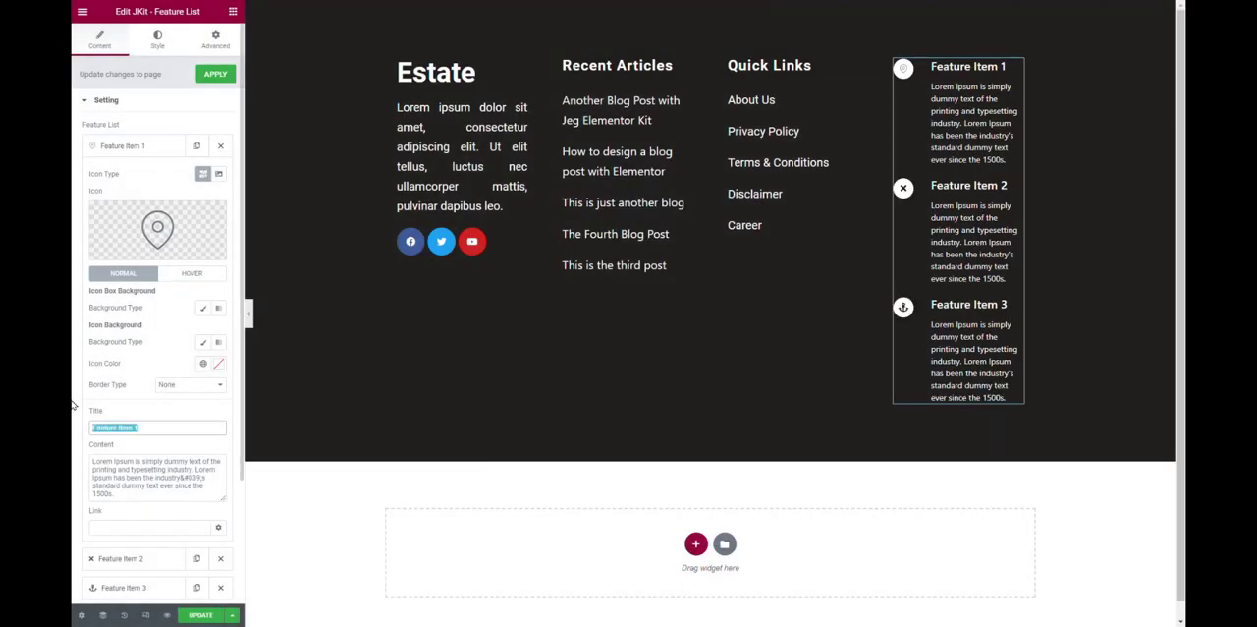
text(Address)
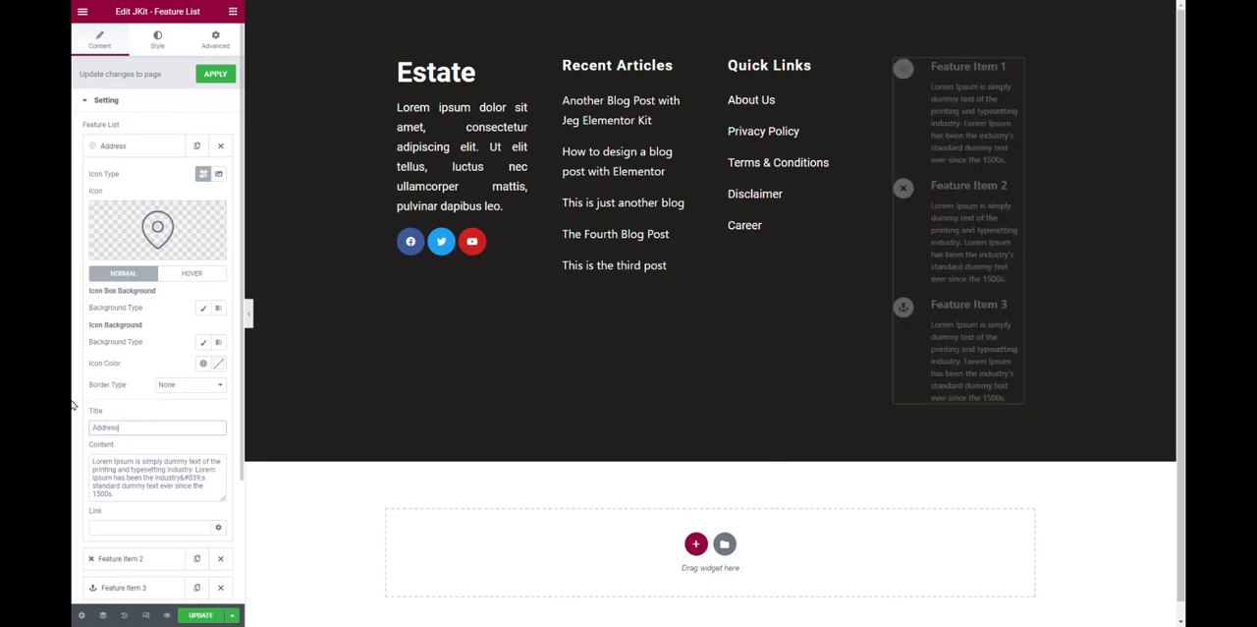
key(Tab)
key(ctrl+a)
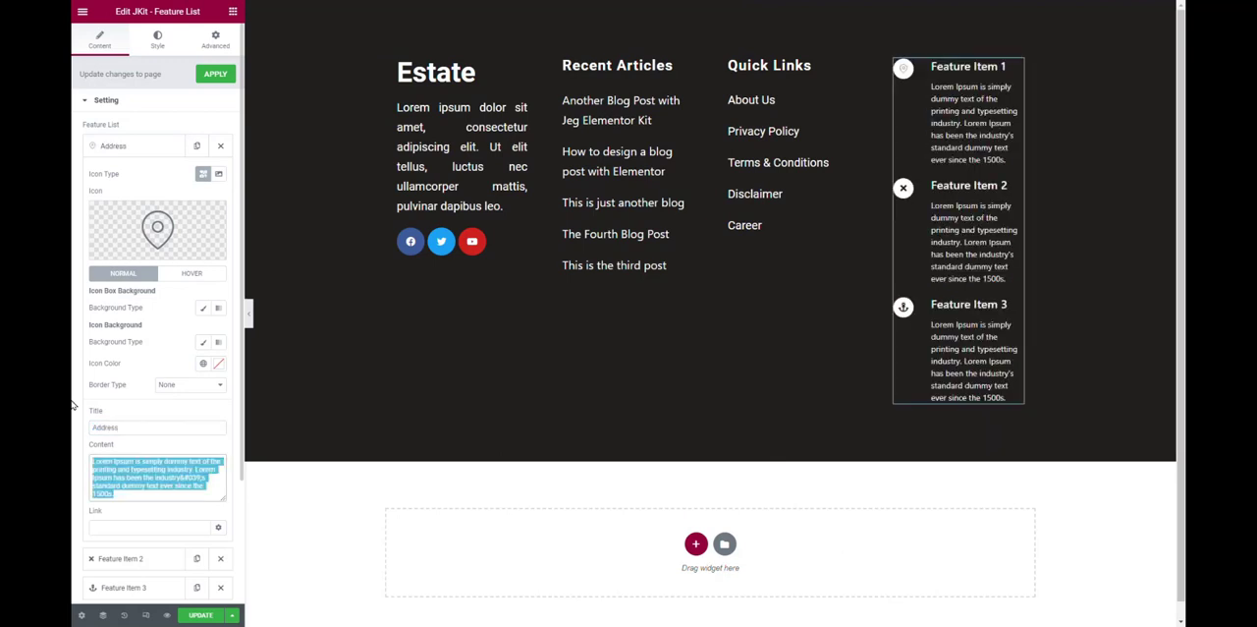
key(BackSpace)
text(Impha)
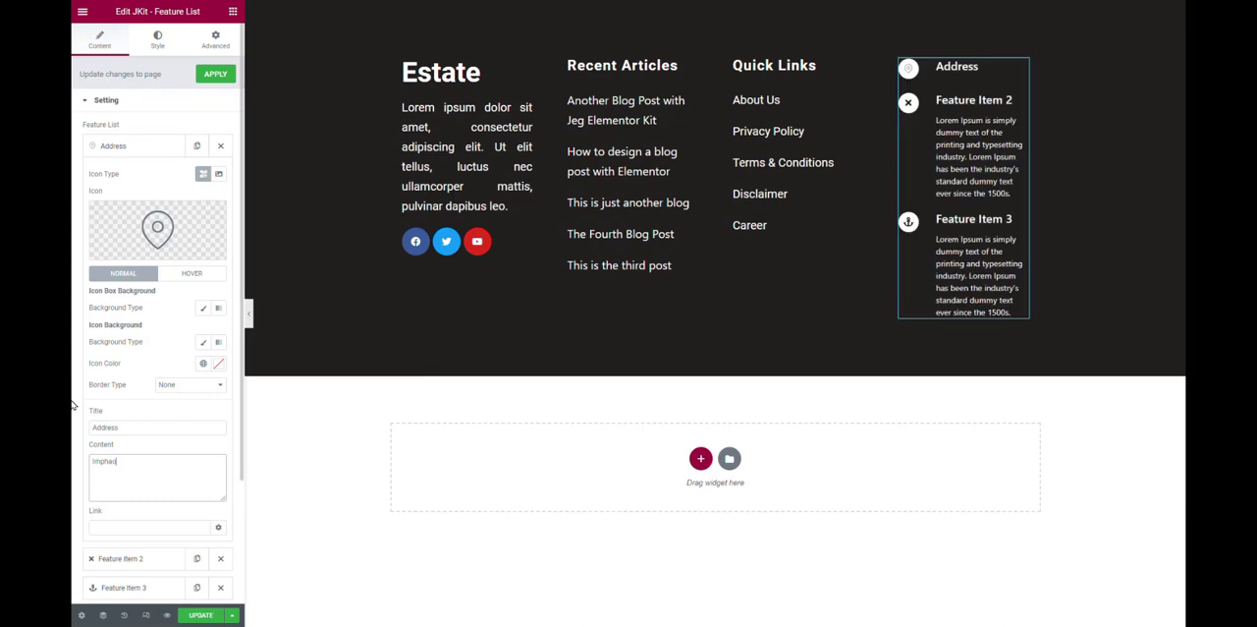
text(l, Manipou)
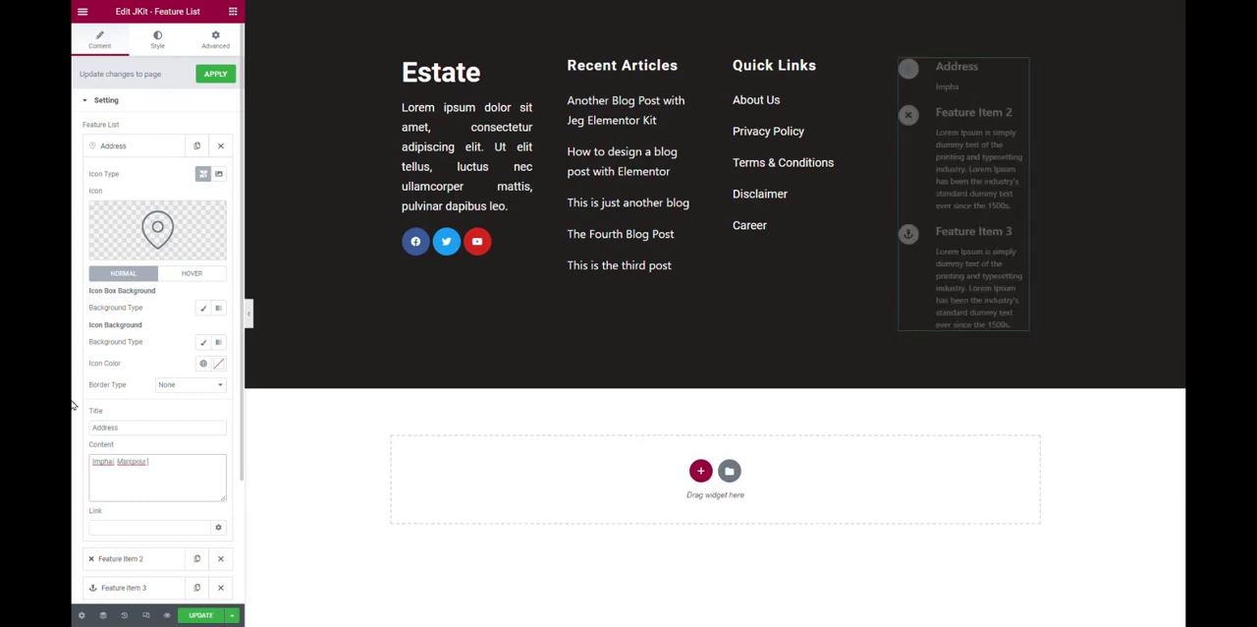
text(r -795001)
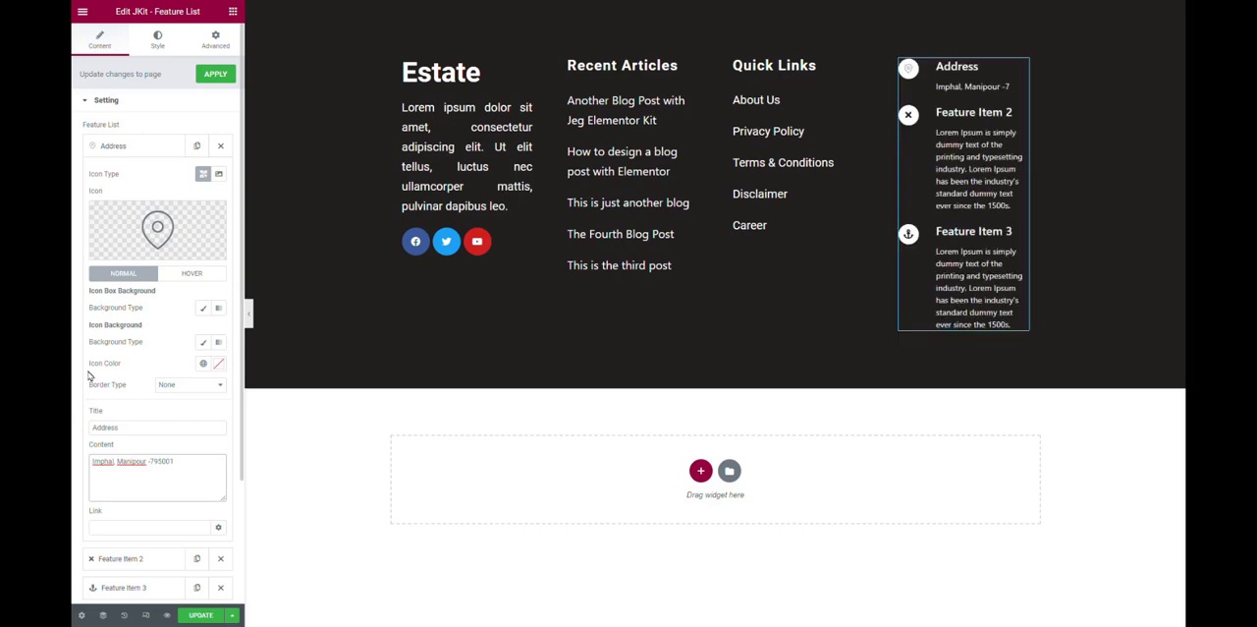
click(135, 147)
Replace the icon of Feature Item 2 with an outlined desk telephone, filtering the icon library by "phon".
click(148, 177)
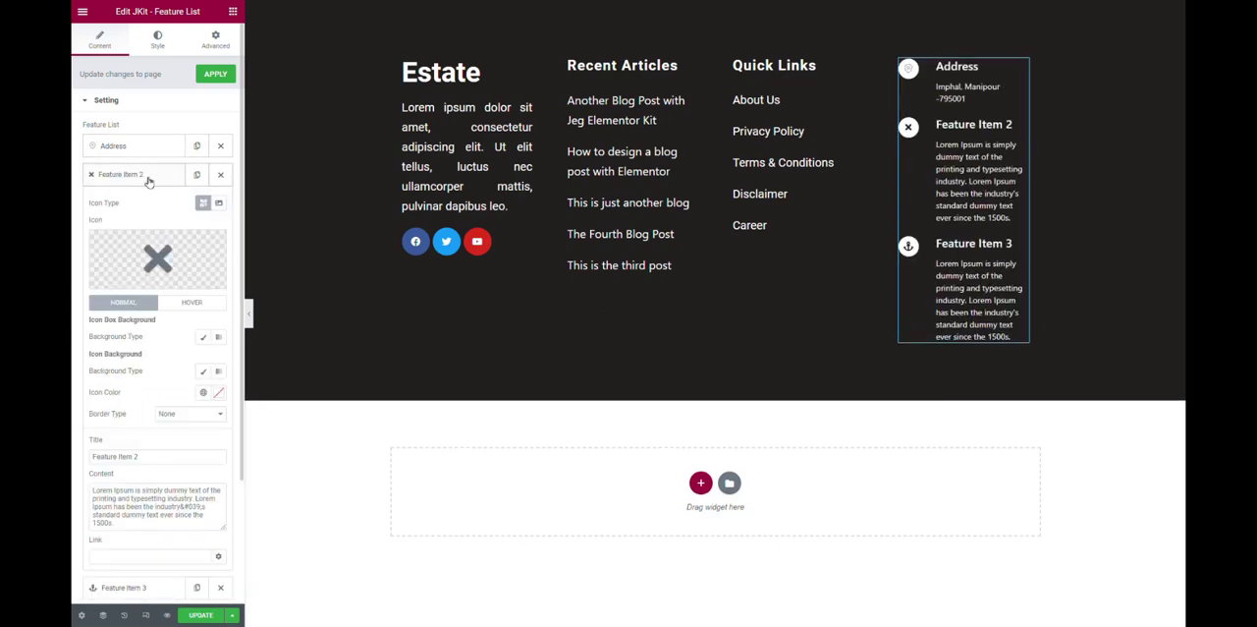
click(152, 236)
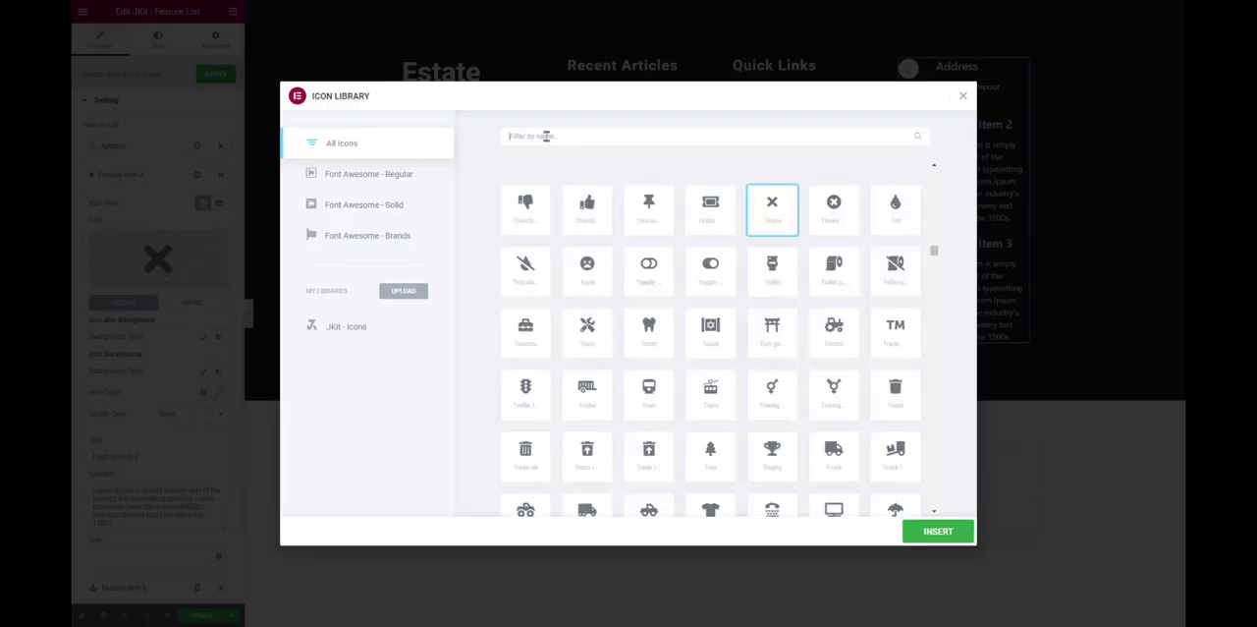
click(546, 135)
text(phon)
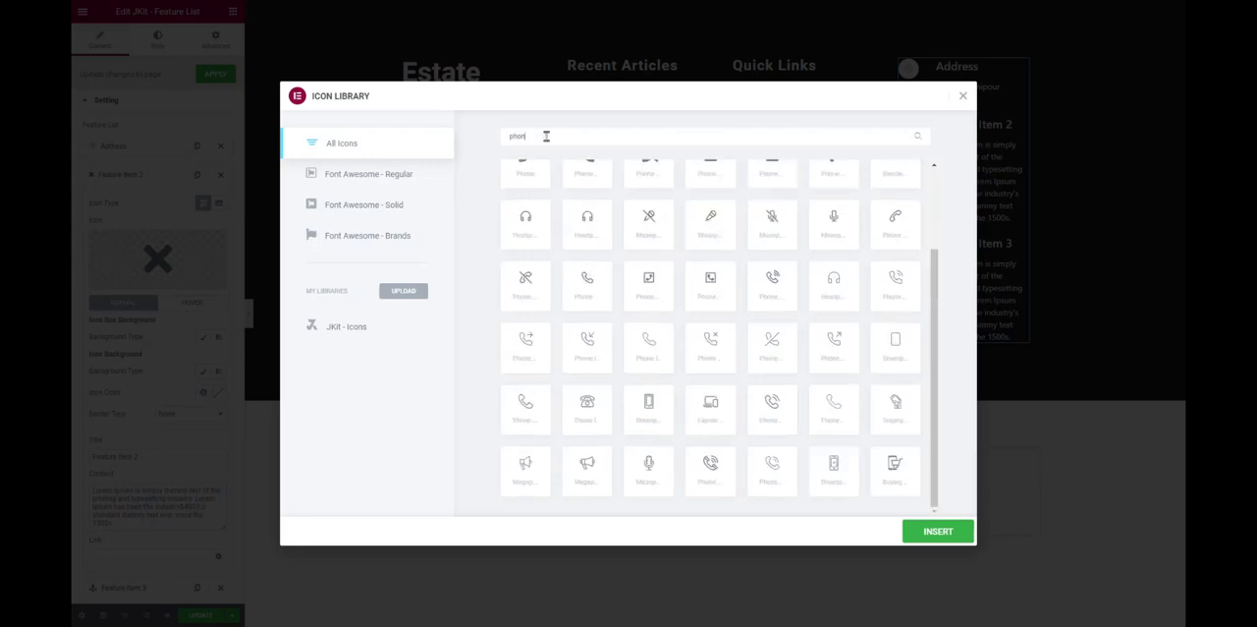
click(596, 420)
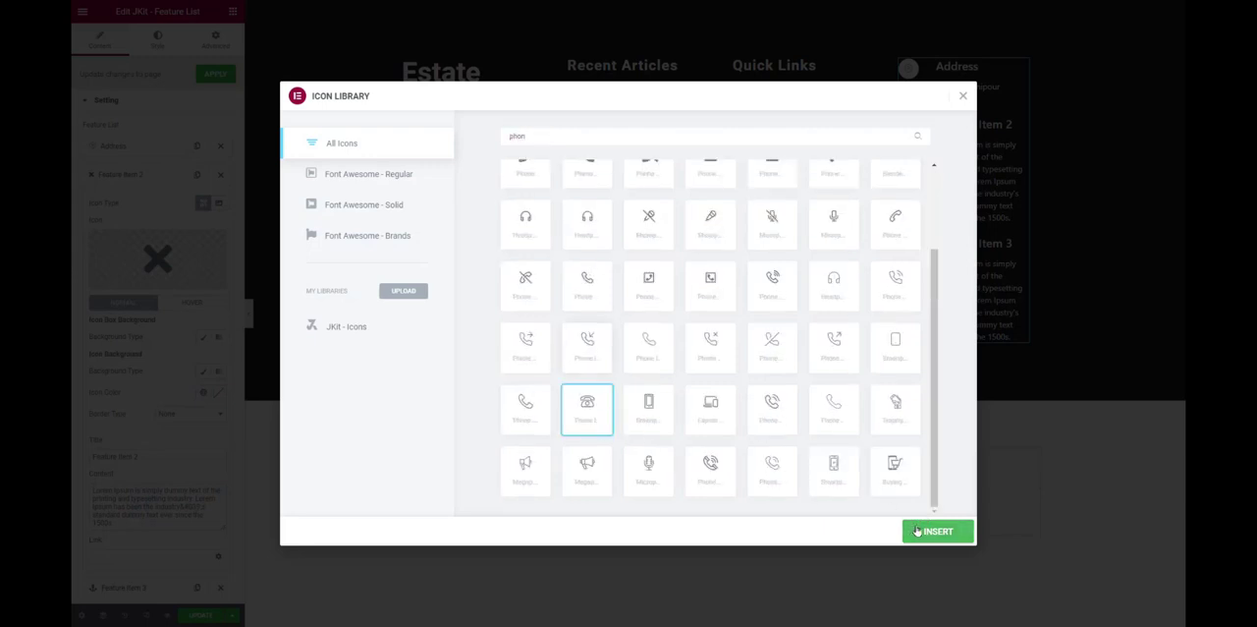
click(933, 531)
Retitle the second feature item "Phone" and replace its placeholder content with the contact phone number.
triple_click(172, 455)
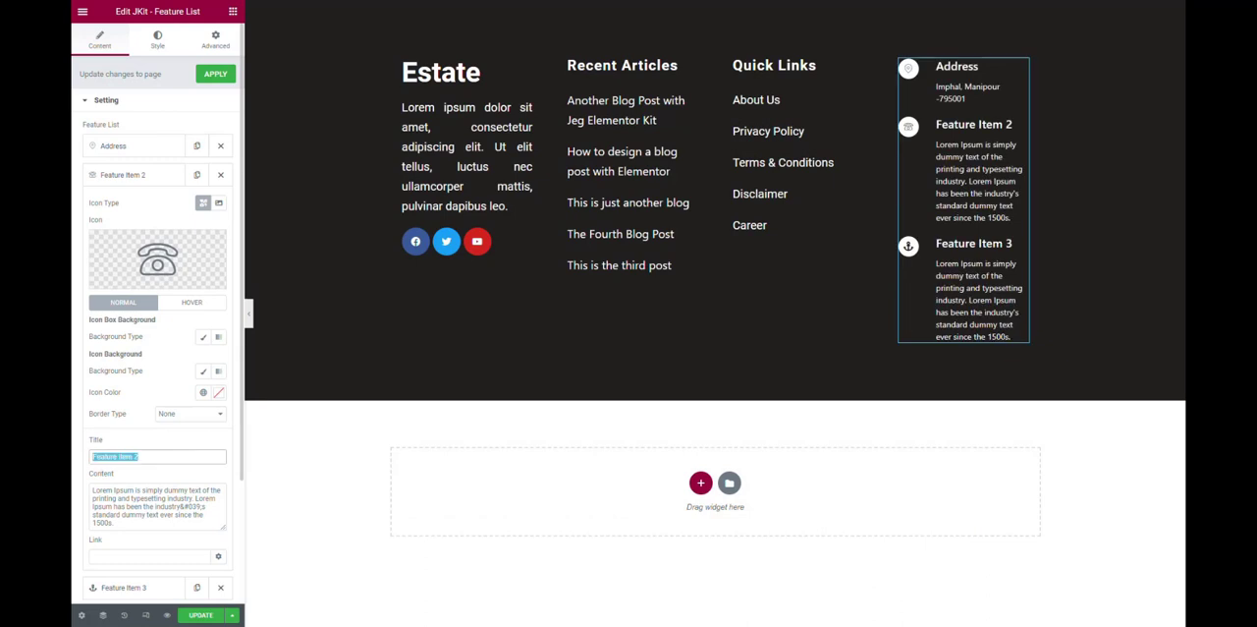
text(PHon)
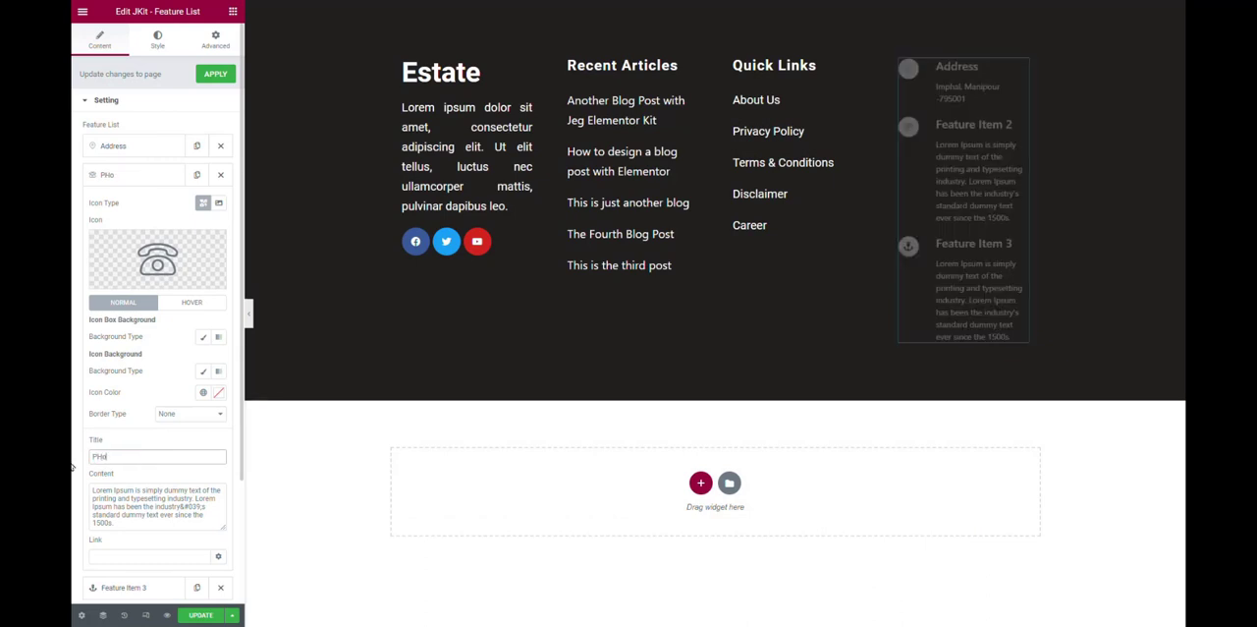
key(BackSpace)
key(BackSpace)
text(hone)
key(Tab)
key(ctrl+a)
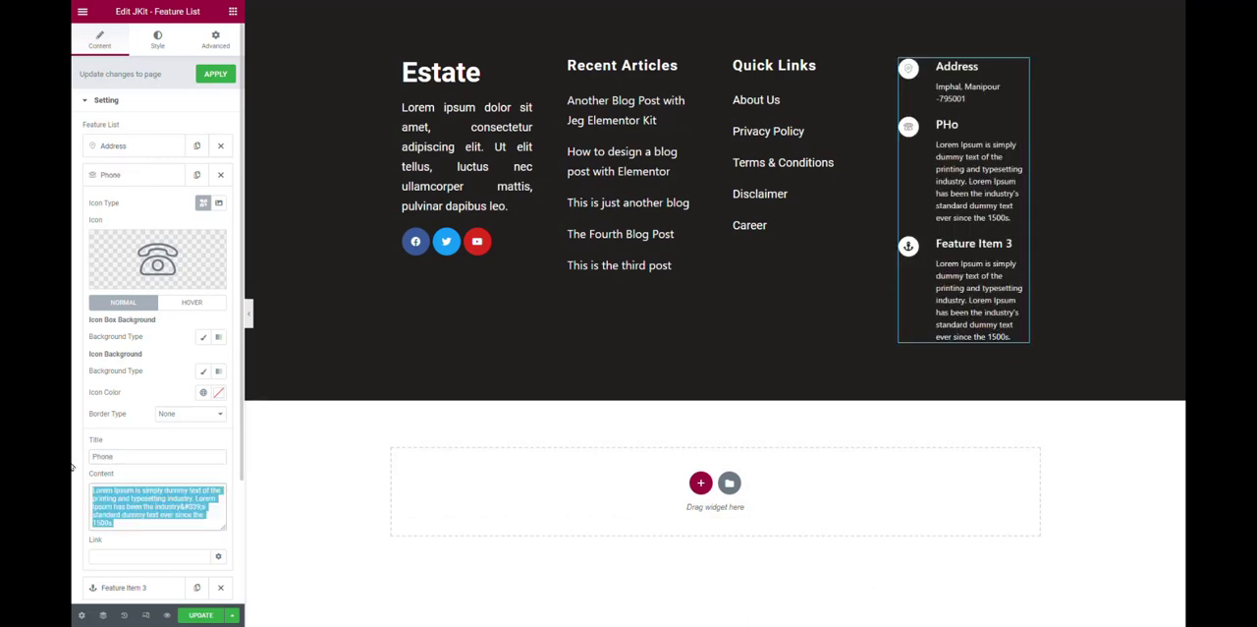
key(BackSpace)
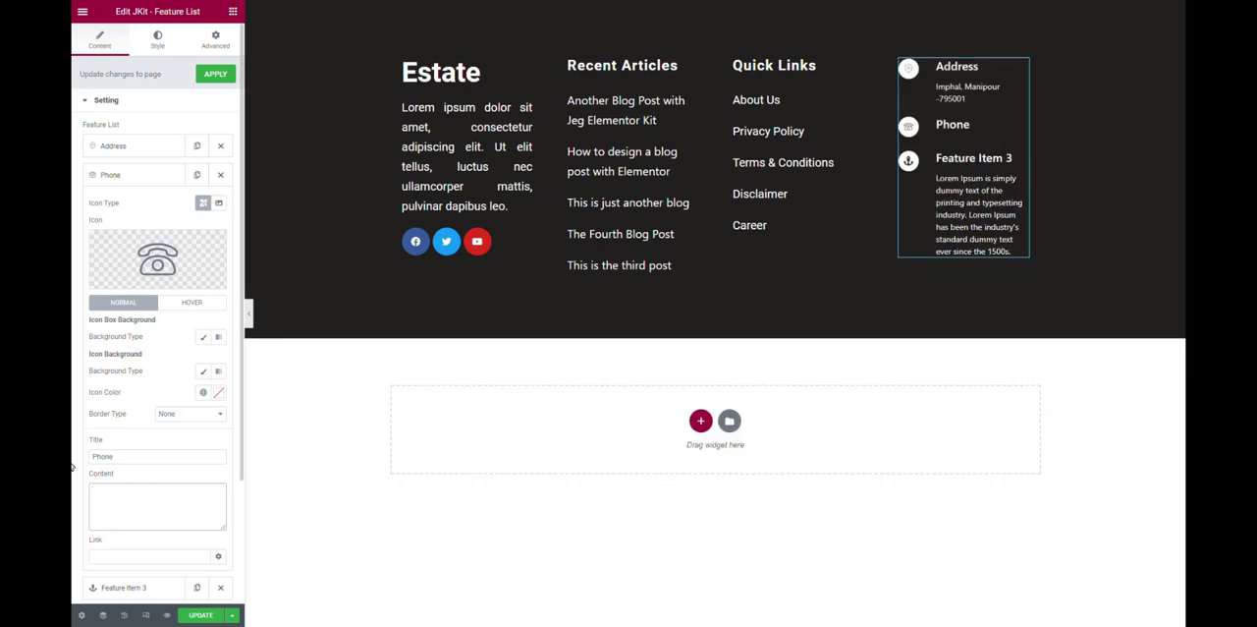
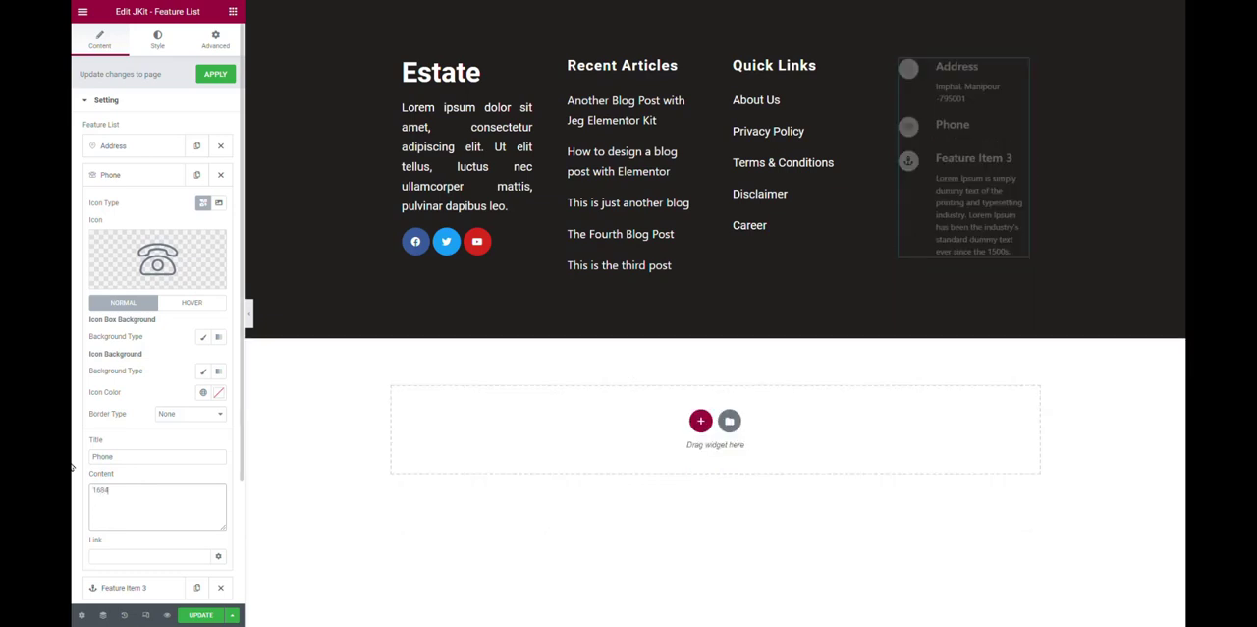
click(134, 177)
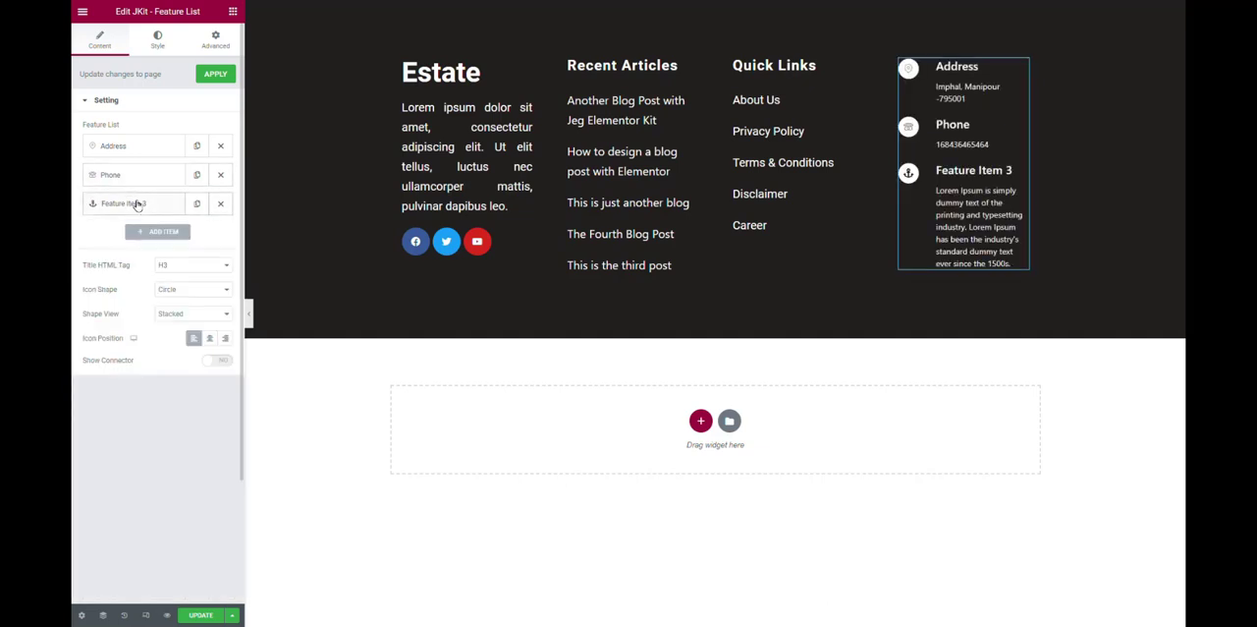
Replace the icon of Feature Item 3 with the outlined Envelope icon from the icon library.
click(153, 207)
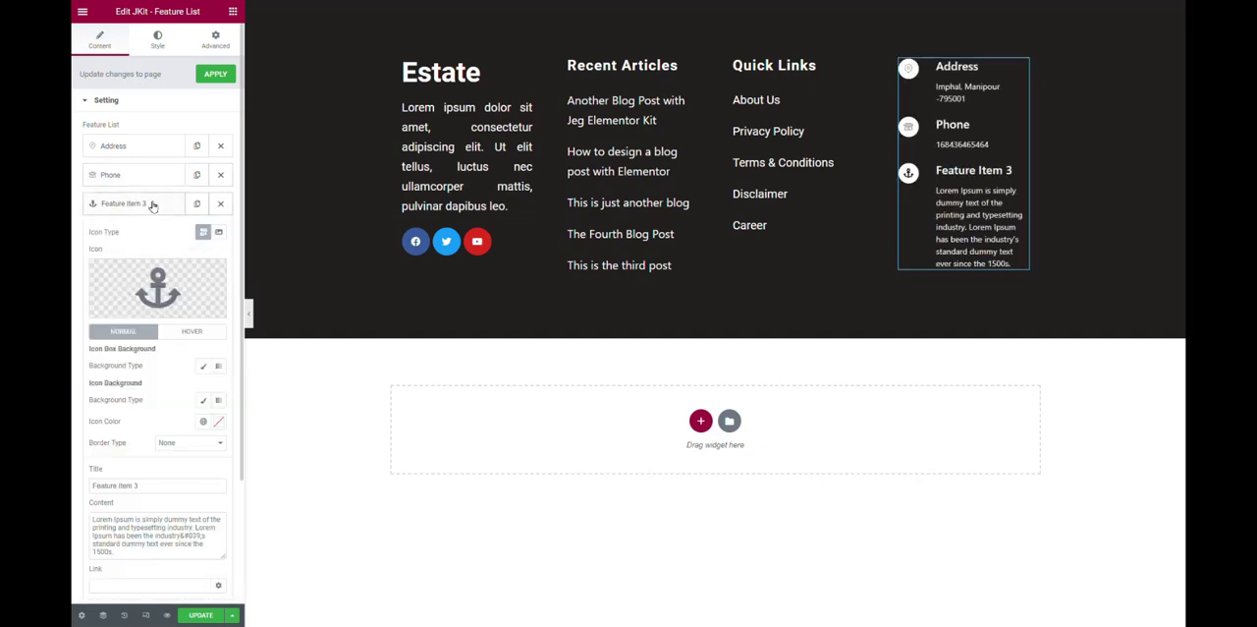
click(172, 283)
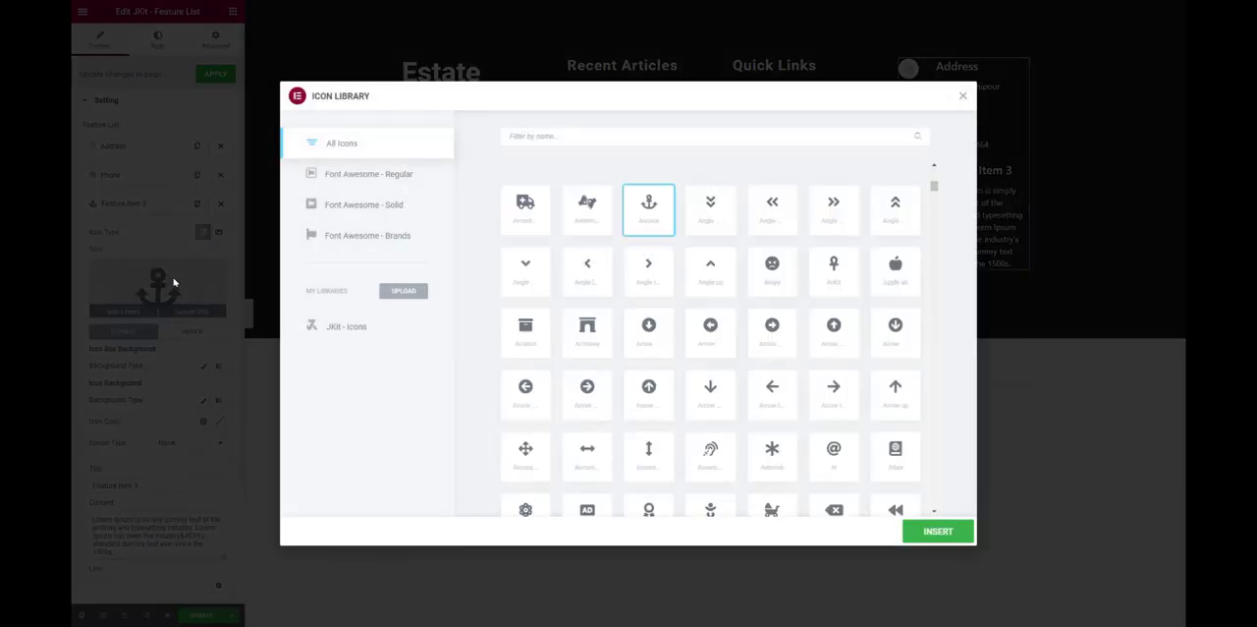
click(614, 140)
text(envel)
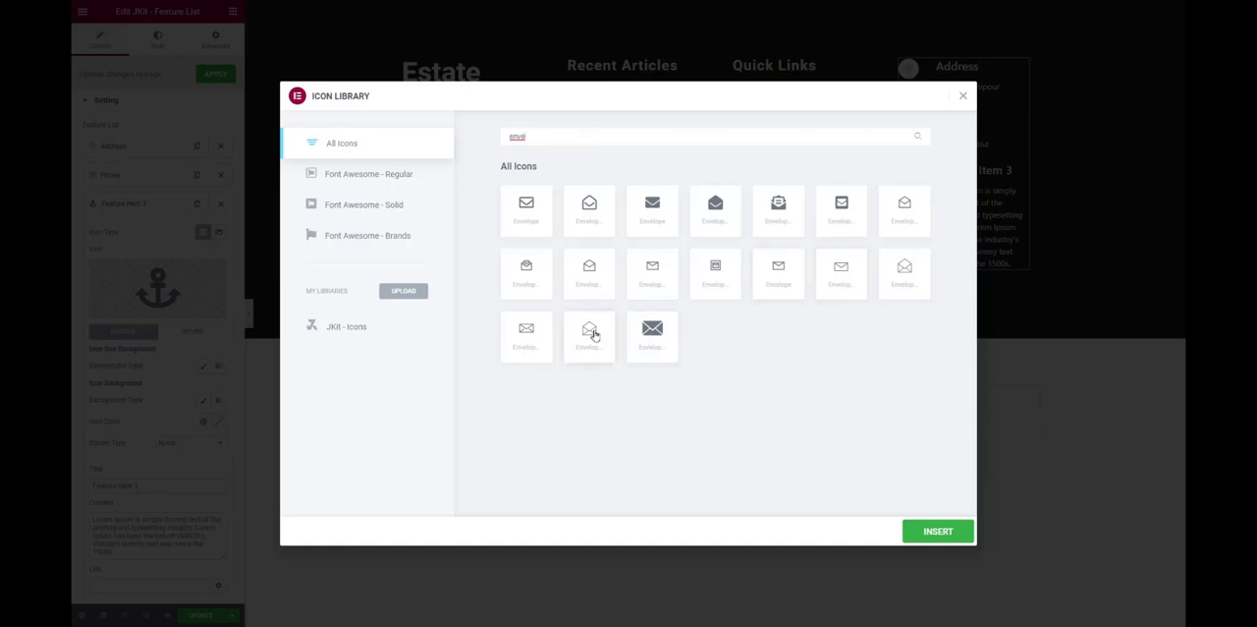
click(532, 218)
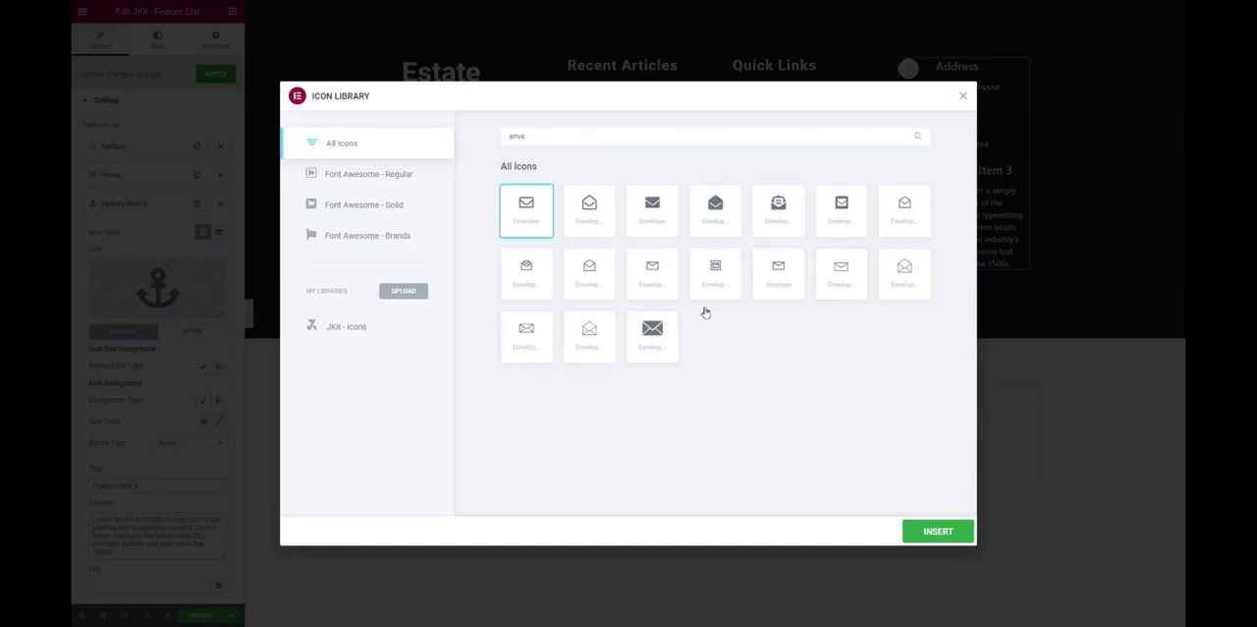
click(933, 534)
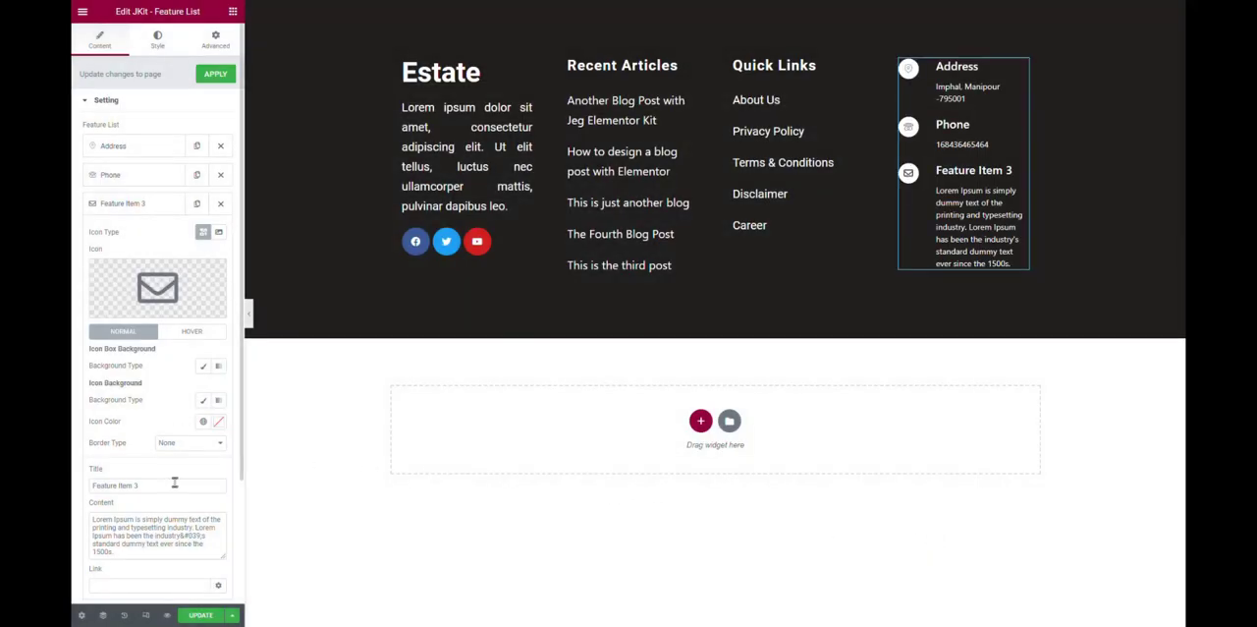
Retitle the third feature item "Email" and replace its placeholder content with the contact's e-mail address.
drag(174, 484, 72, 477)
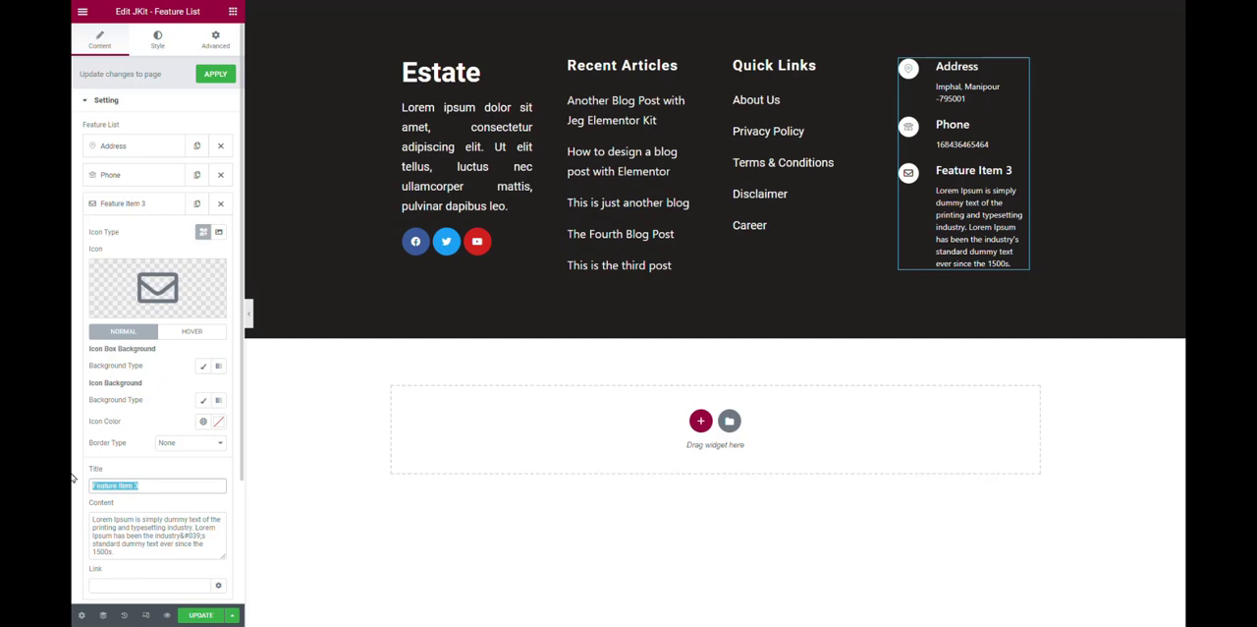
text(Email)
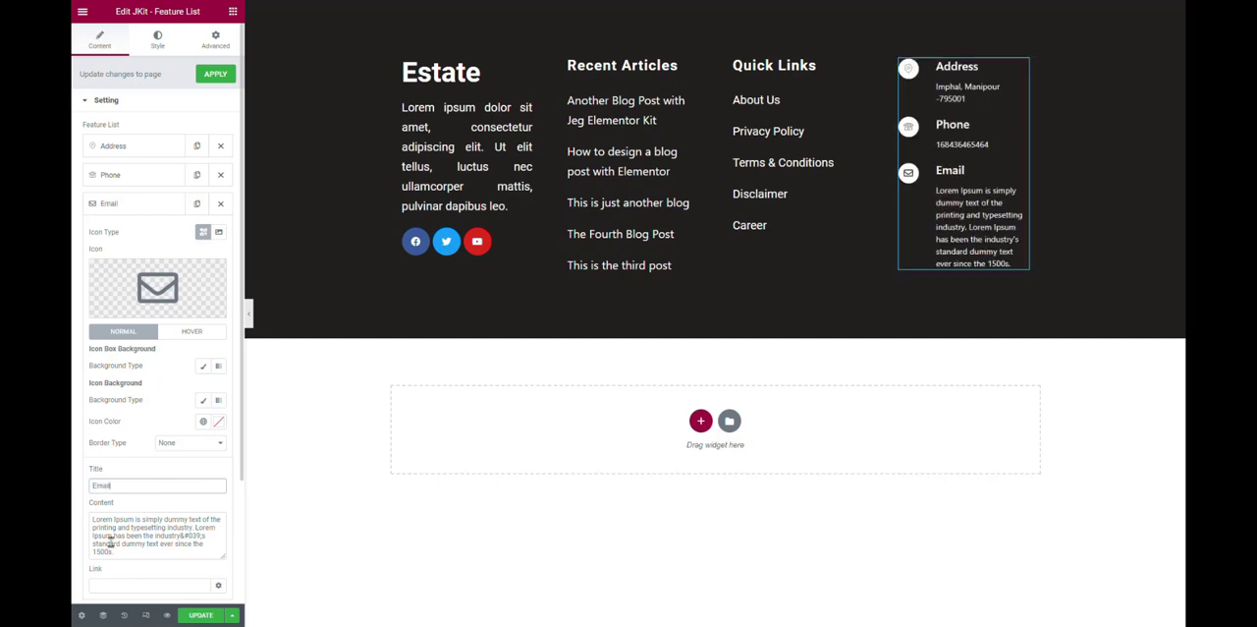
click(111, 542)
key(ctrl+a)
key(BackSpace)
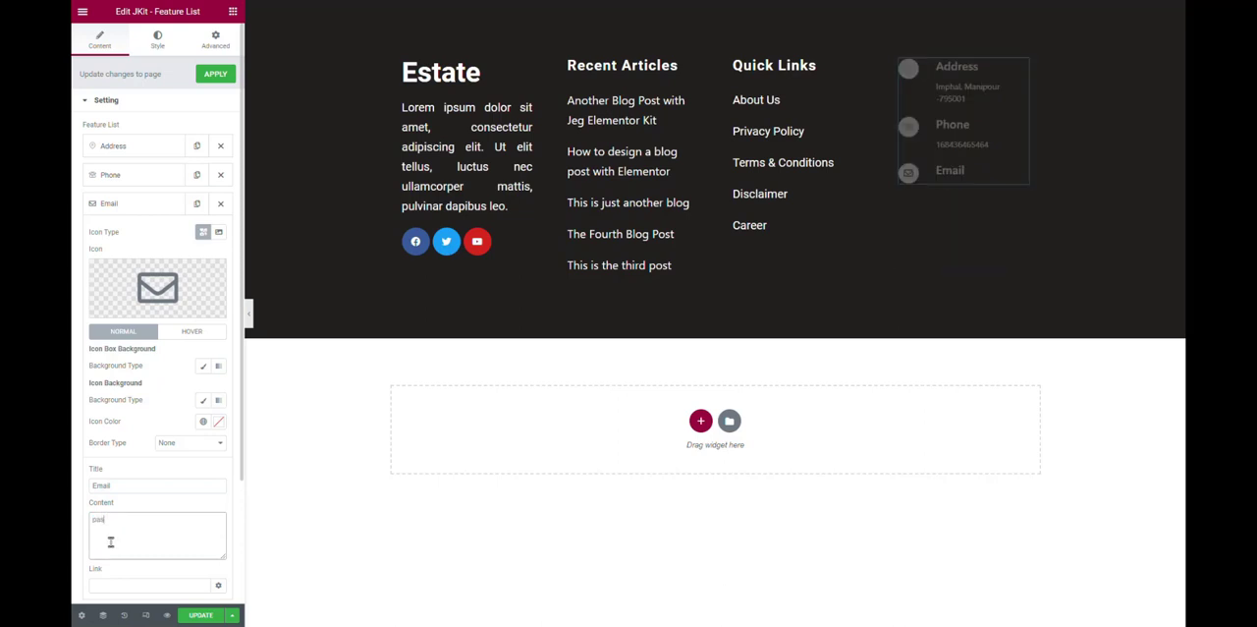
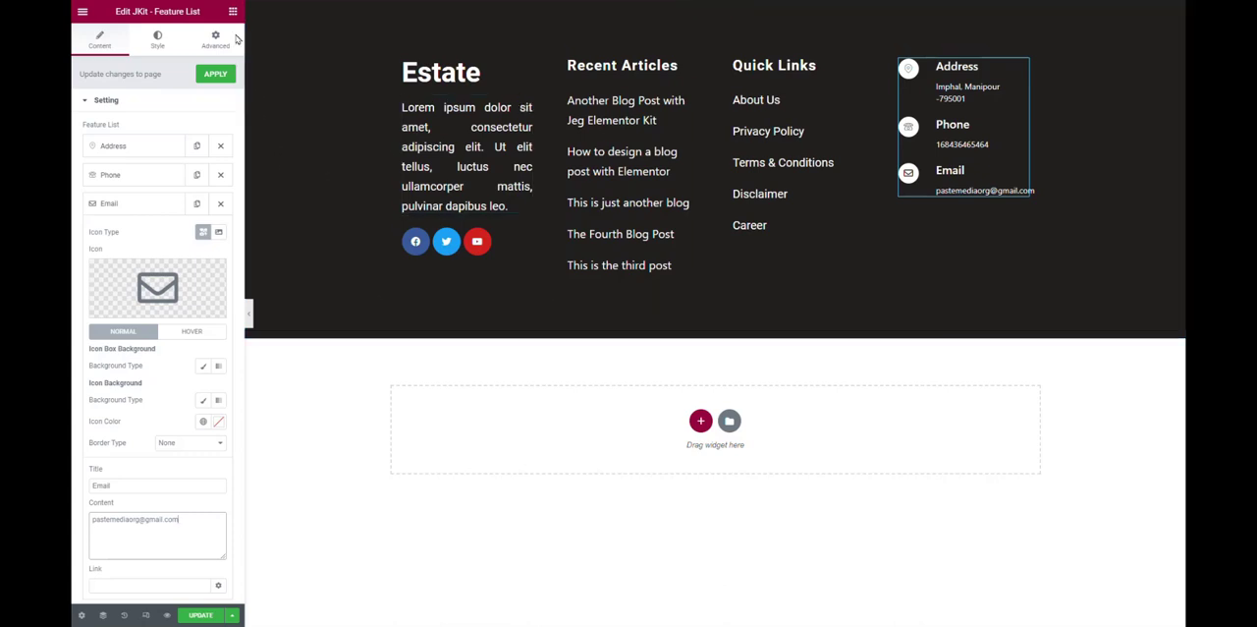
Paste the copied "Quick Links" heading into the fourth column and move it above the Feature List.
right_click(860, 62)
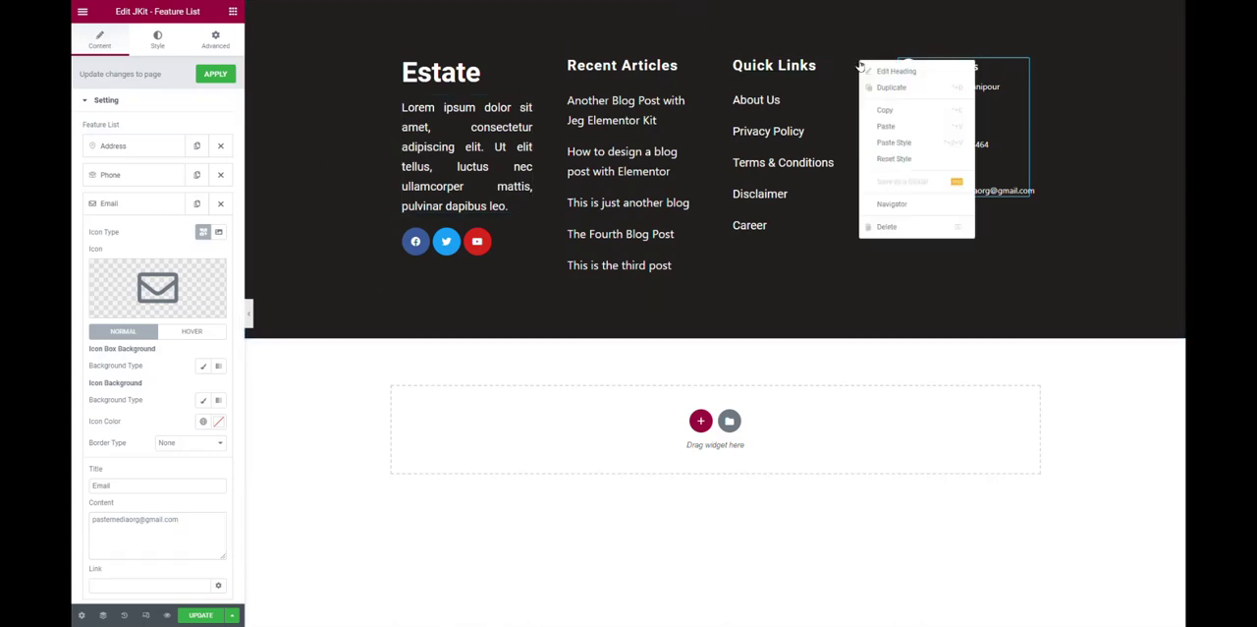
click(895, 126)
right_click(929, 51)
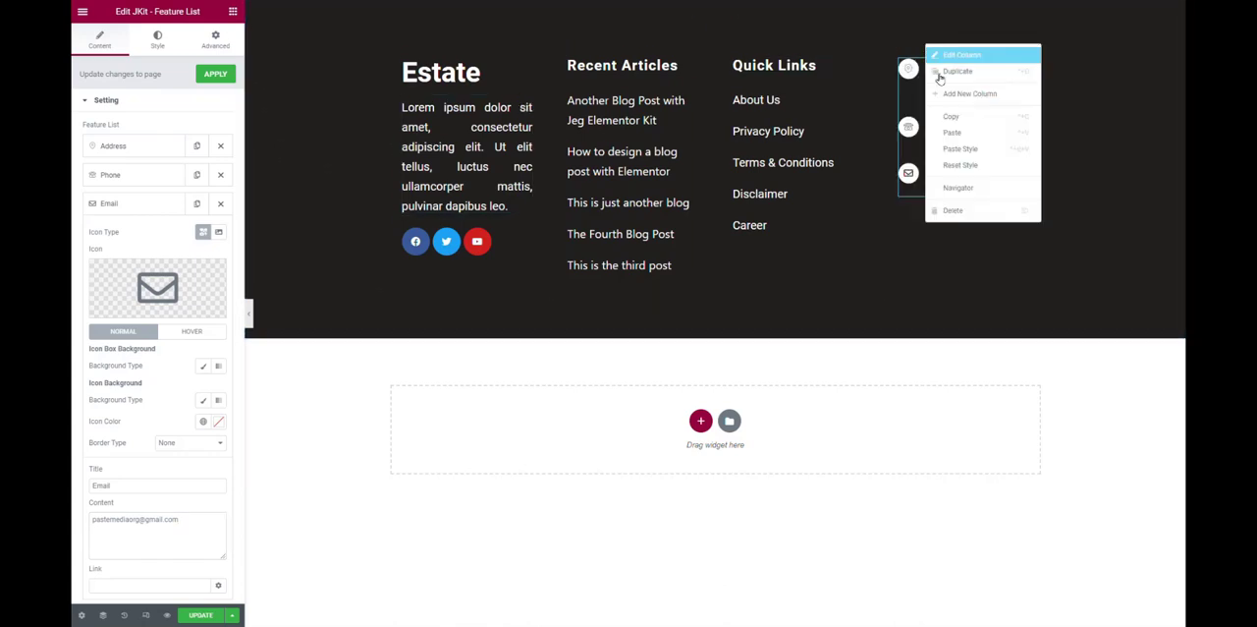
click(965, 133)
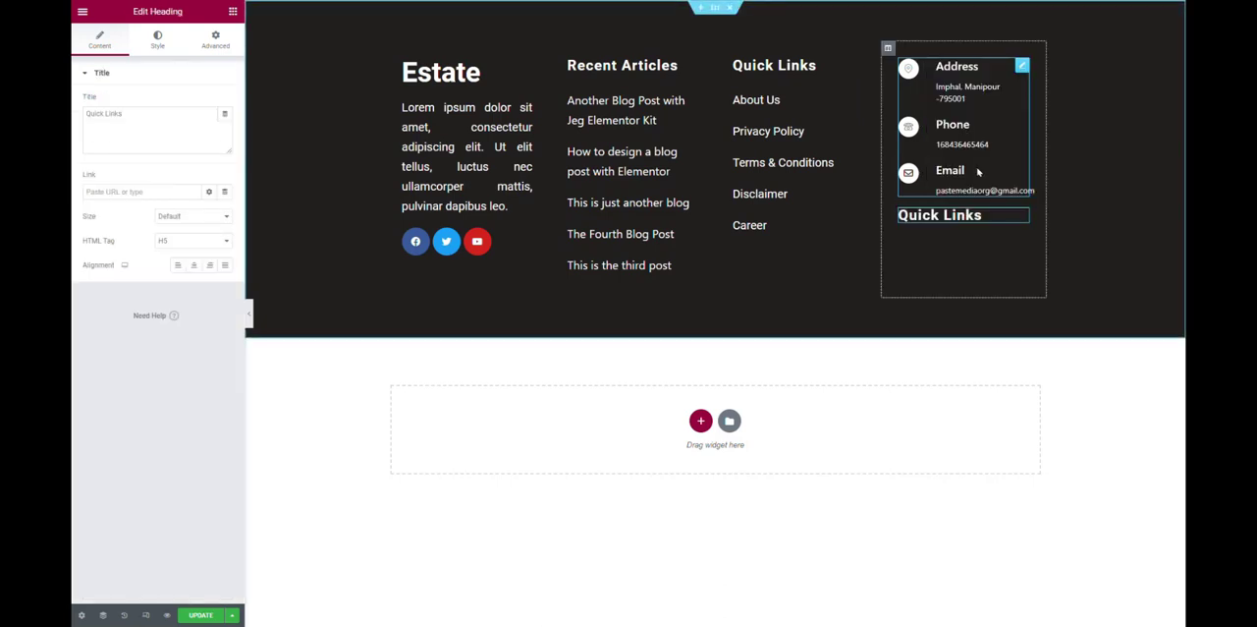
drag(1011, 172, 957, 54)
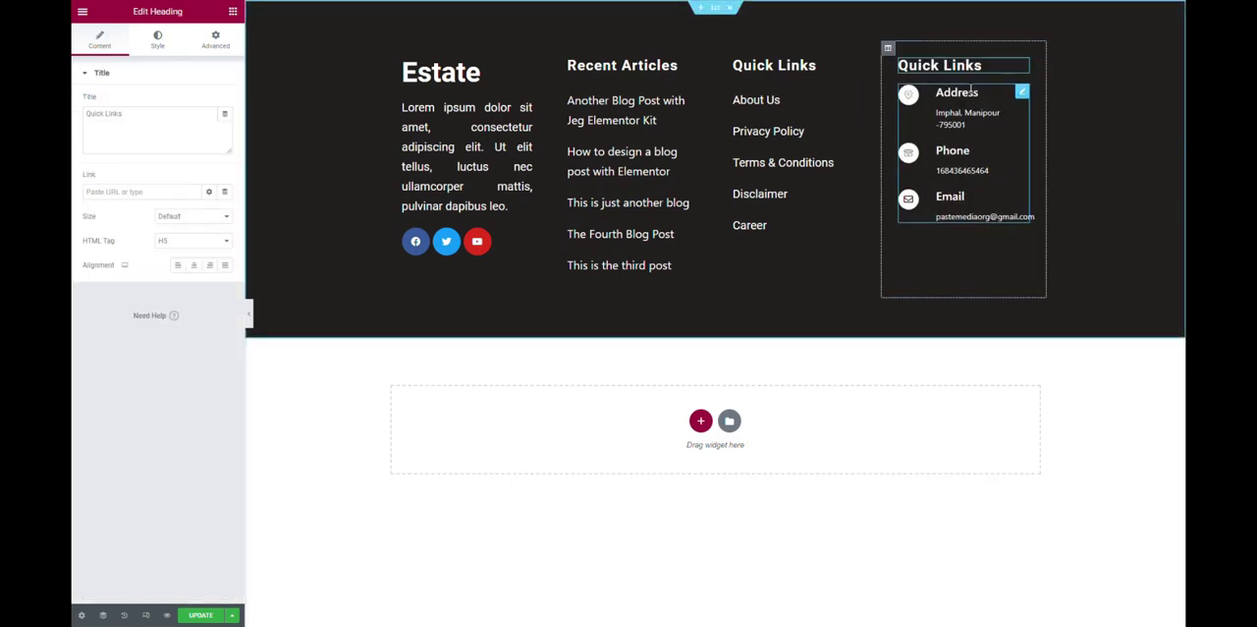
Change the text of the fourth column's heading to "Contact Info".
triple_click(177, 121)
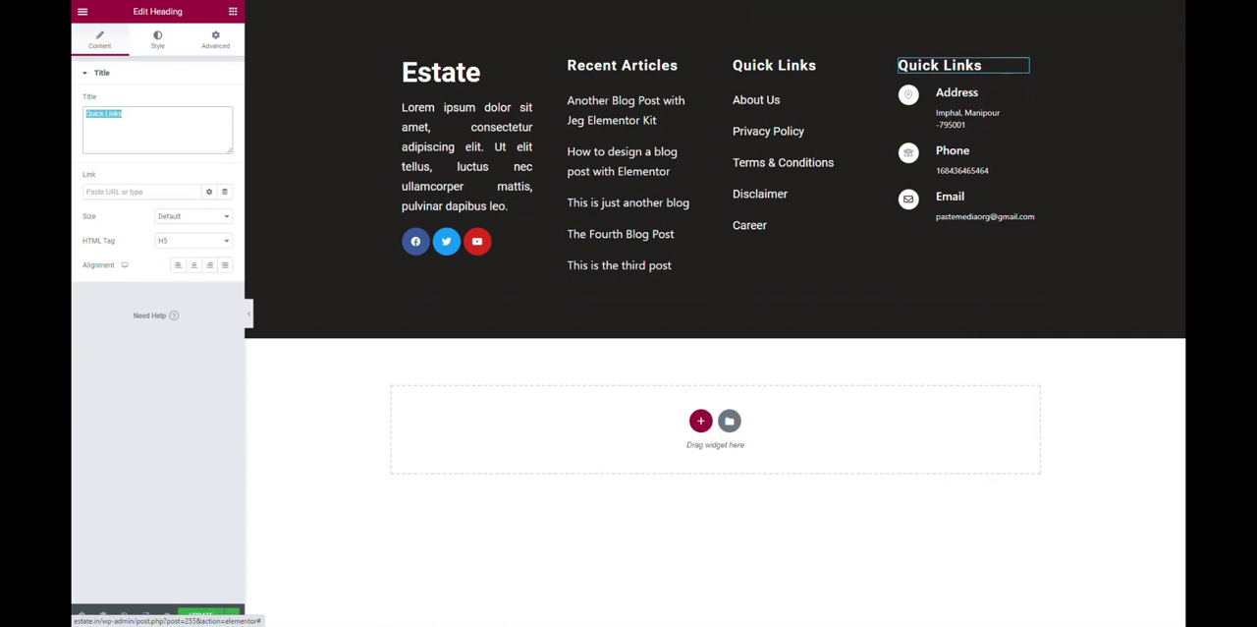
text(Contact)
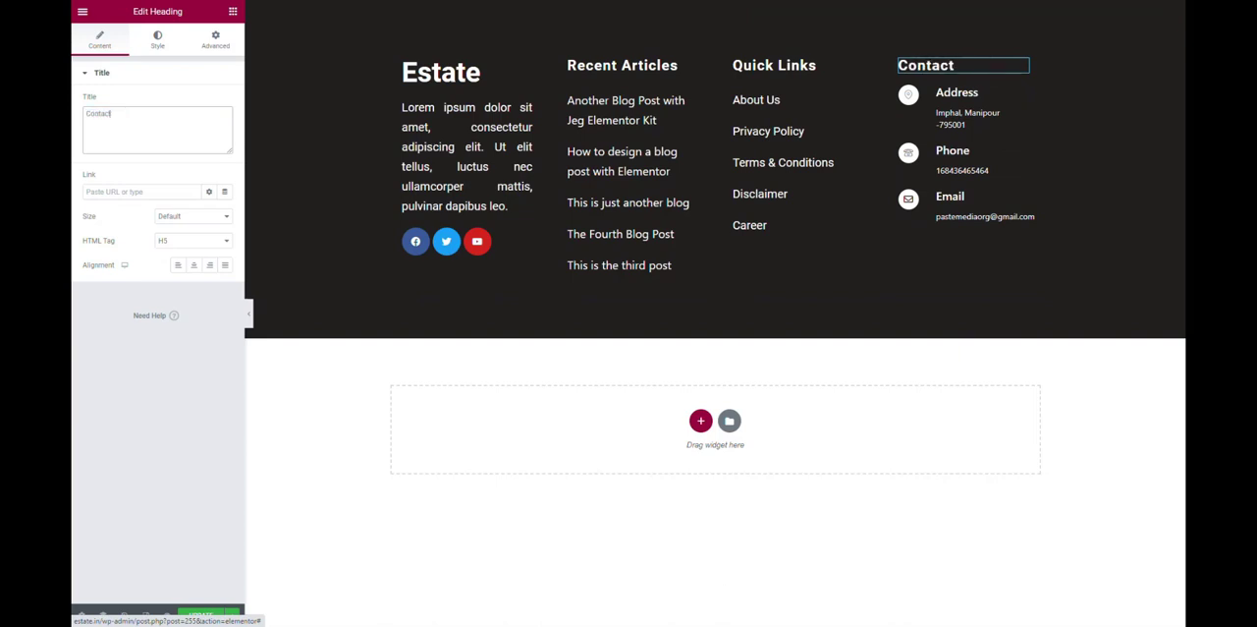
text( Info)
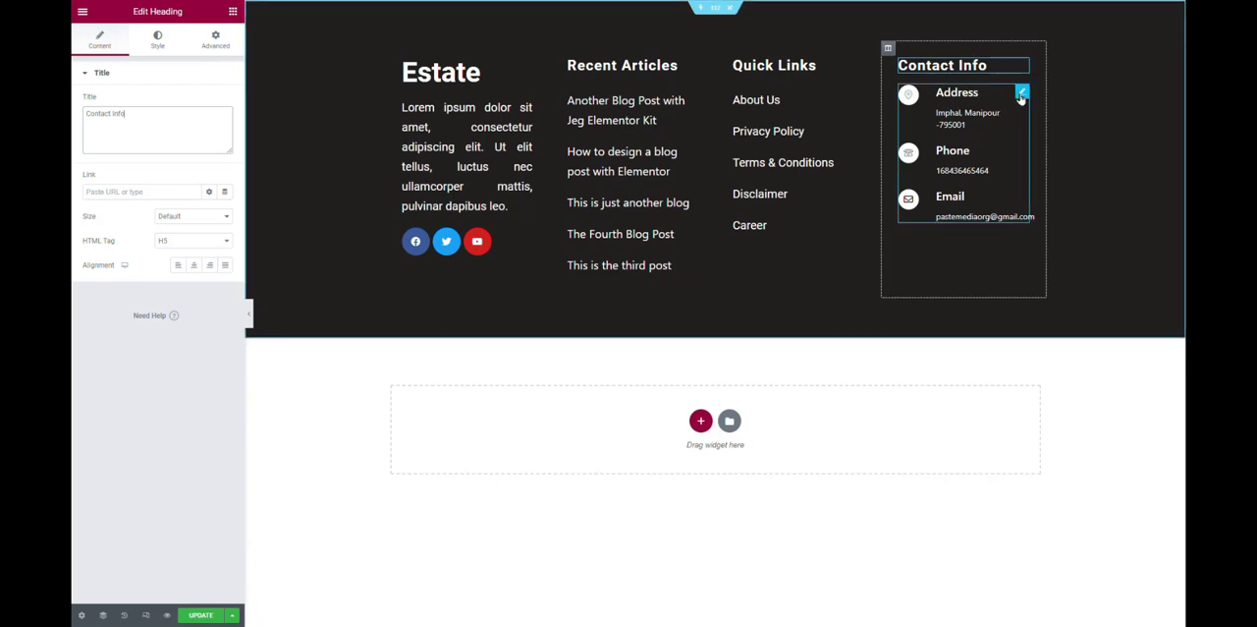
Set the bottom margin of the Contact Info heading to 10 px and preview the footer without the editing panel.
click(212, 39)
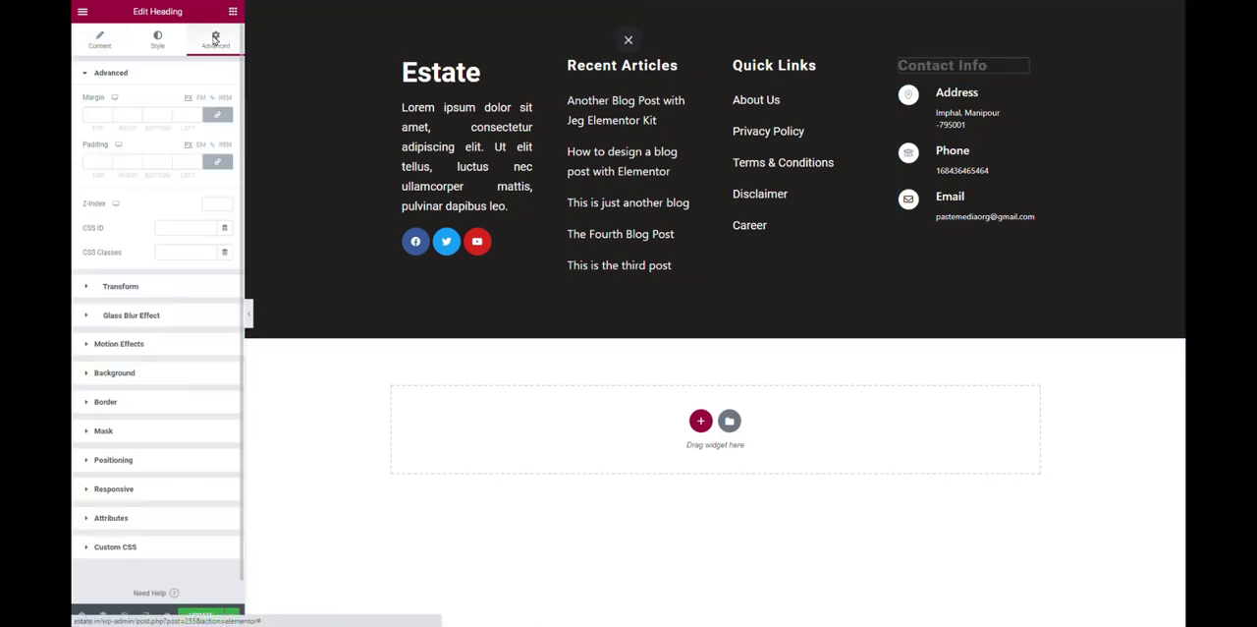
click(162, 115)
text(10)
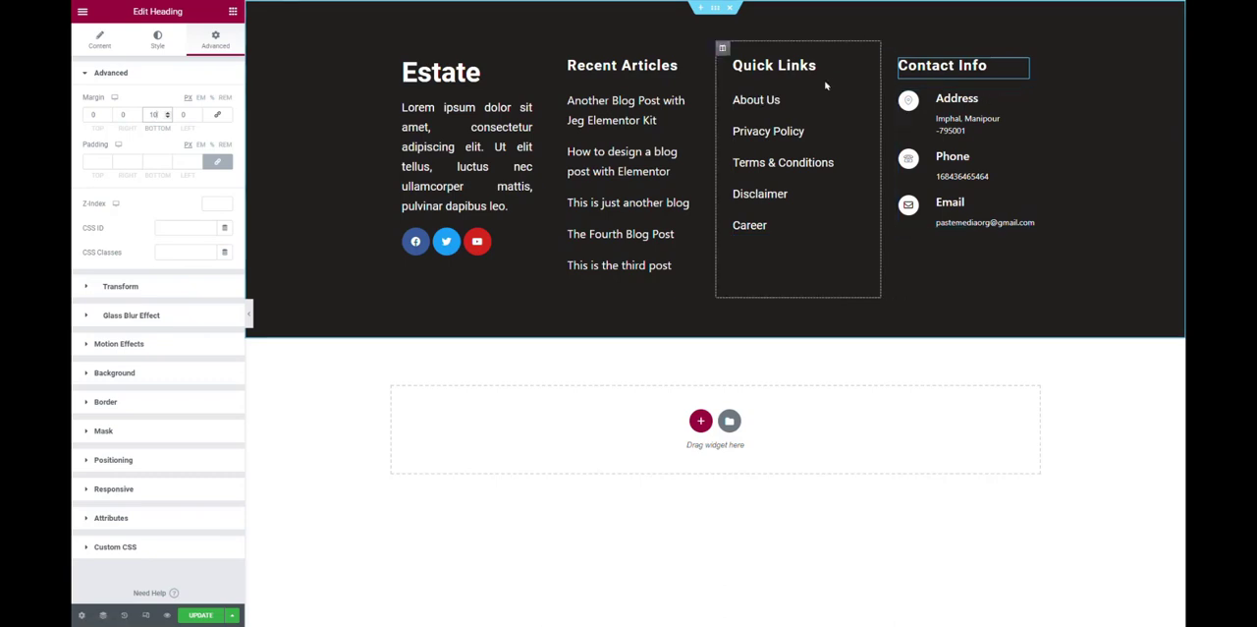
click(249, 313)
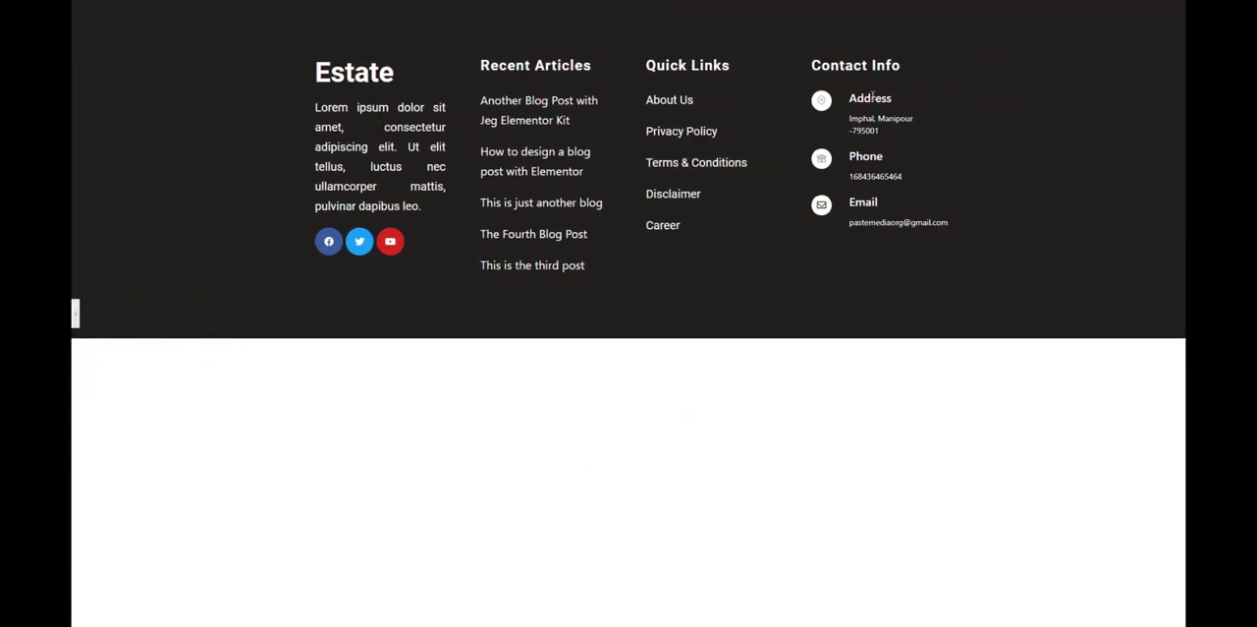
click(75, 314)
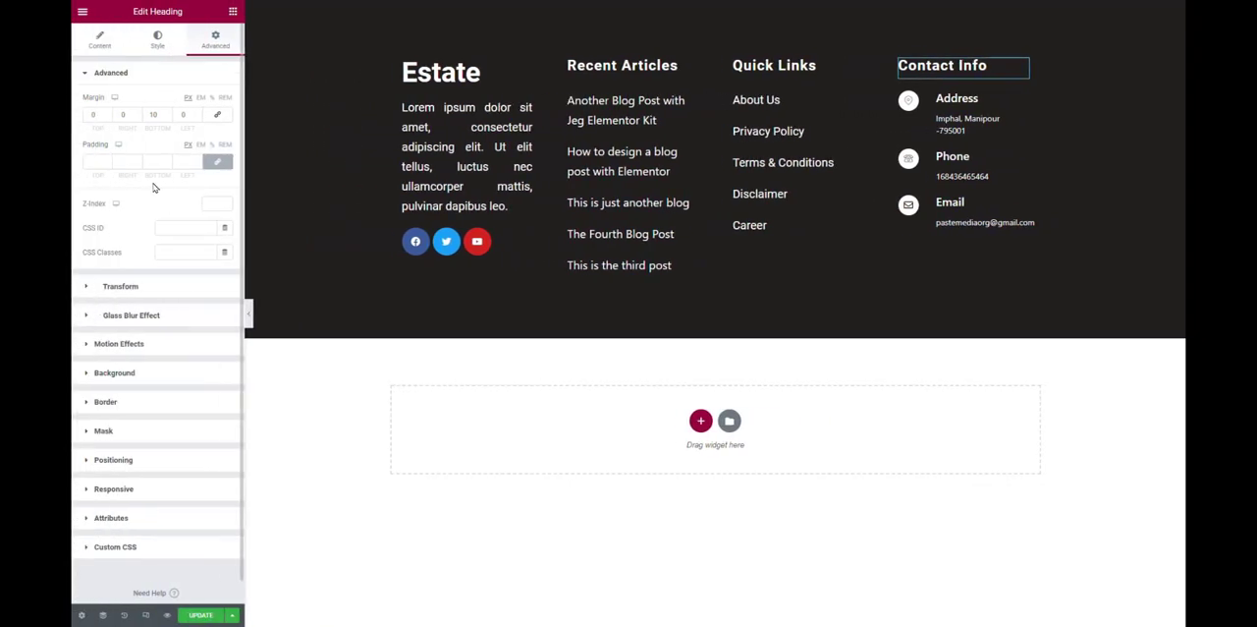
Increase the Contact Info heading's bottom margin to 15 px and check the spacing in the full-width preview.
click(162, 115)
key(BackSpace)
text(5)
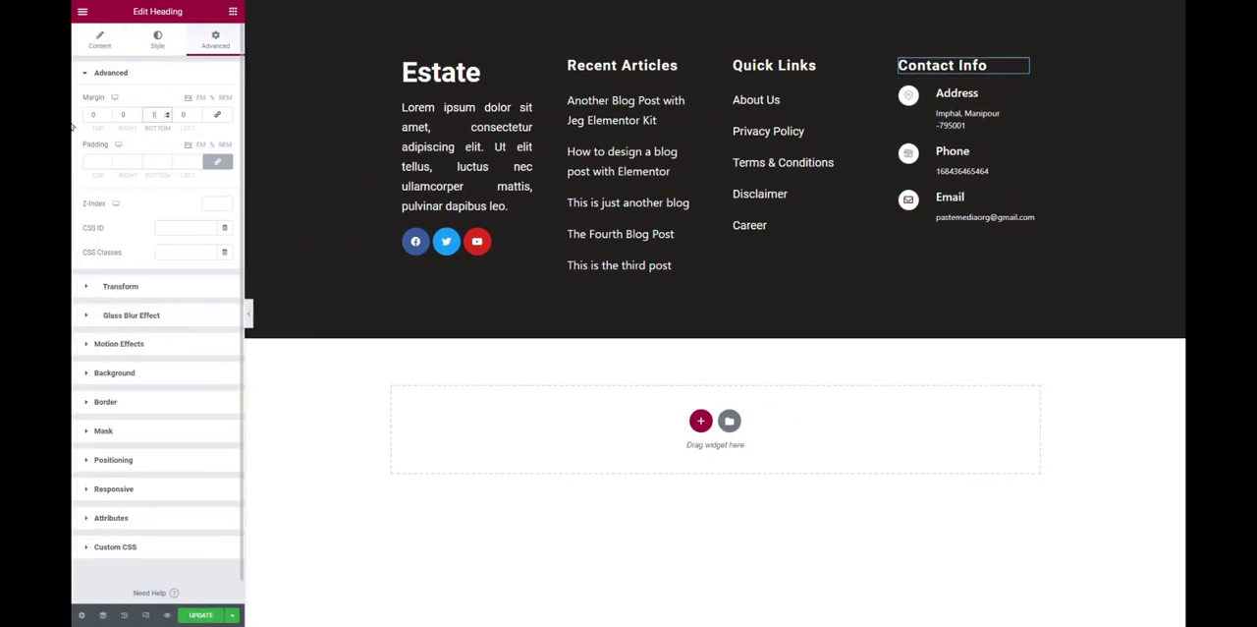
click(249, 313)
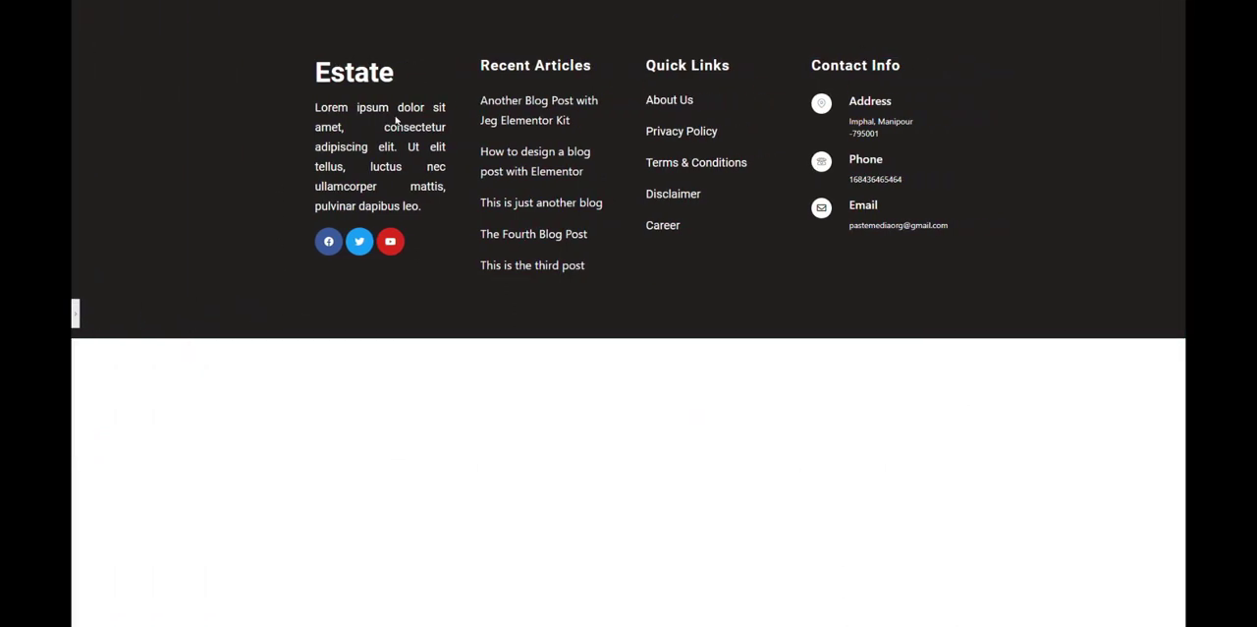
click(75, 313)
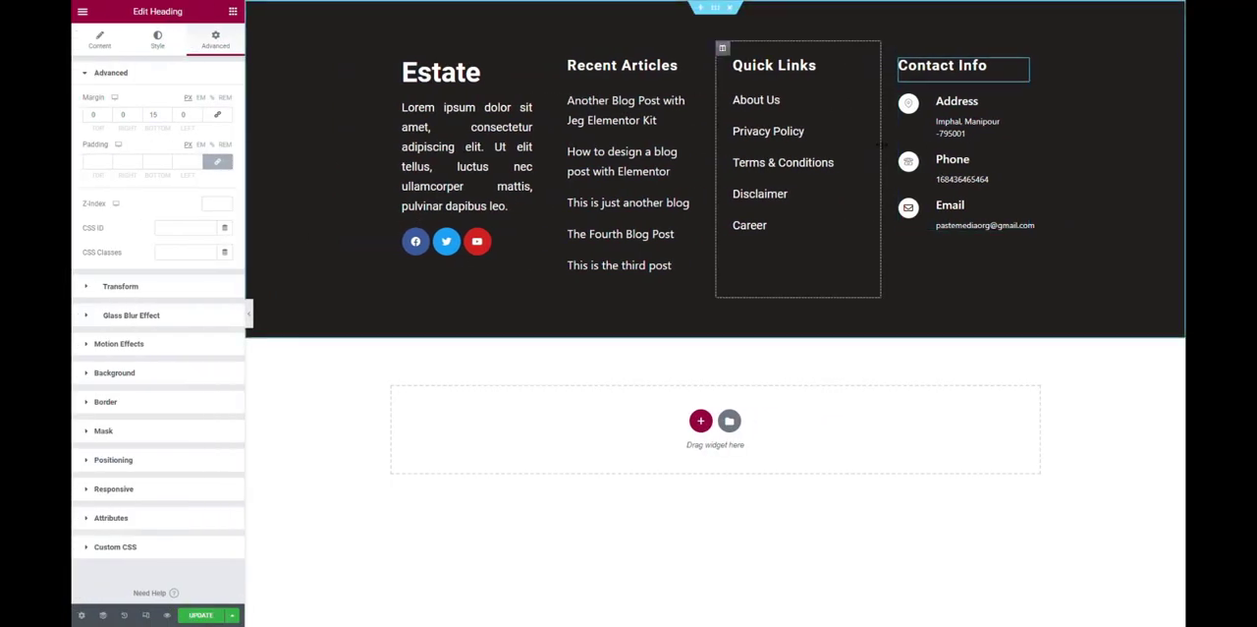
Widen the Contact Info column slightly towards the Quick Links column and preview the full-width footer.
drag(881, 145, 863, 150)
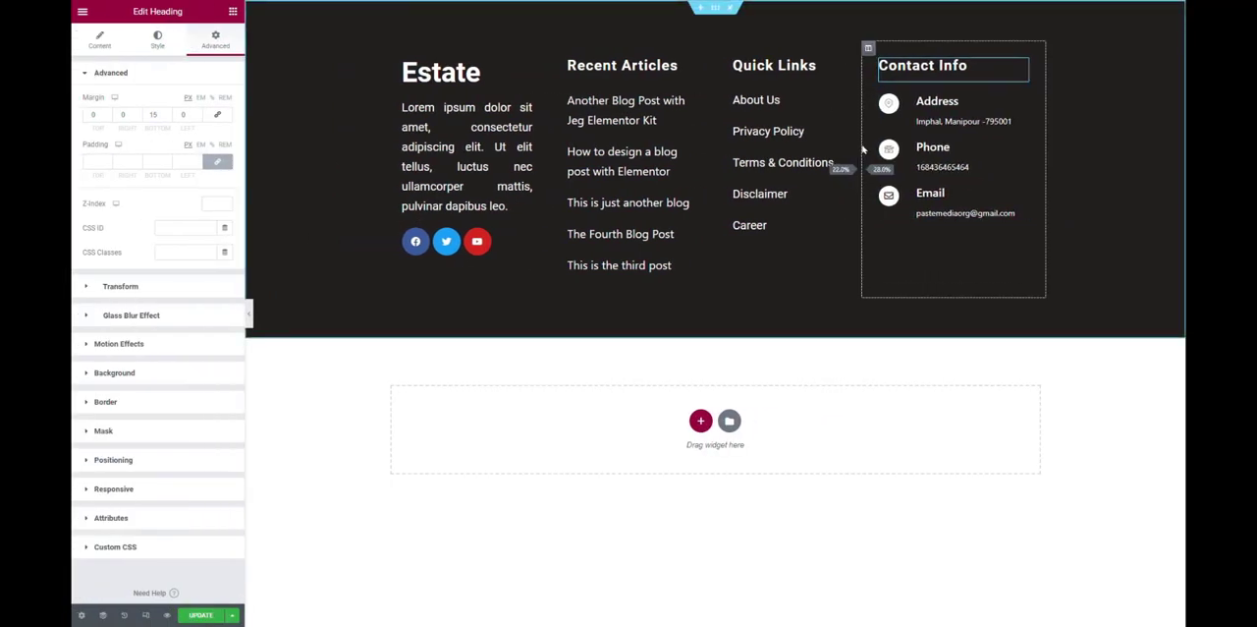
click(249, 315)
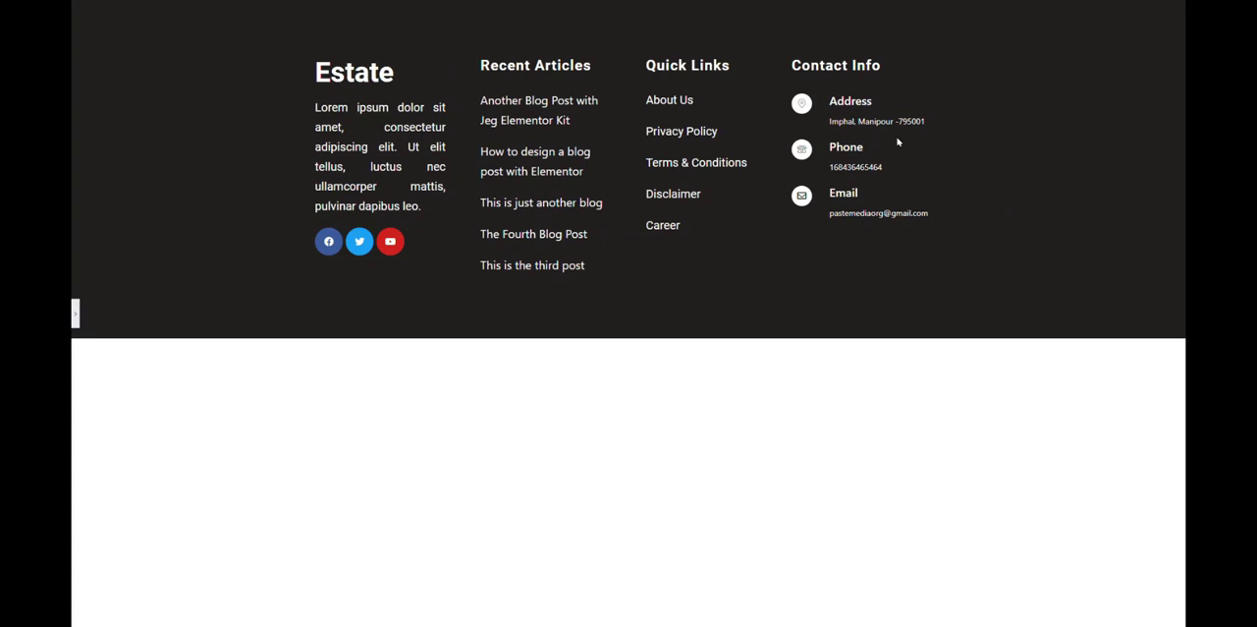
click(75, 314)
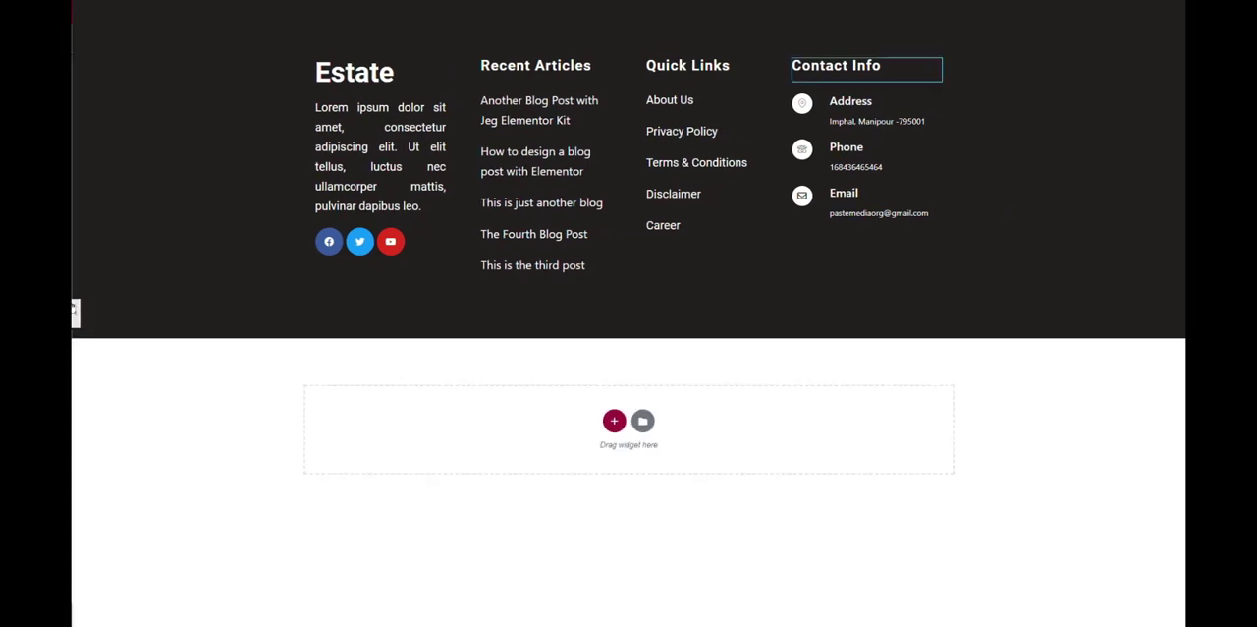
Try showing the connector between the items of the contact Feature List and switch it off again.
click(100, 44)
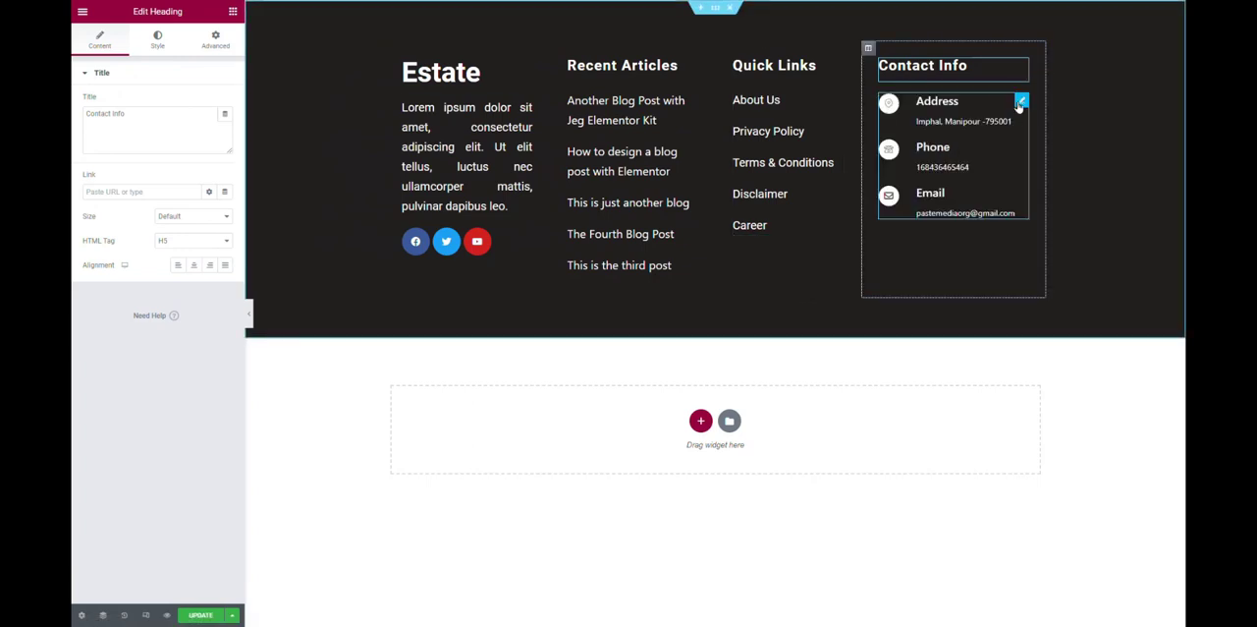
click(1021, 102)
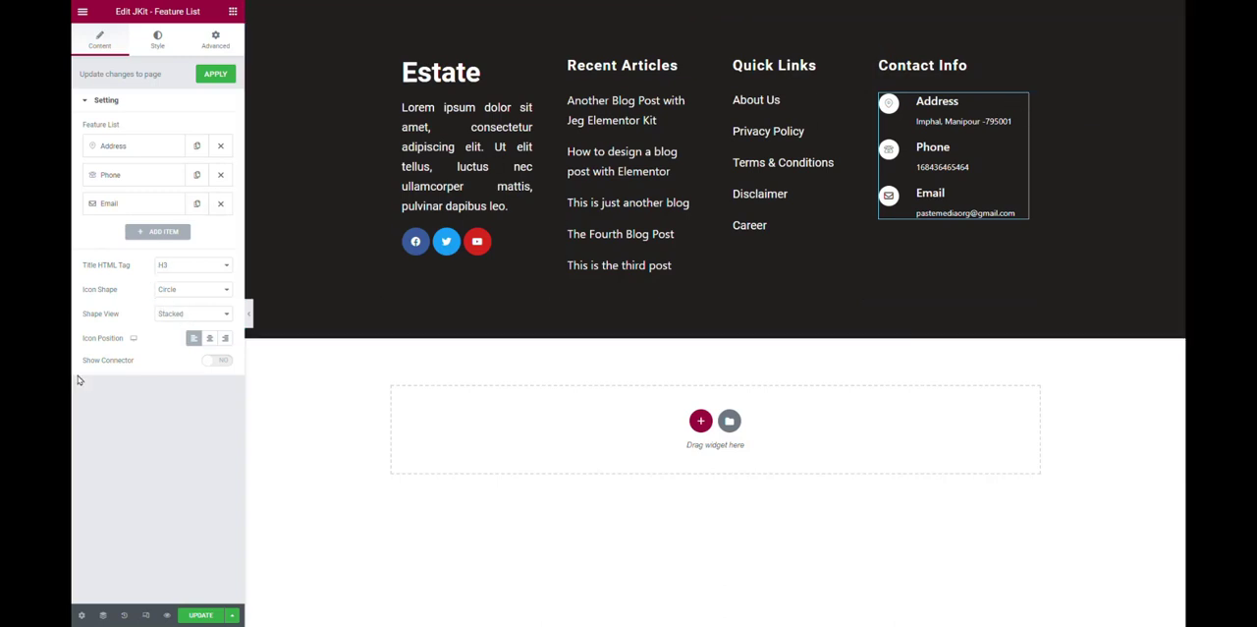
click(219, 365)
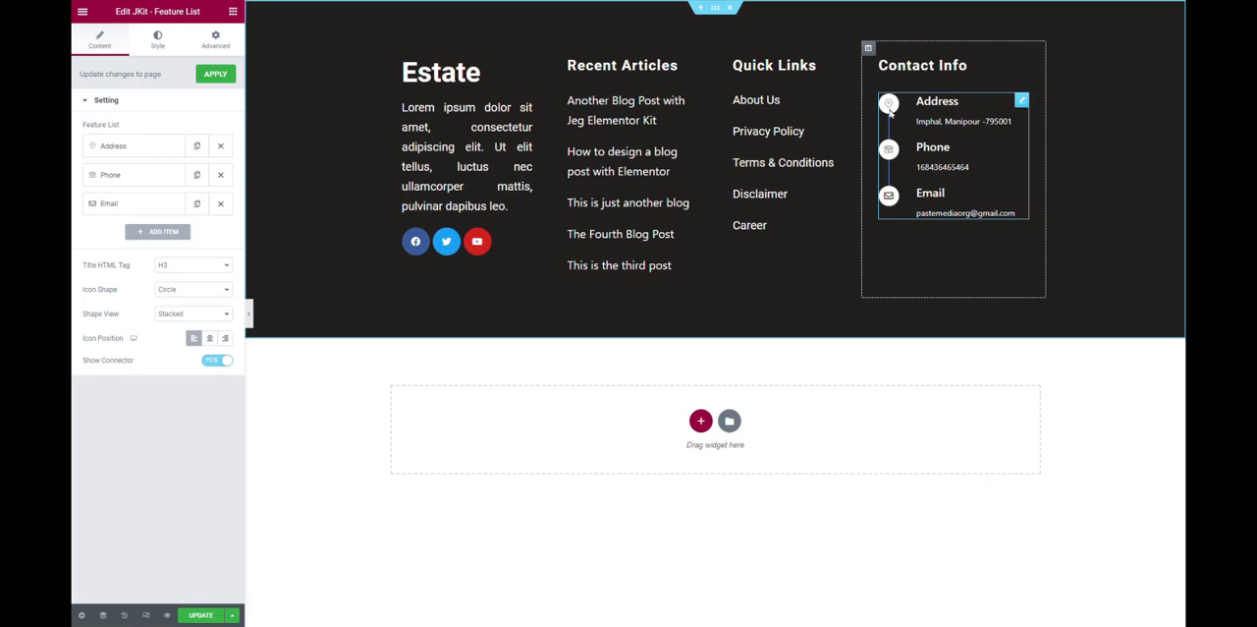
click(206, 363)
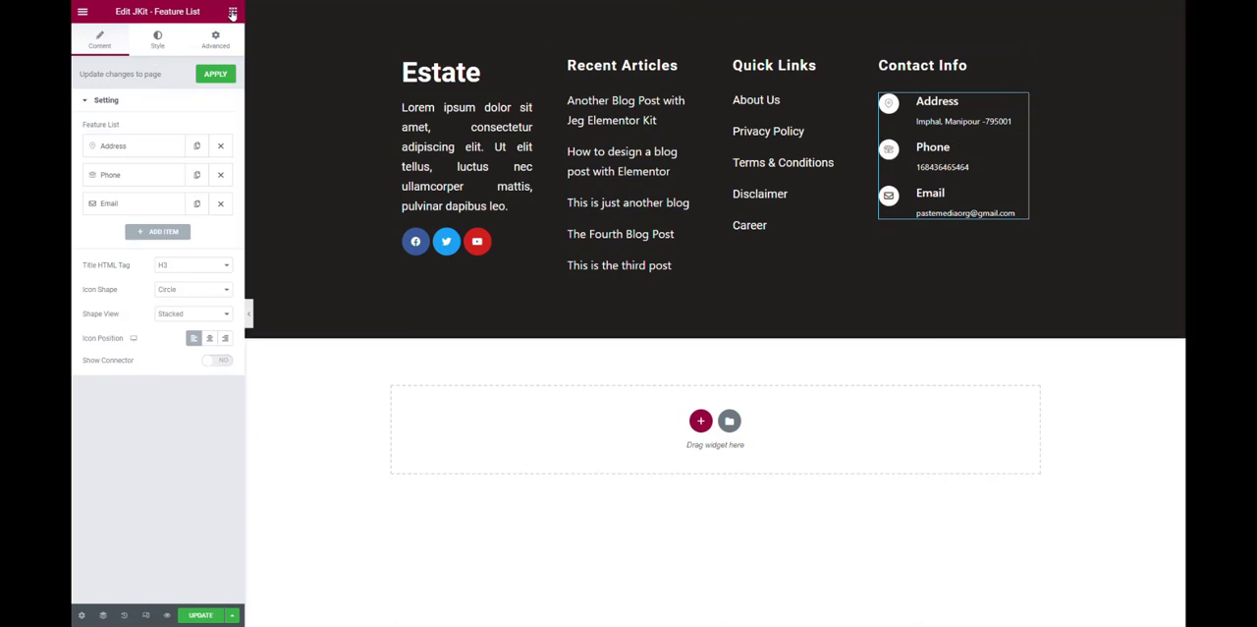
Add an Icon Box below the contact details list in the Contact Info column and set its icon position to Left.
click(233, 12)
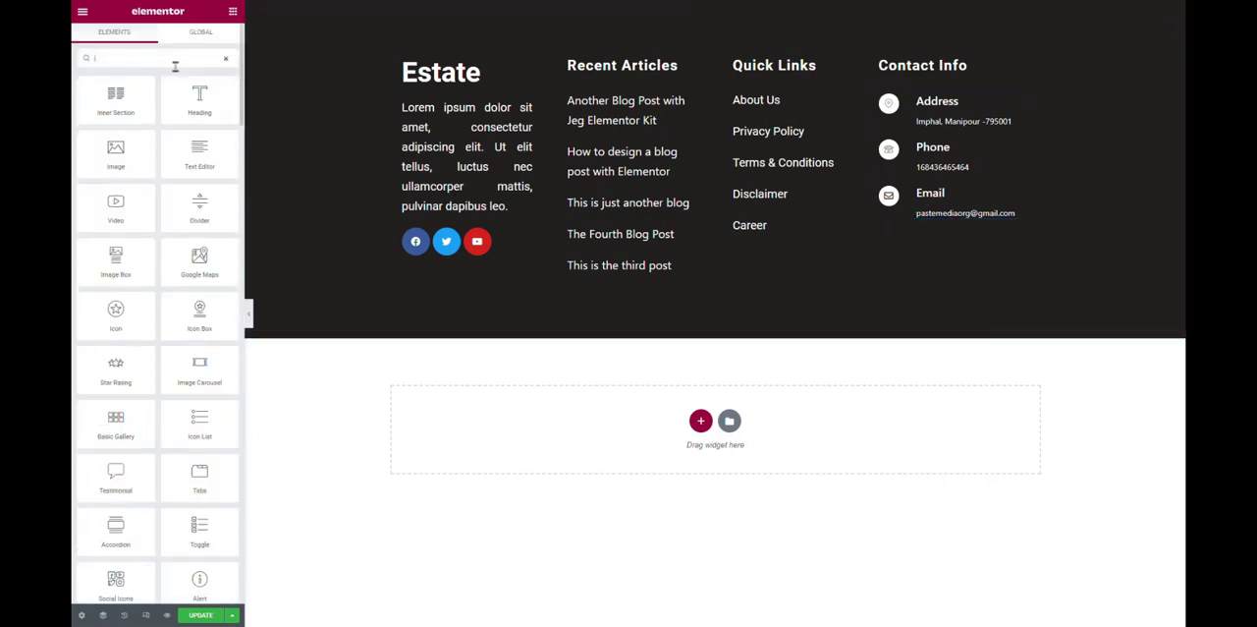
text(icon)
drag(200, 98, 953, 224)
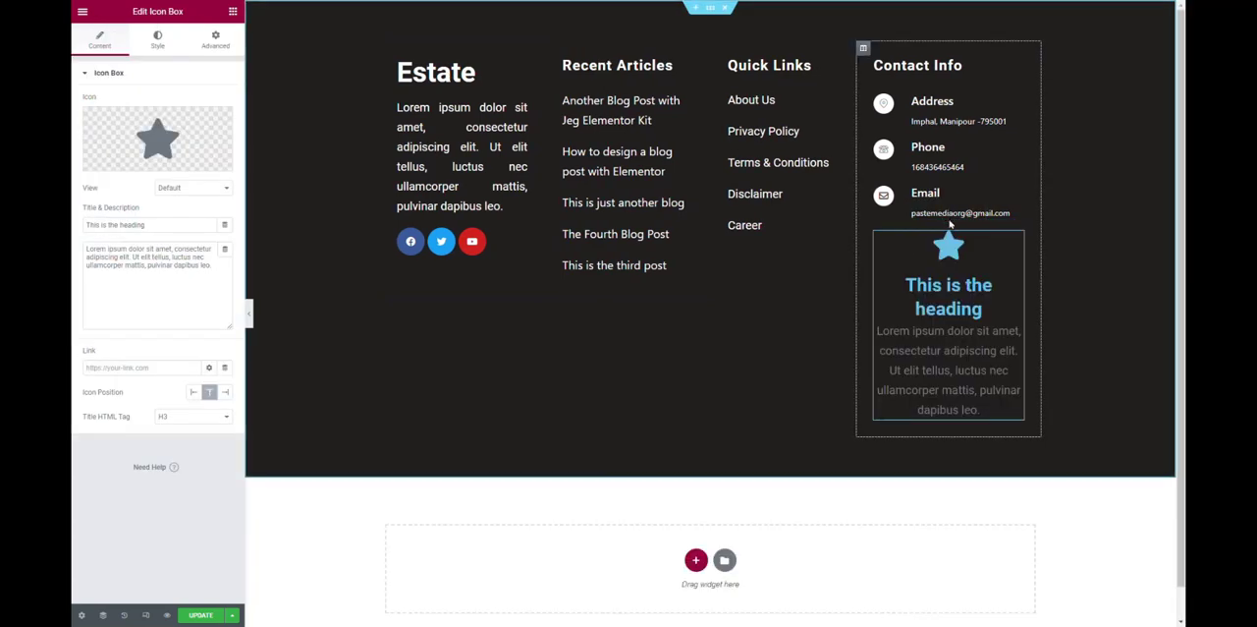
click(193, 392)
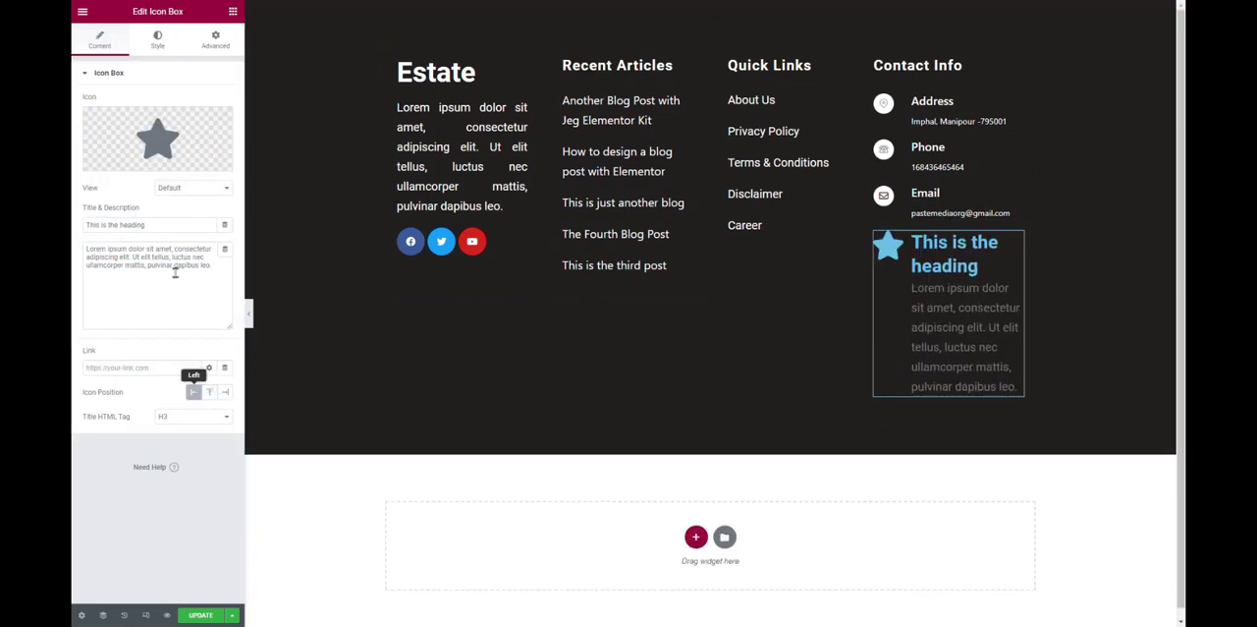
Set the vertical alignment of the icon box content to Middle.
click(157, 41)
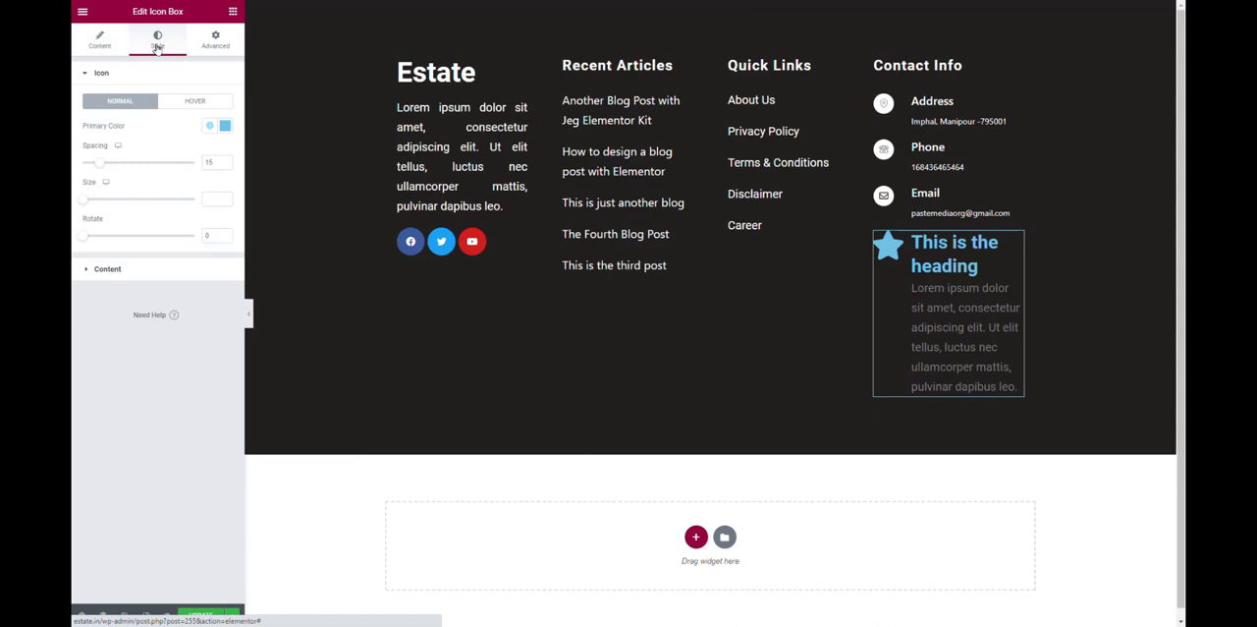
click(99, 271)
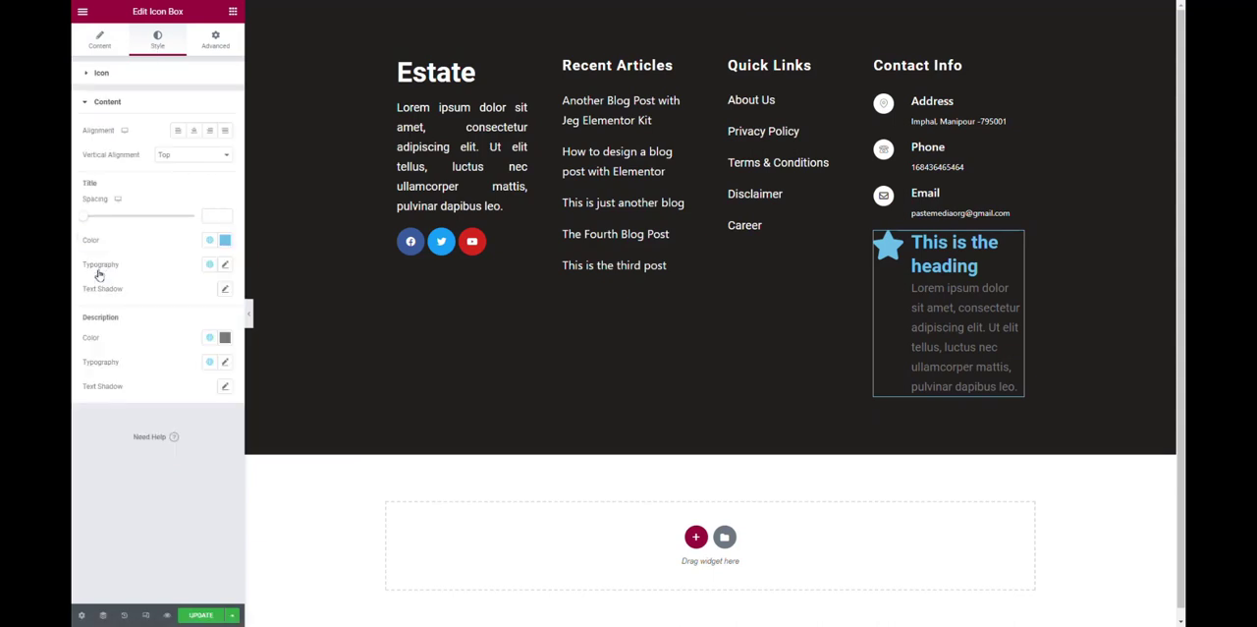
click(182, 156)
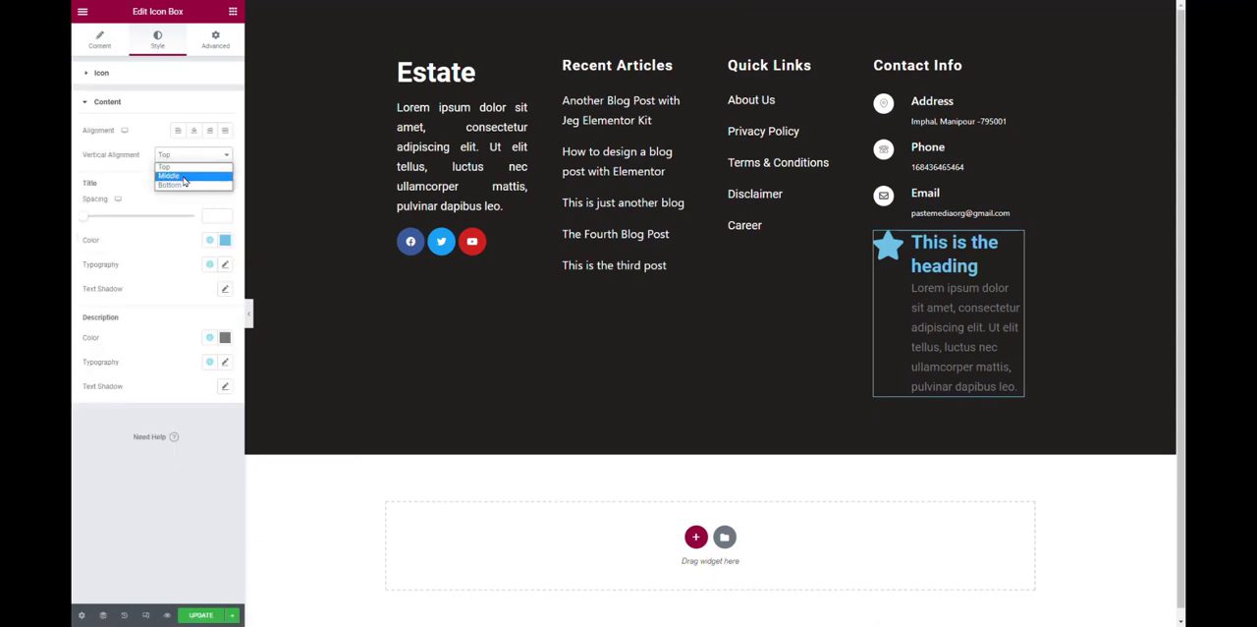
click(182, 175)
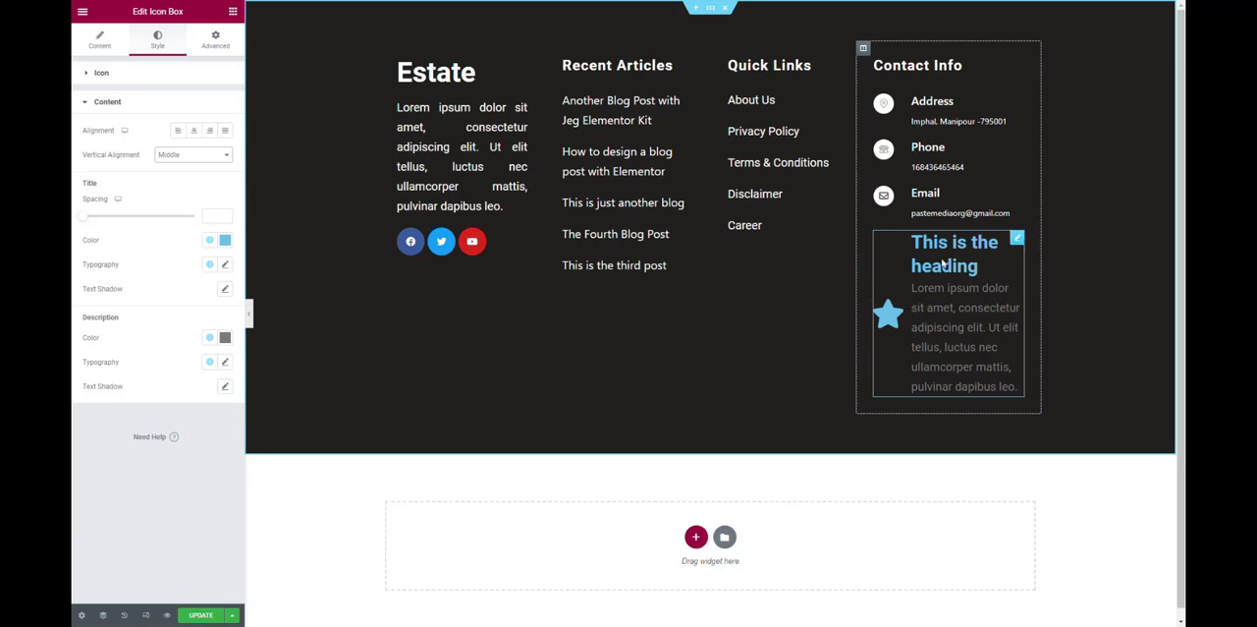
Replace the icon box's star with an outlined map pin found by searching the icon library for "map".
click(99, 39)
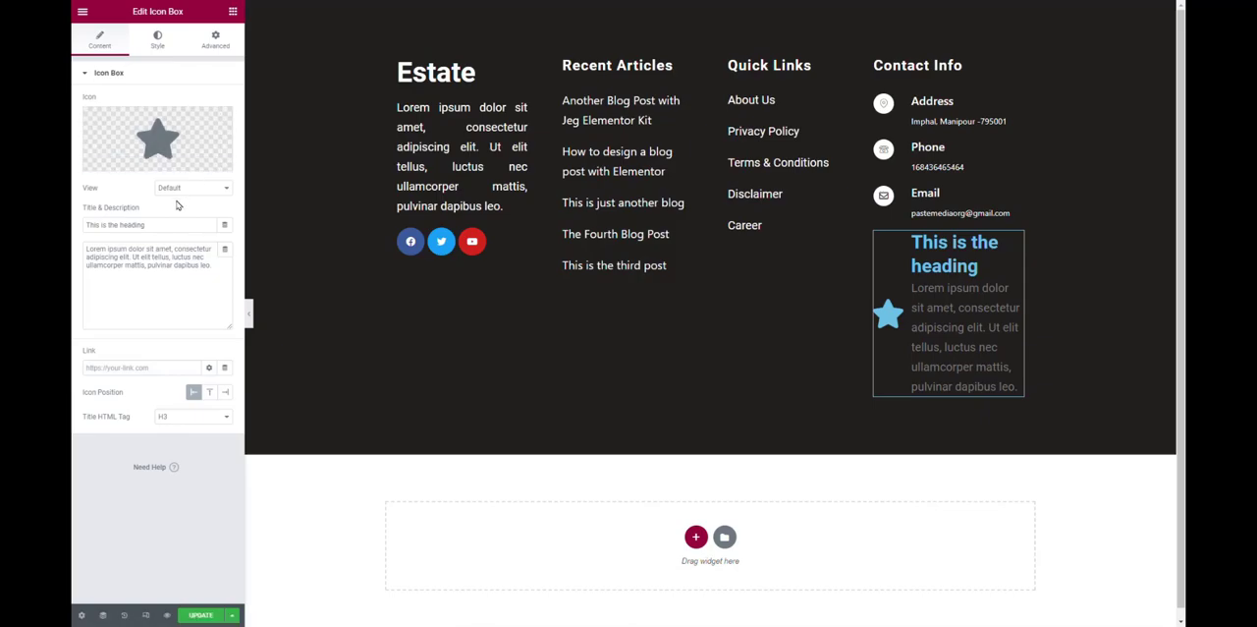
click(157, 123)
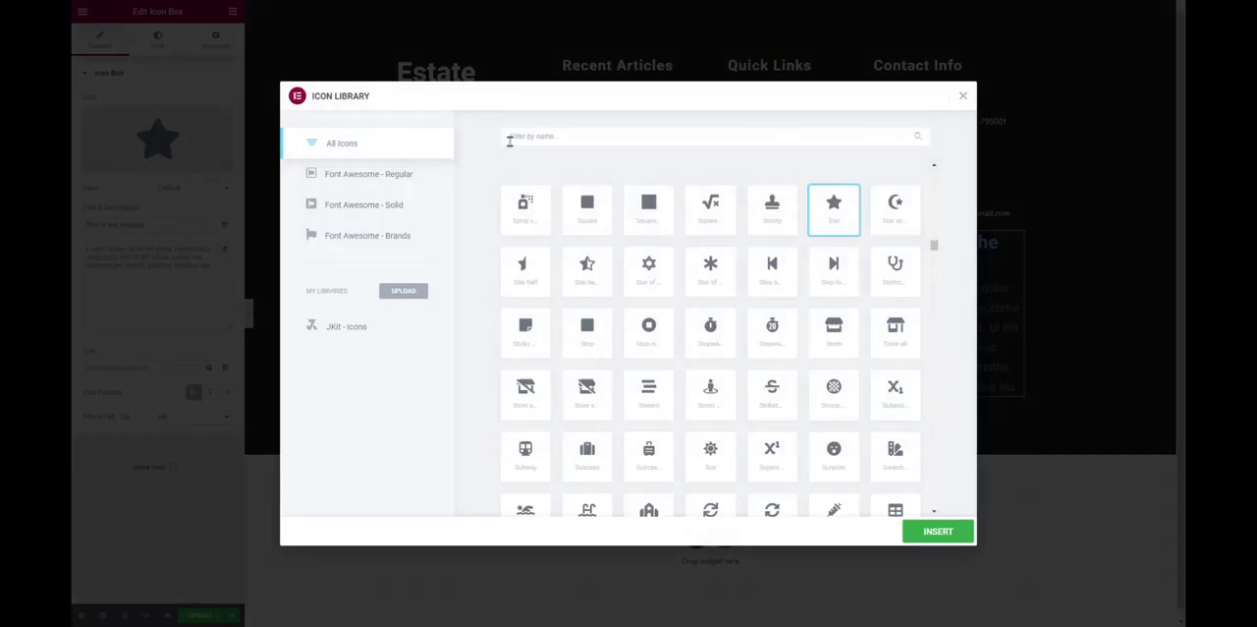
click(510, 141)
text(map)
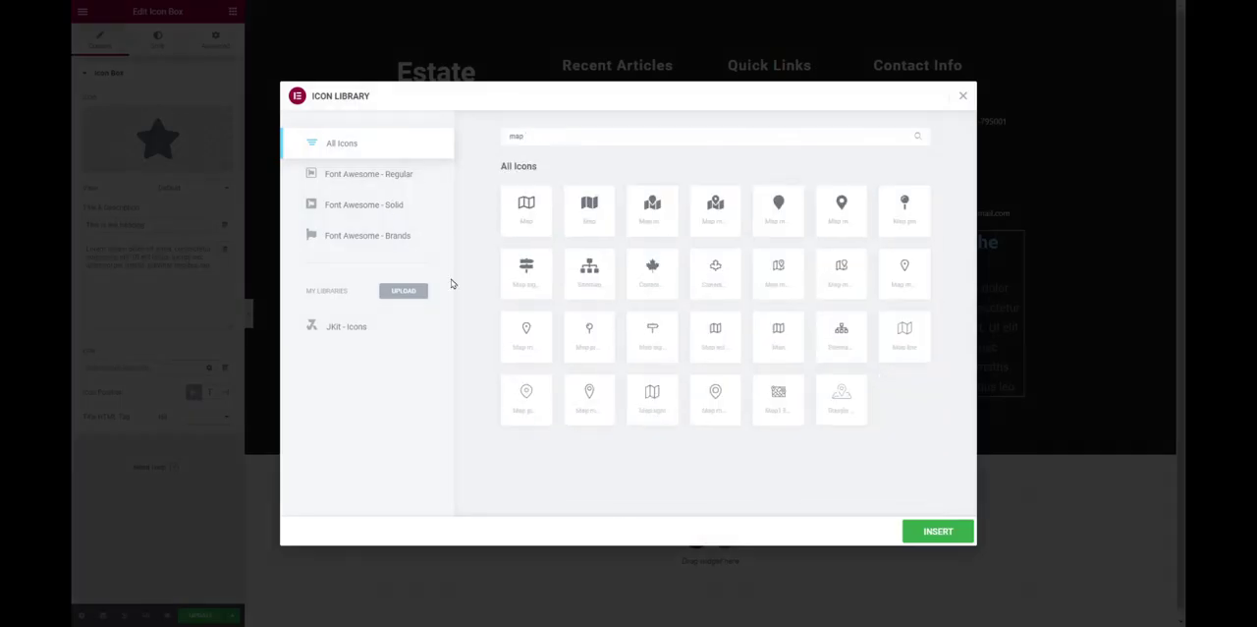
click(521, 410)
click(937, 529)
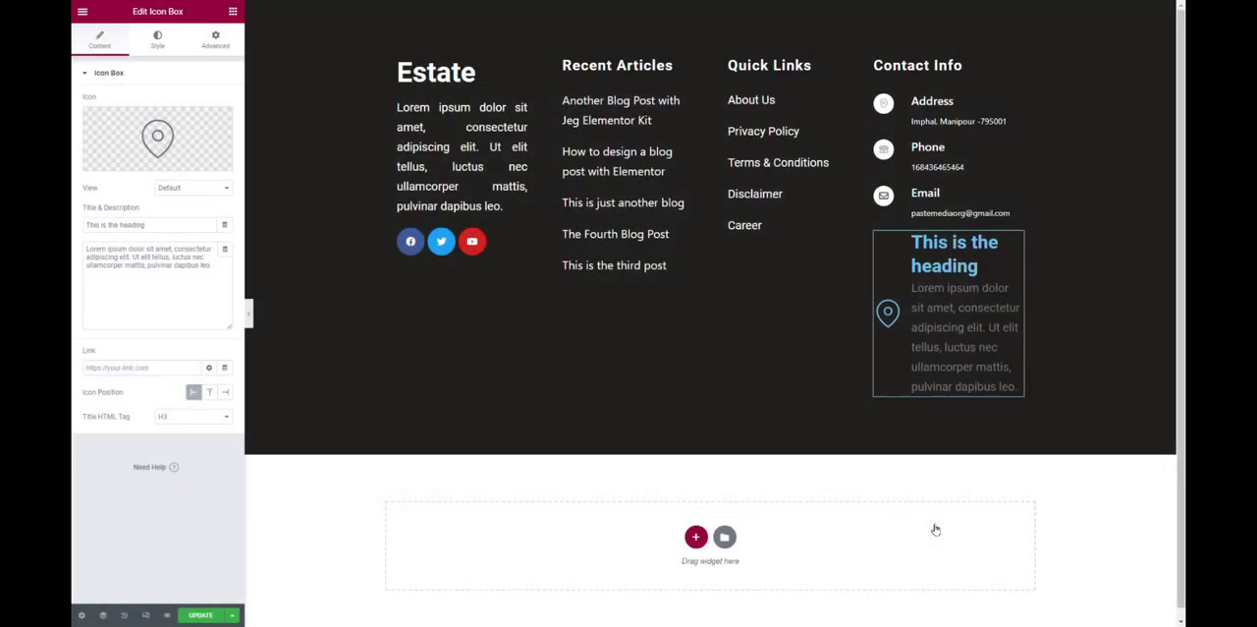
Try the Framed view on the map pin icon and settle on the Stacked view.
click(194, 188)
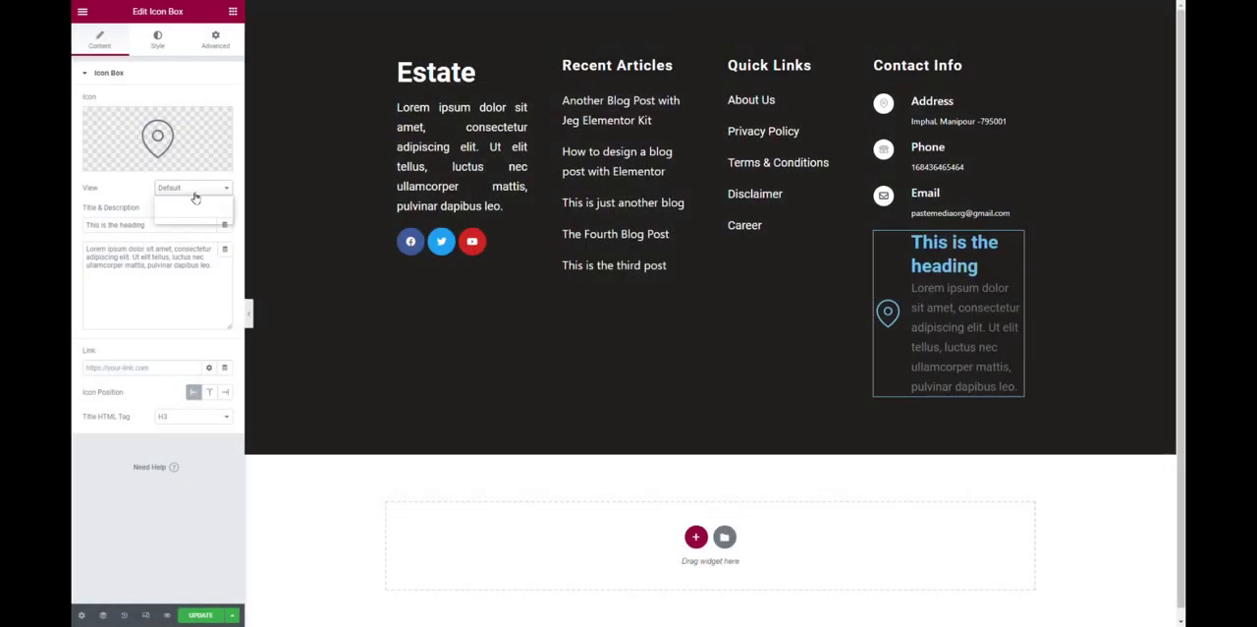
click(194, 220)
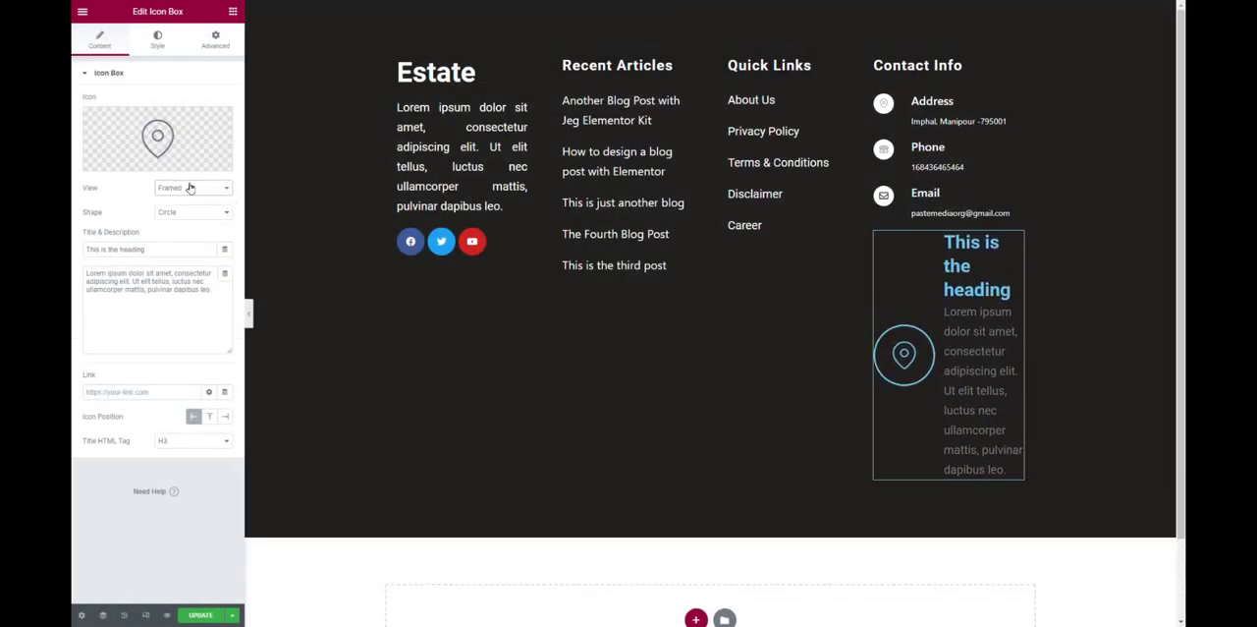
click(190, 188)
click(190, 212)
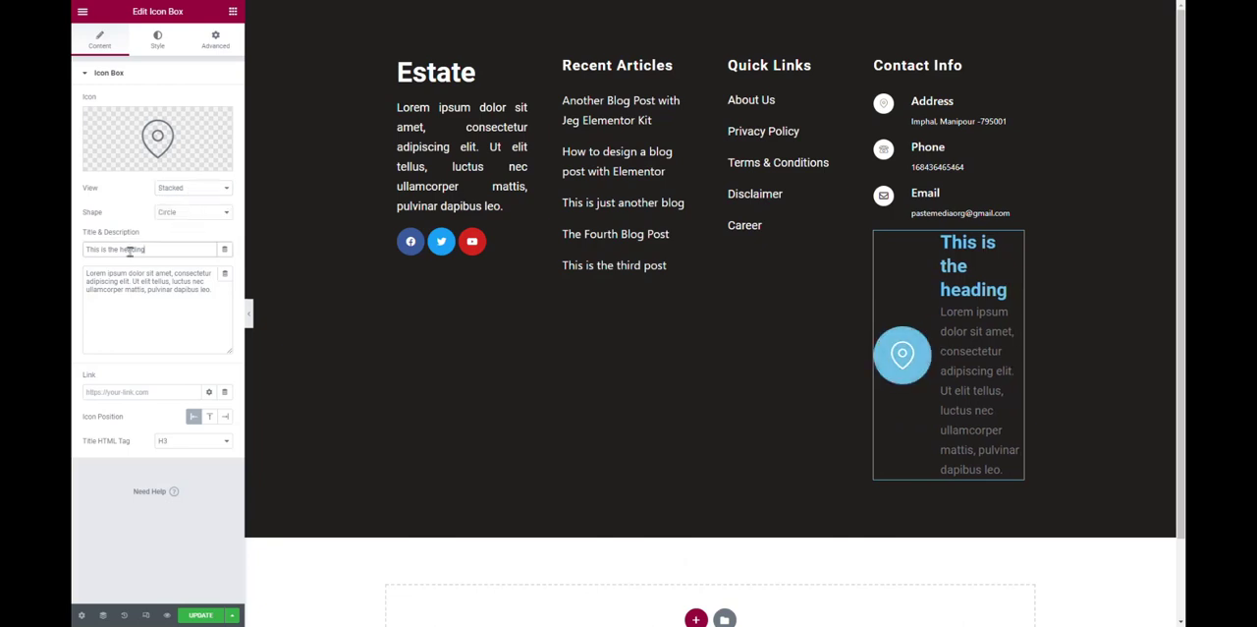
Title the icon box "Address" and replace its placeholder description with the city, state and postal code.
drag(146, 248, 72, 273)
text(Address)
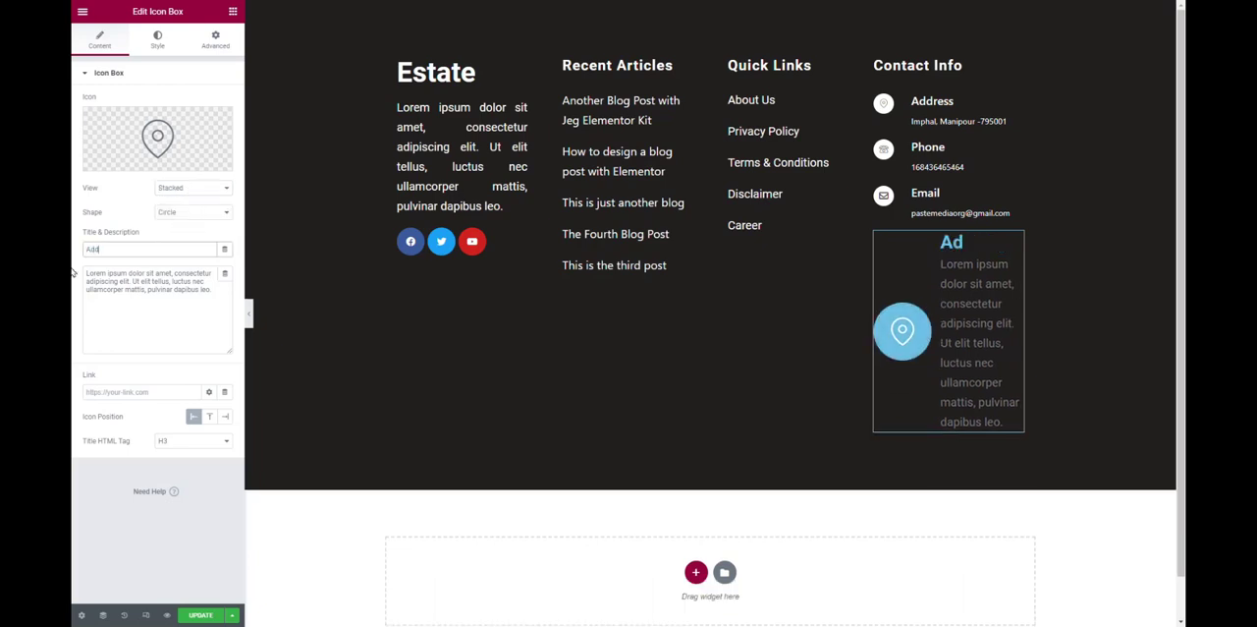
key(Tab)
key(ctrl+a)
key(BackSpace)
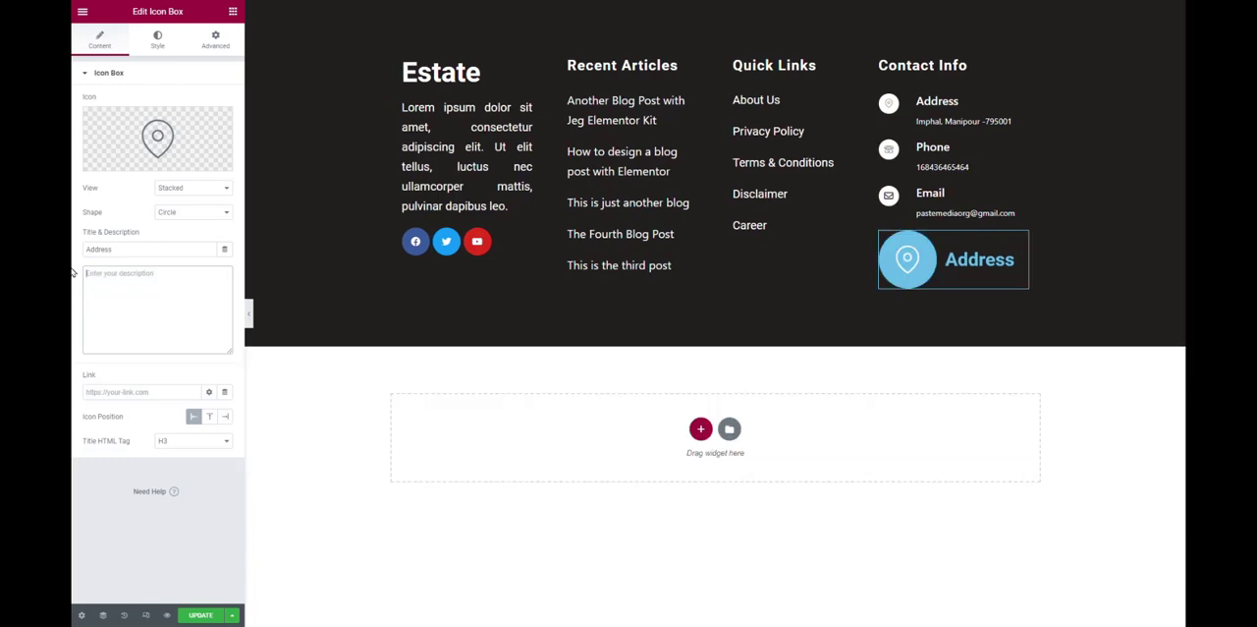
text(Imphal, Ma)
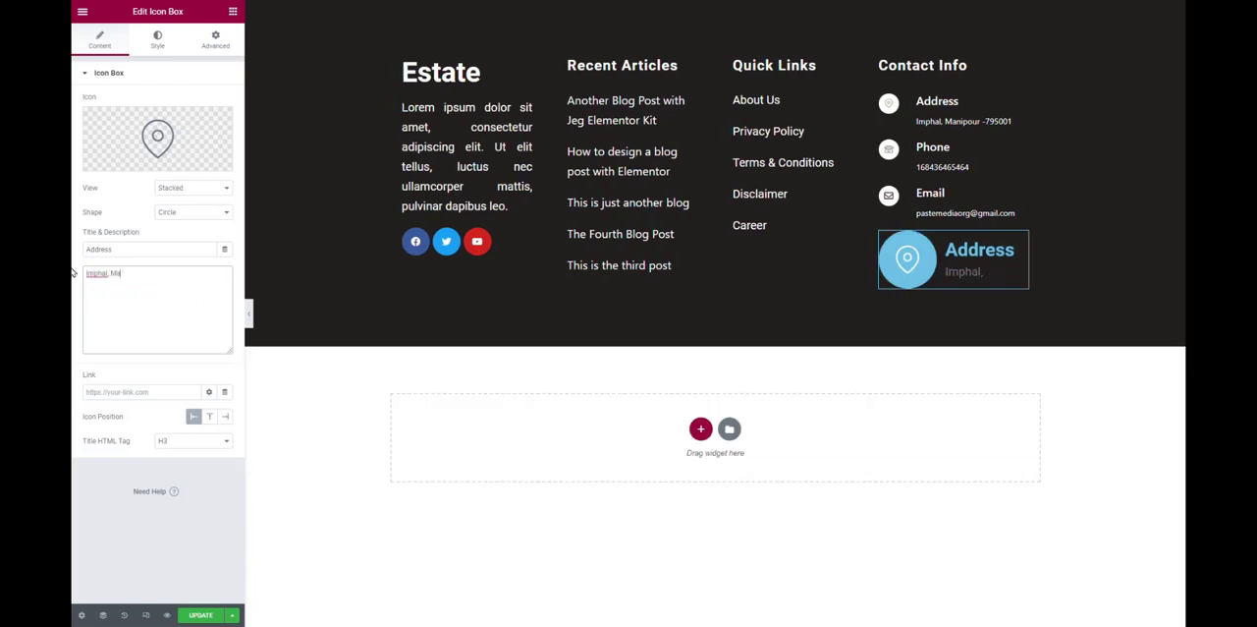
text(nipur 795011)
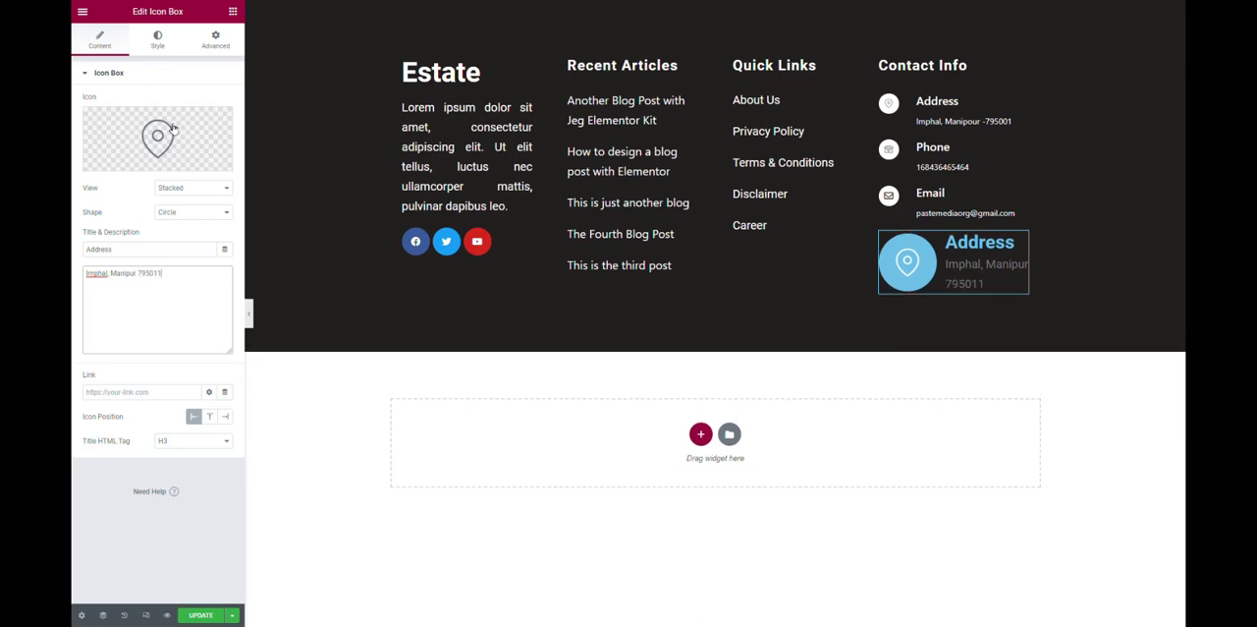
Try sizes 35 and 25 for the icon box's map pin and settle on 20.
click(157, 41)
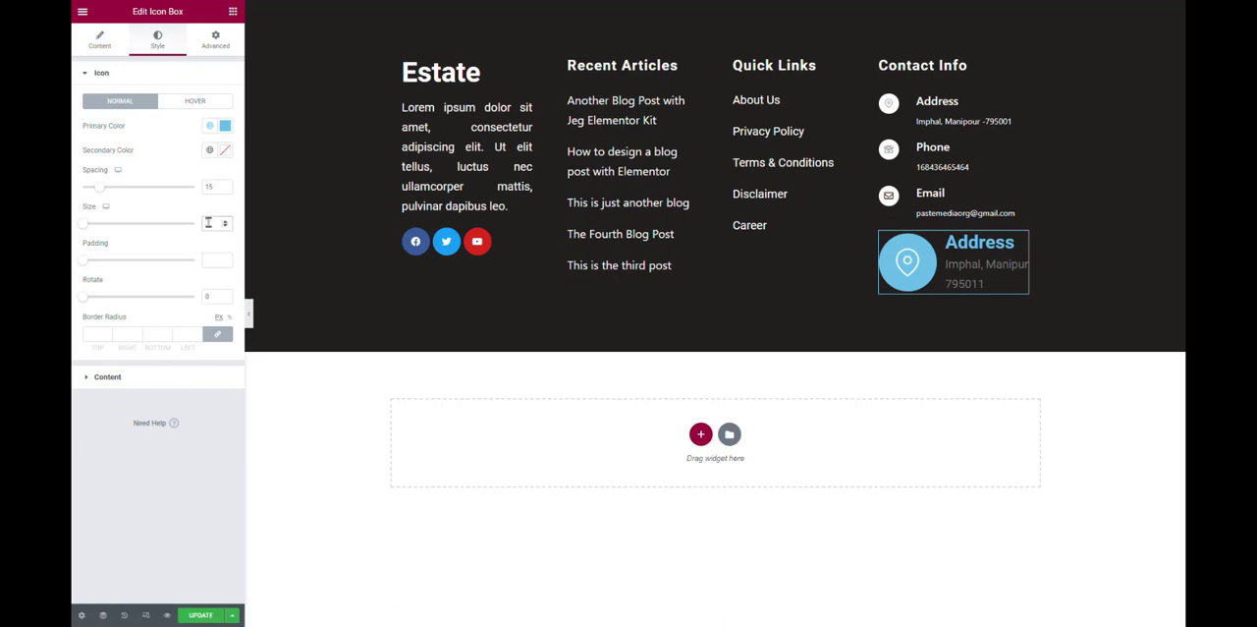
text(35)
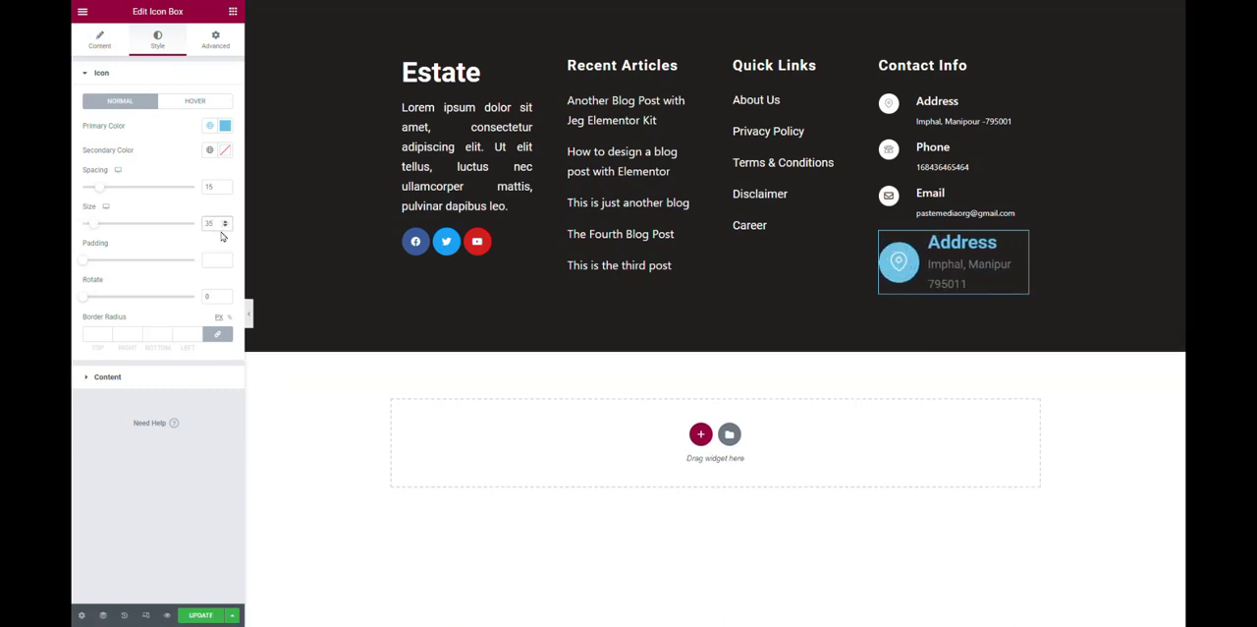
drag(218, 223, 73, 236)
text(25)
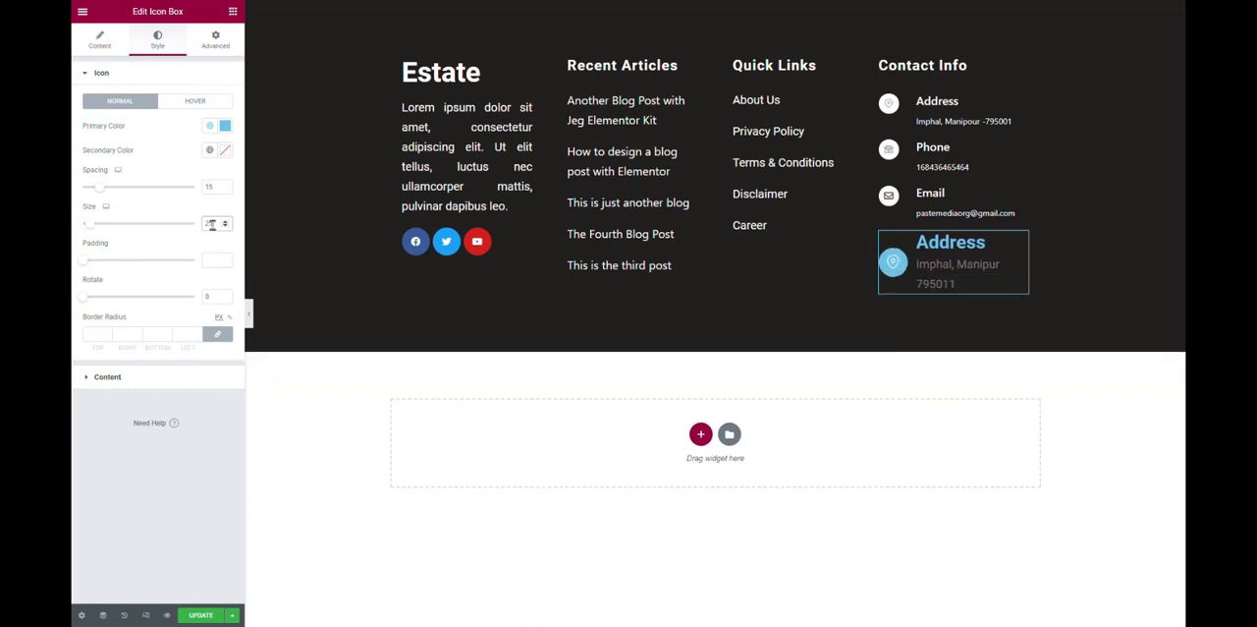
drag(215, 224, 72, 262)
text(20)
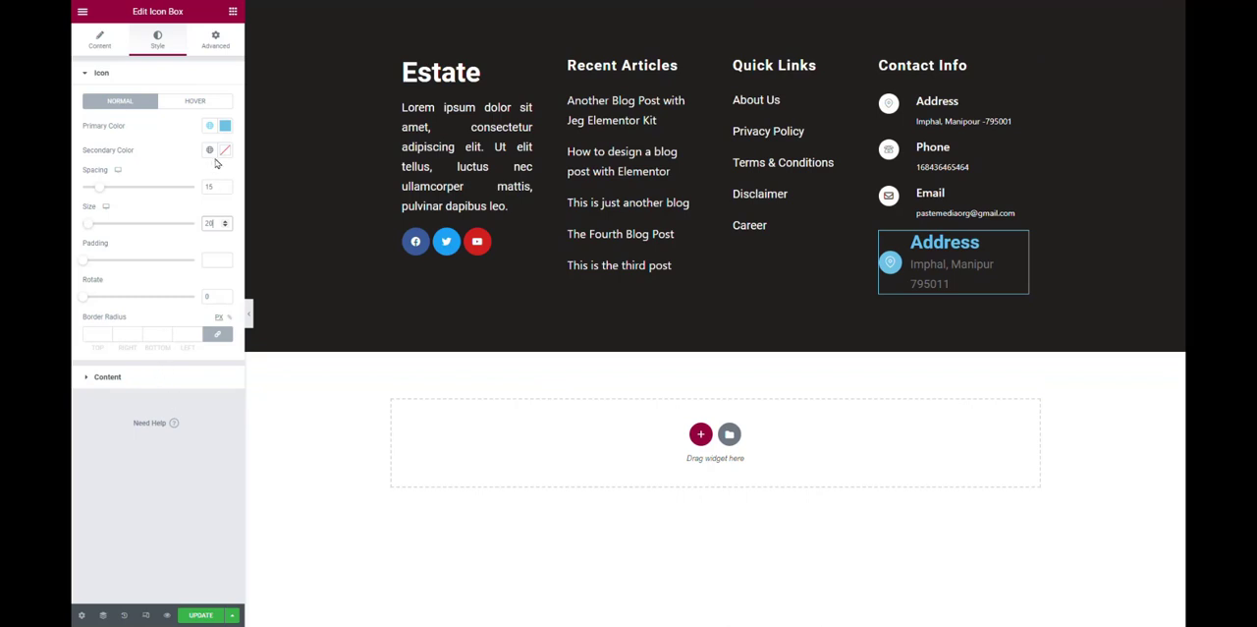
Set the map pin icon's primary color to white and its secondary color to black.
click(227, 129)
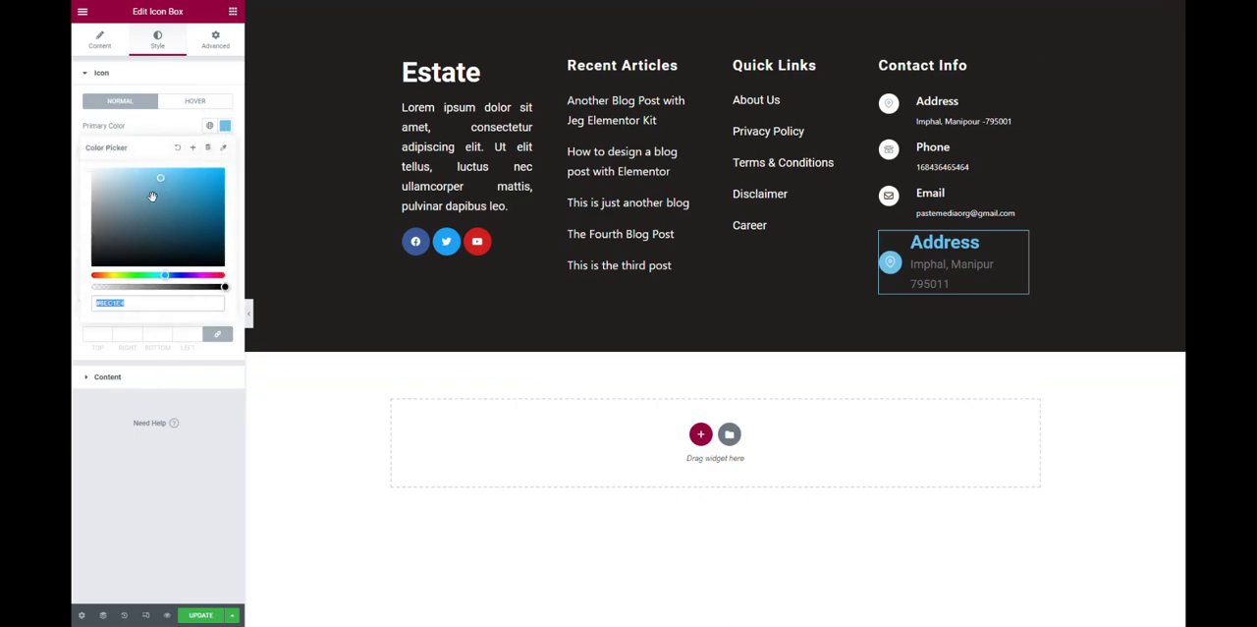
text(#FFFFFF)
click(162, 123)
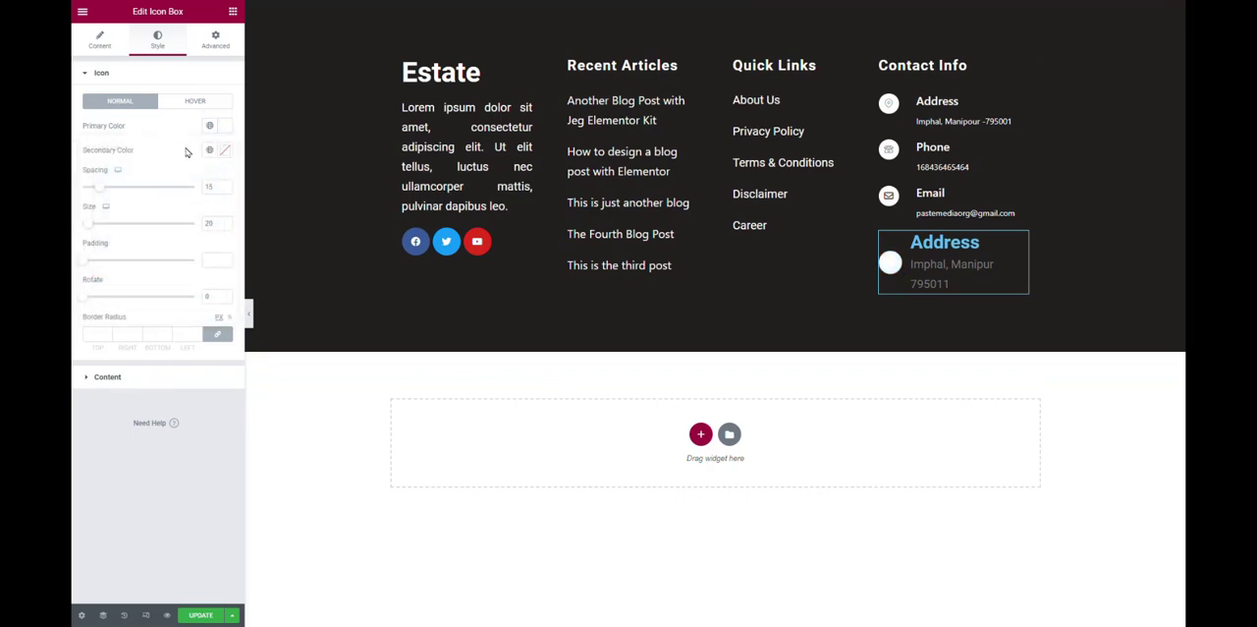
click(225, 150)
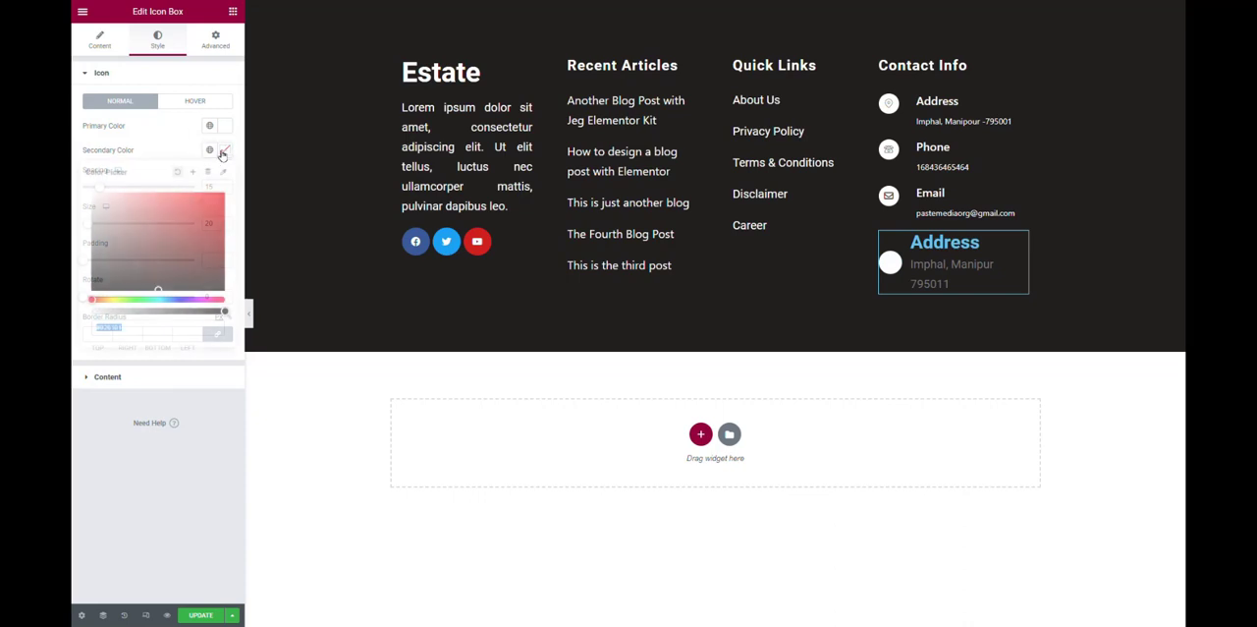
click(103, 286)
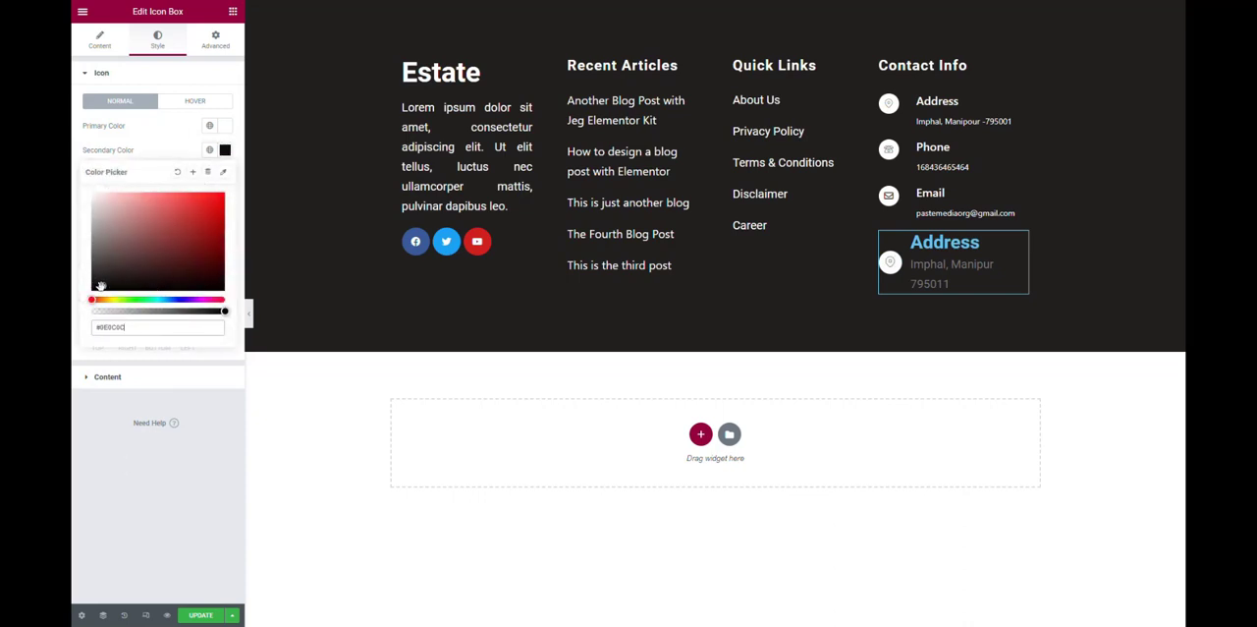
drag(101, 286, 91, 287)
click(150, 447)
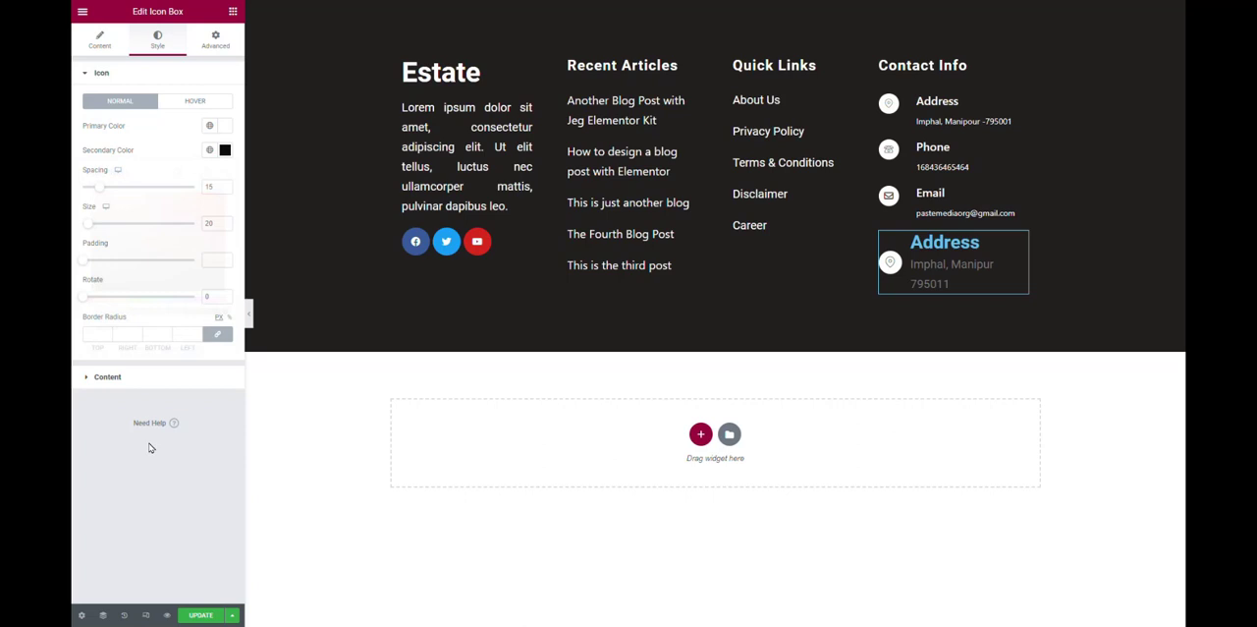
Set the icon box title color to white (#FFFFFF).
click(146, 375)
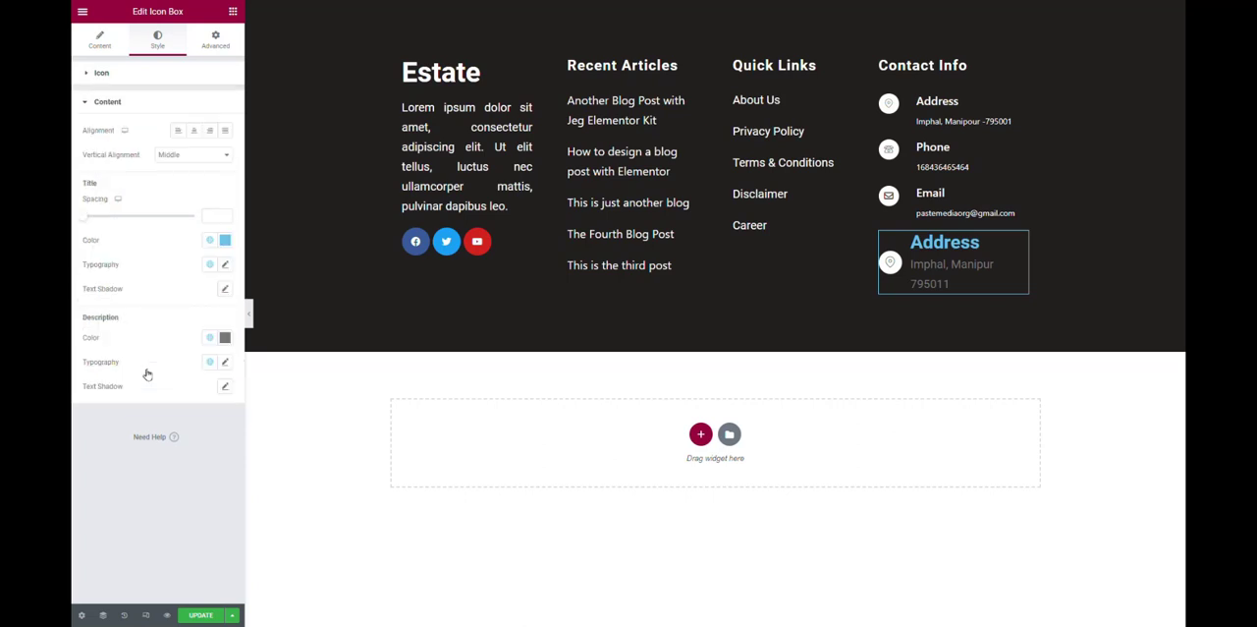
click(225, 239)
key(BackSpace)
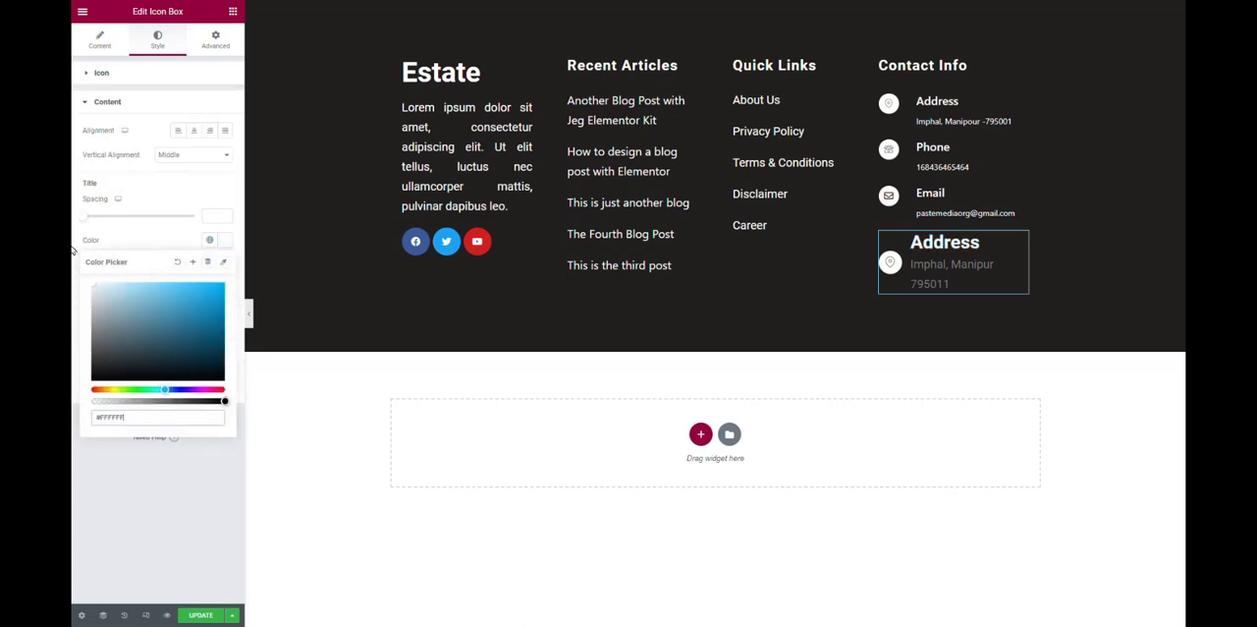
click(121, 524)
Set the icon box title typography to size 20 px and weight 400.
click(225, 266)
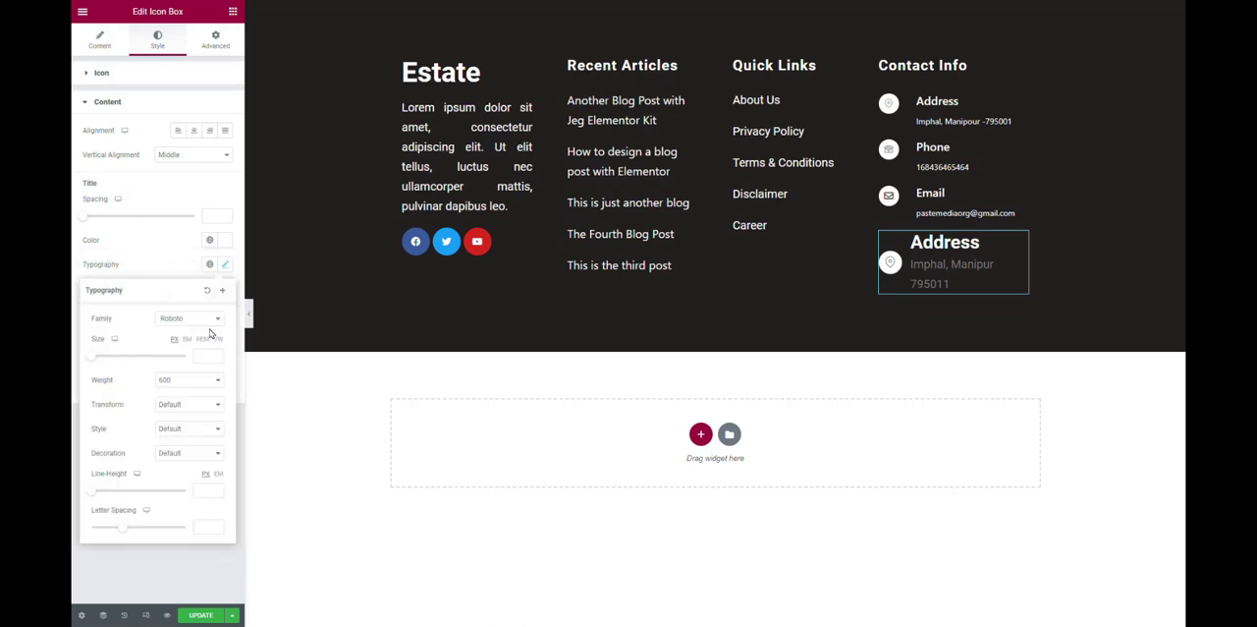
text(20)
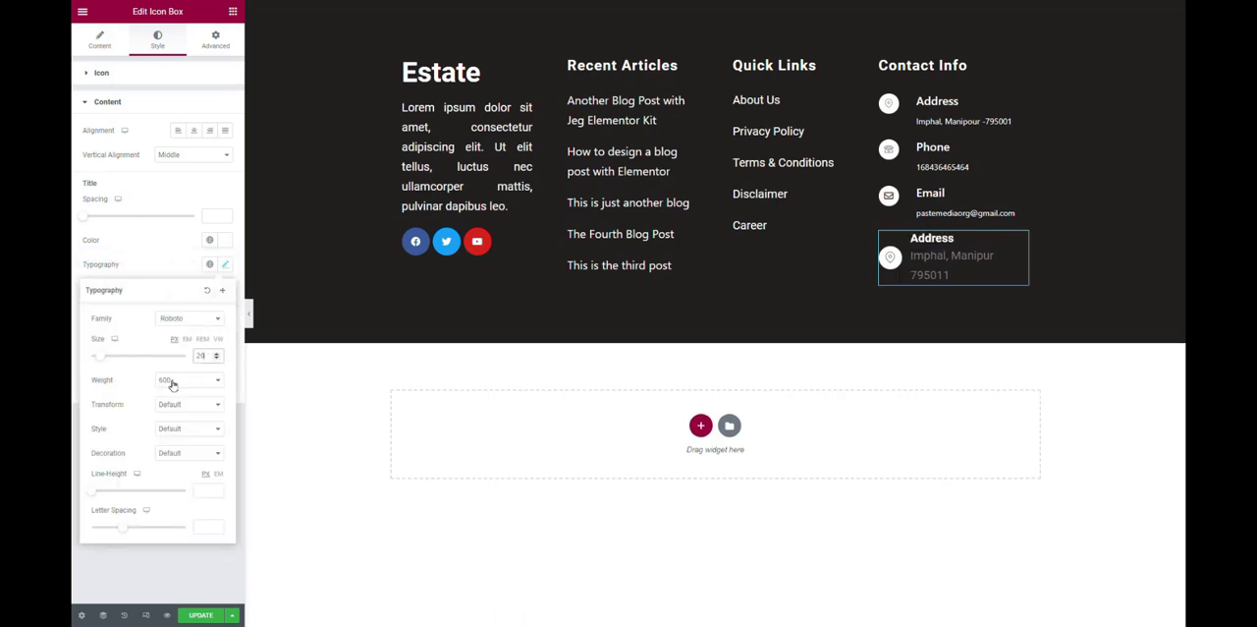
click(175, 381)
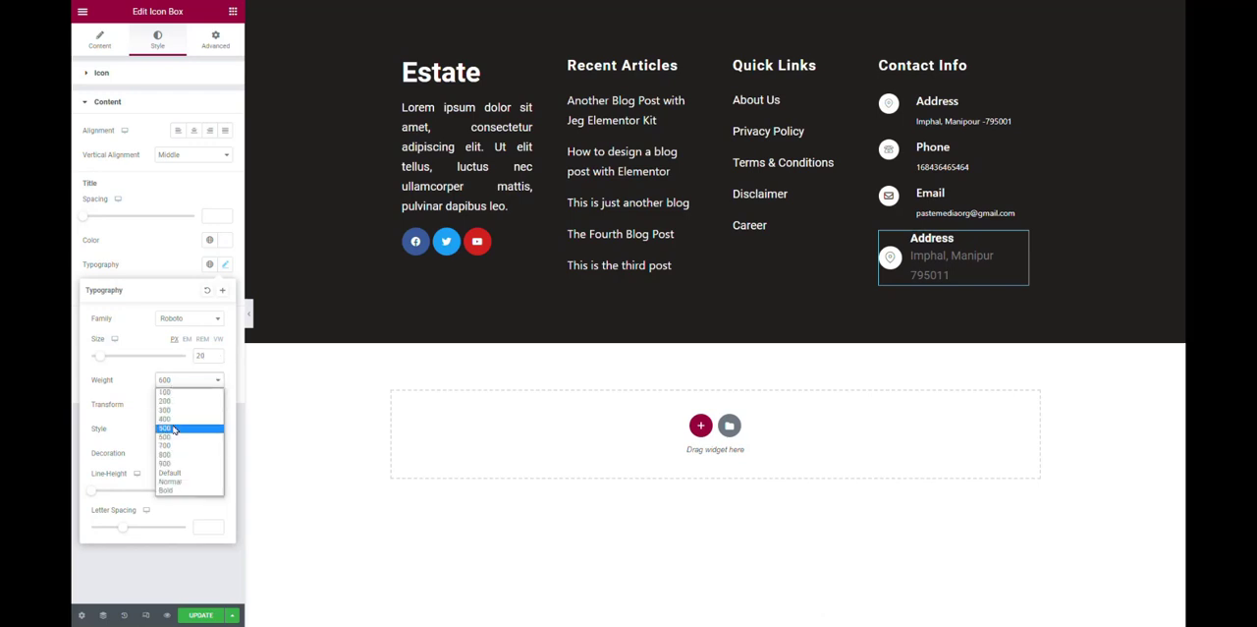
click(178, 422)
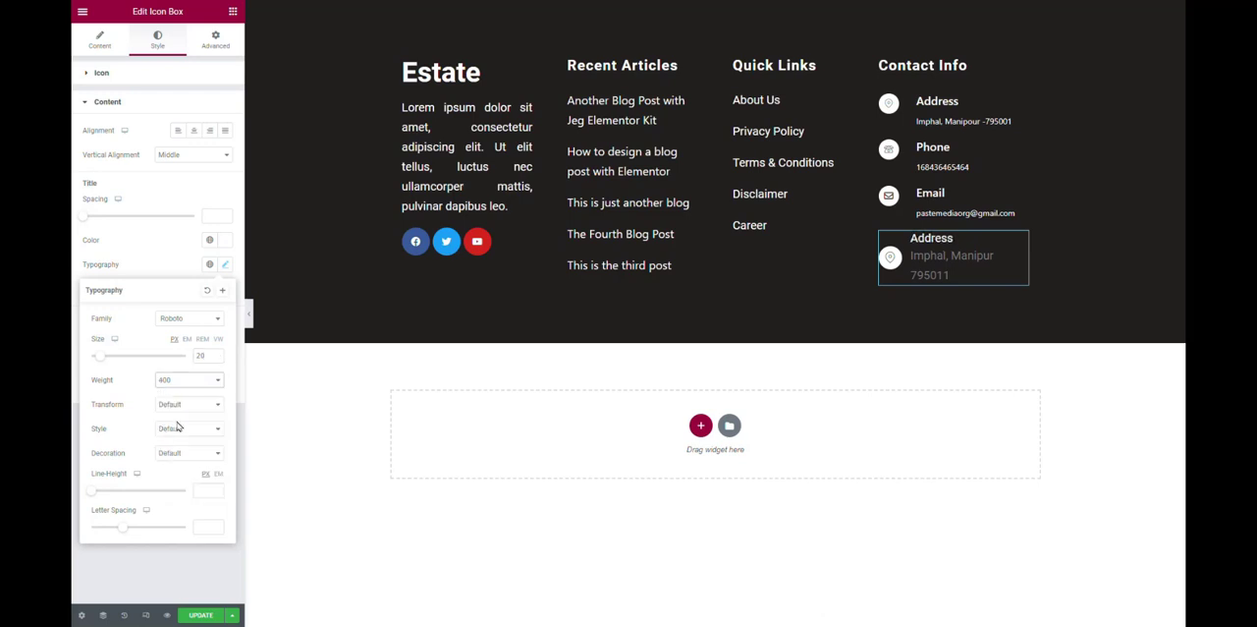
click(108, 568)
Change the icon box description's text color to white.
click(225, 337)
click(95, 383)
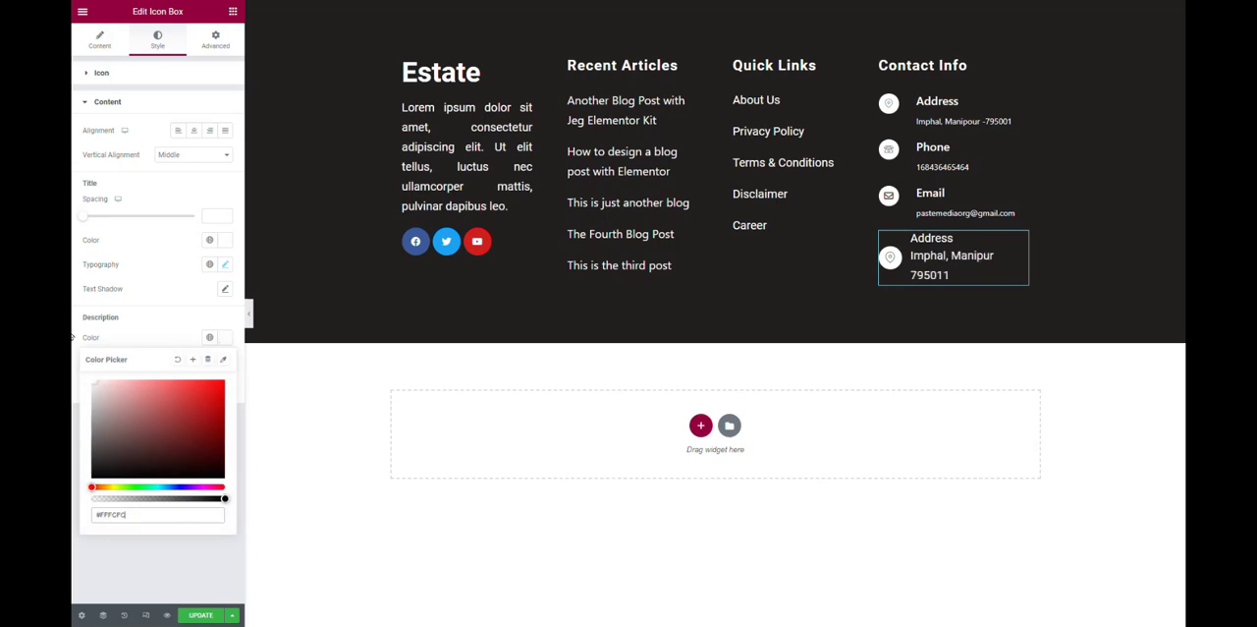
click(70, 444)
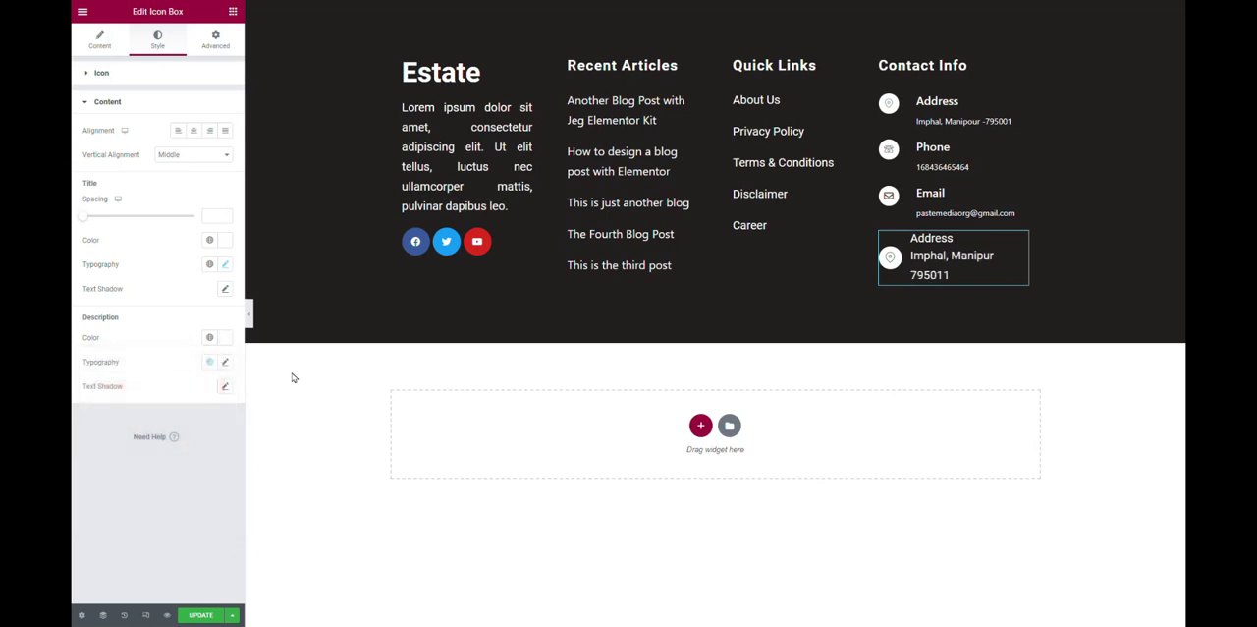
Set the icon box description's font size to 16 px and the title spacing to 8.
click(225, 361)
click(214, 455)
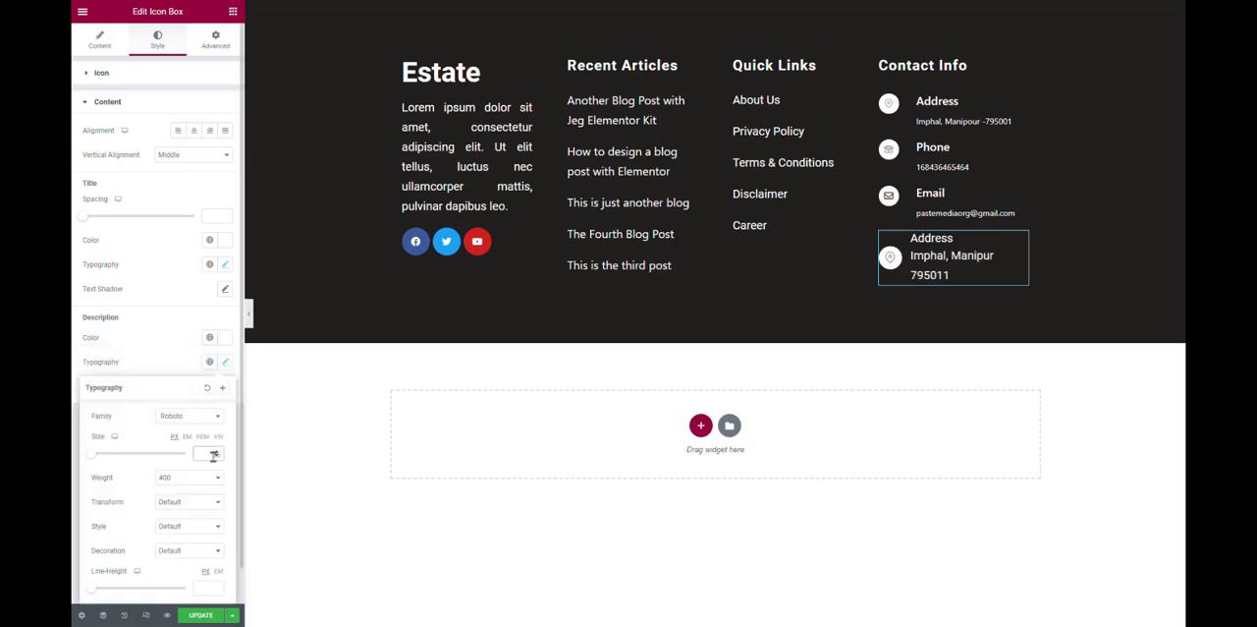
text(10)
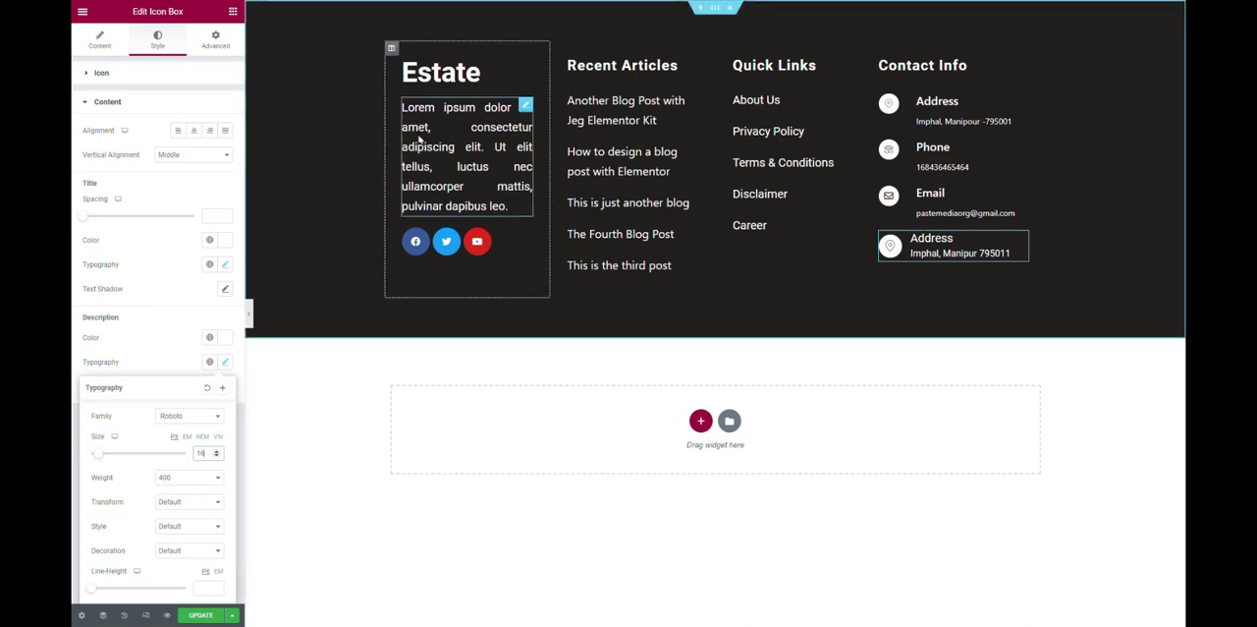
click(72, 349)
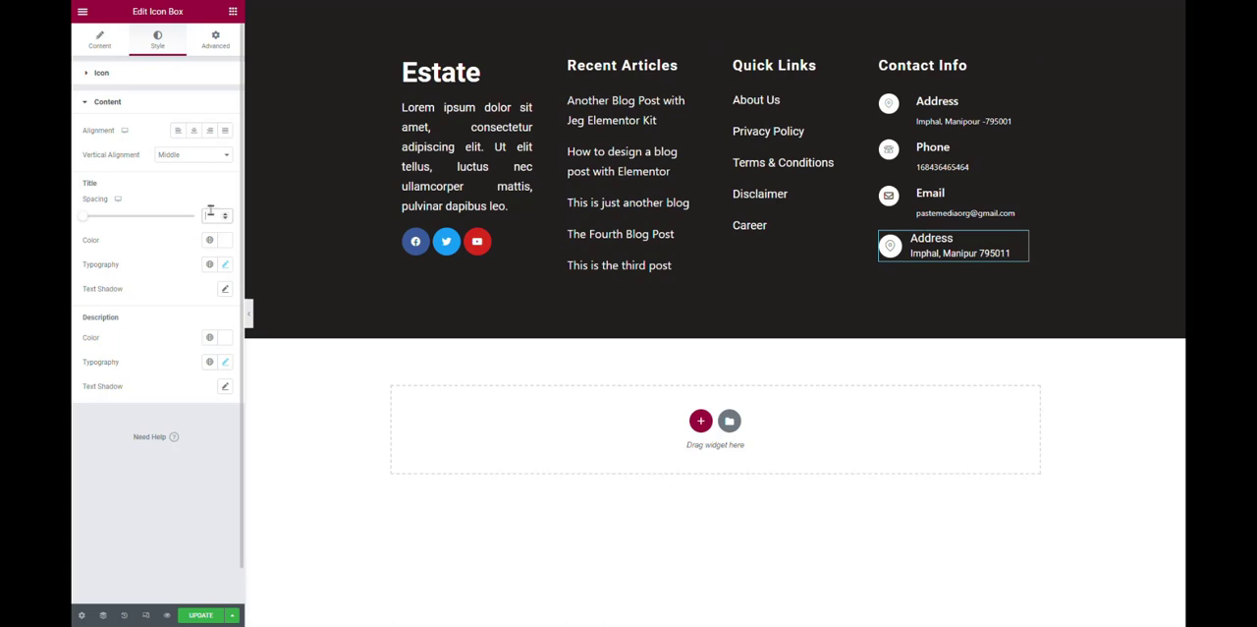
text(8)
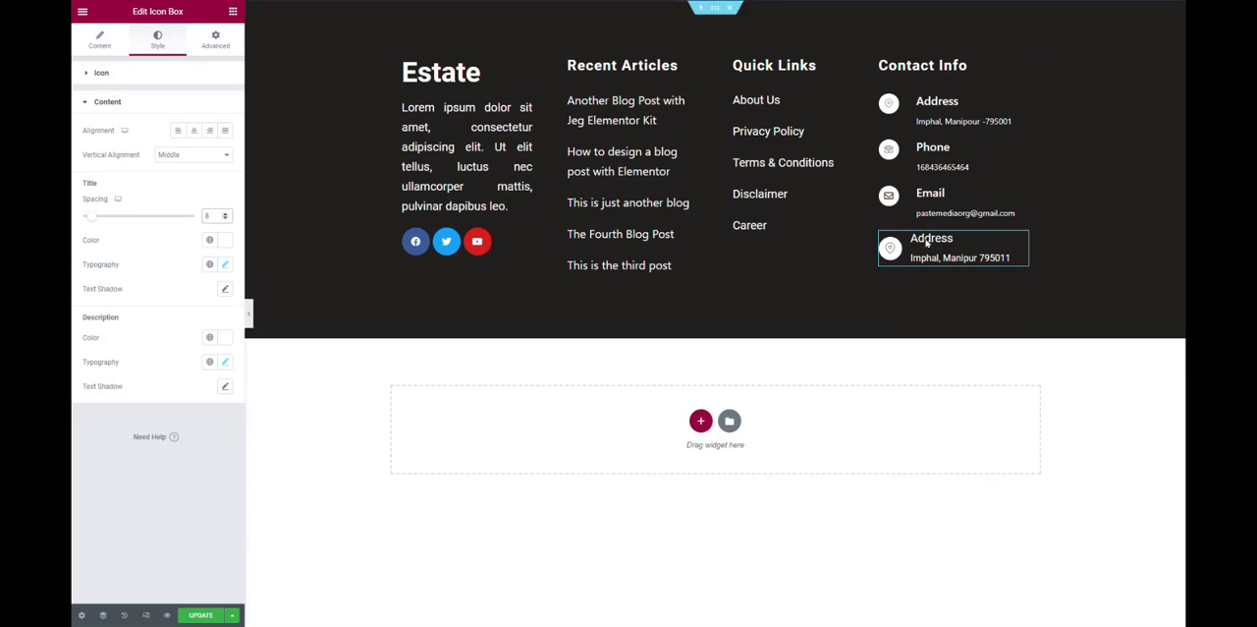
Duplicate the Address icon box twice so the Contact Info column has three matching icon boxes.
right_click(1022, 240)
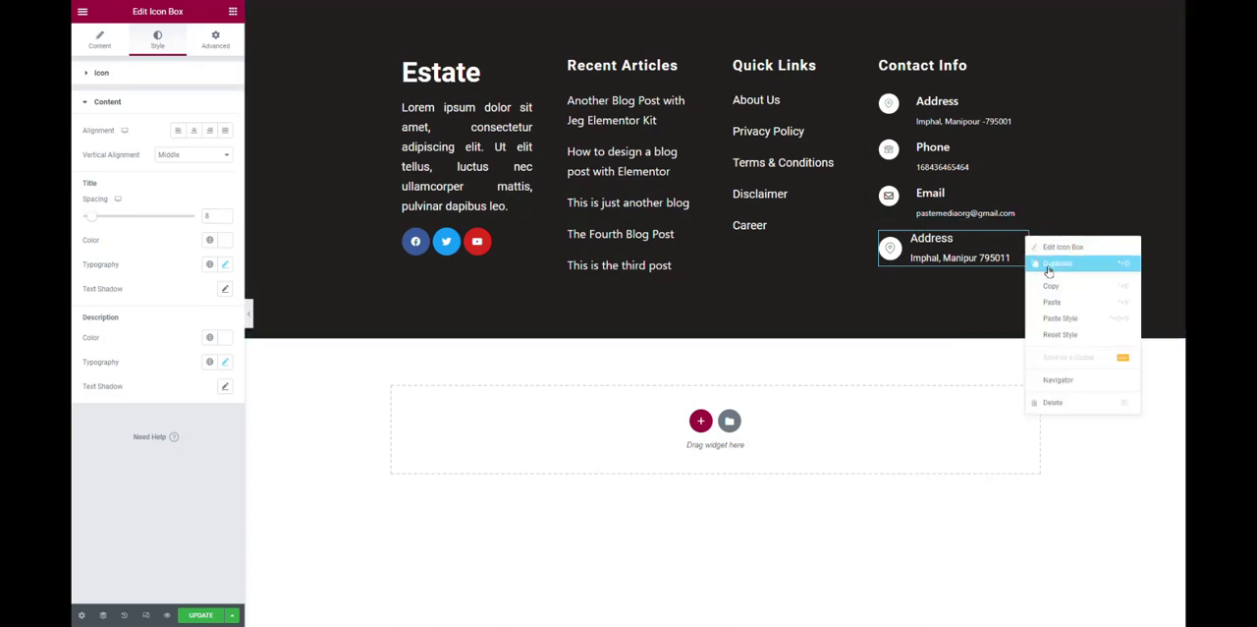
click(1049, 270)
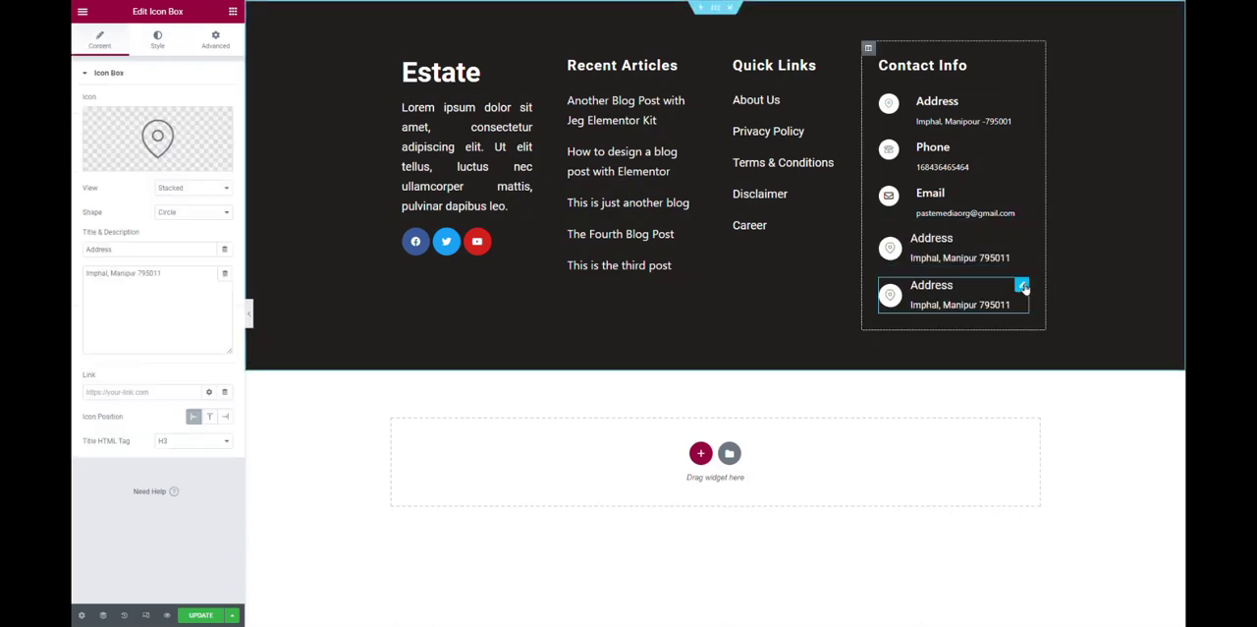
right_click(1024, 287)
click(1049, 316)
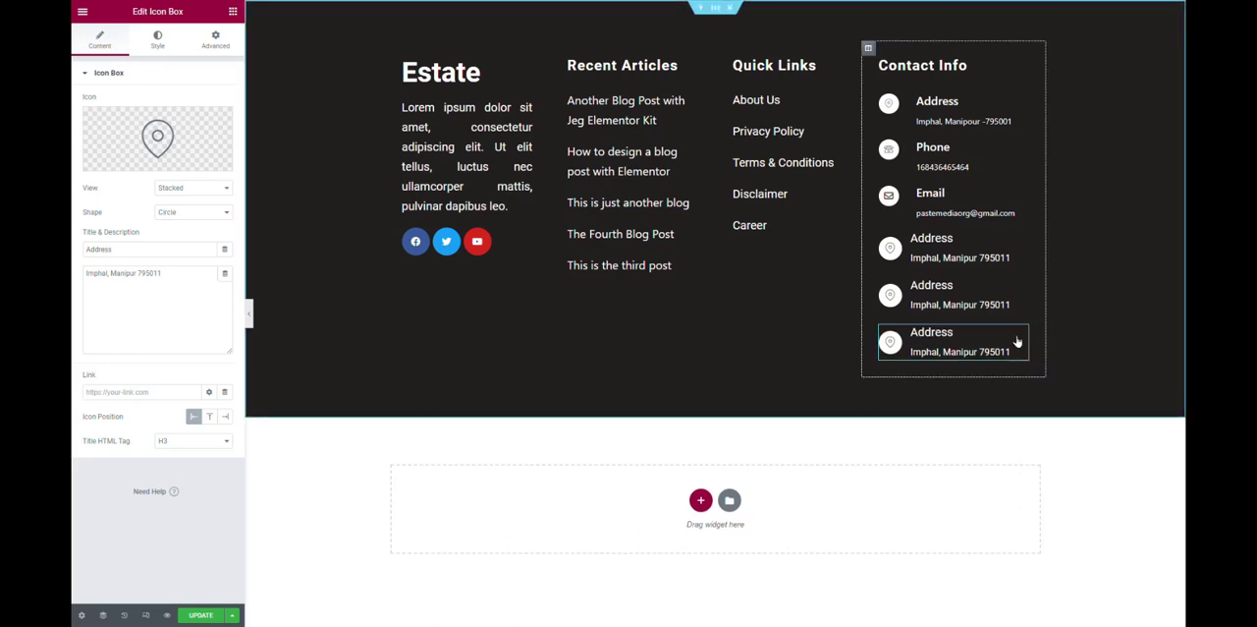
Replace the second icon box's map pin with the outlined desk telephone icon, searching the icon library for "phone".
mouse_move(1020, 285)
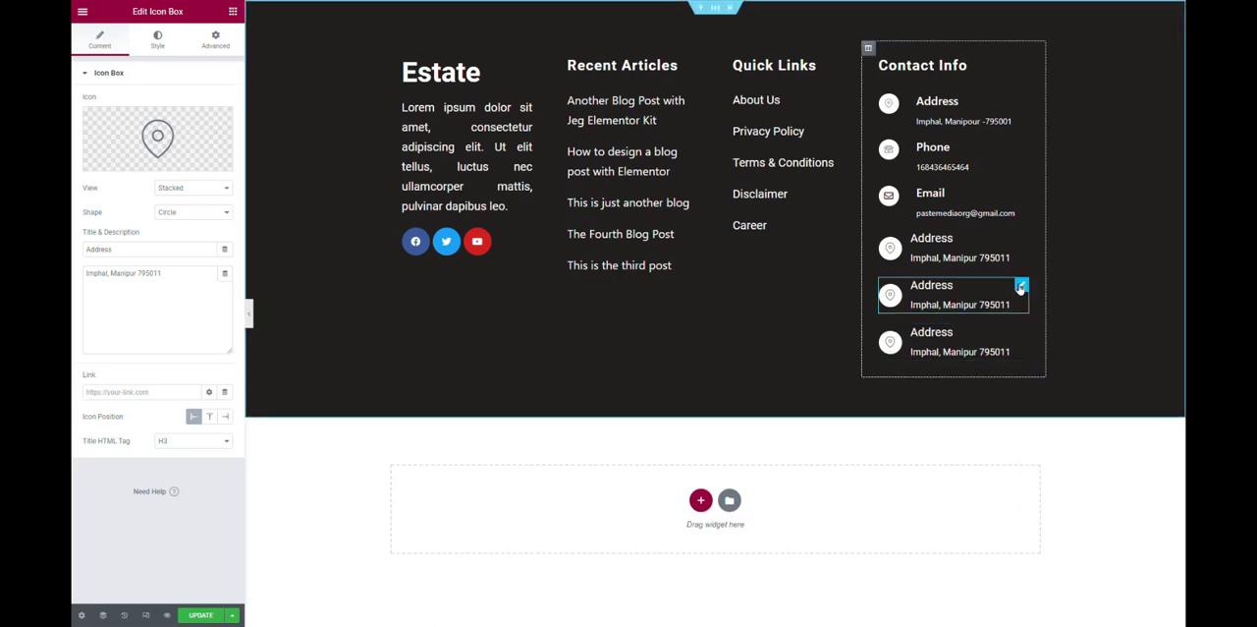
click(151, 120)
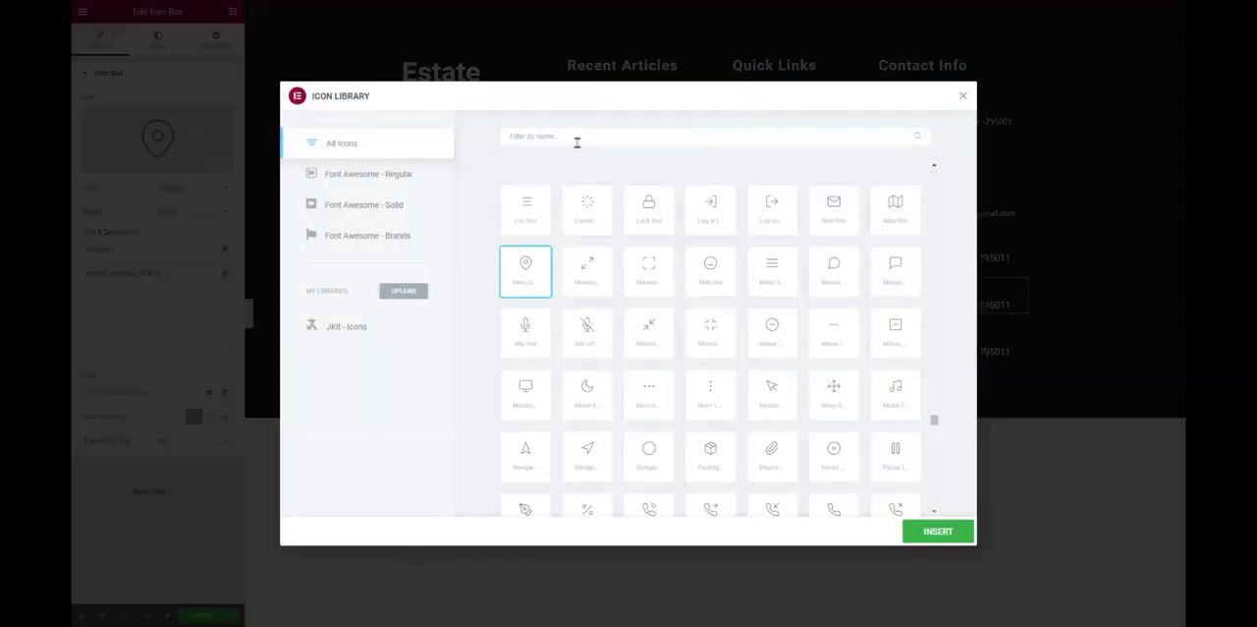
text(phon)
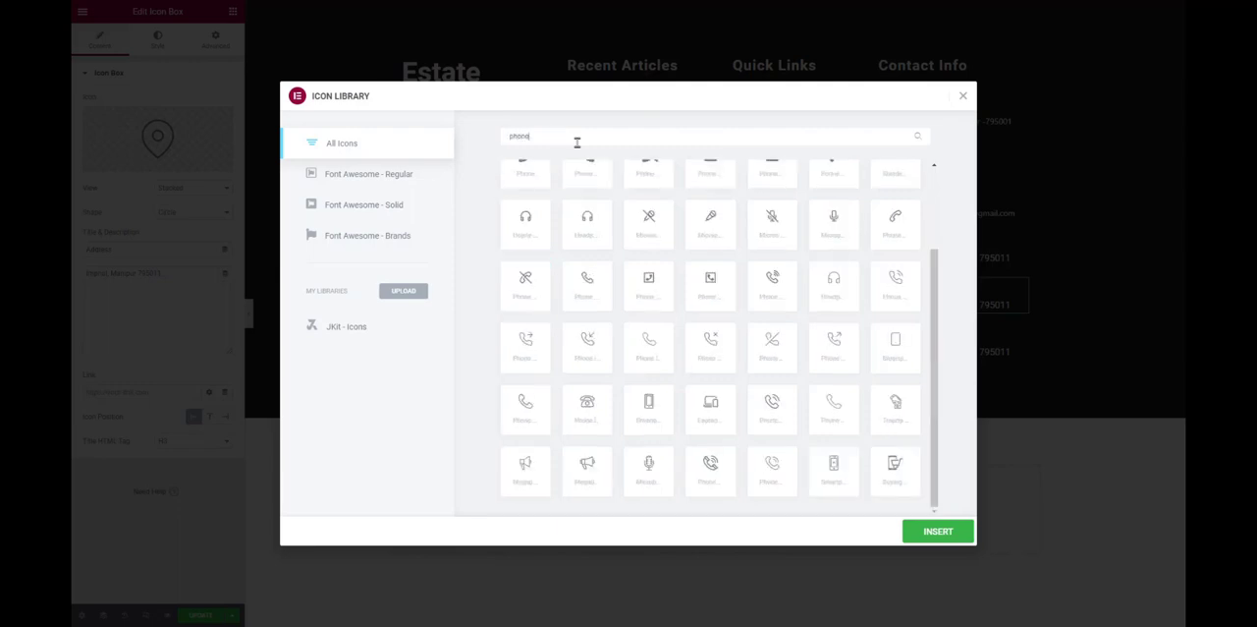
text(e)
click(587, 402)
click(938, 531)
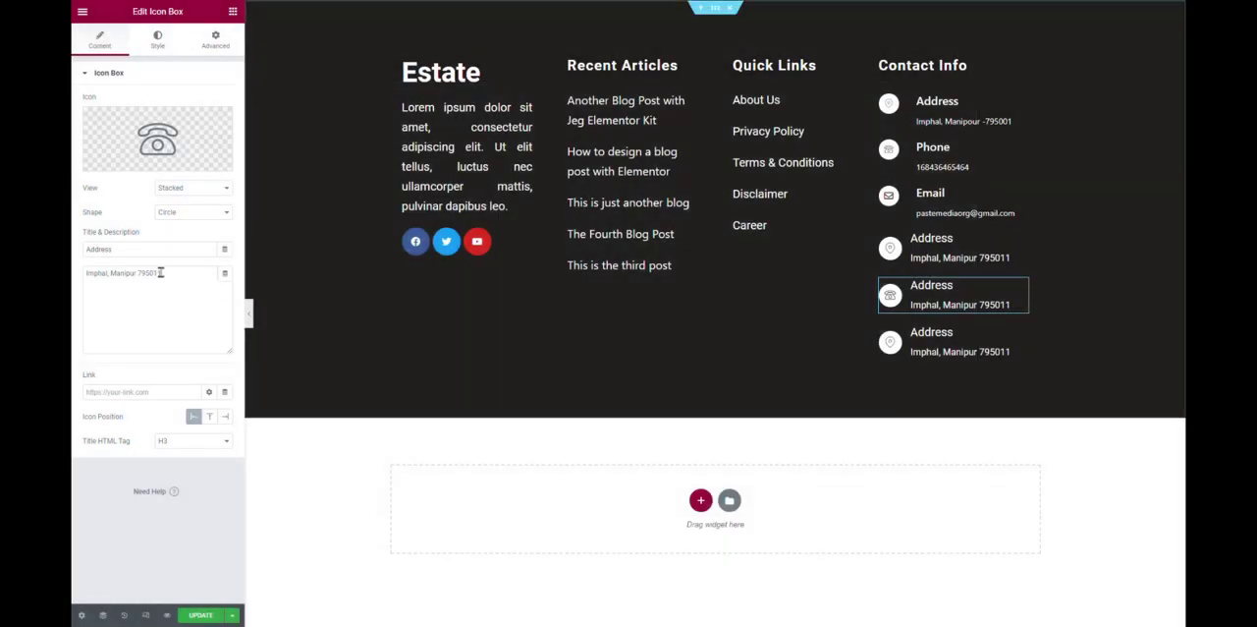
Change the second icon box's title to Phone and replace its description with the contact phone number.
drag(158, 251, 72, 229)
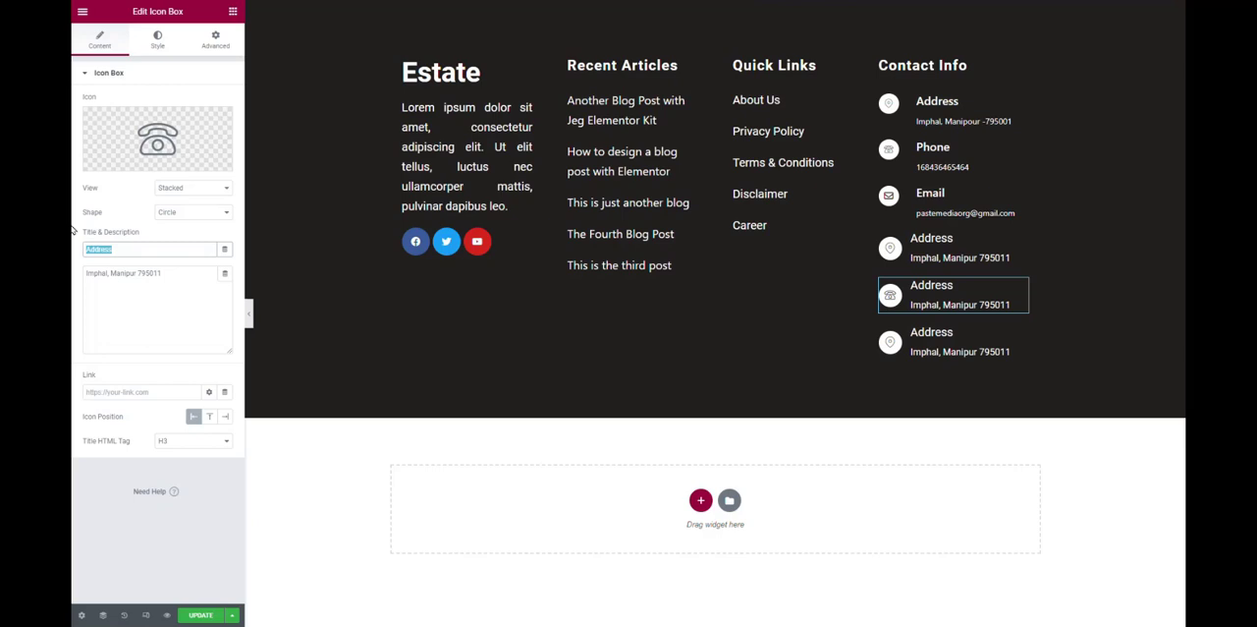
text(PHon)
text(hone)
key(Tab)
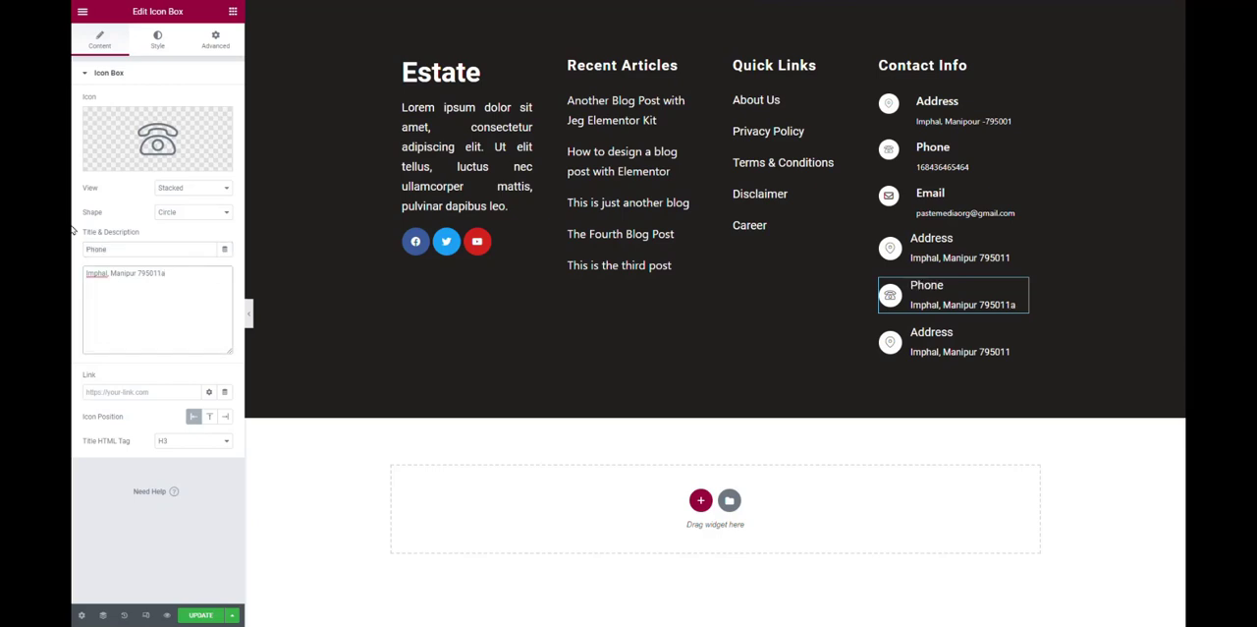
key(ctrl+a)
key(BackSpace)
text(9)
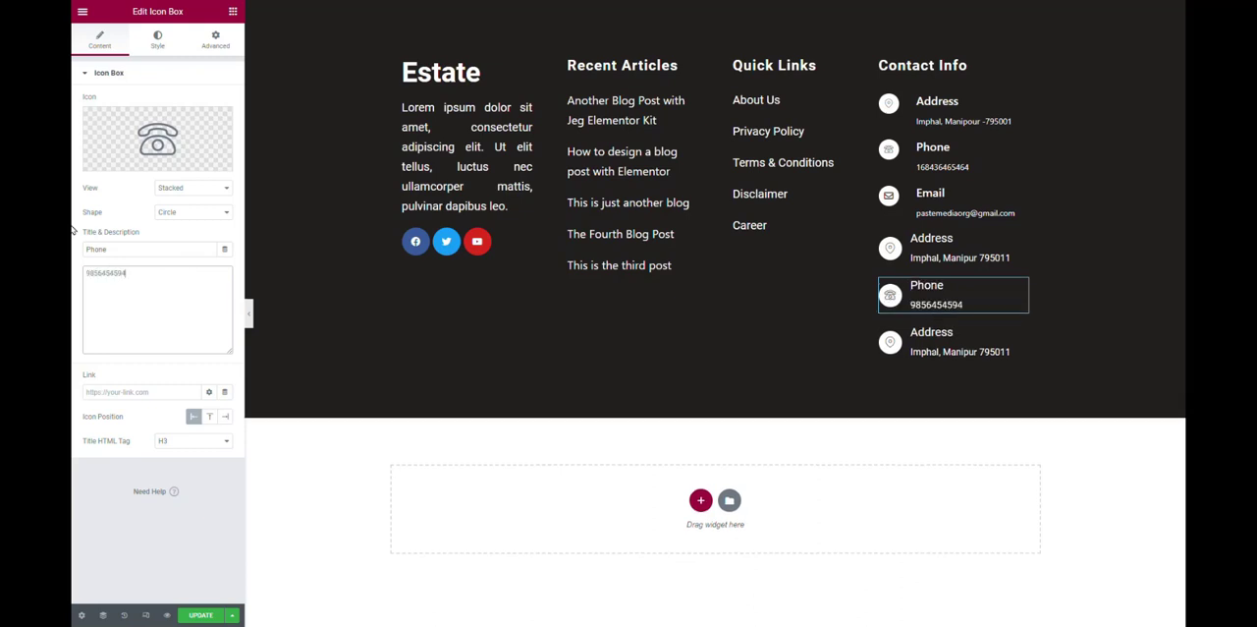
Replace the third icon box's map pin with the solid Envelope icon, searching the icon library for "enve".
click(1022, 334)
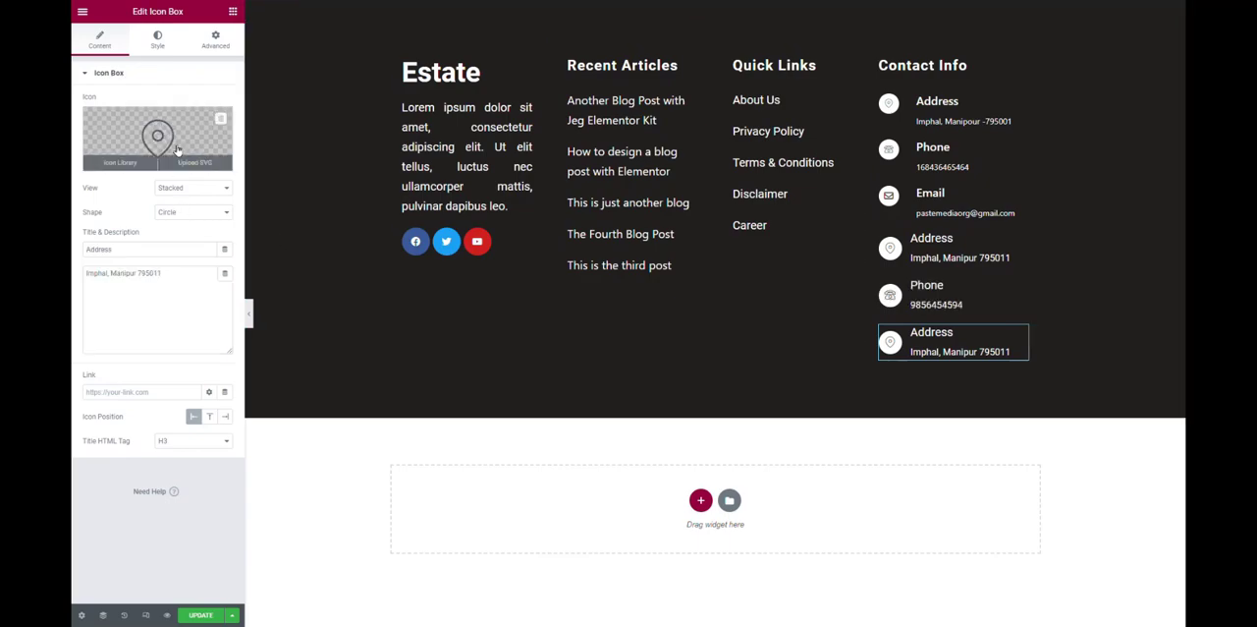
click(158, 142)
click(545, 138)
text(envel)
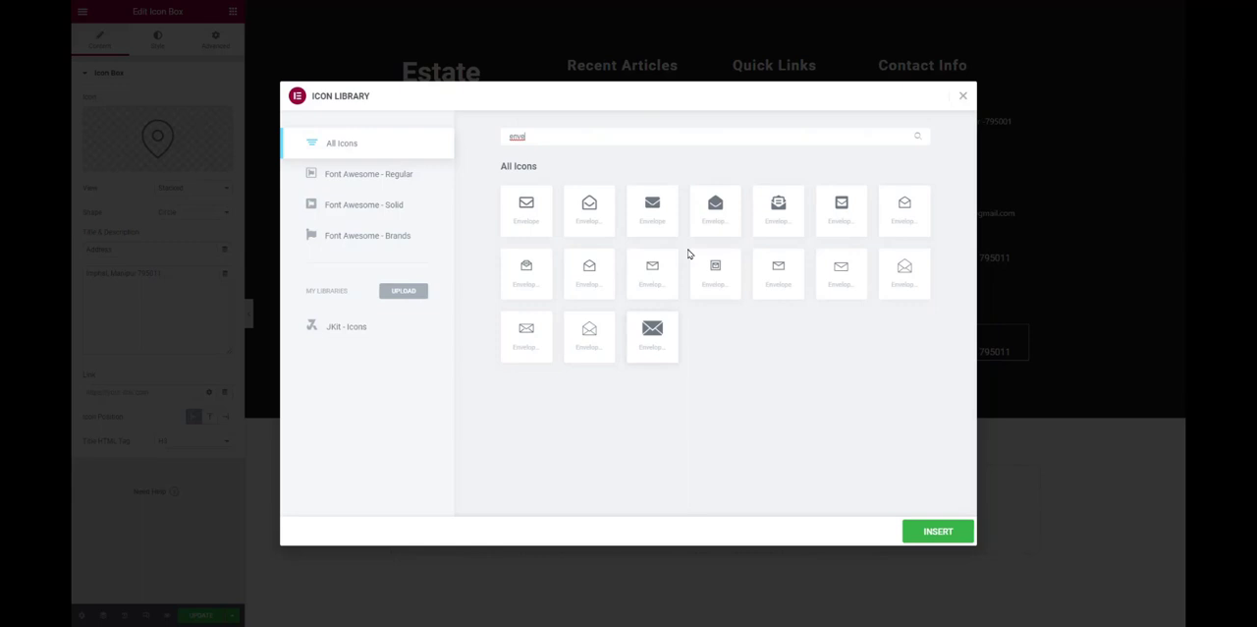
click(660, 210)
click(937, 538)
Change the third icon box's title to Email and replace its description with the contact email address.
double_click(98, 248)
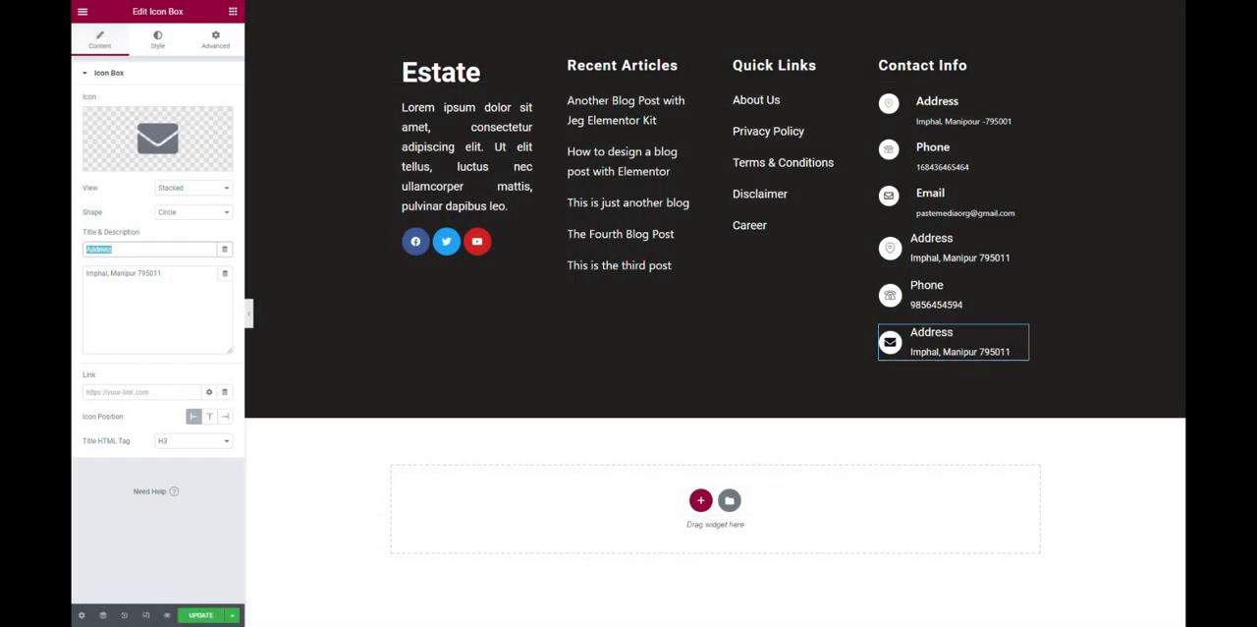
text(Email)
key(Tab)
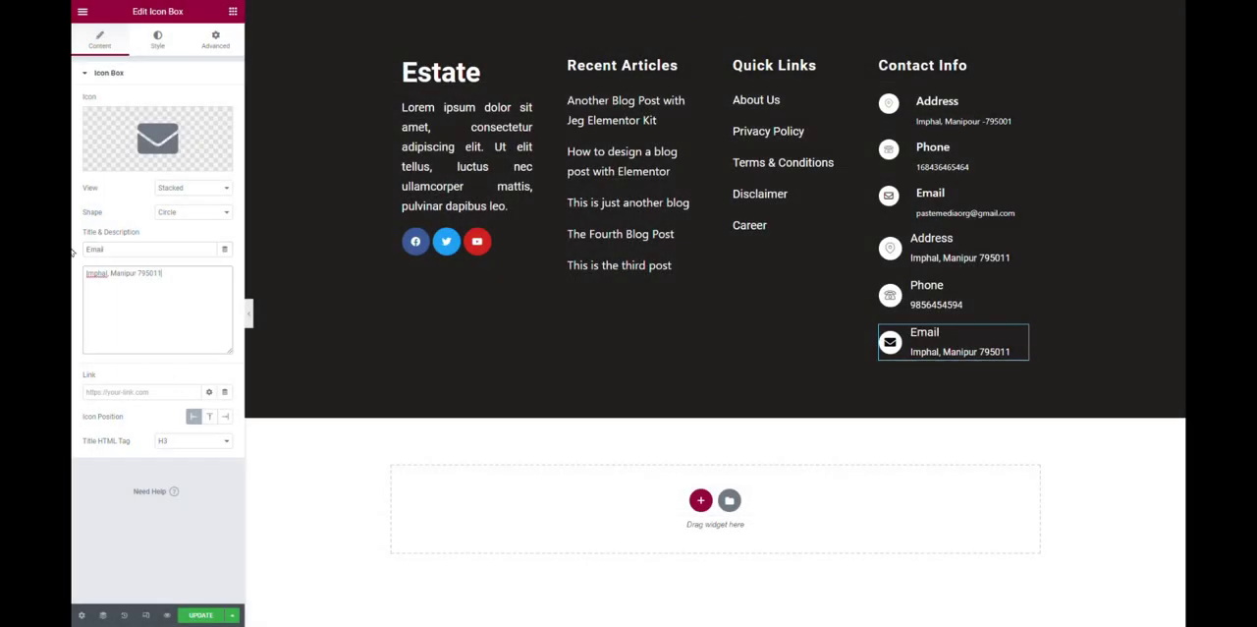
key(ctrl+a)
key(BackSpace)
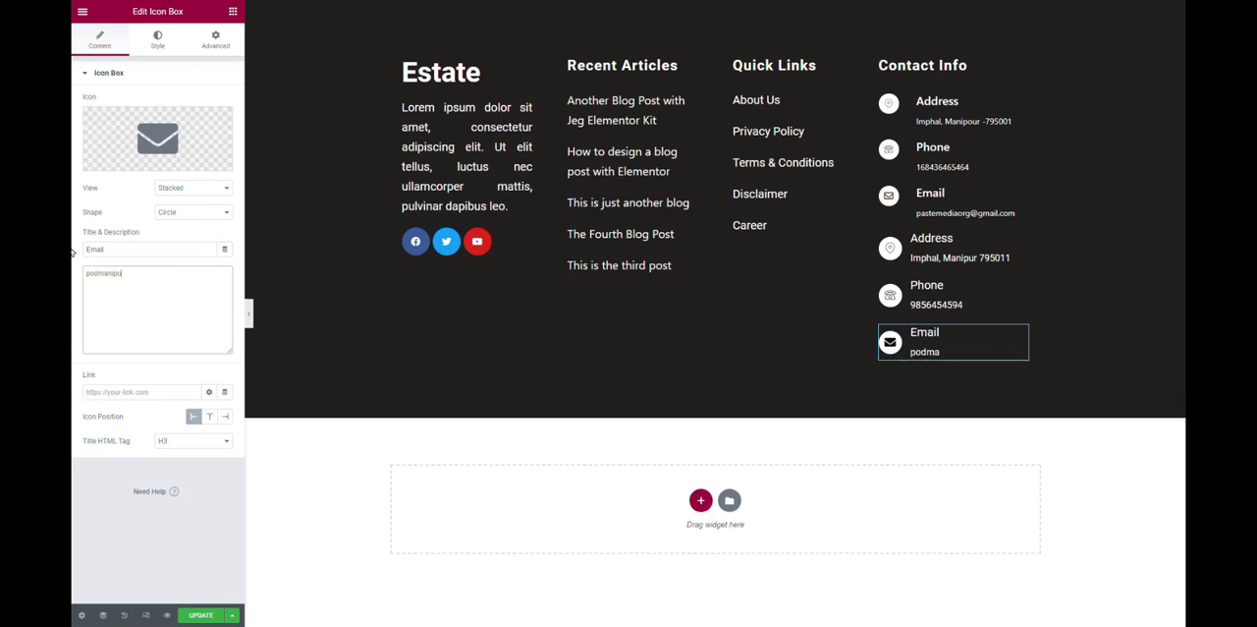
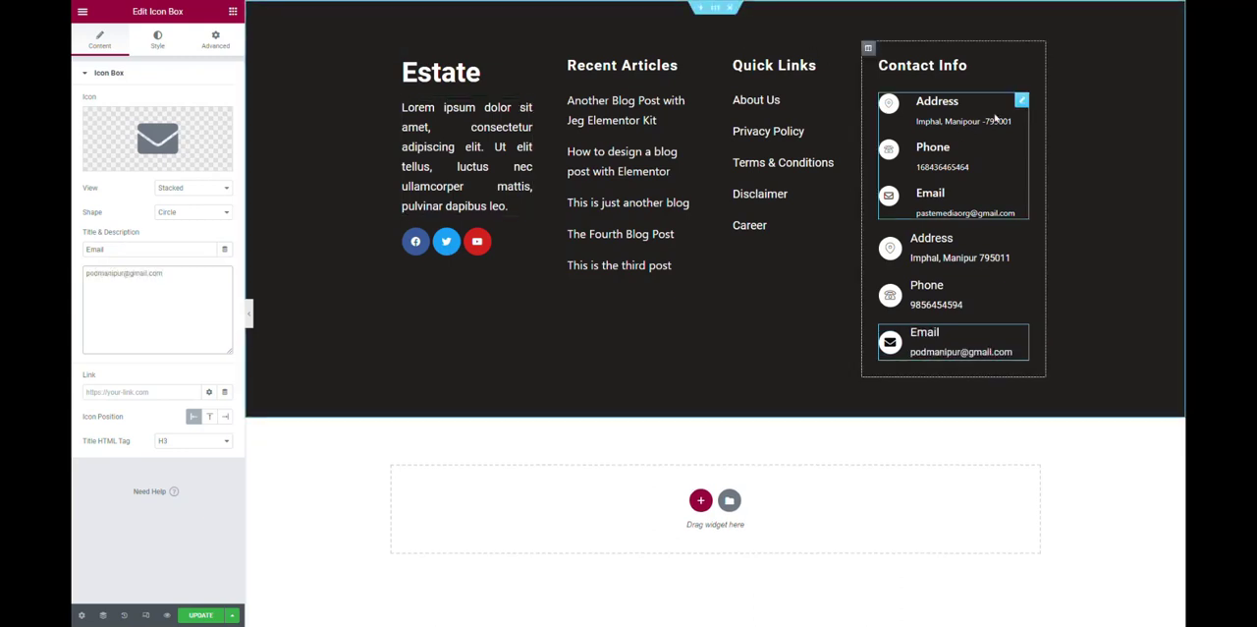
Delete the old contact list above the new icon boxes and preview the footer at full width.
right_click(1025, 100)
click(1070, 264)
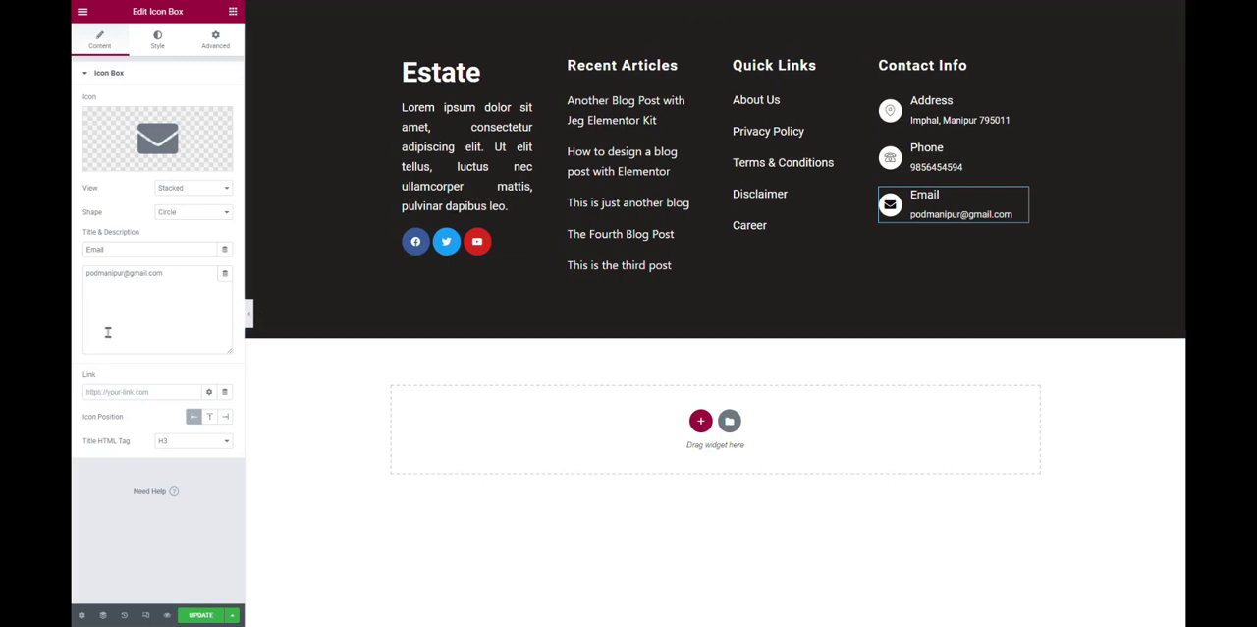
click(251, 314)
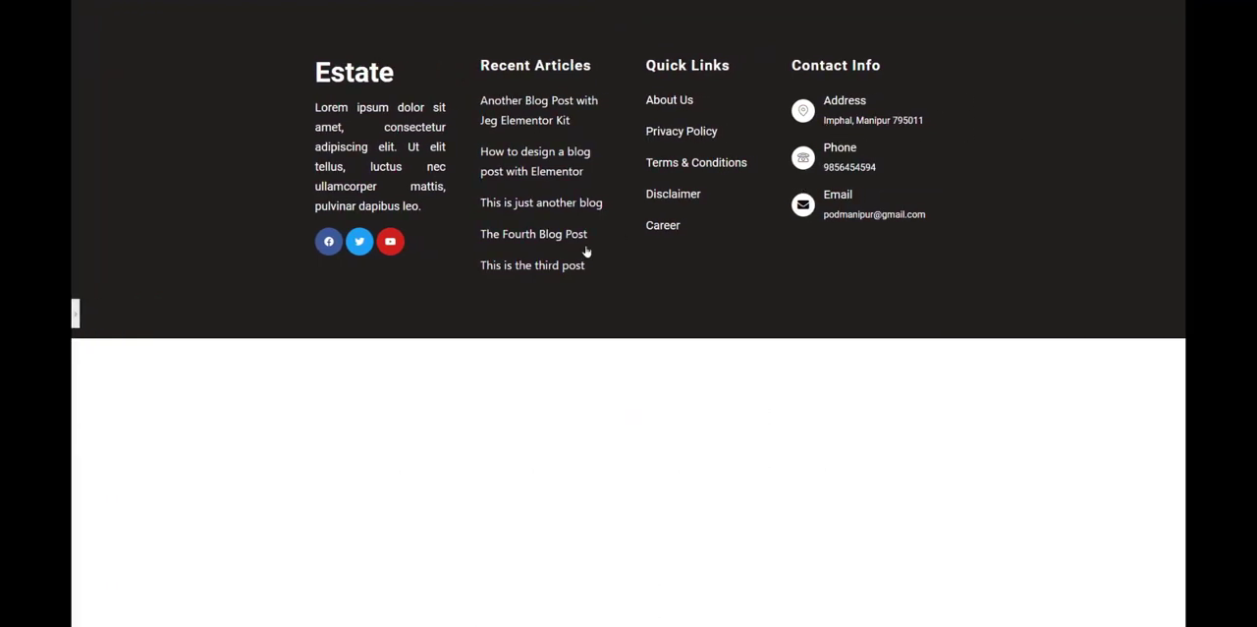
click(847, 194)
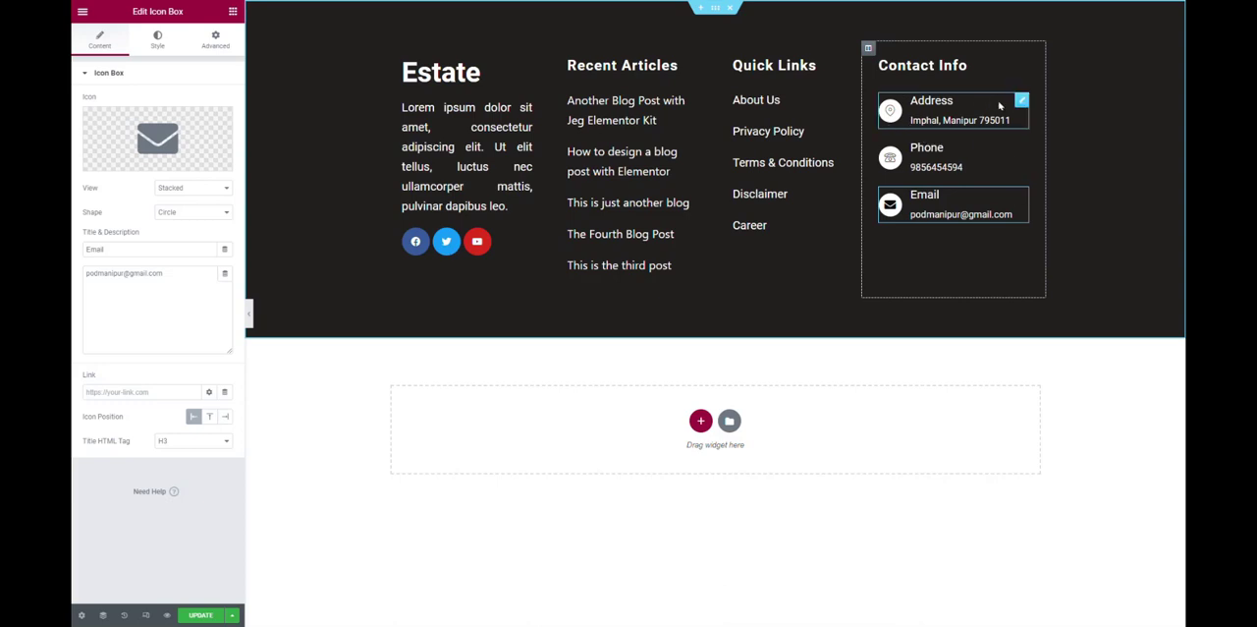
Try Bottom and Top vertical alignment on the Email icon box's content, and return it to Middle.
click(157, 40)
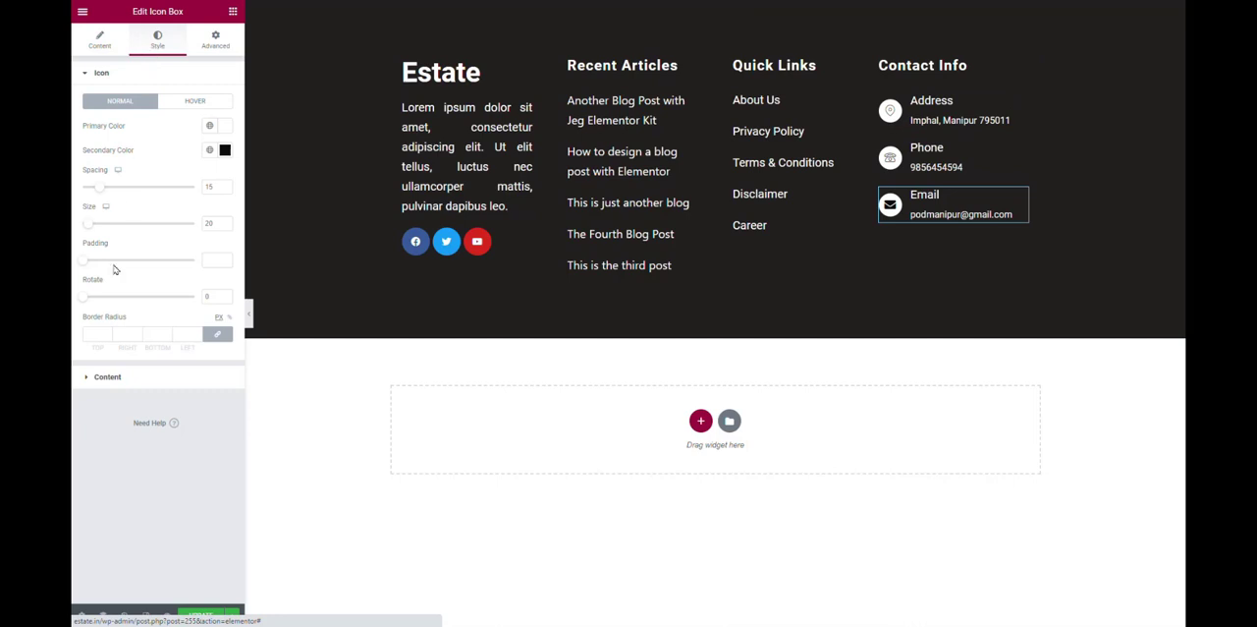
click(110, 377)
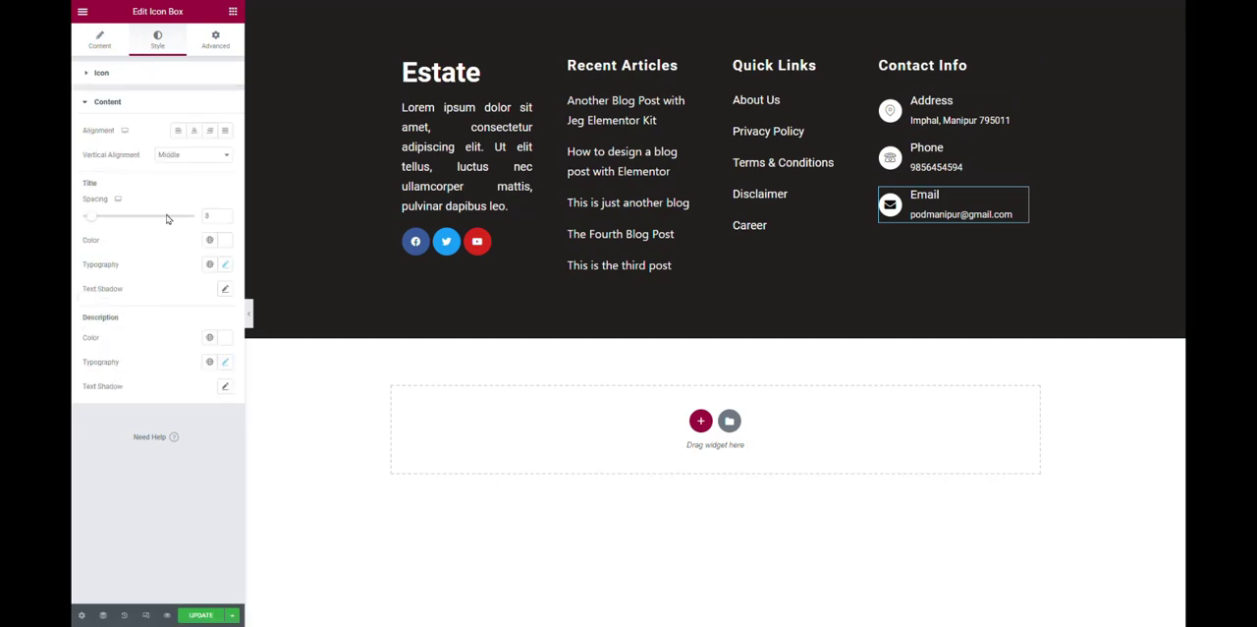
click(189, 155)
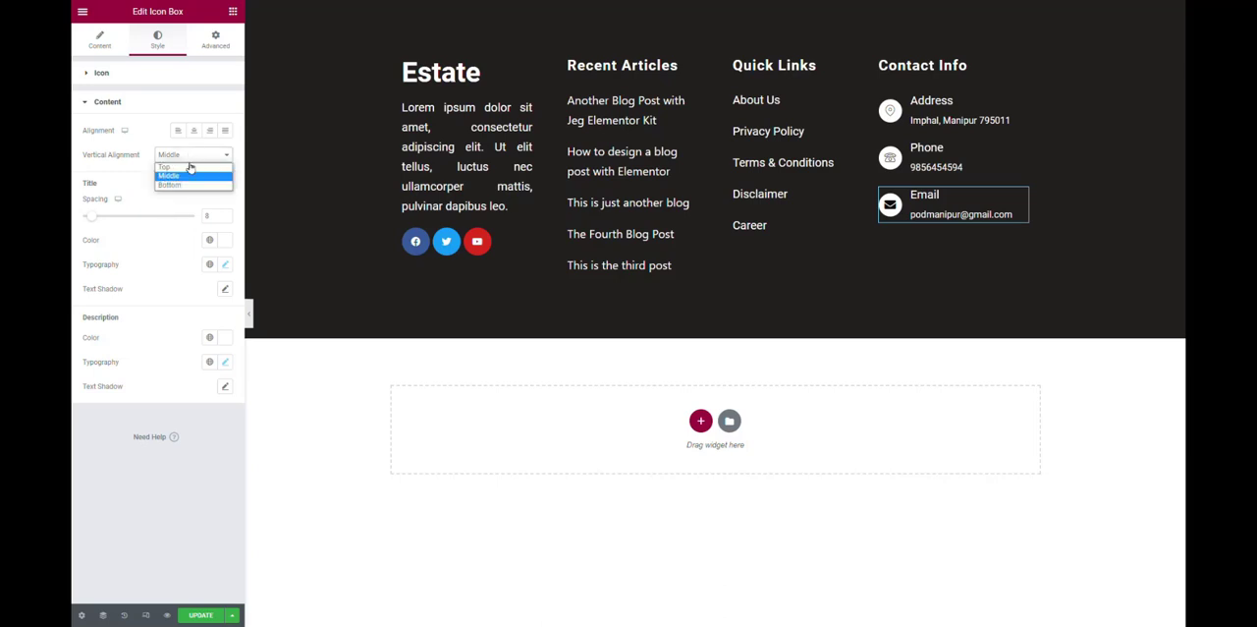
click(187, 174)
click(187, 157)
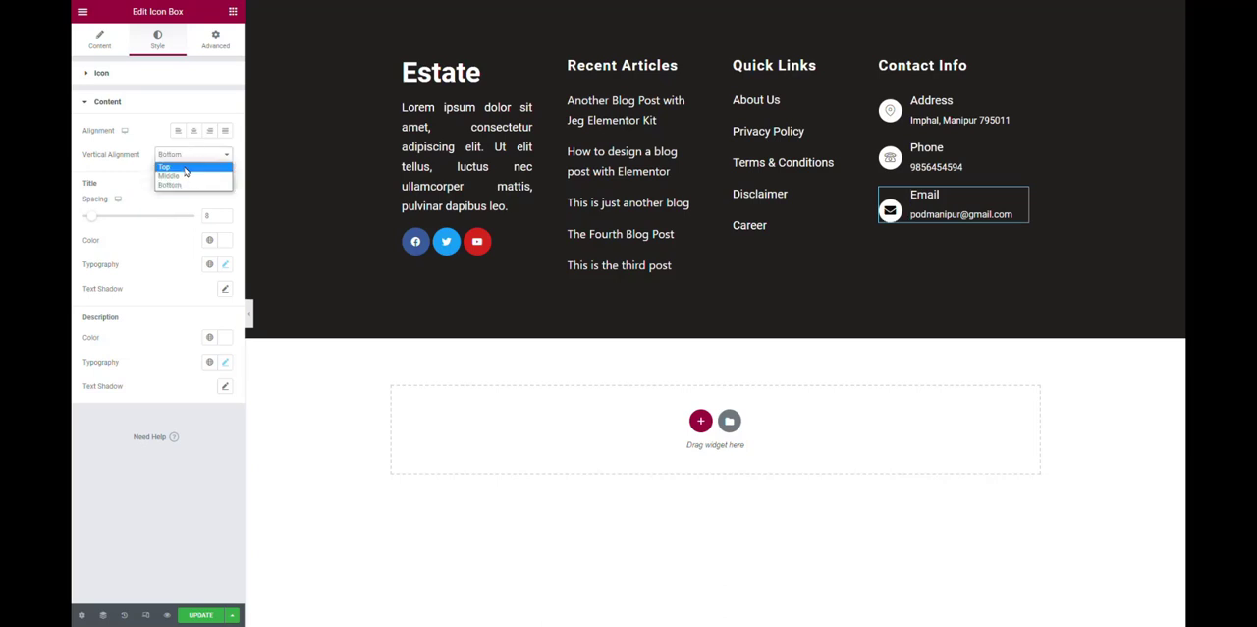
click(186, 167)
click(187, 157)
click(182, 177)
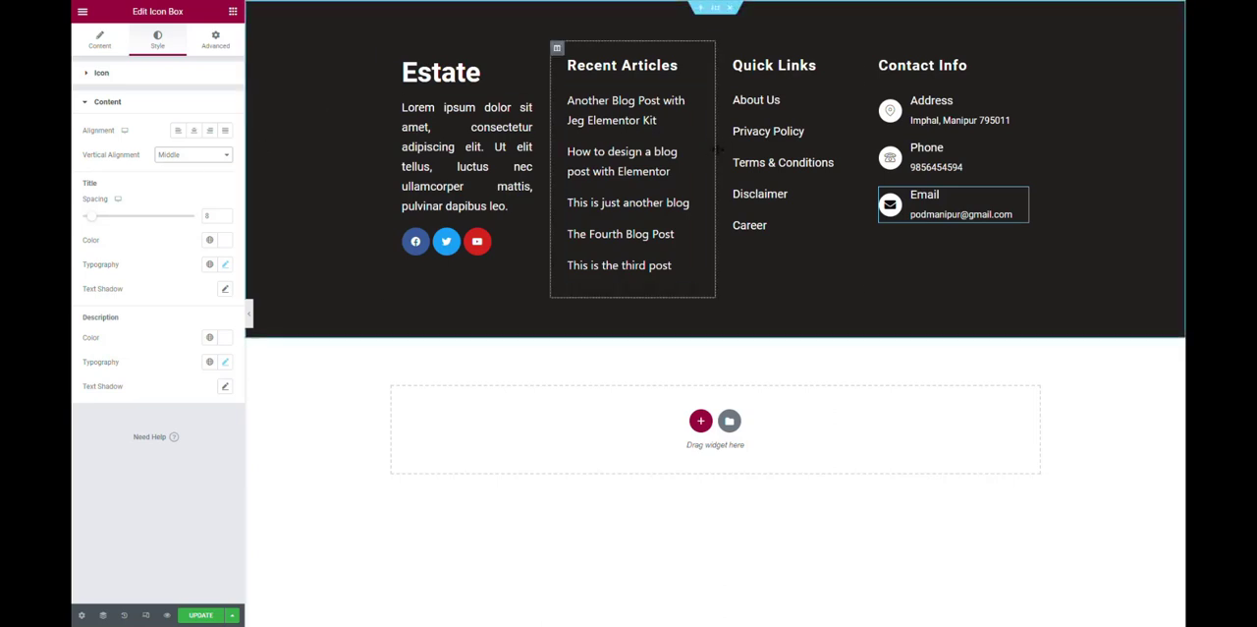
Widen the Recent Articles column slightly into the Quick Links column and preview the footer at full width.
drag(718, 149, 722, 153)
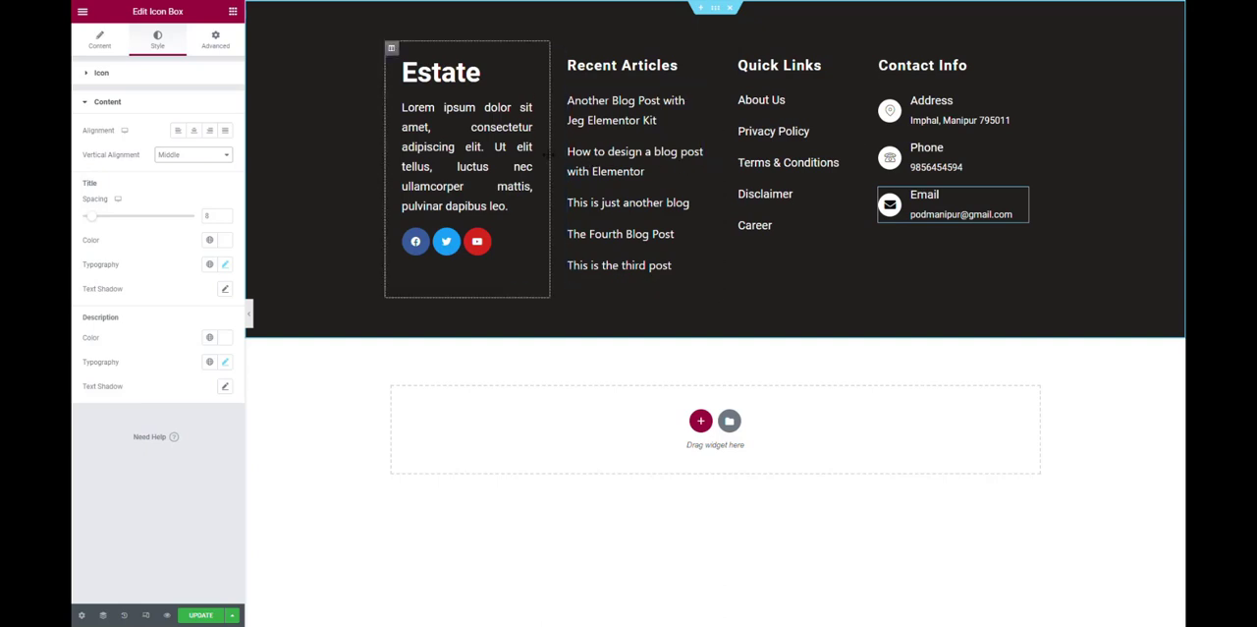
click(248, 312)
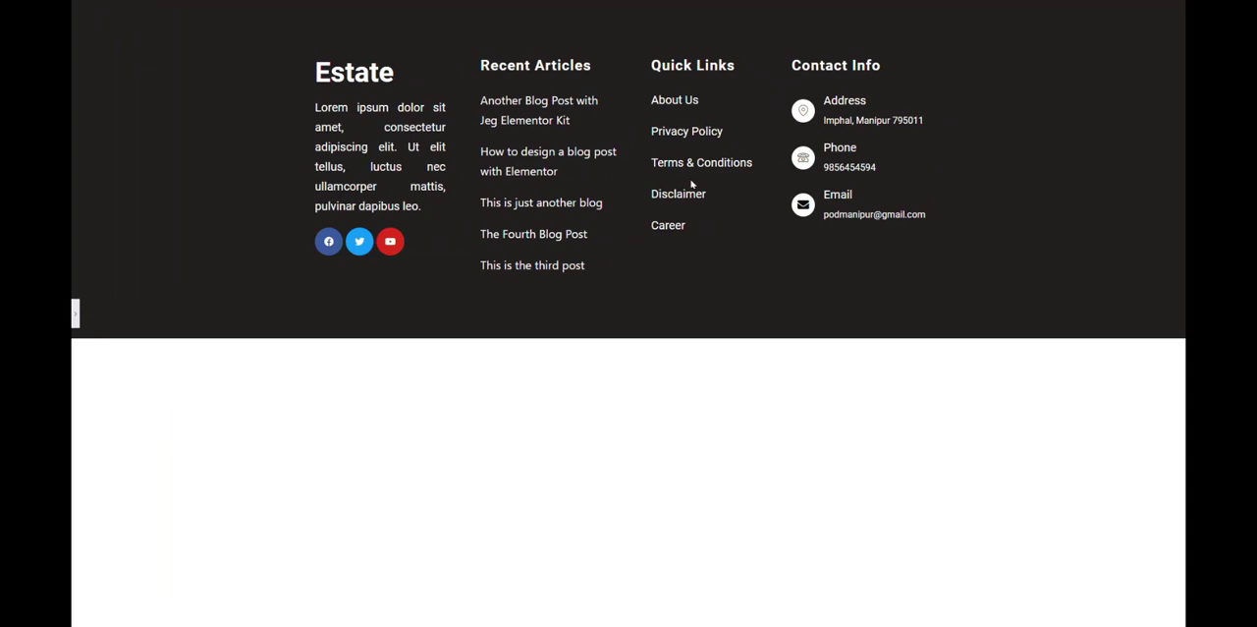
click(74, 312)
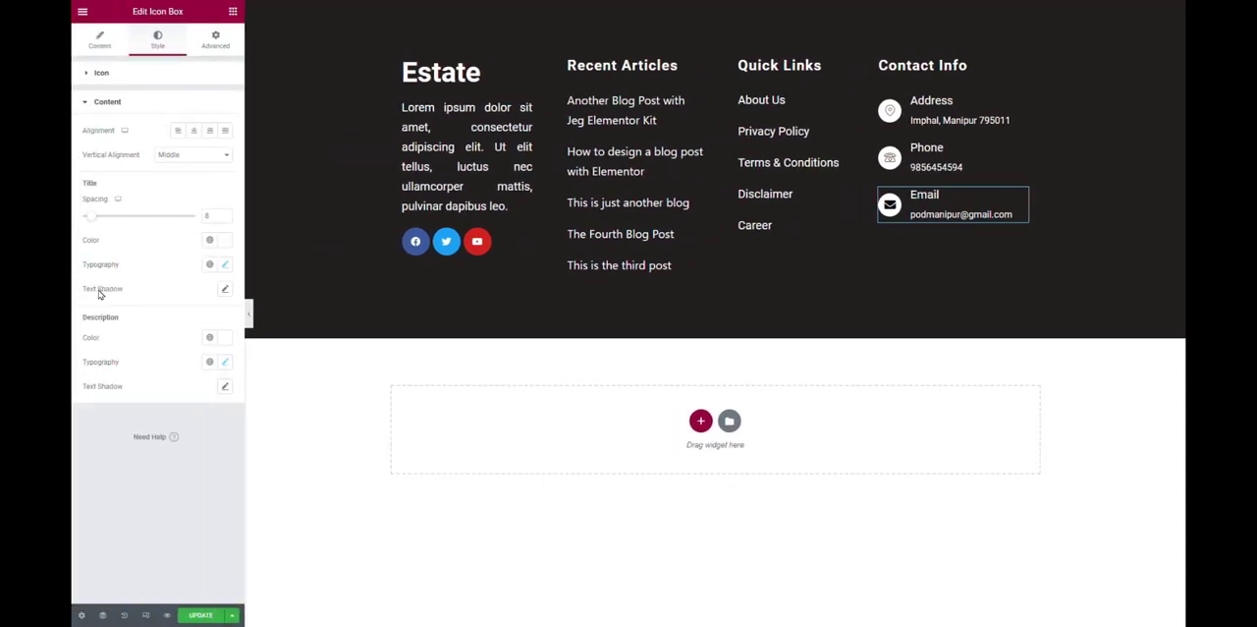
Update the footer template and leave the editor to view its published page.
click(191, 616)
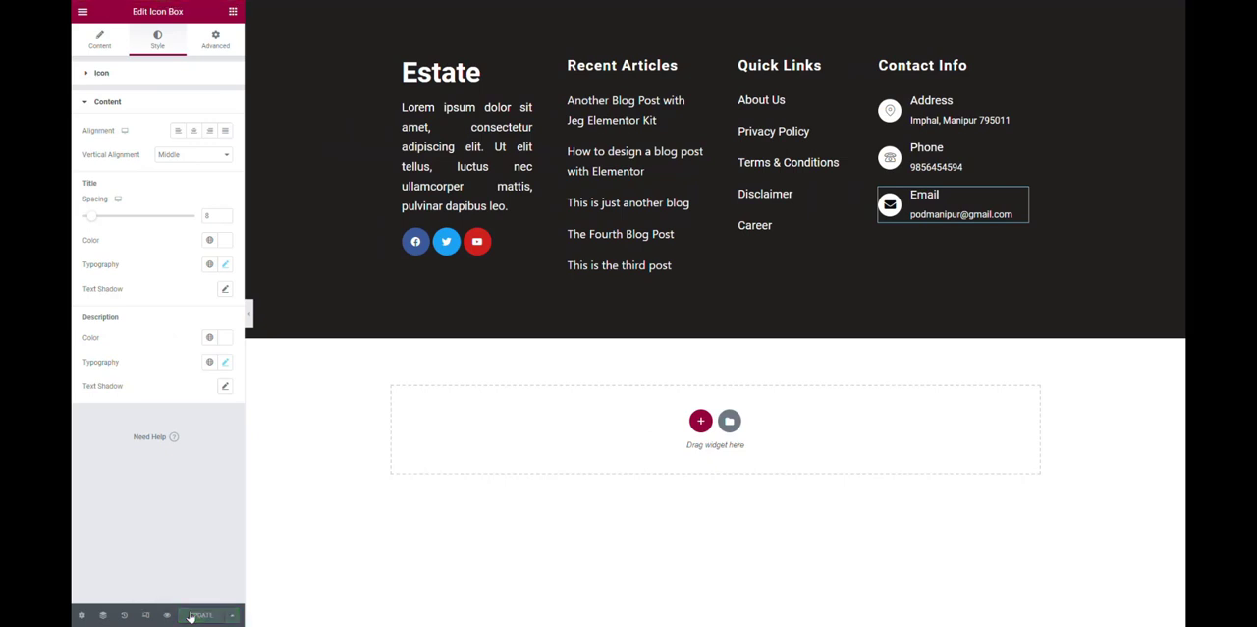
click(82, 16)
click(127, 190)
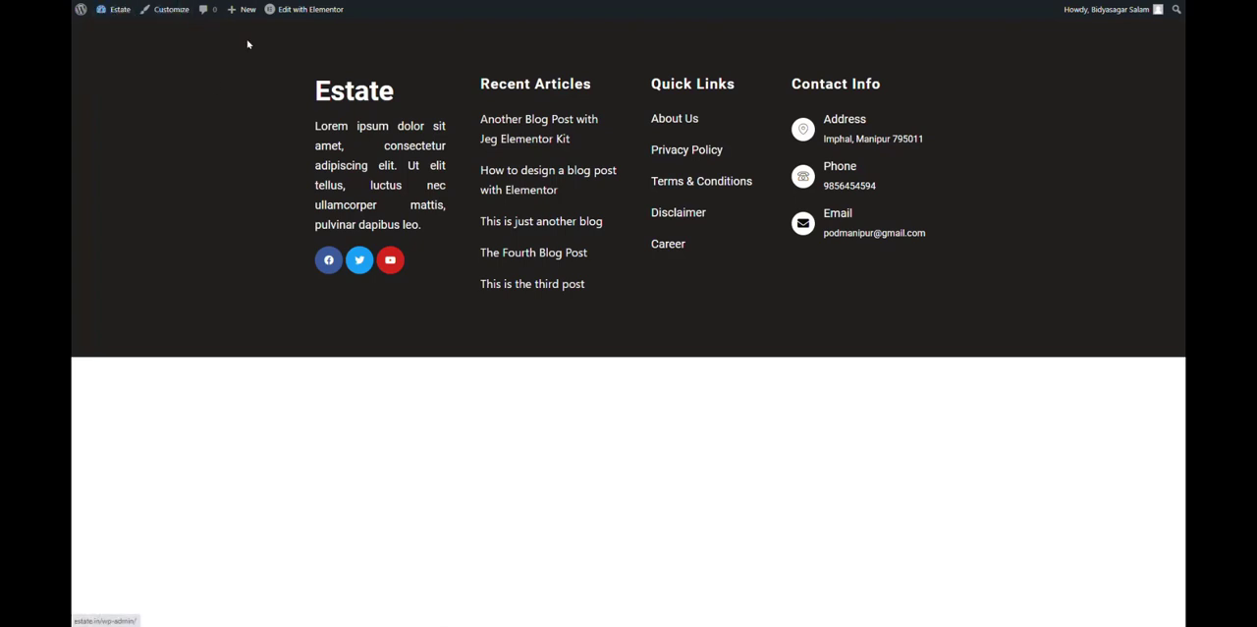
Open the live Estate site through the WordPress dashboard and look down the home page towards the footer.
mouse_move(121, 13)
click(121, 36)
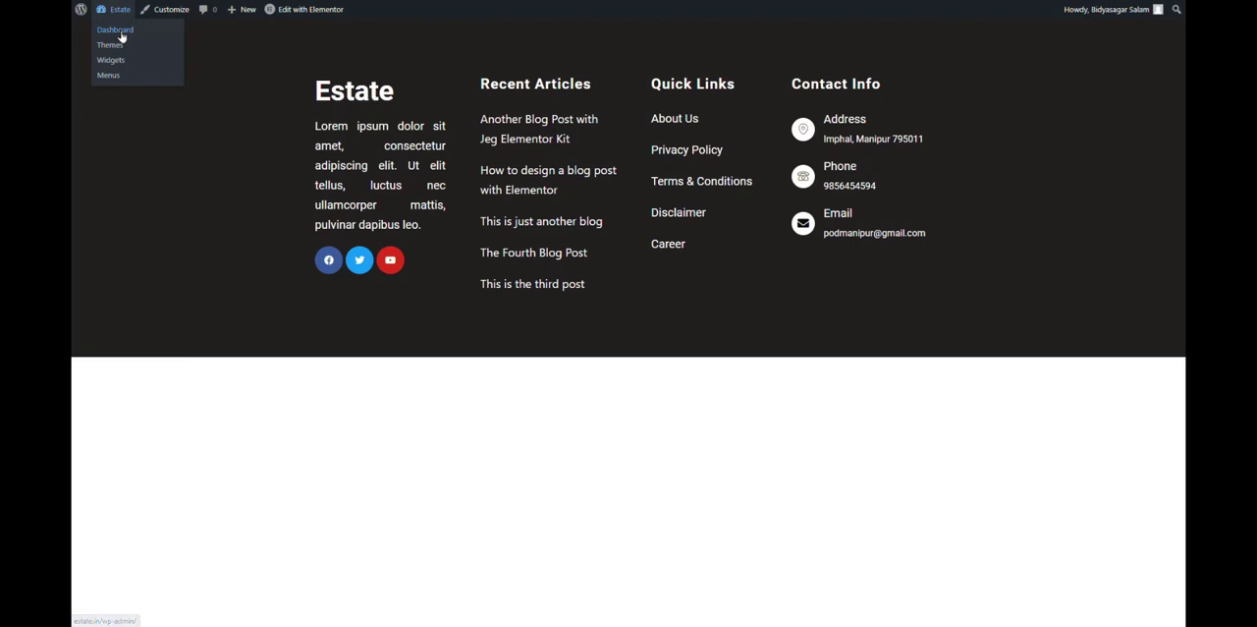
mouse_move(117, 17)
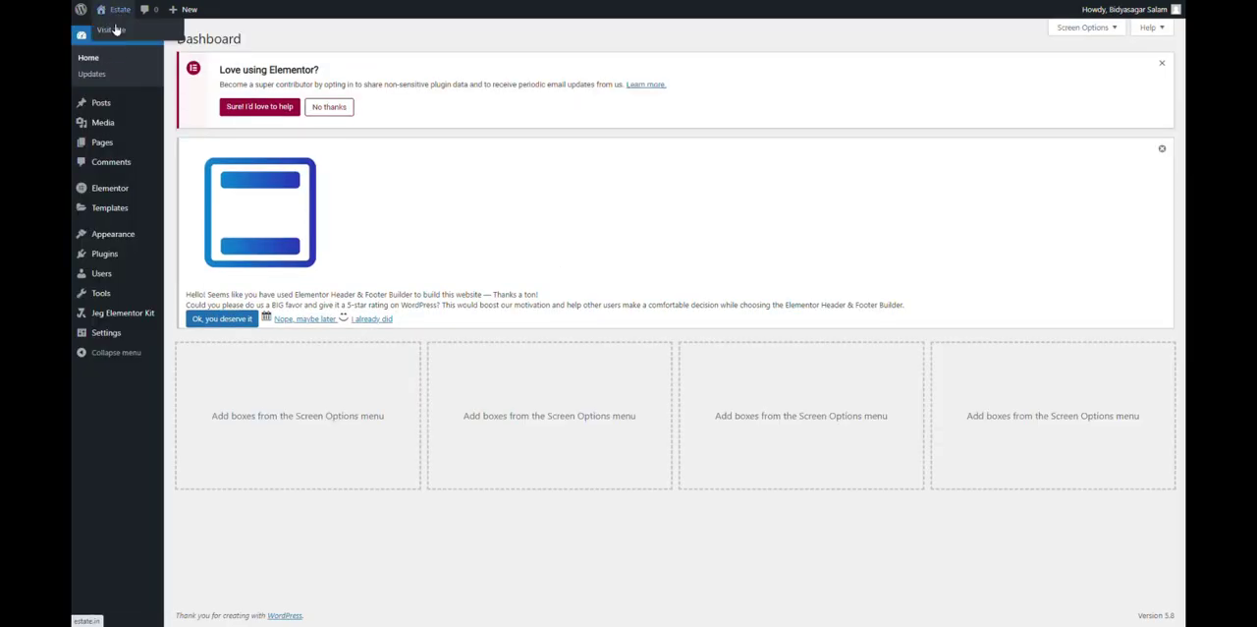
click(114, 31)
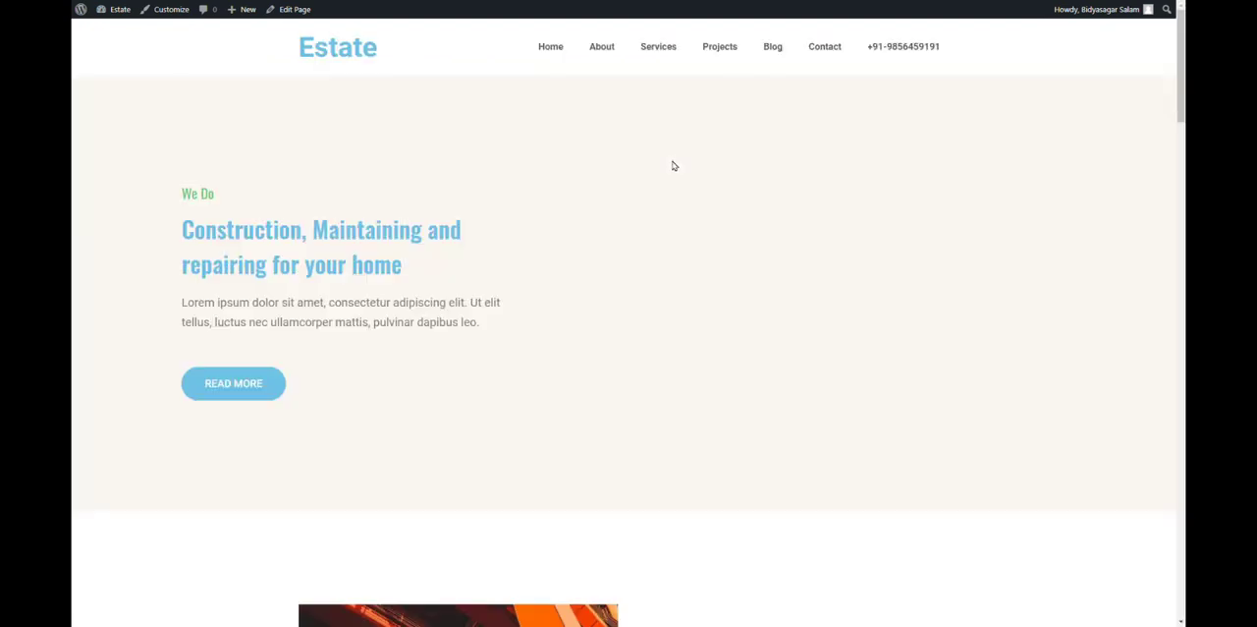
scroll(688, 180, down, 1)
scroll(688, 180, down, 10)
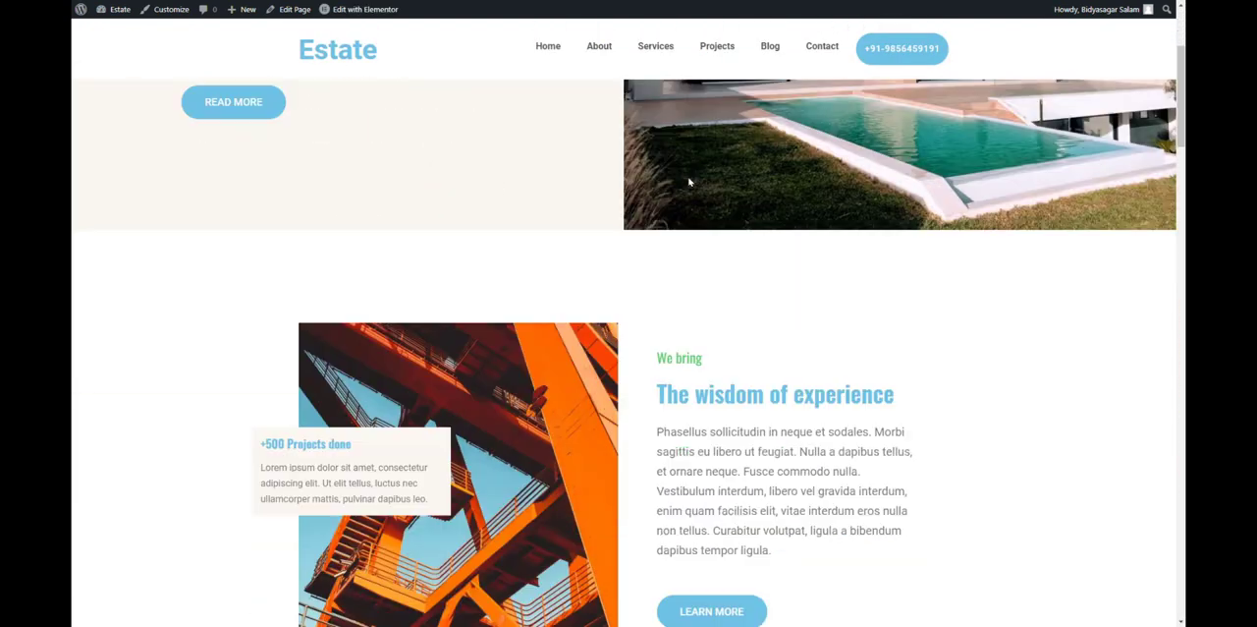
scroll(687, 182, down, 12)
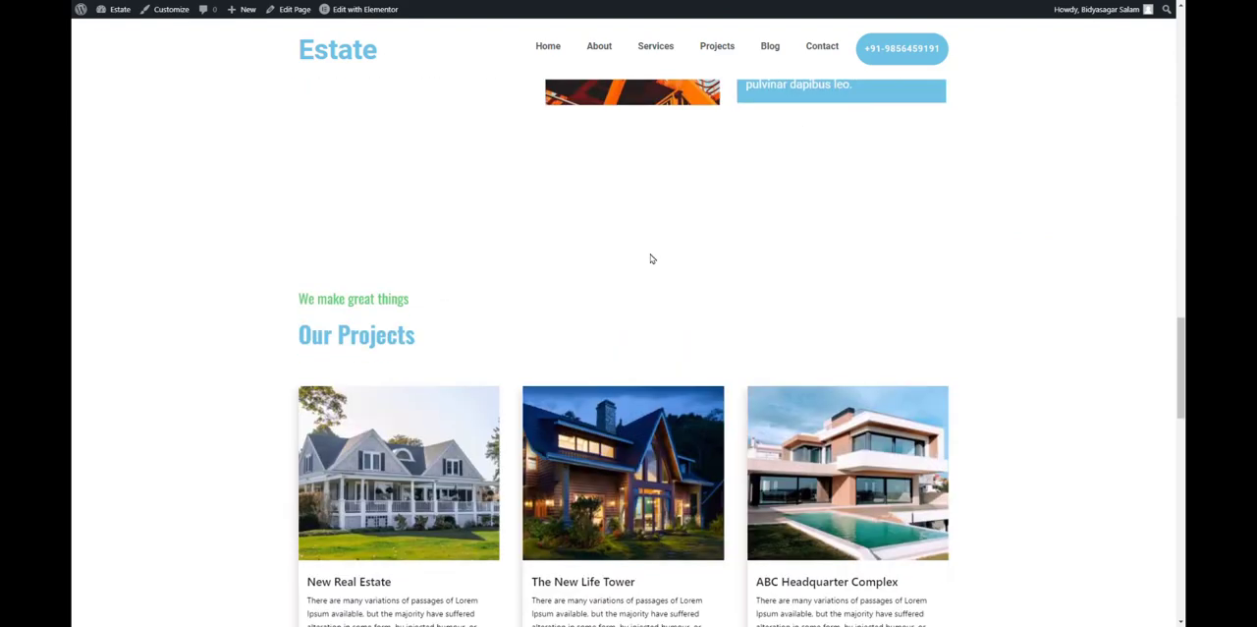